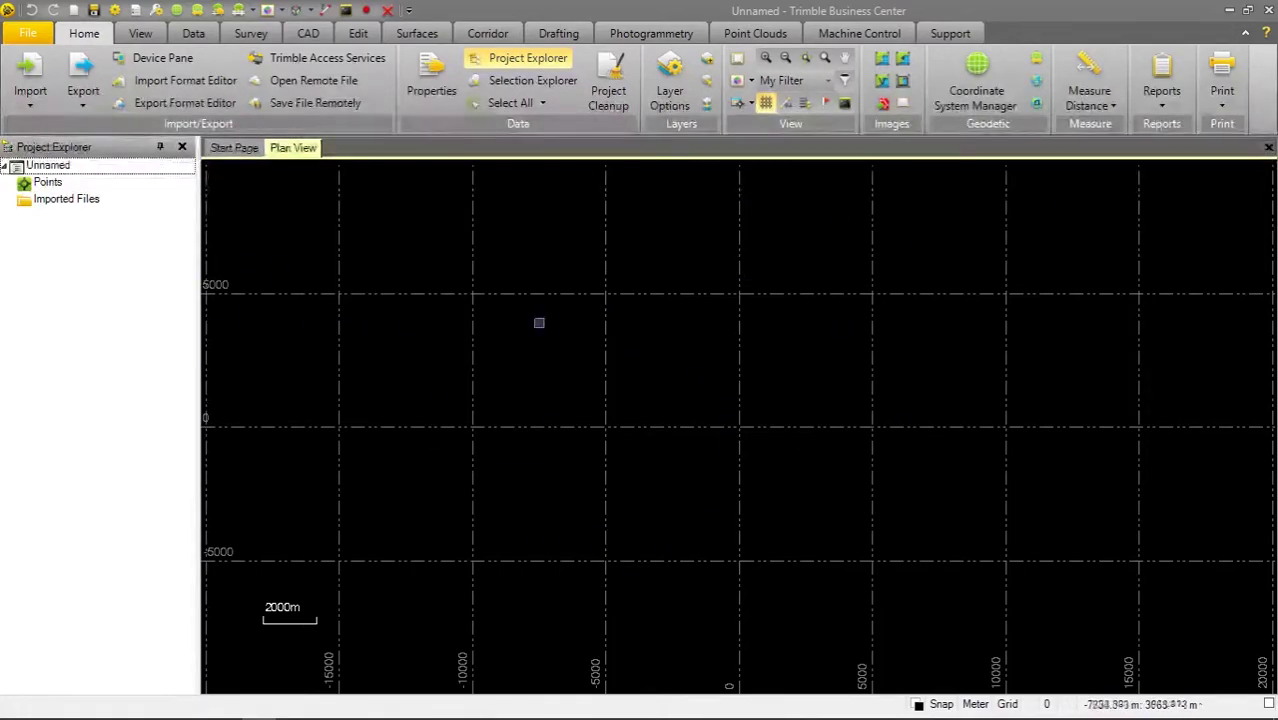
Set the project's coordinate system to the recently used UTM zone 48 South with the WGS 1984 datum.
click(1039, 58)
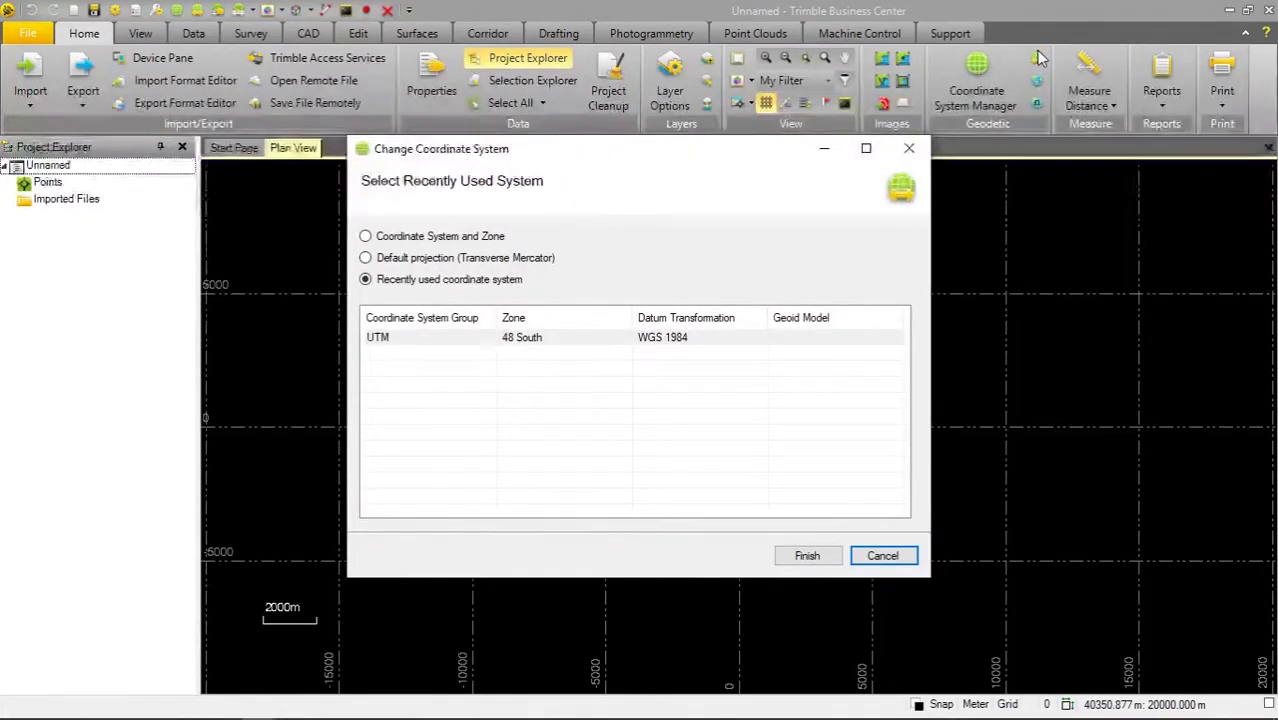
click(505, 342)
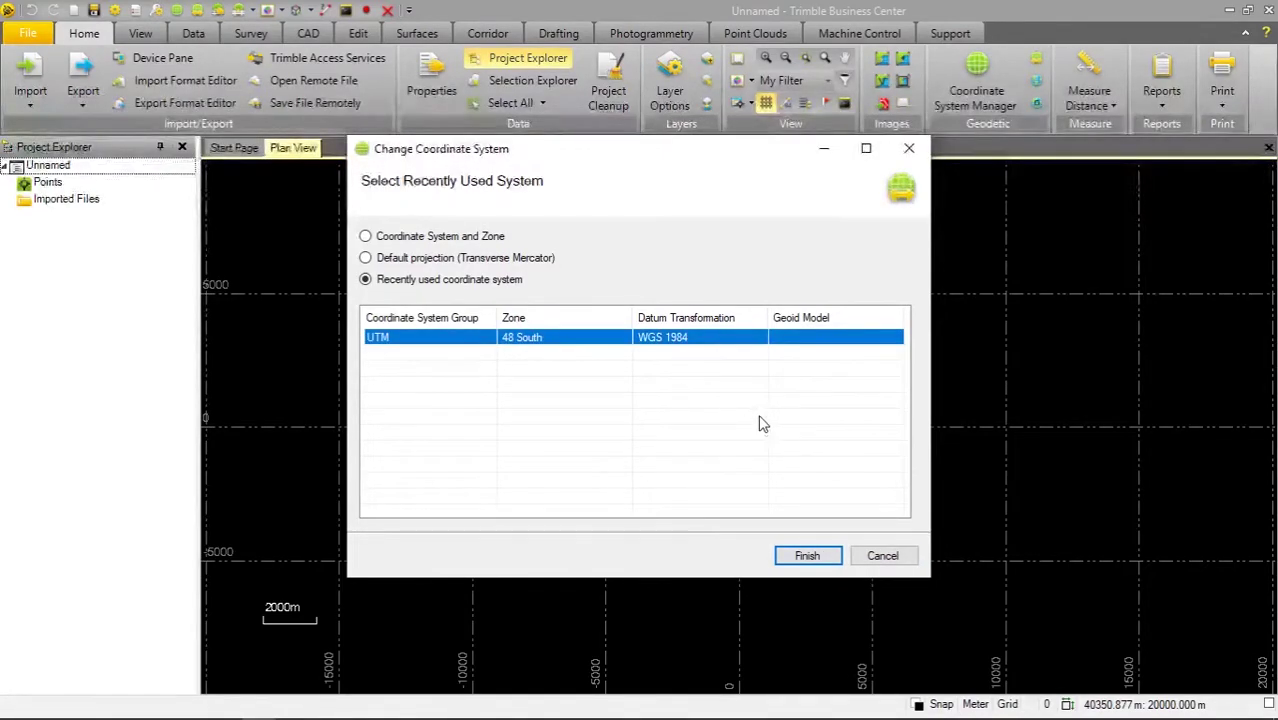
click(807, 559)
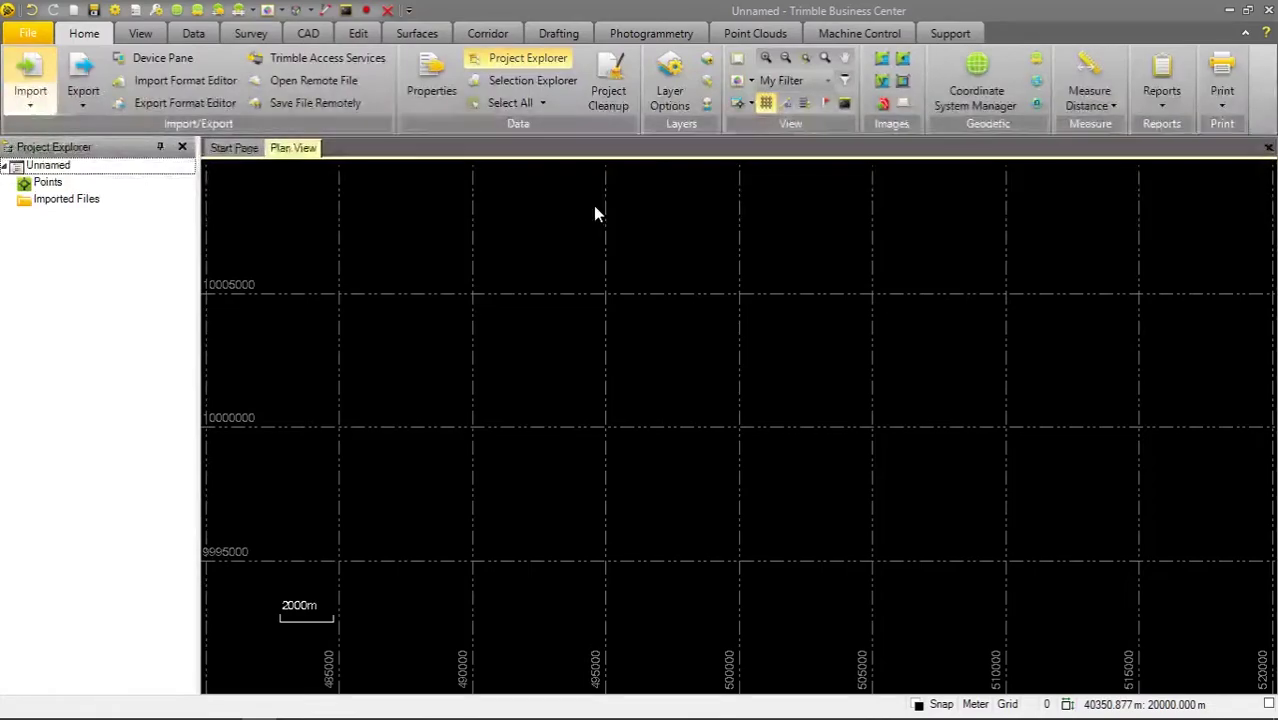
Import the RINEX files ARC.20O, BASE.20O, CKW.20O, ITN.20O and PUTER.20O together with the ephemeris brdc0740.20n from the Rinex folder.
key(ctrl+i)
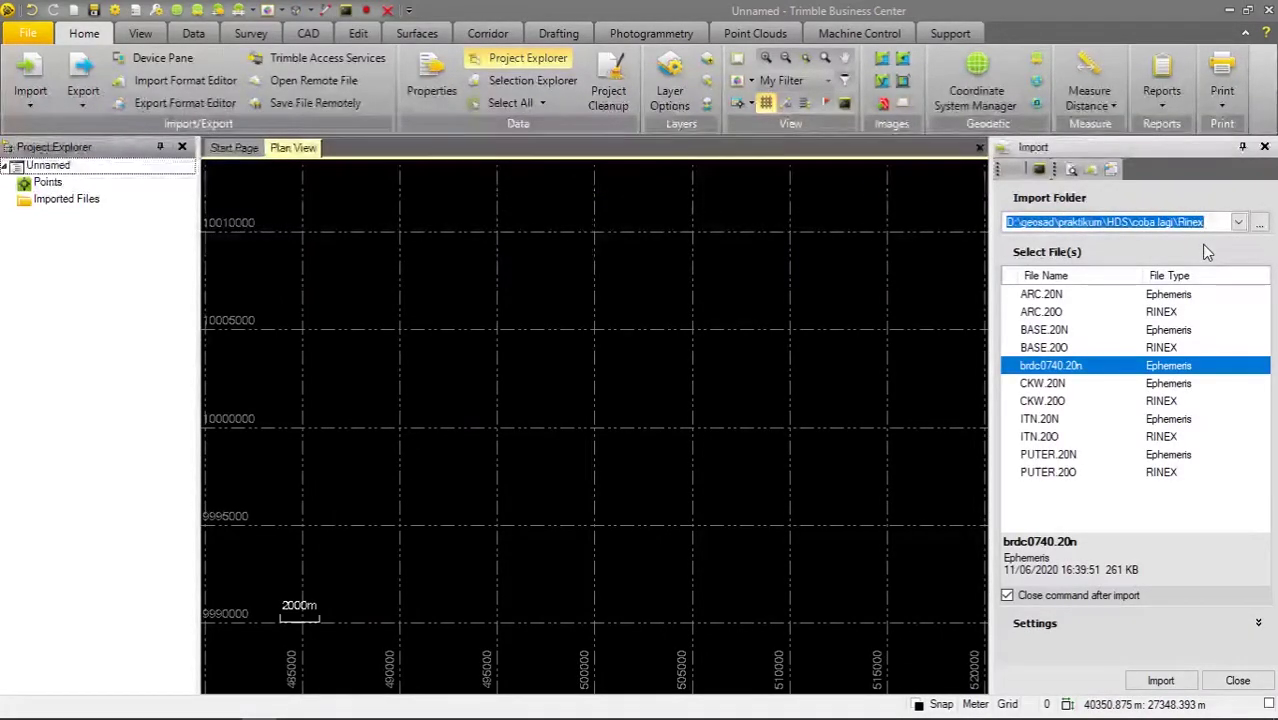
click(1129, 313)
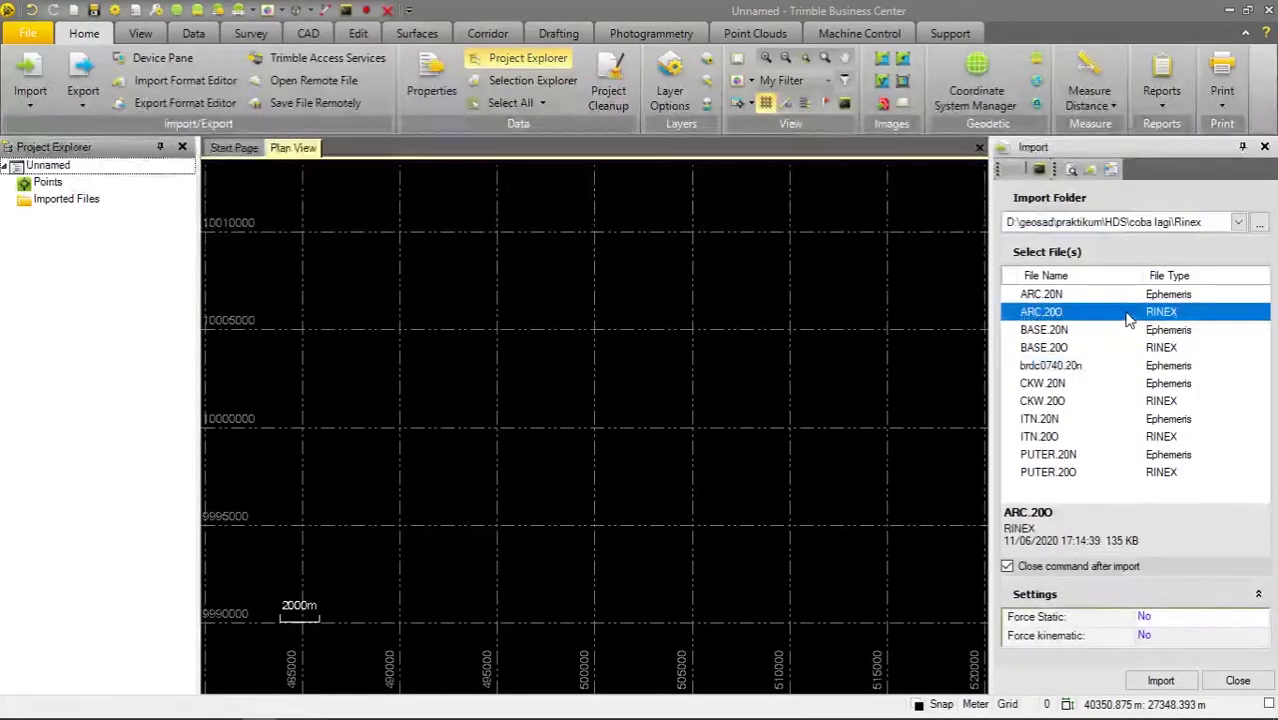
ctrl+click(1118, 348)
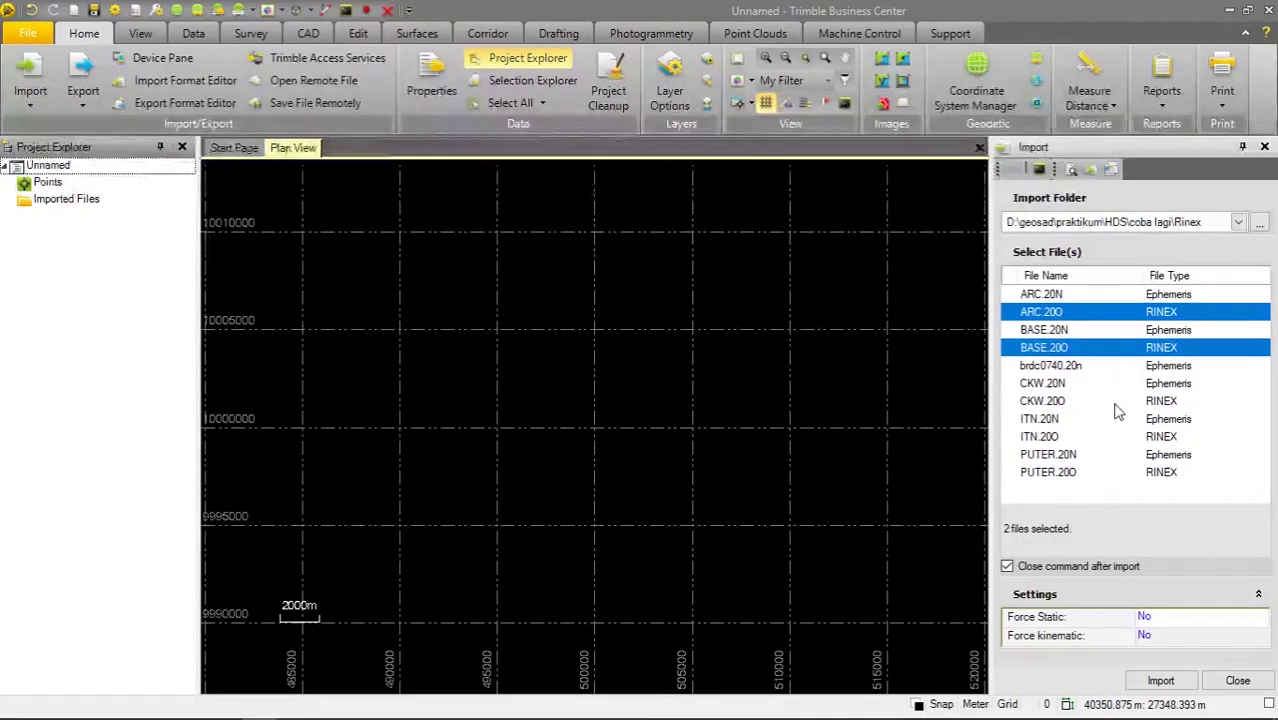
ctrl+click(1118, 401)
ctrl+click(1118, 437)
ctrl+click(1118, 473)
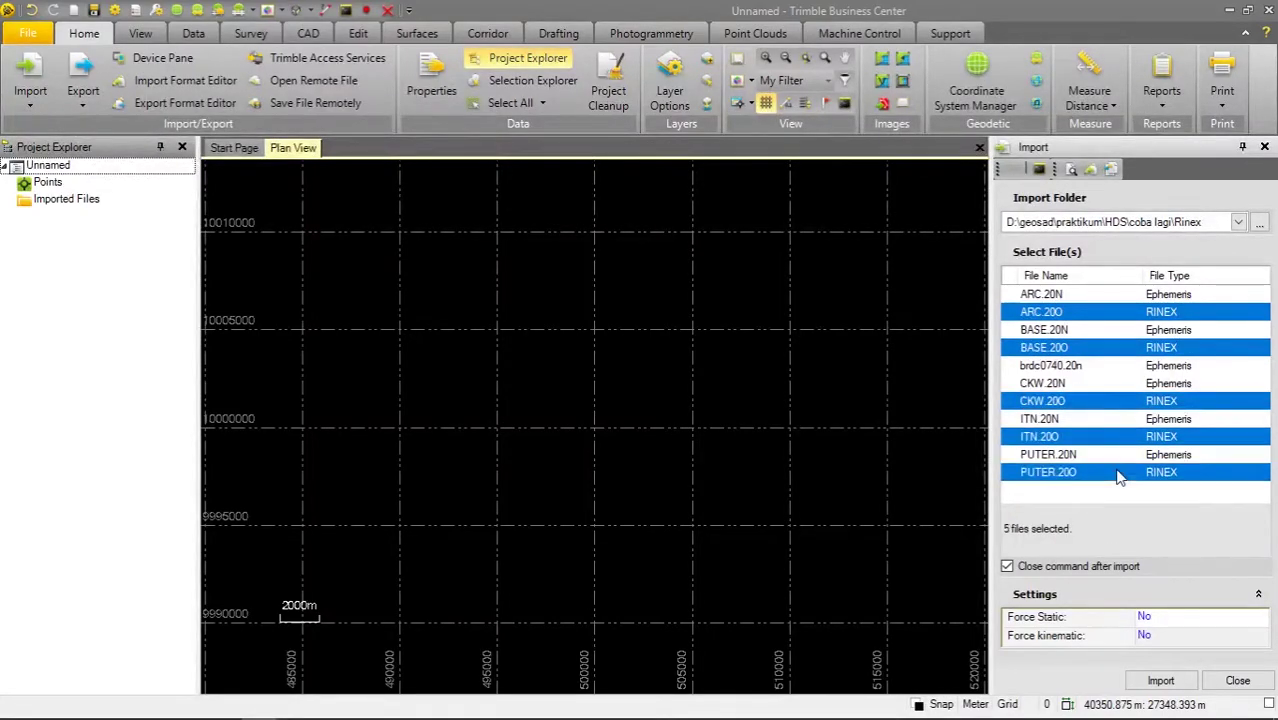
ctrl+click(1093, 372)
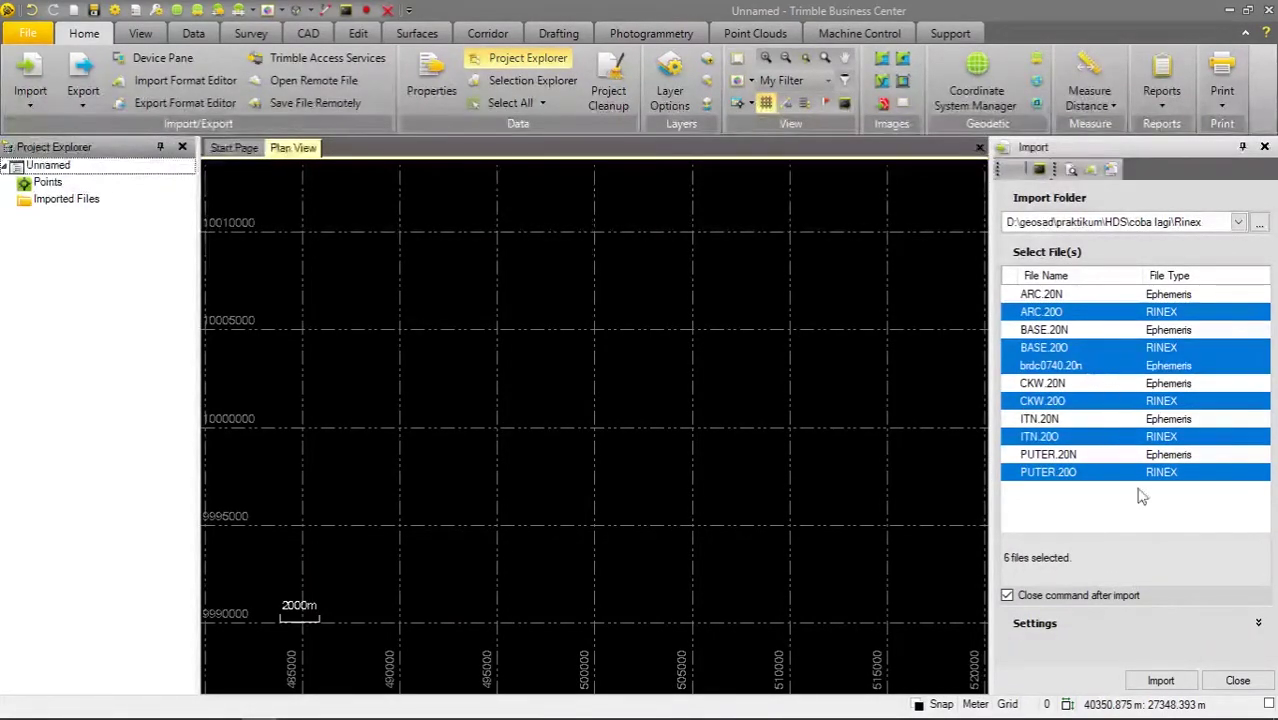
click(1160, 680)
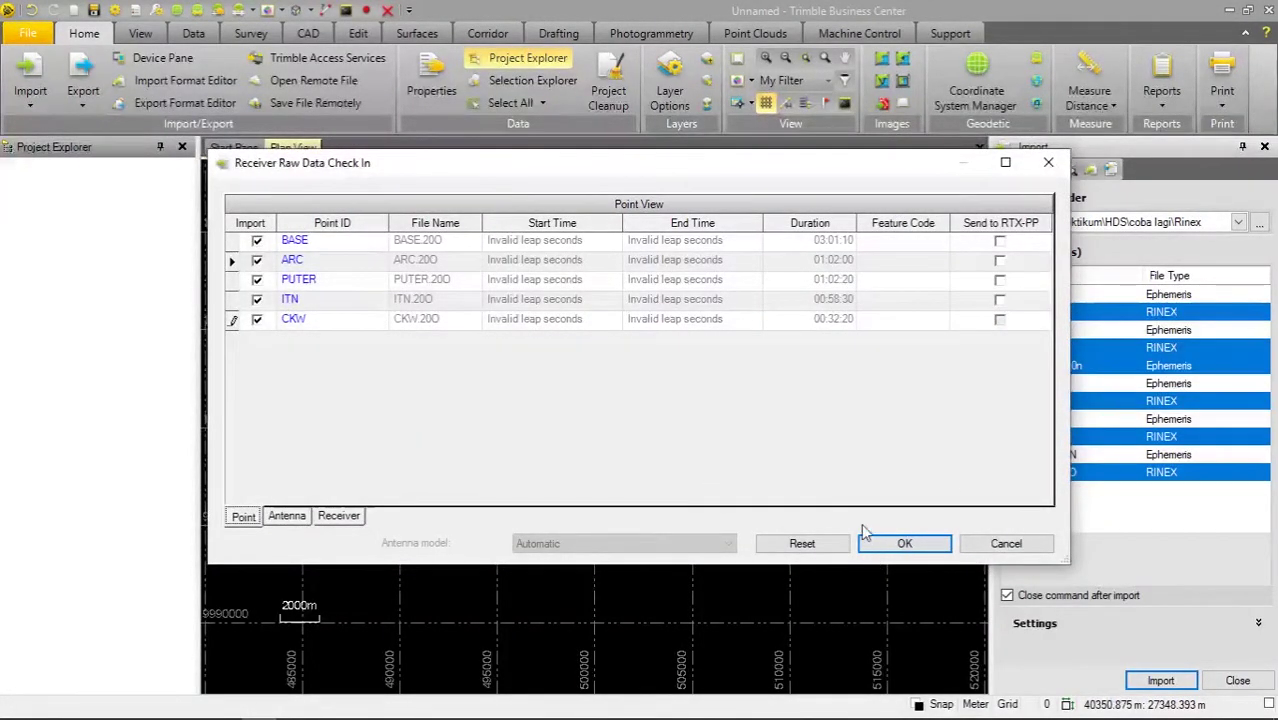
Set the antenna manufacturer of points BASE and ARC to Hi-Target in the raw data check-in.
click(298, 520)
click(540, 244)
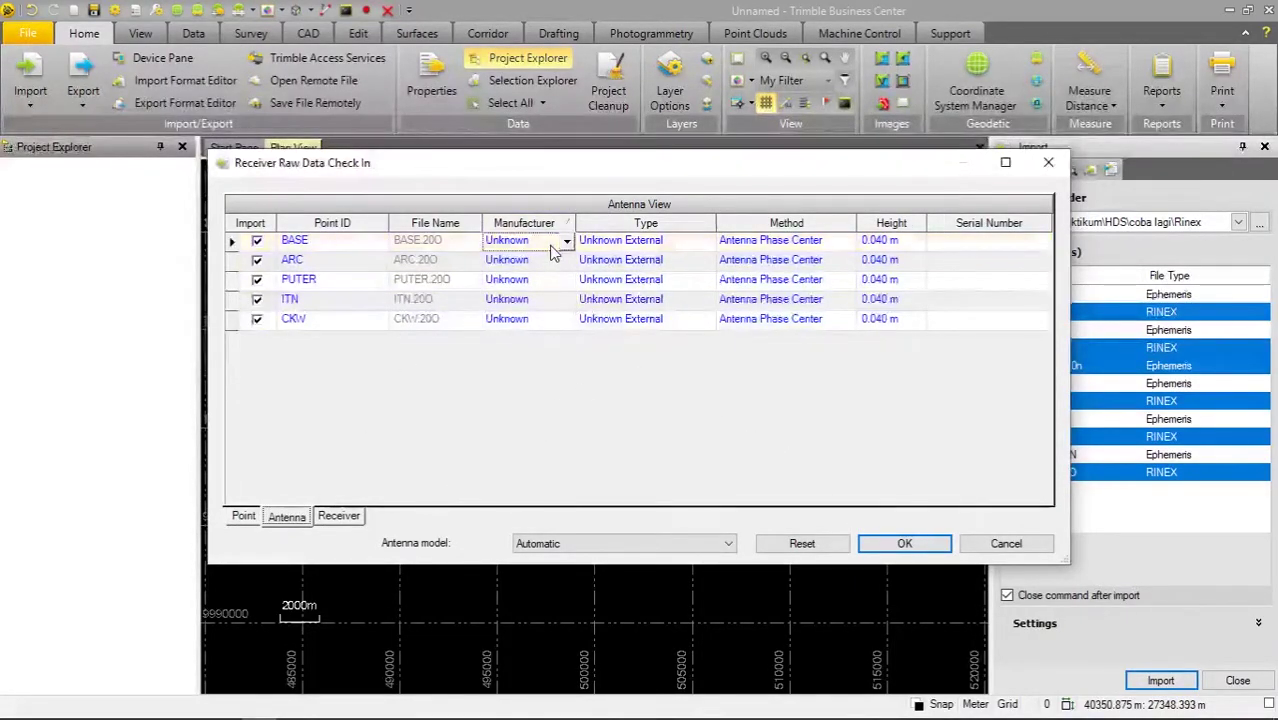
click(562, 243)
key(h)
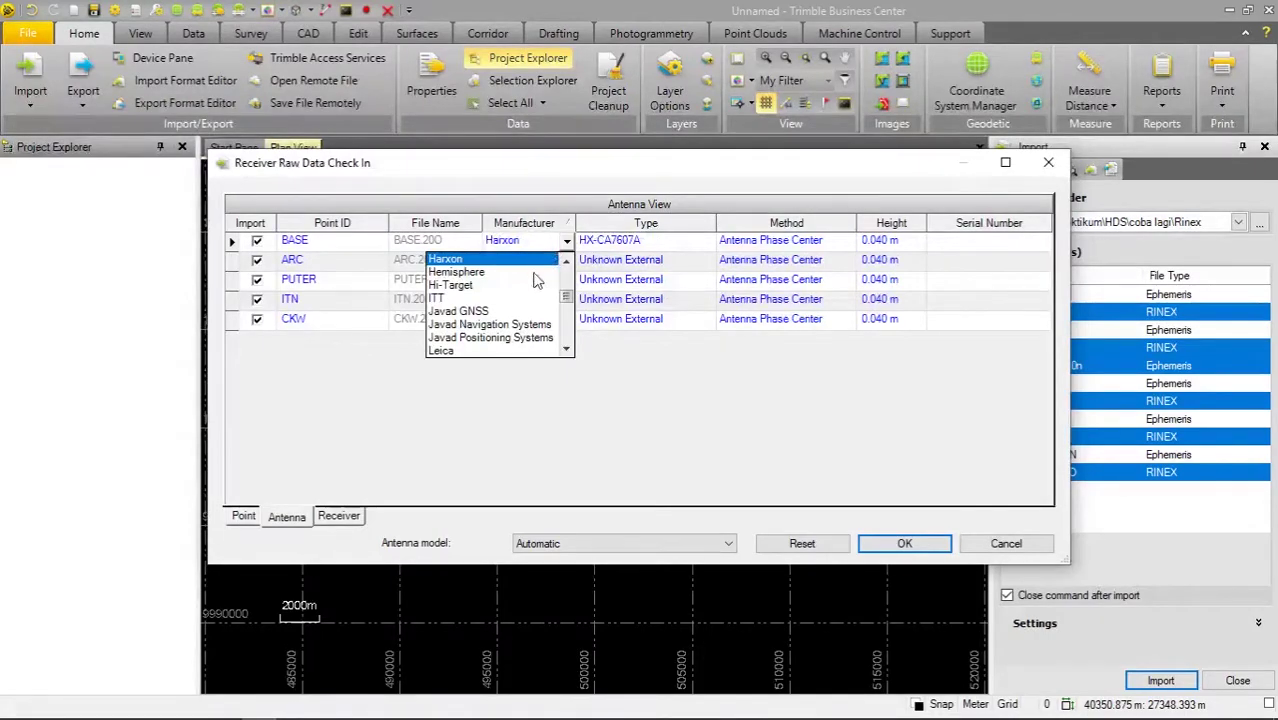
click(537, 284)
key(F4)
key(h)
click(519, 301)
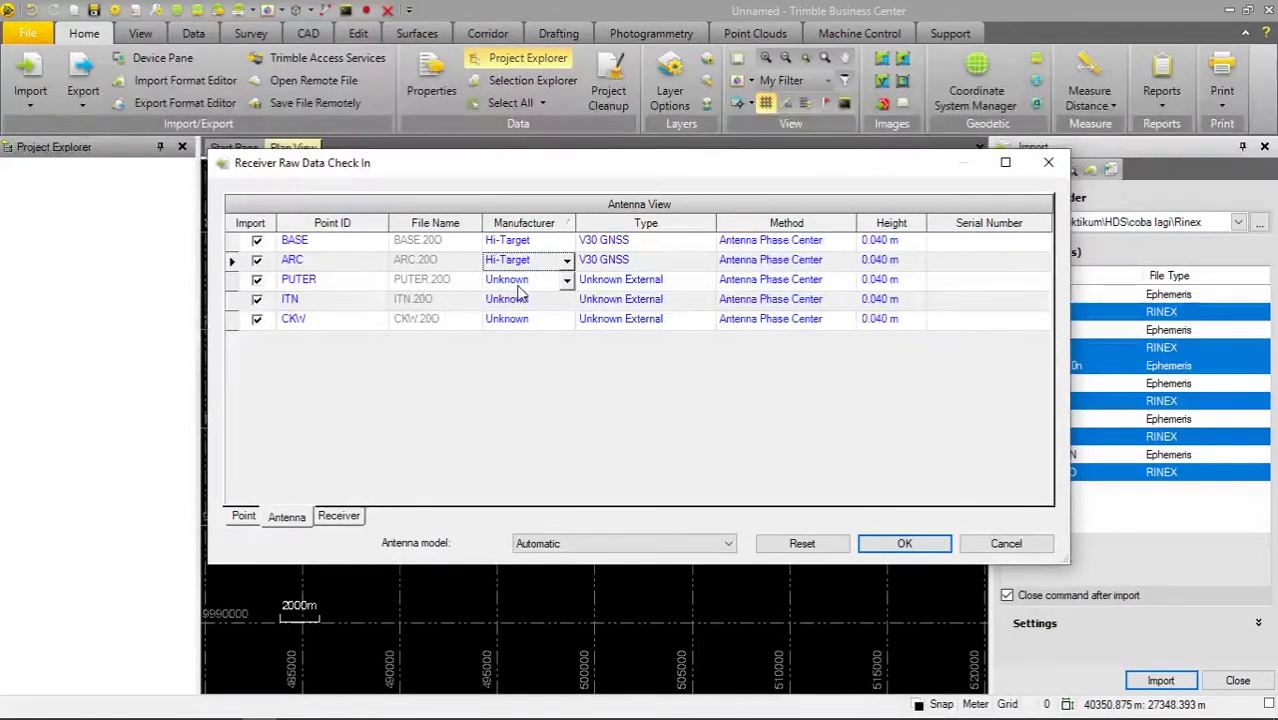
Set the antenna manufacturer of PUTER, ITN and CKW to Hi-Target and accept the check-in without viewing the import summary.
click(517, 287)
key(h)
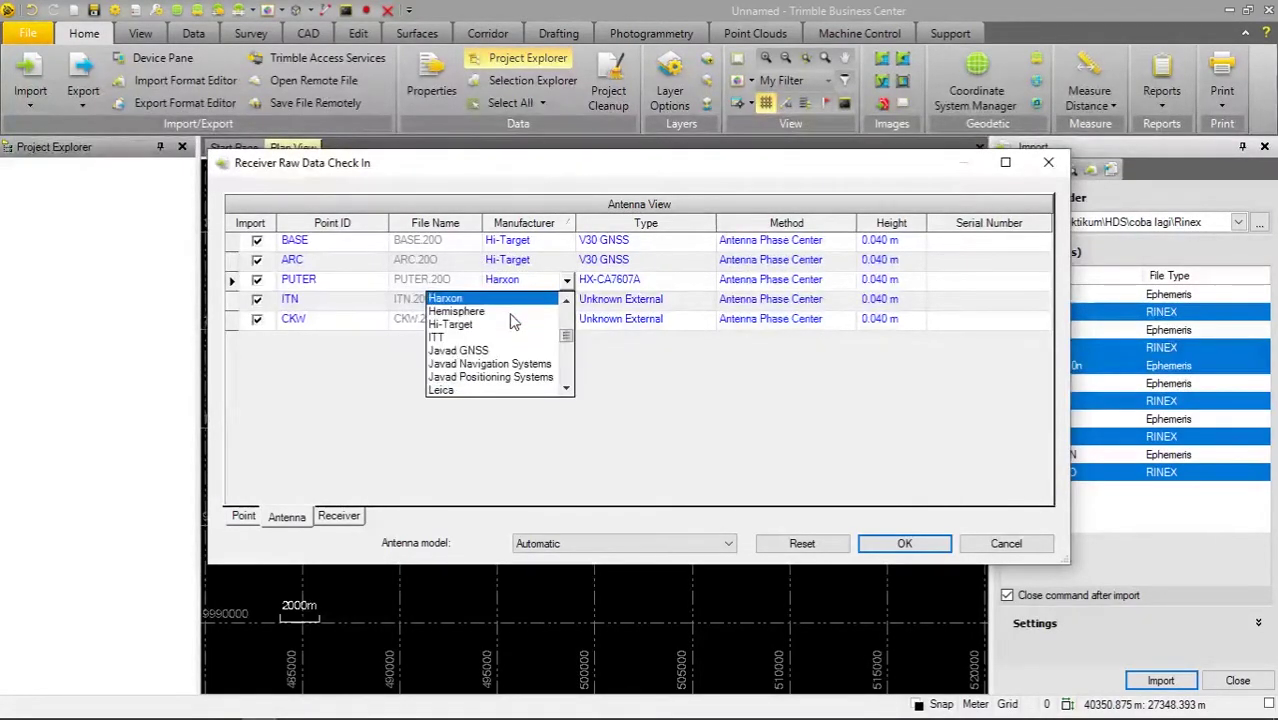
click(490, 324)
click(515, 299)
key(h)
click(491, 344)
click(510, 319)
key(h)
click(491, 364)
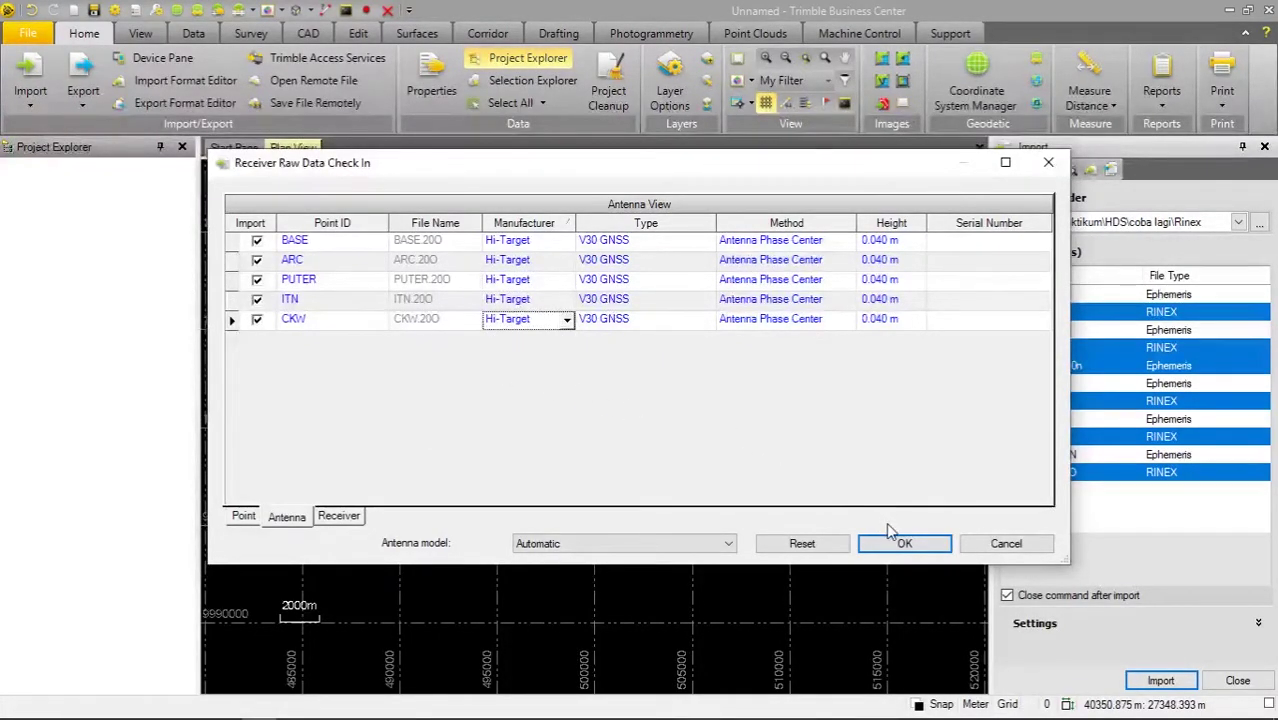
click(878, 548)
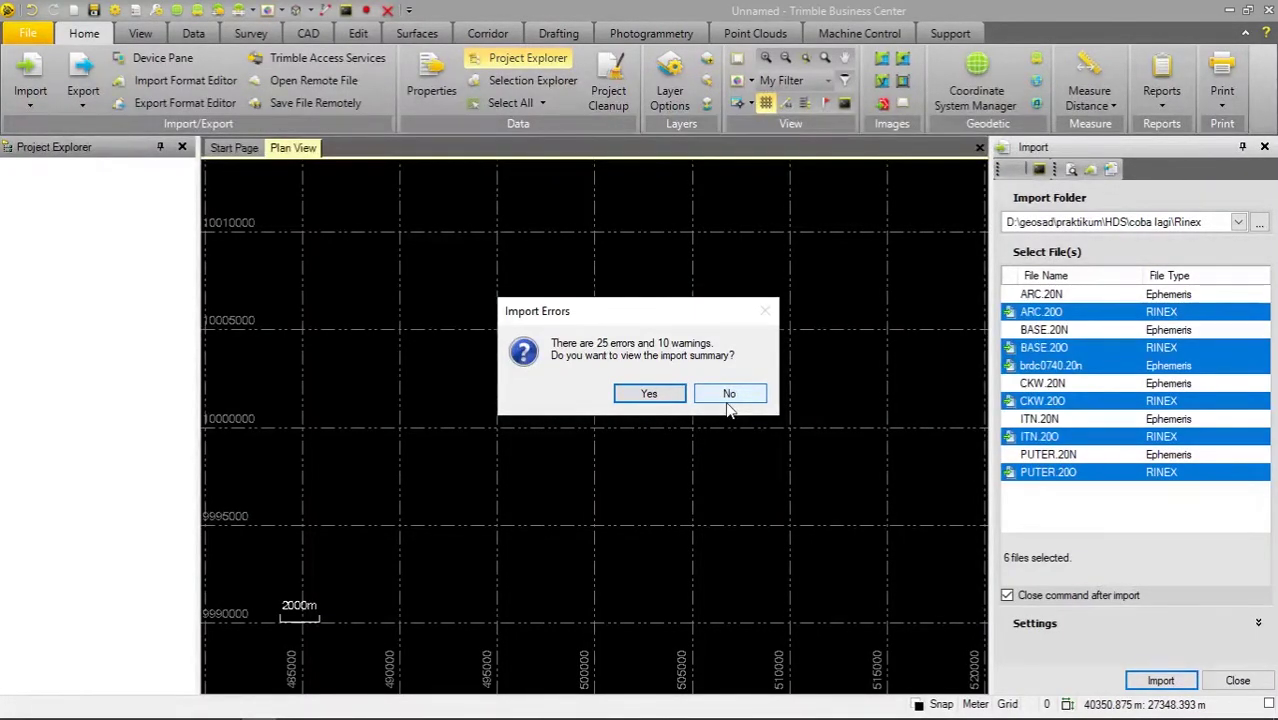
click(729, 395)
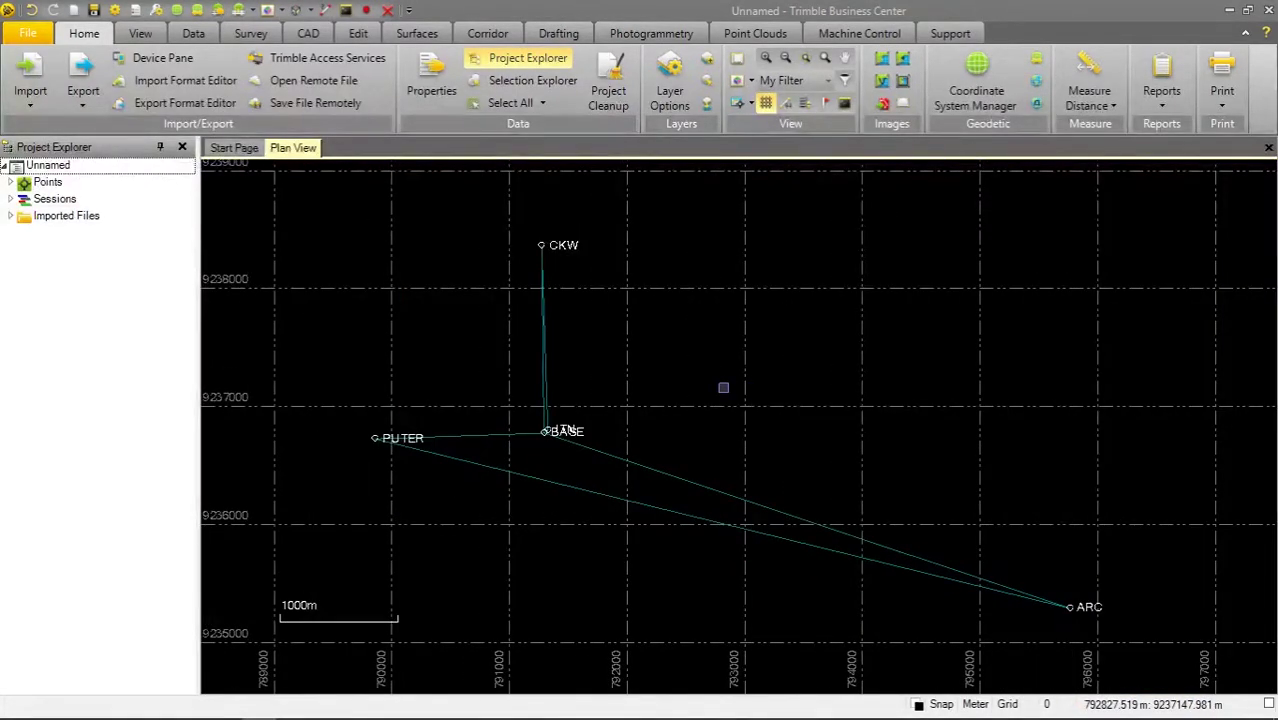
Examine the imported baseline network in the plan view and list the project's points and sessions.
drag(458, 301, 874, 543)
scroll(530, 525, up, 3)
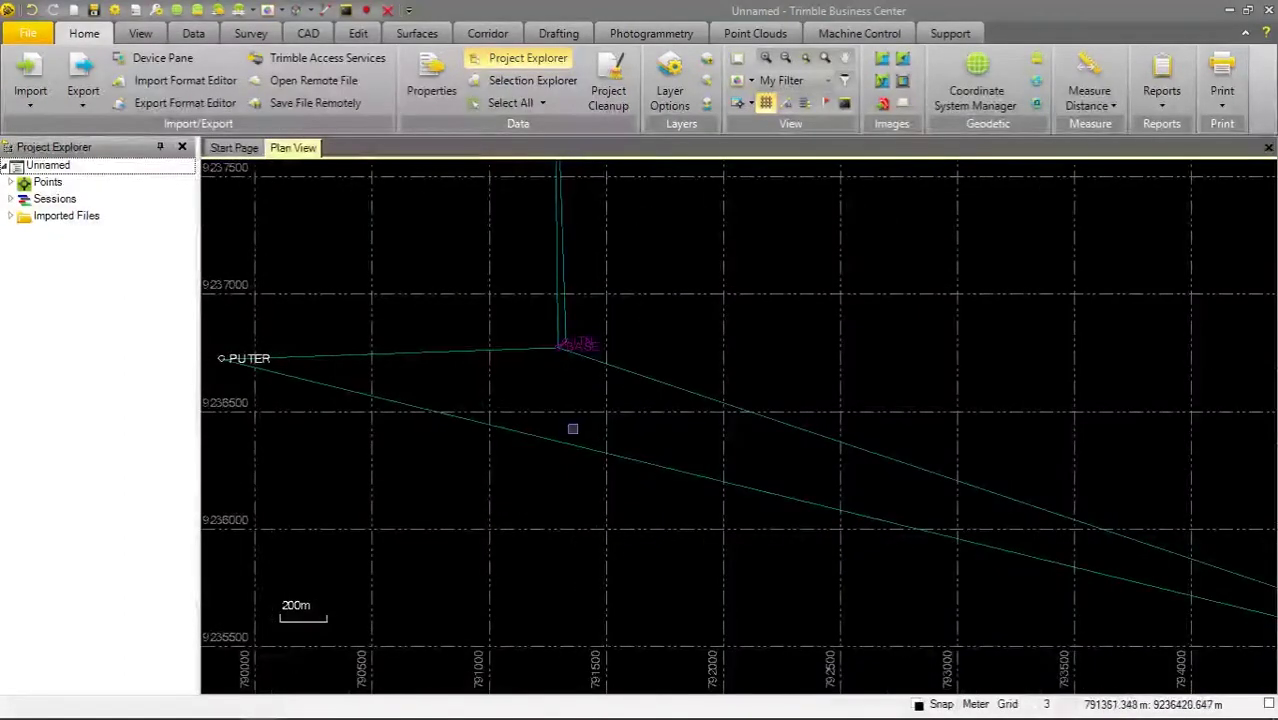
click(507, 350)
scroll(559, 409, down, 2)
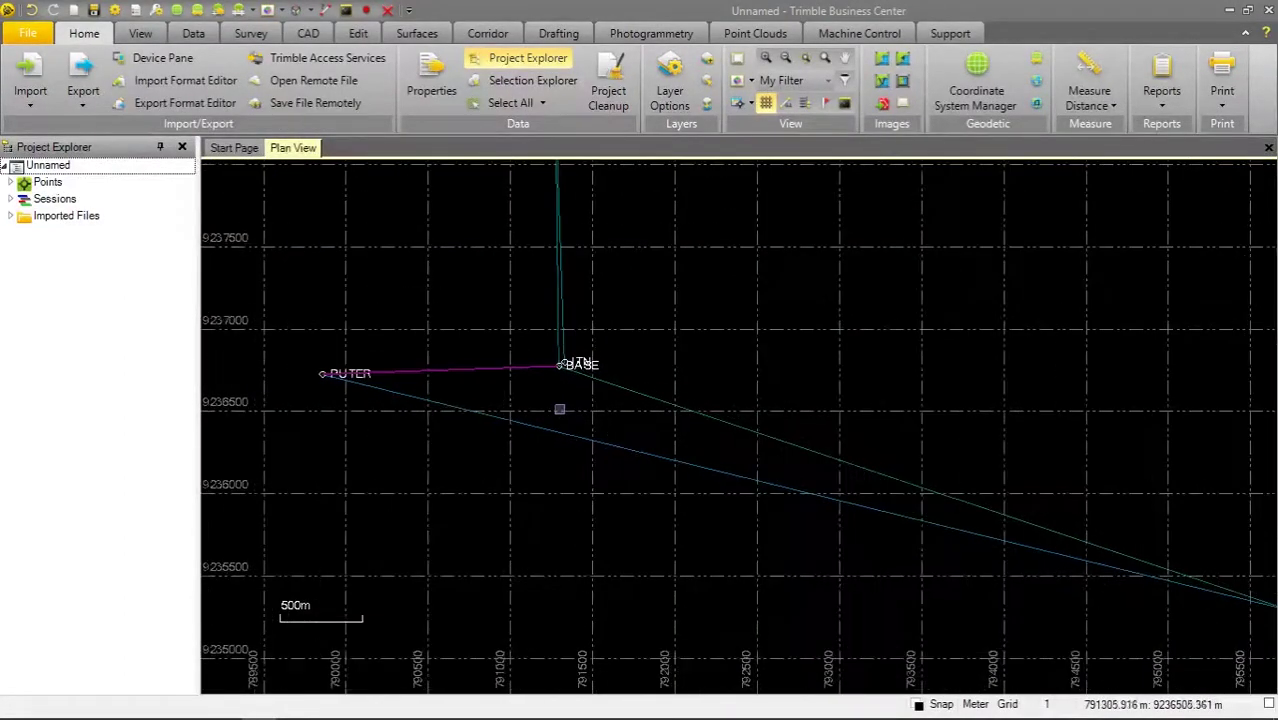
click(11, 199)
click(11, 182)
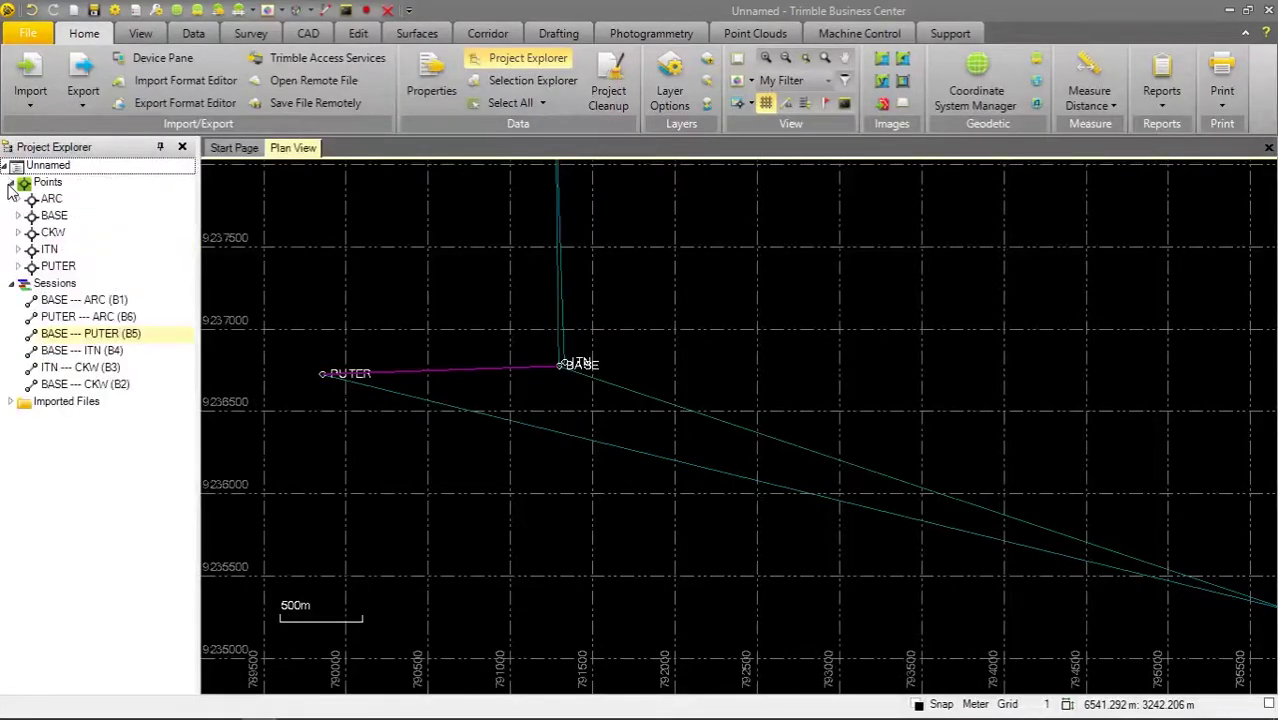
scroll(570, 445, up, 2)
scroll(570, 445, down, 2)
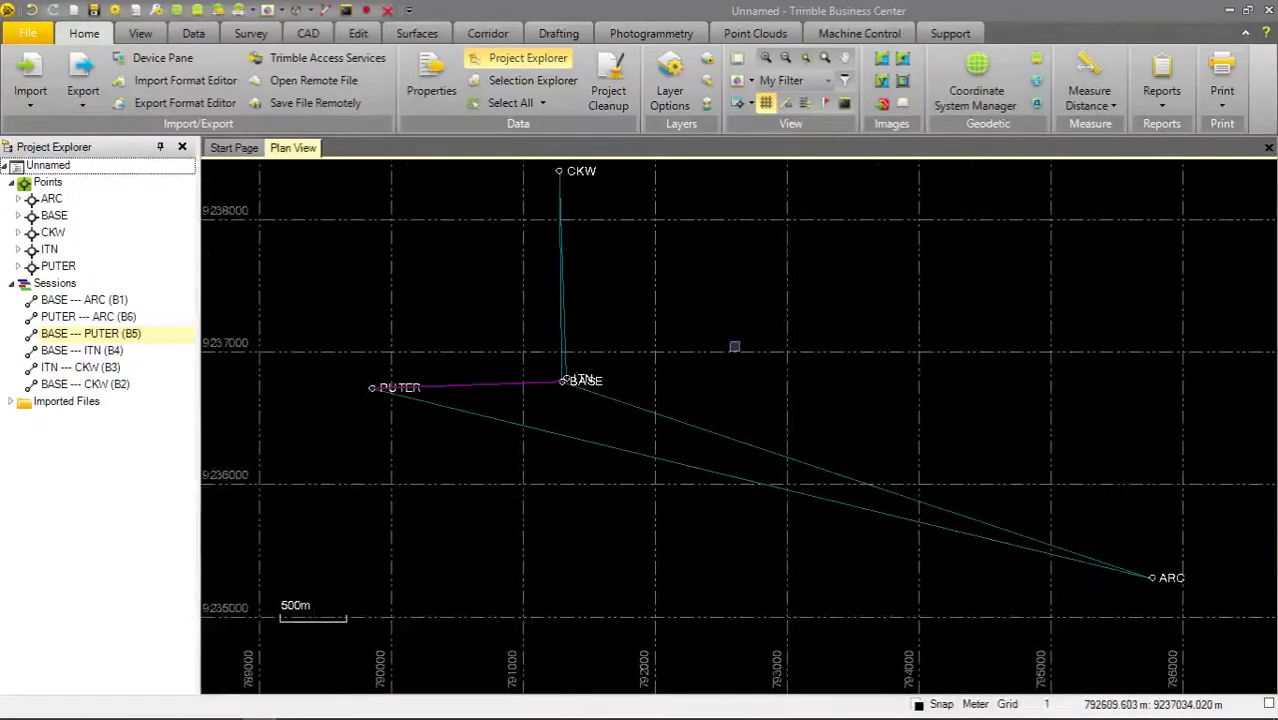
drag(735, 347, 613, 372)
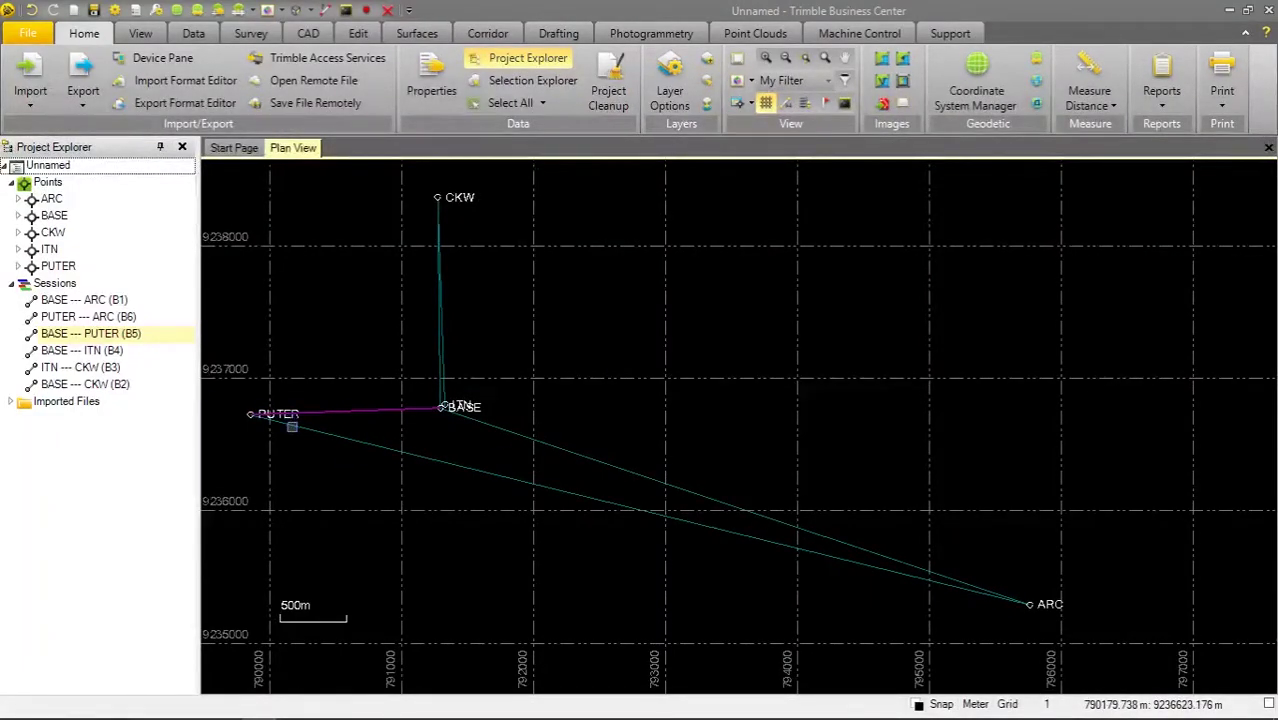
Disable the baseline between PUTER and ARC (B6).
click(87, 320)
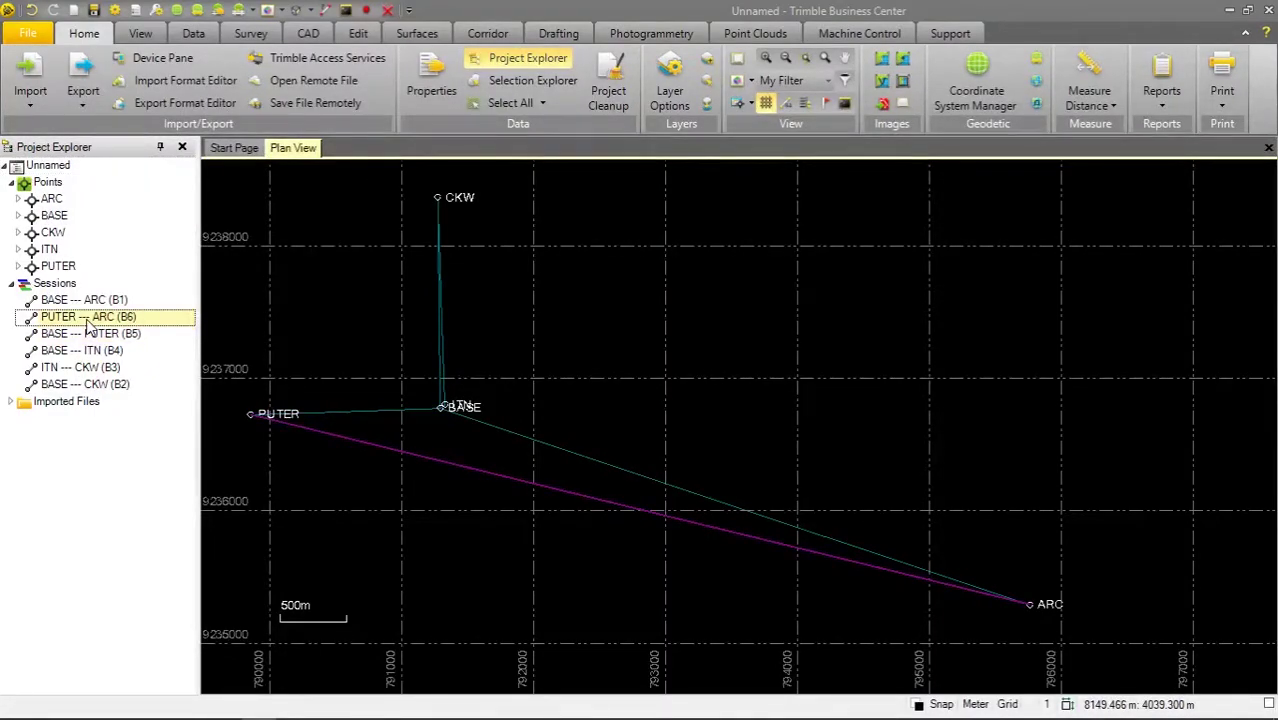
right_click(87, 322)
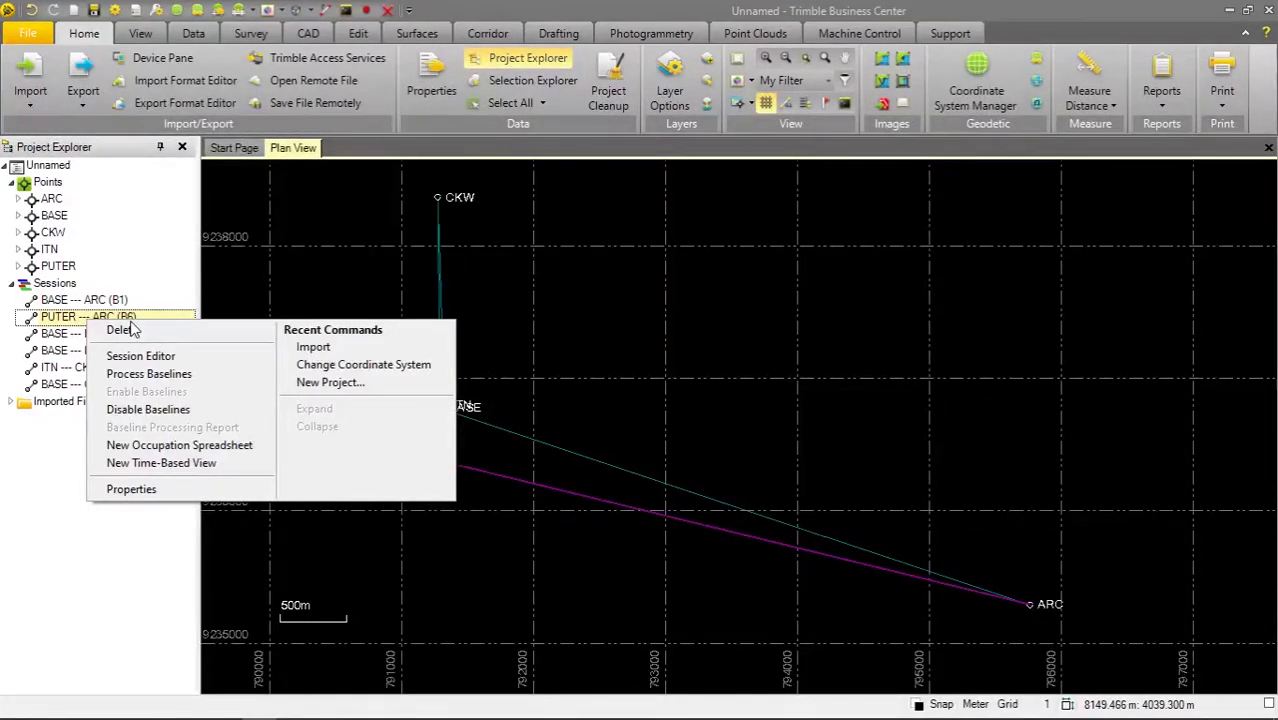
click(148, 409)
click(370, 509)
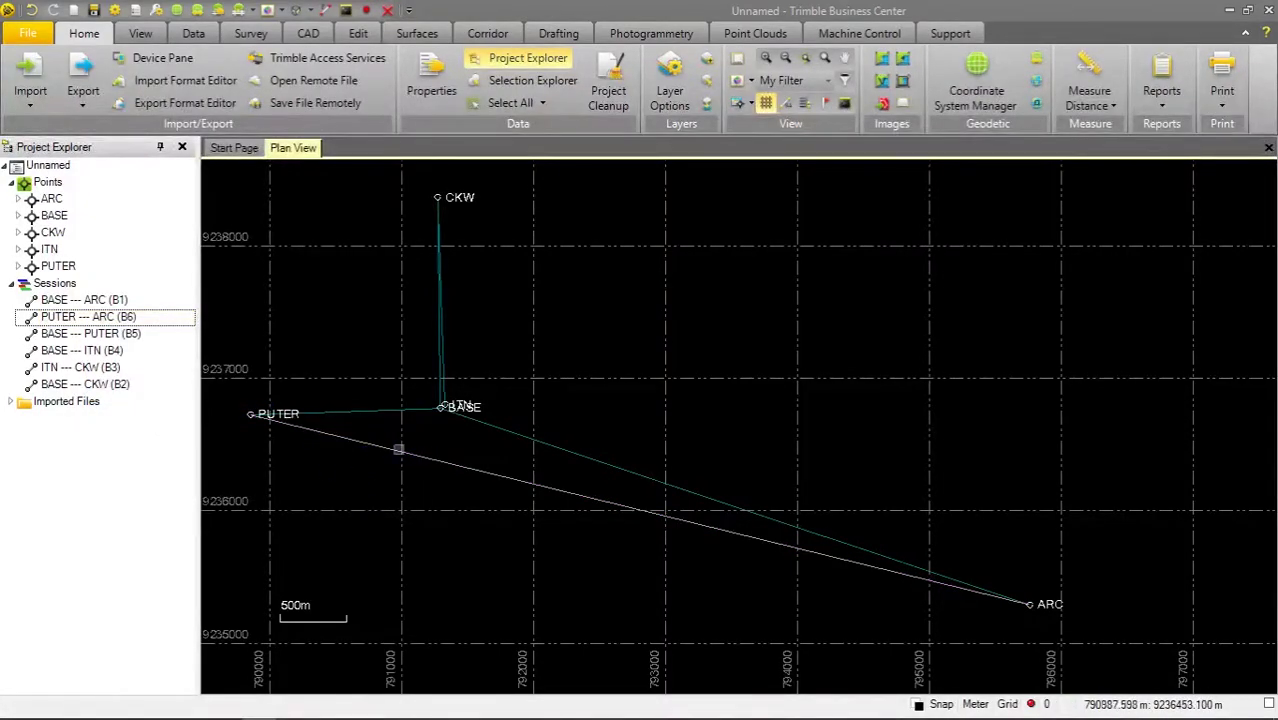
Disable the ITN to CKW baseline (B3) and check the network around BASE and ITN.
right_click(85, 368)
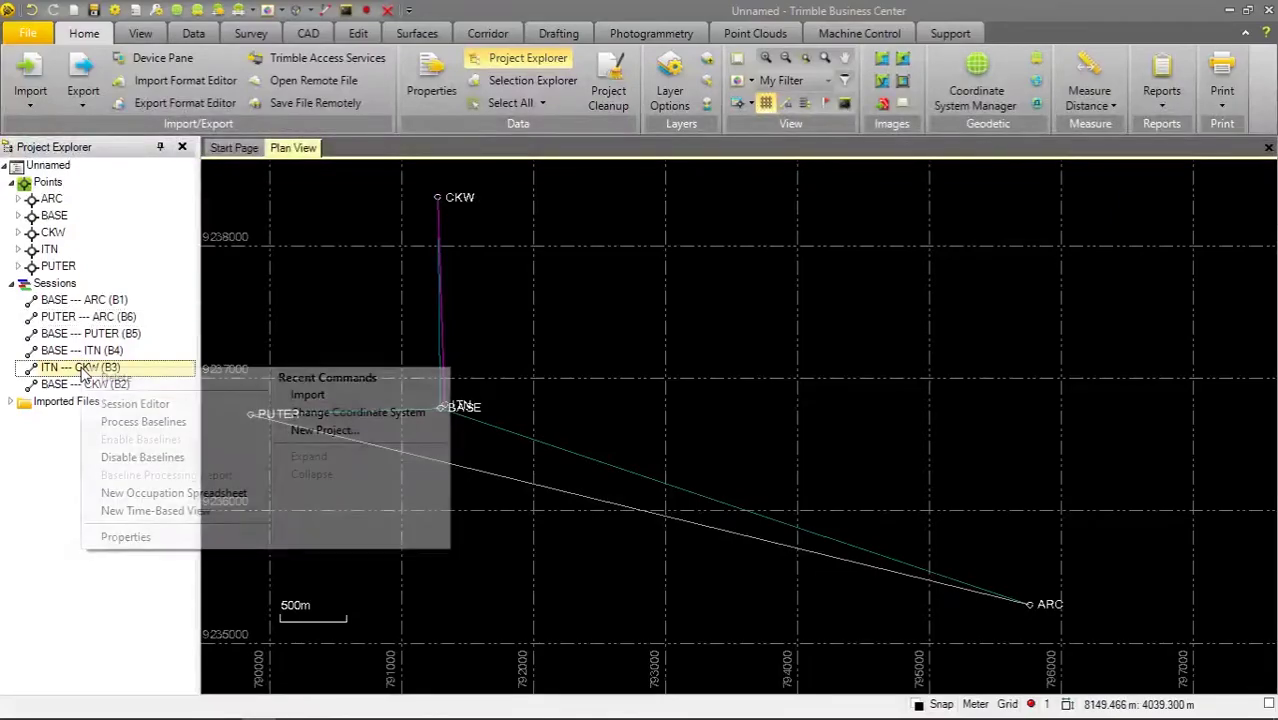
click(155, 458)
scroll(432, 386, up, 3)
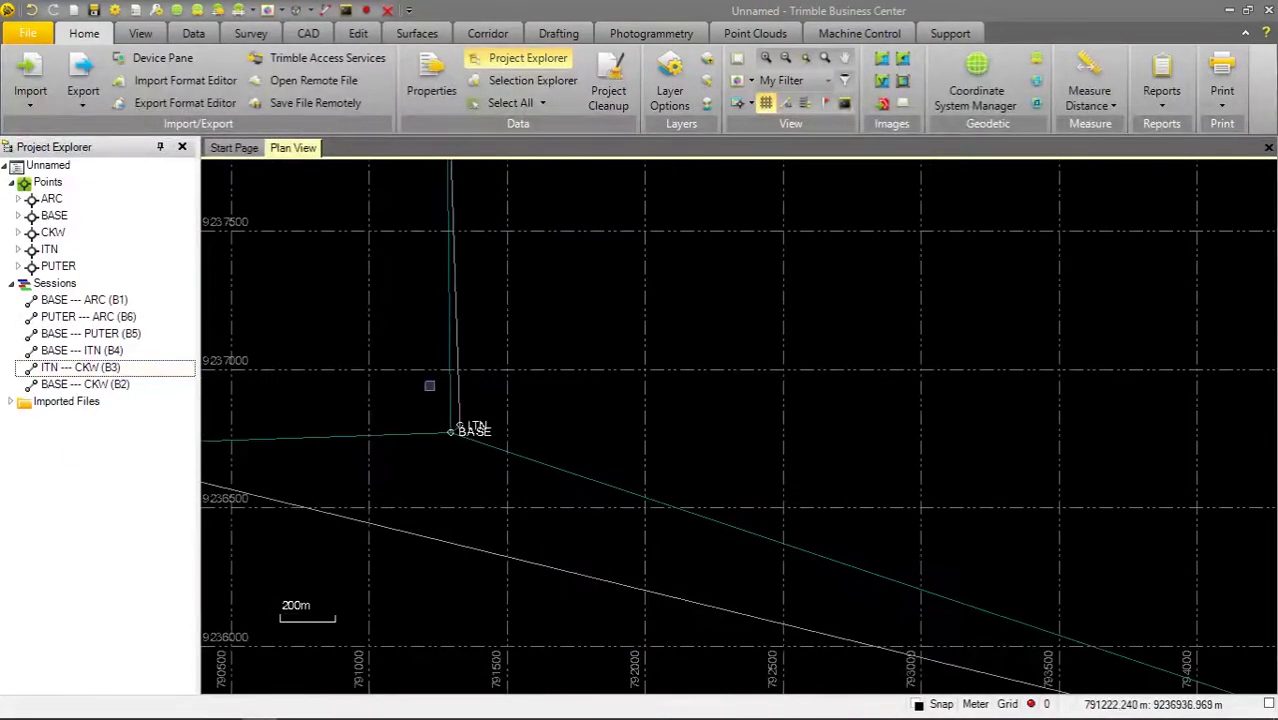
scroll(472, 389, down, 1)
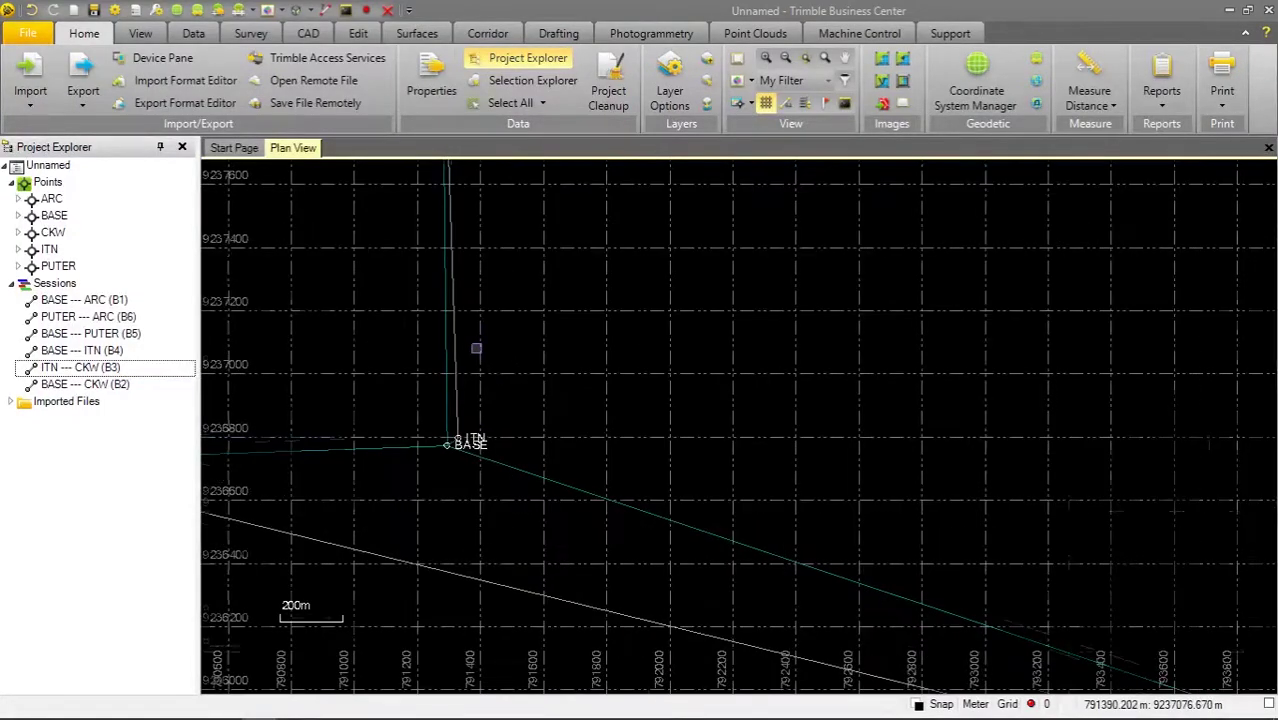
scroll(482, 346, down, 2)
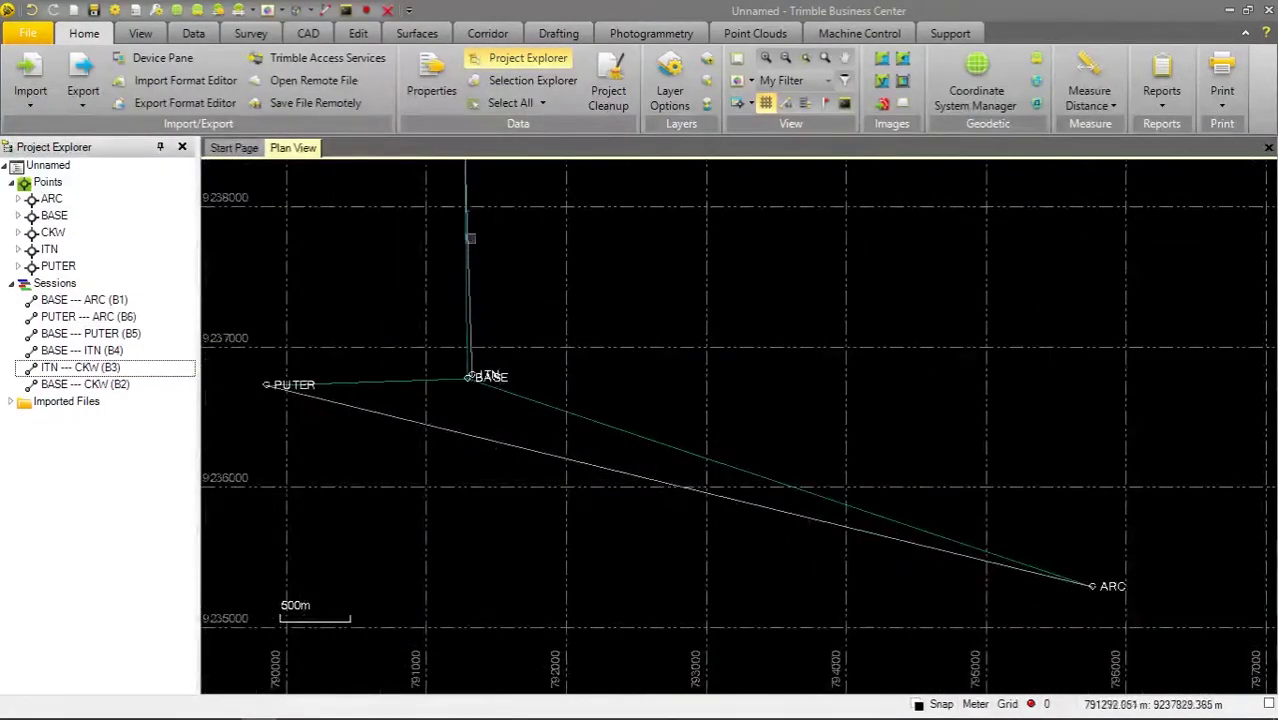
drag(525, 269, 508, 337)
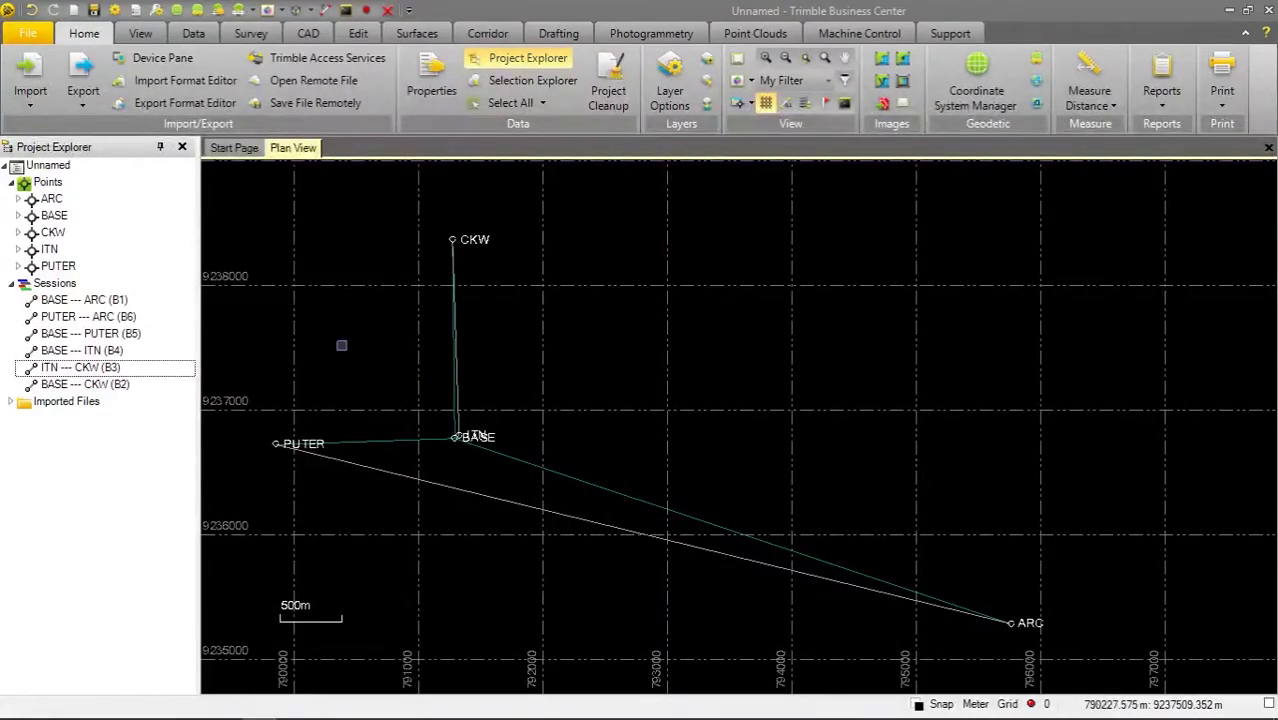
Start adding a grid coordinate to point BASE and set its easting to 791330.689.
click(55, 216)
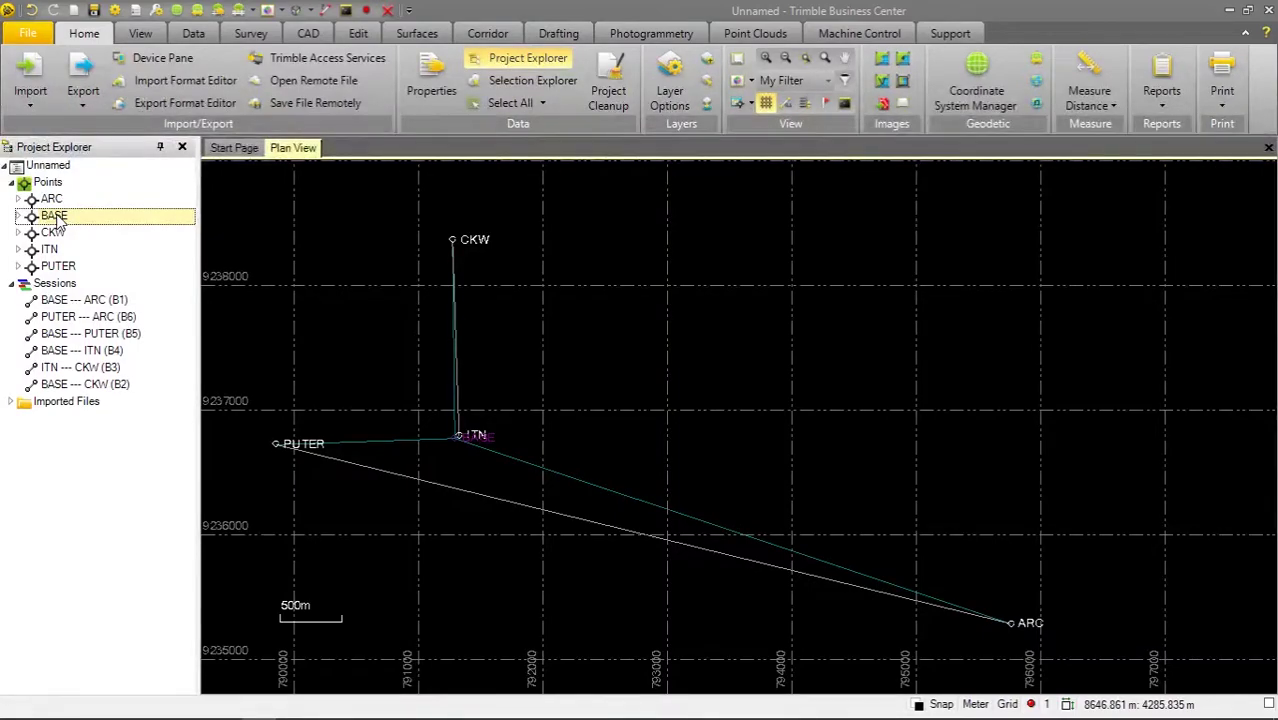
right_click(58, 220)
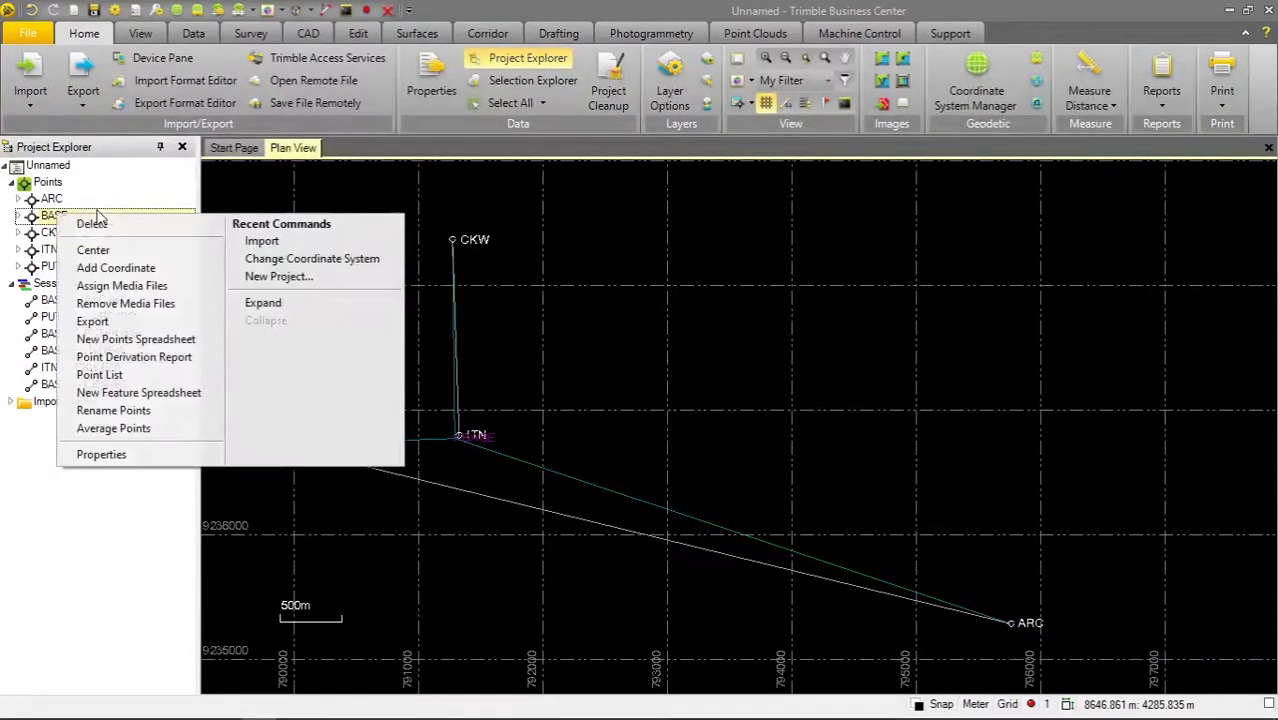
click(148, 266)
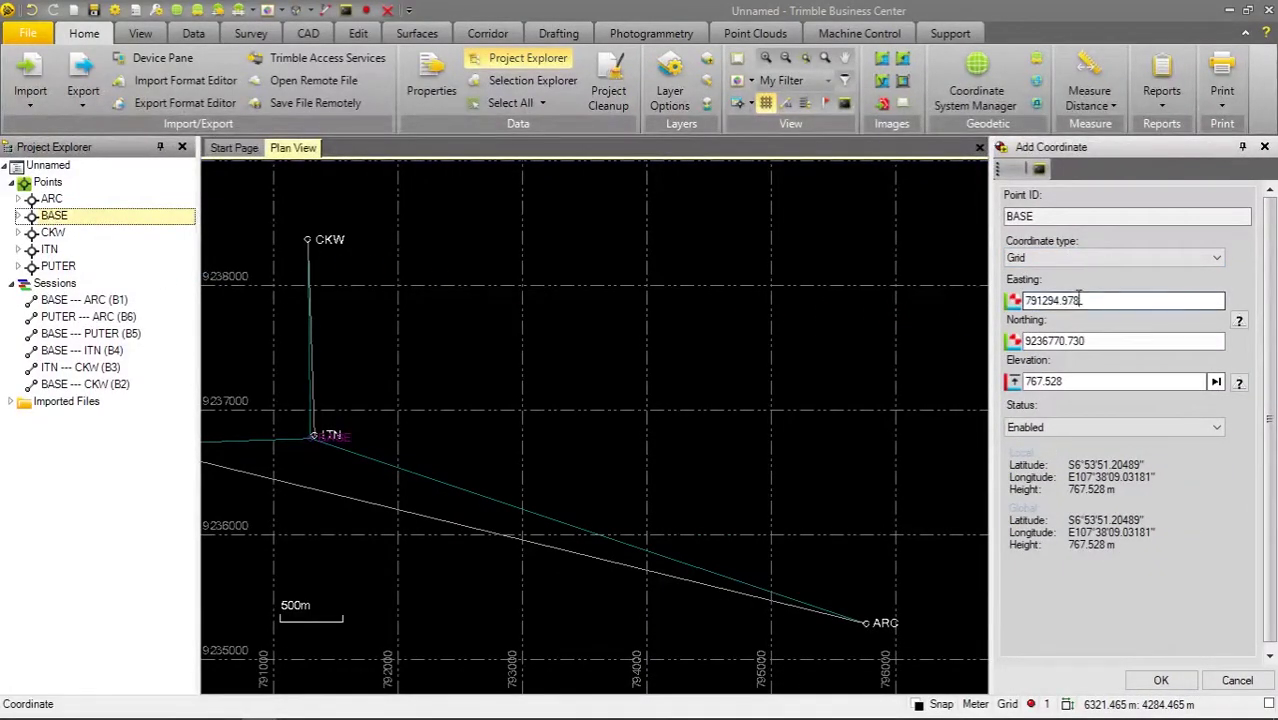
drag(1097, 300, 1029, 299)
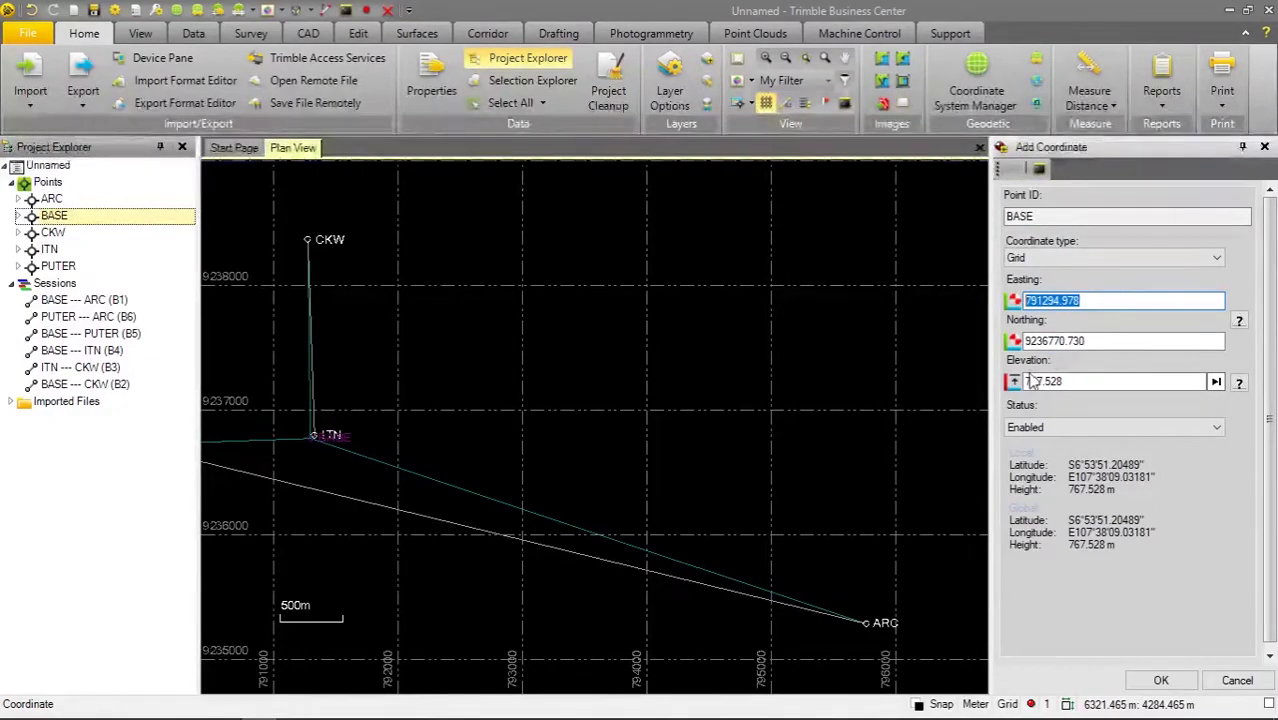
click(1055, 300)
key(BackSpace)
key(BackSpace)
key(BackSpace)
text(330)
drag(1058, 300, 1080, 300)
text(.6888)
Set the northing of the BASE grid coordinate to 9236800.284.
click(1063, 340)
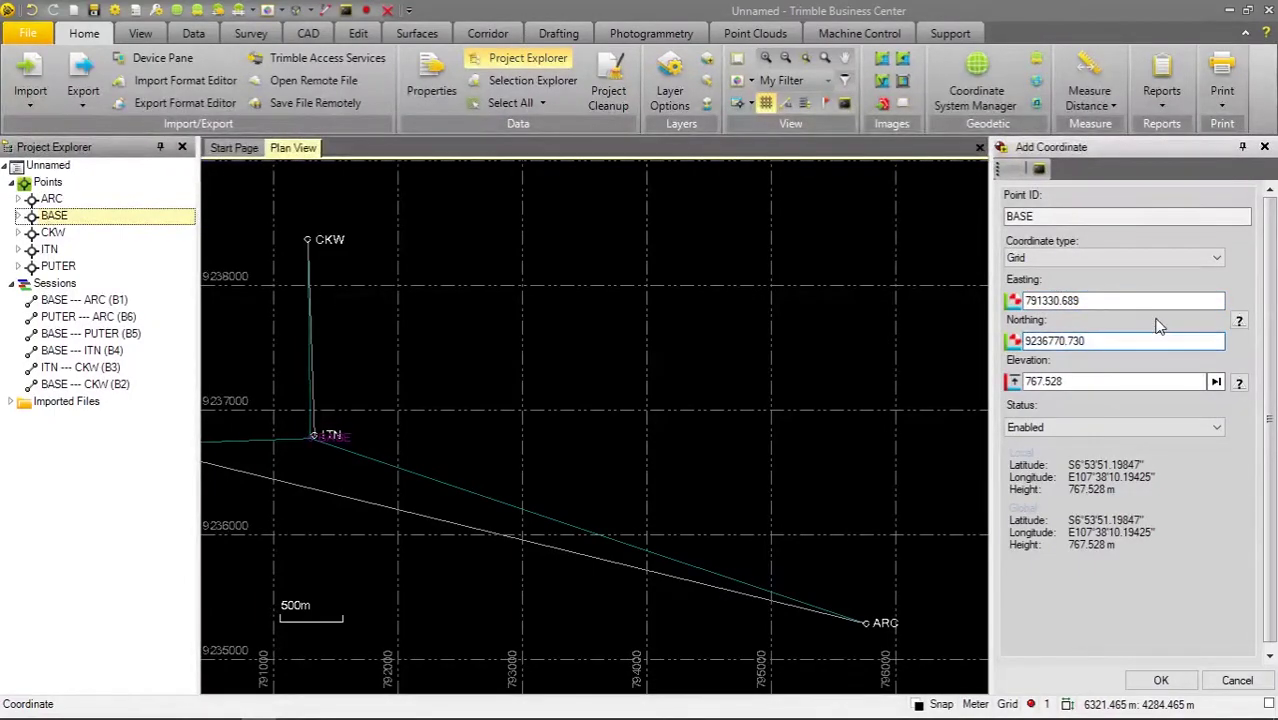
key(BackSpace)
key(BackSpace)
key(BackSpace)
text(800)
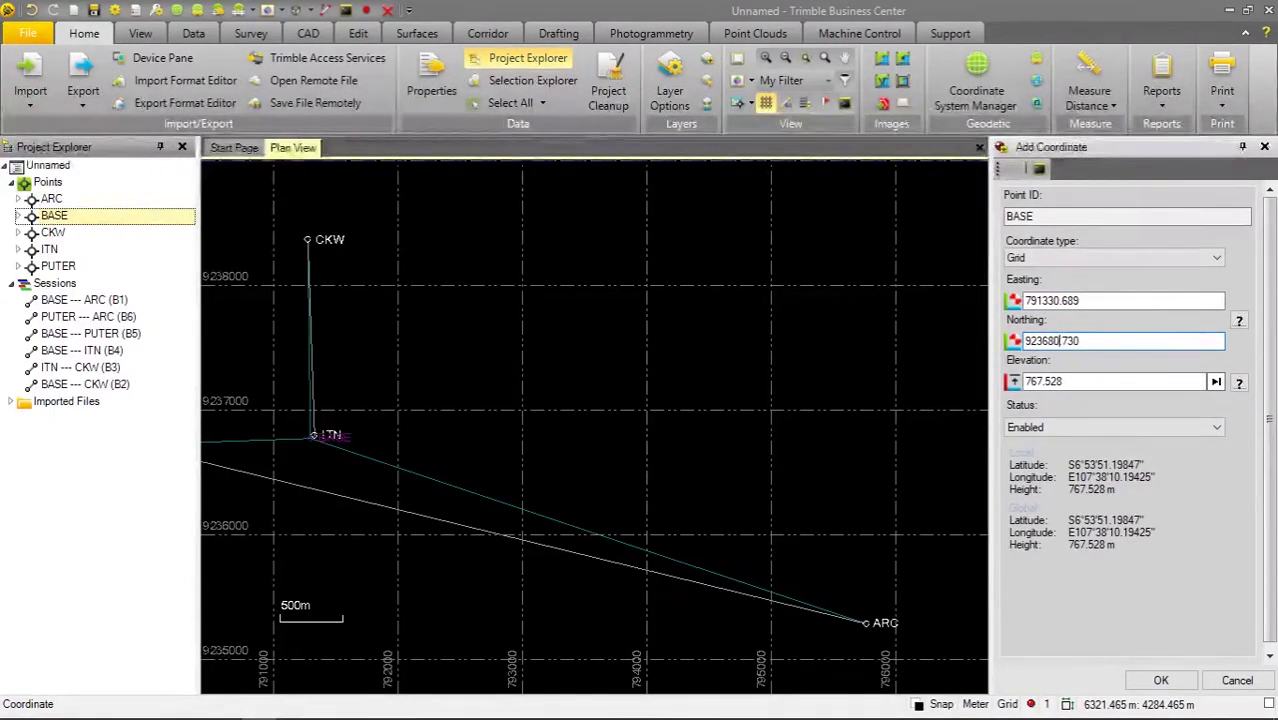
key(BackSpace)
key(BackSpace)
key(BackSpace)
text(284)
Set the elevation of the BASE grid coordinate to 747.317.
click(1109, 382)
key(BackSpace)
key(BackSpace)
key(BackSpace)
key(BackSpace)
key(BackSpace)
key(BackSpace)
text(47.)
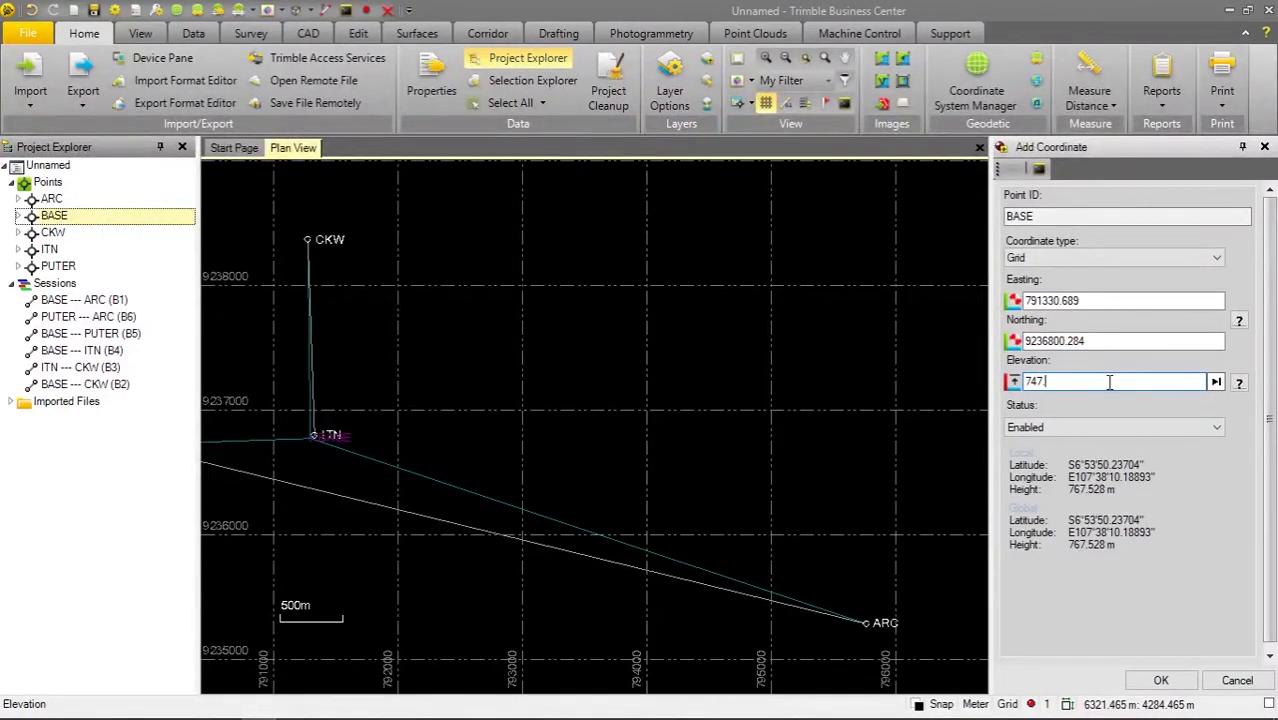
text(317)
Mark BASE's horizontal position and elevation as control quality and add the coordinate to the point.
click(1239, 322)
click(1243, 342)
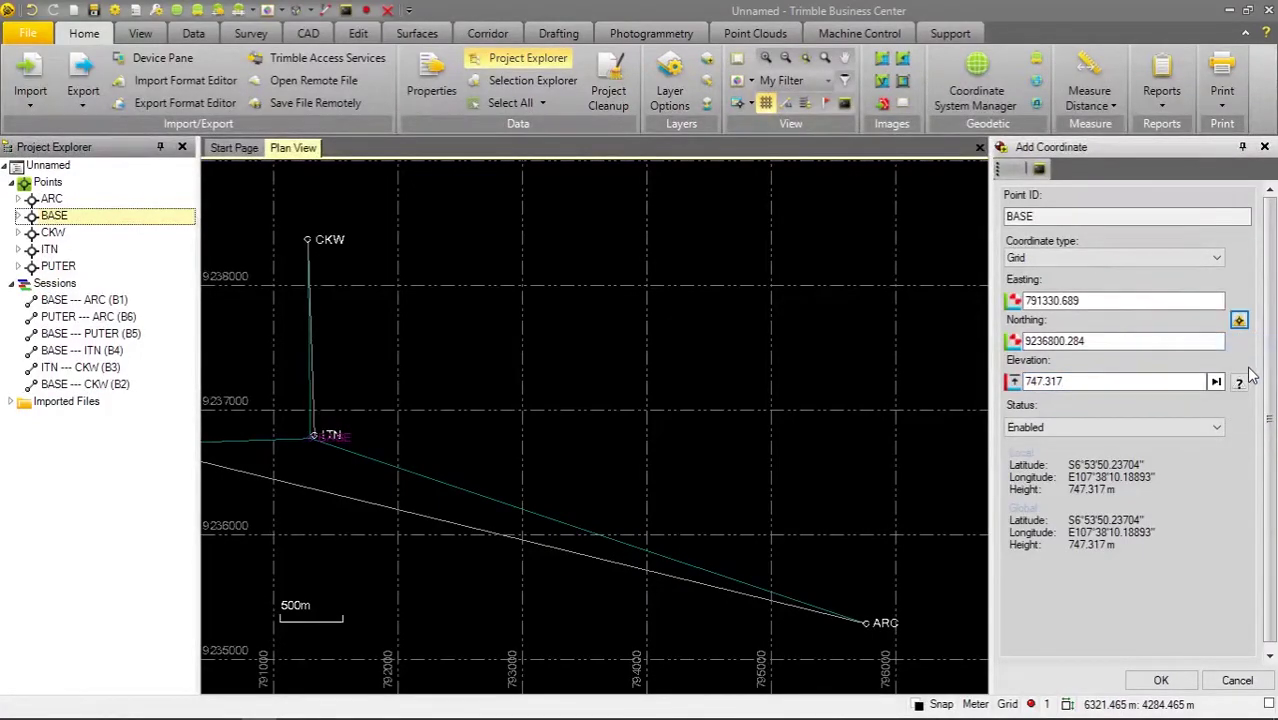
click(1239, 381)
click(1238, 405)
click(1161, 680)
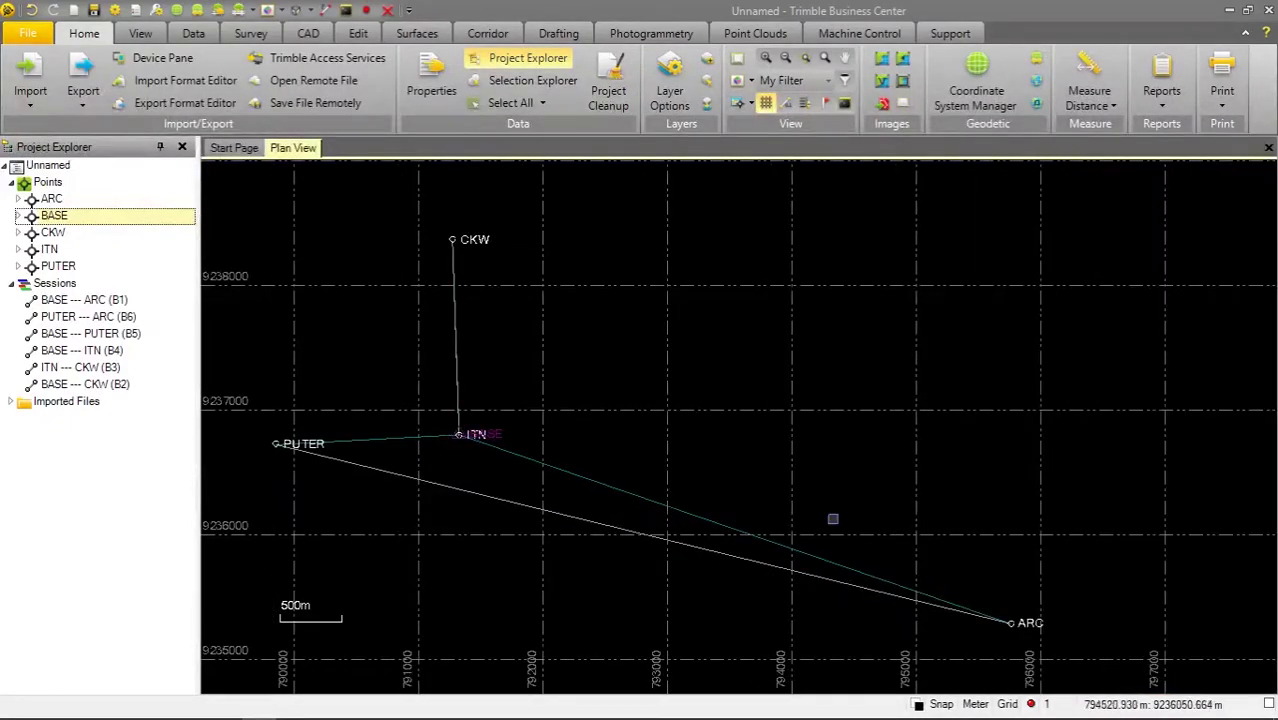
Examine the shifted baseline network around BASE, ITN and PUTER in the plan view and clear the point selection.
drag(625, 431, 740, 417)
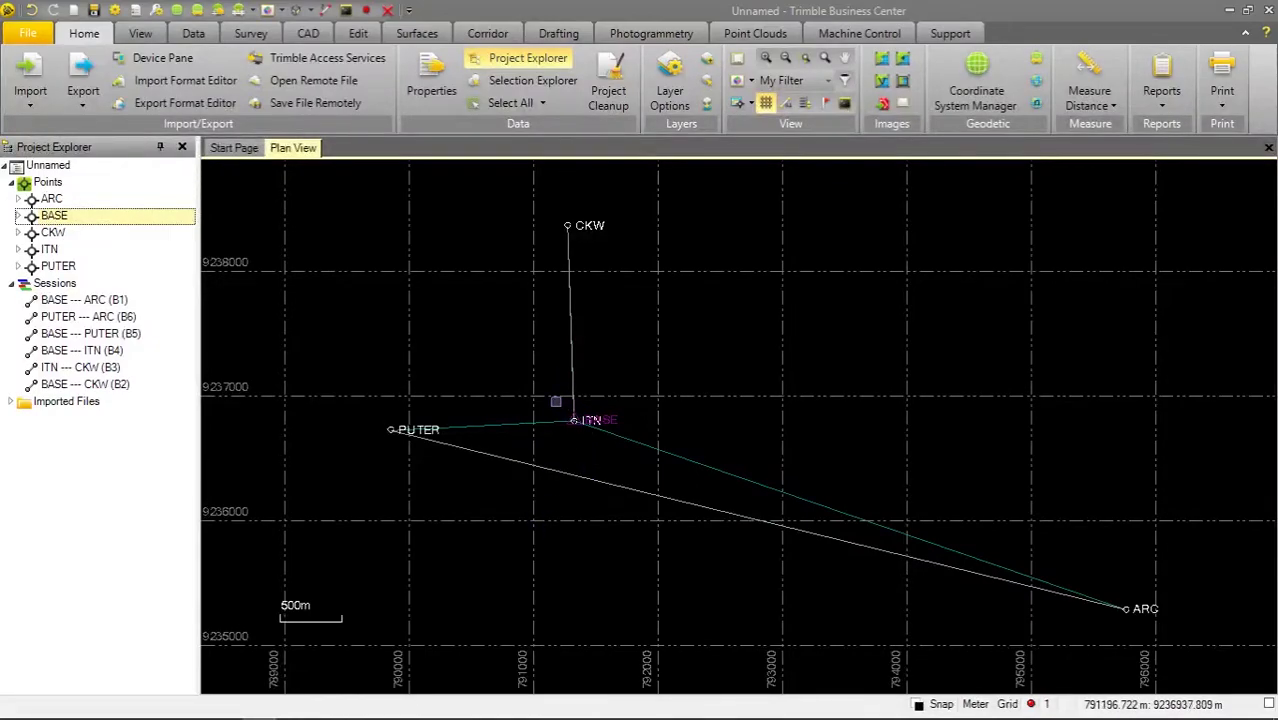
scroll(556, 401, up, 3)
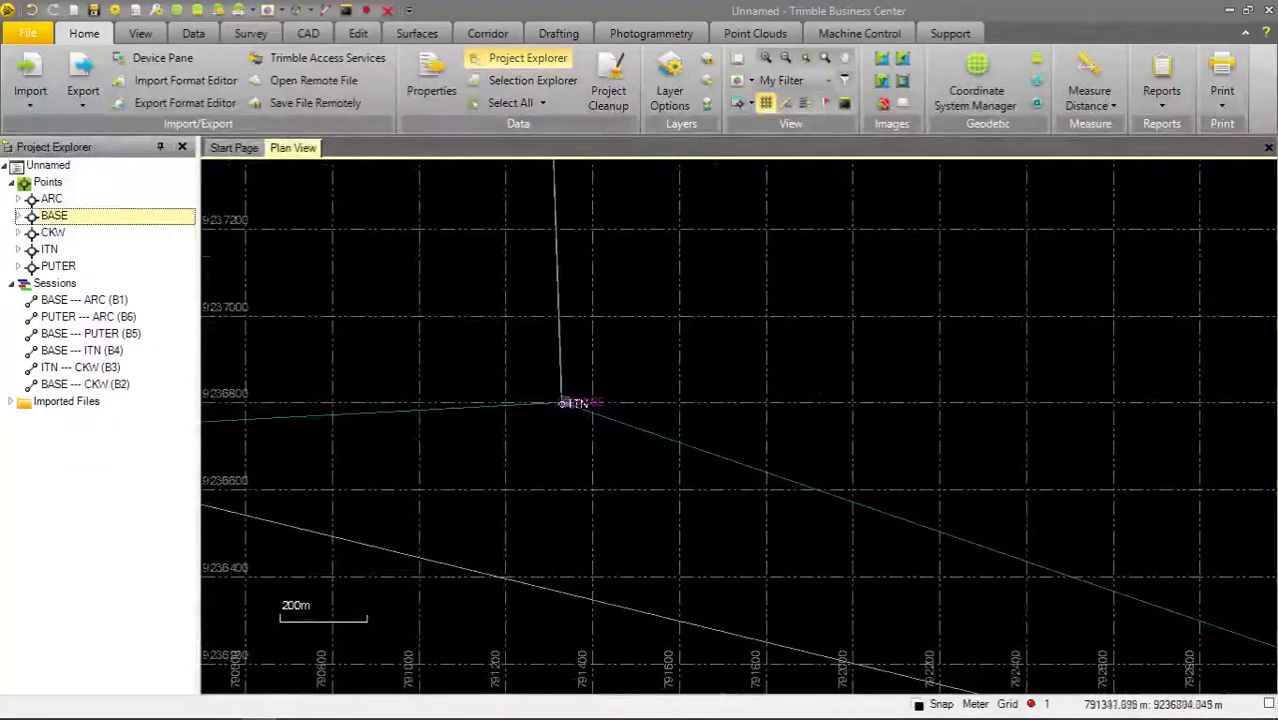
scroll(555, 392, down, 3)
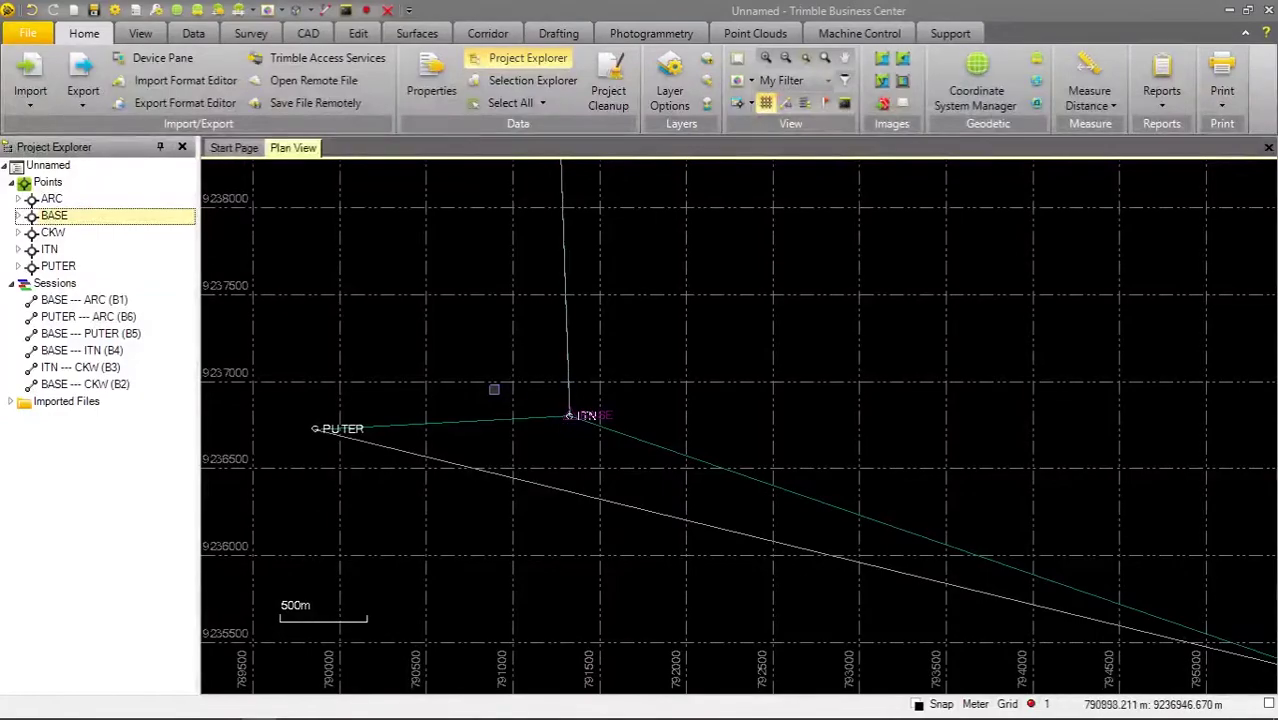
scroll(478, 380, down, 1)
drag(485, 355, 436, 378)
scroll(464, 395, down, 1)
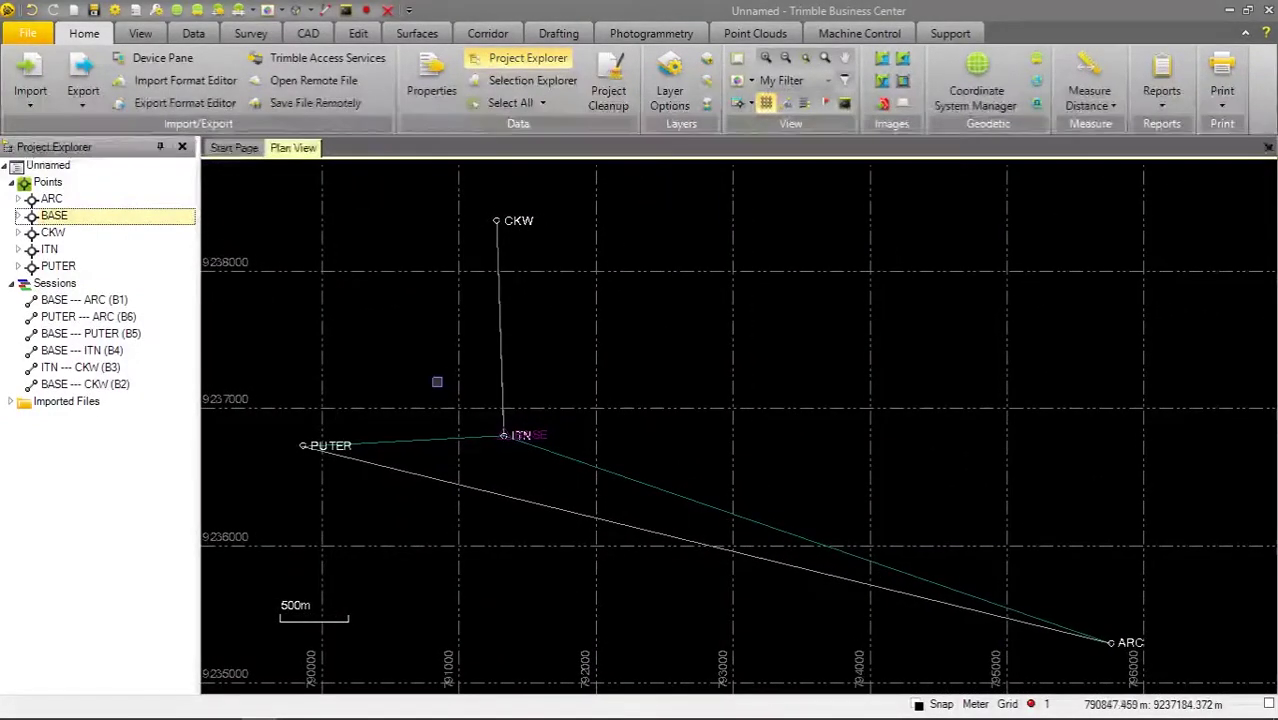
click(540, 424)
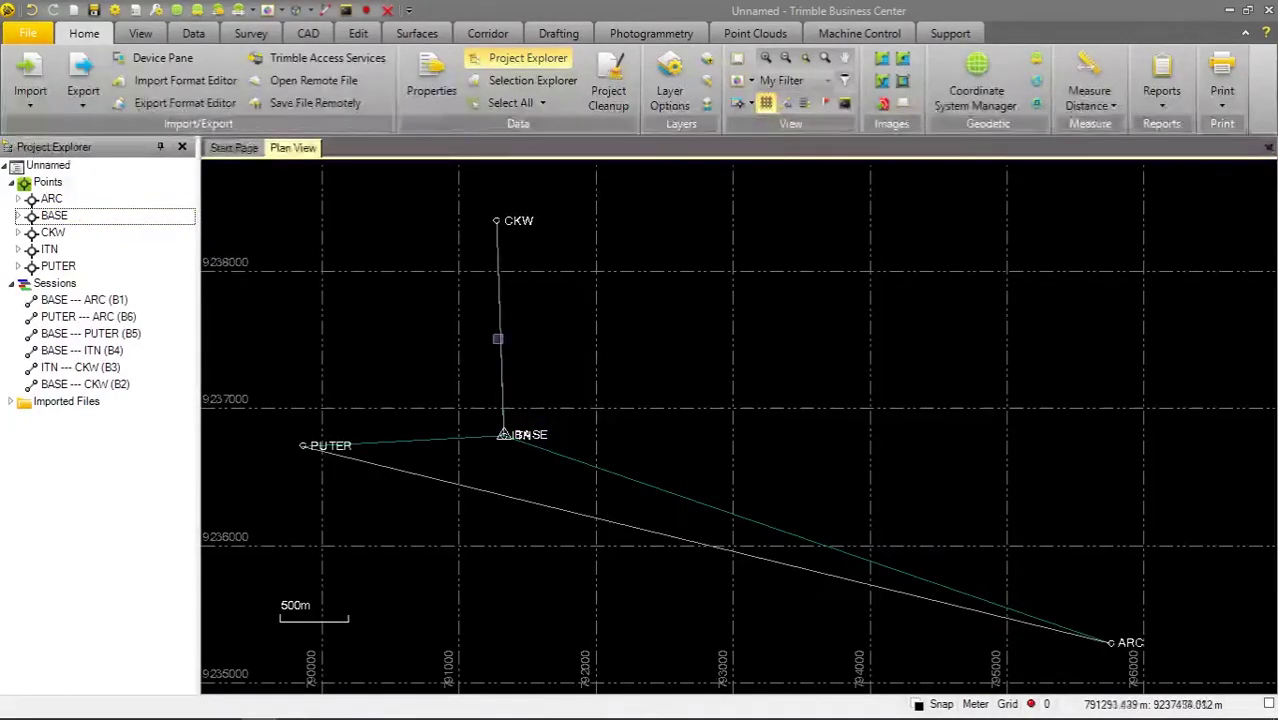
Edit the BASE to ARC (B1) session and disable satellites G 1, G 3 and G 4.
click(93, 302)
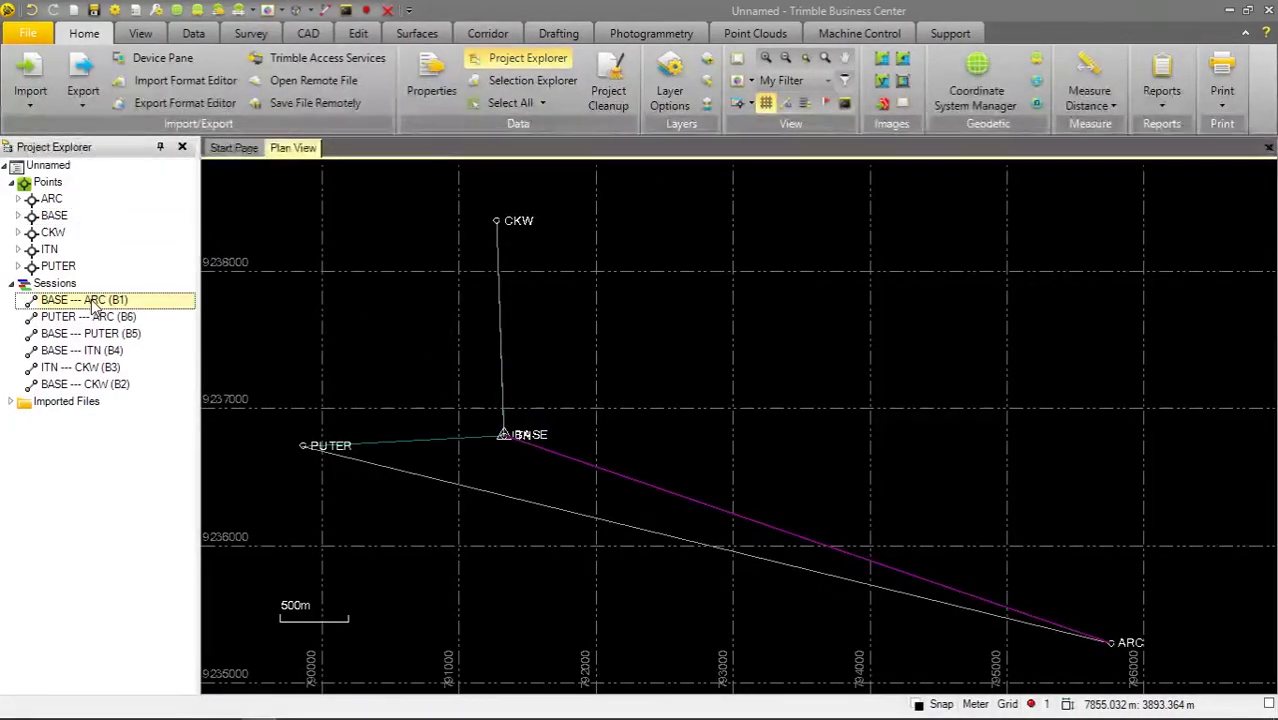
right_click(93, 307)
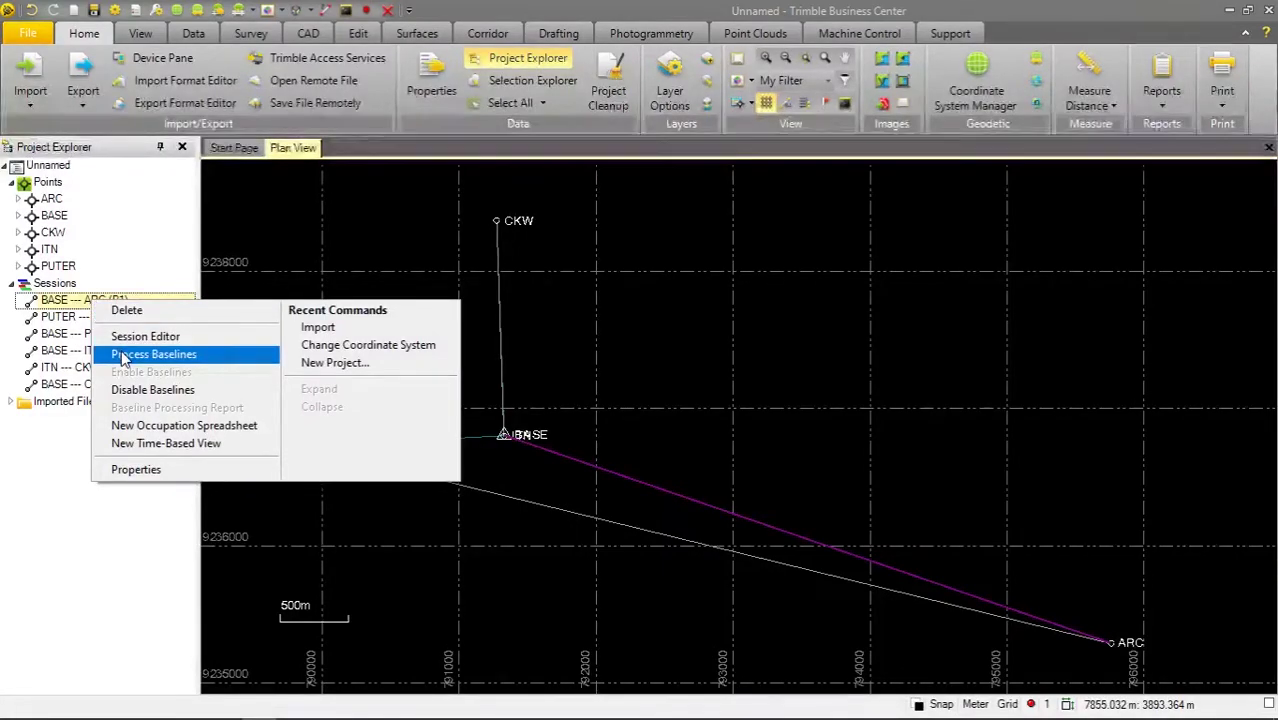
click(121, 340)
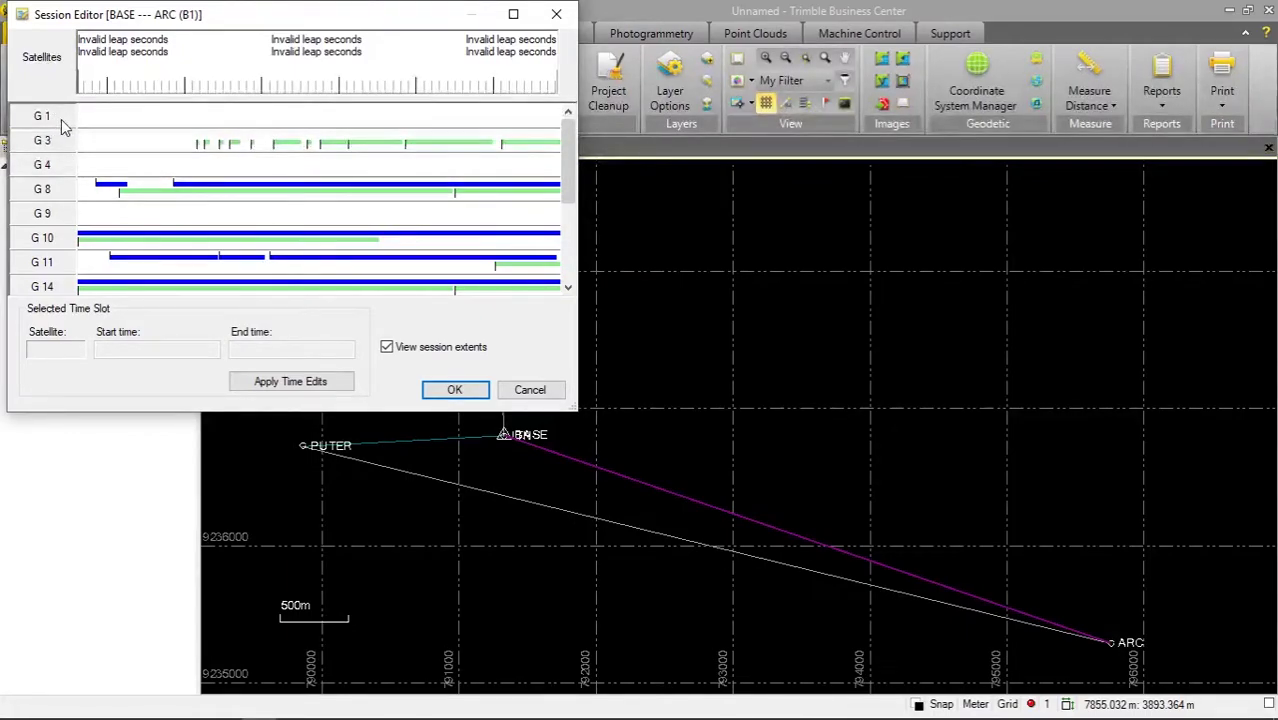
click(62, 119)
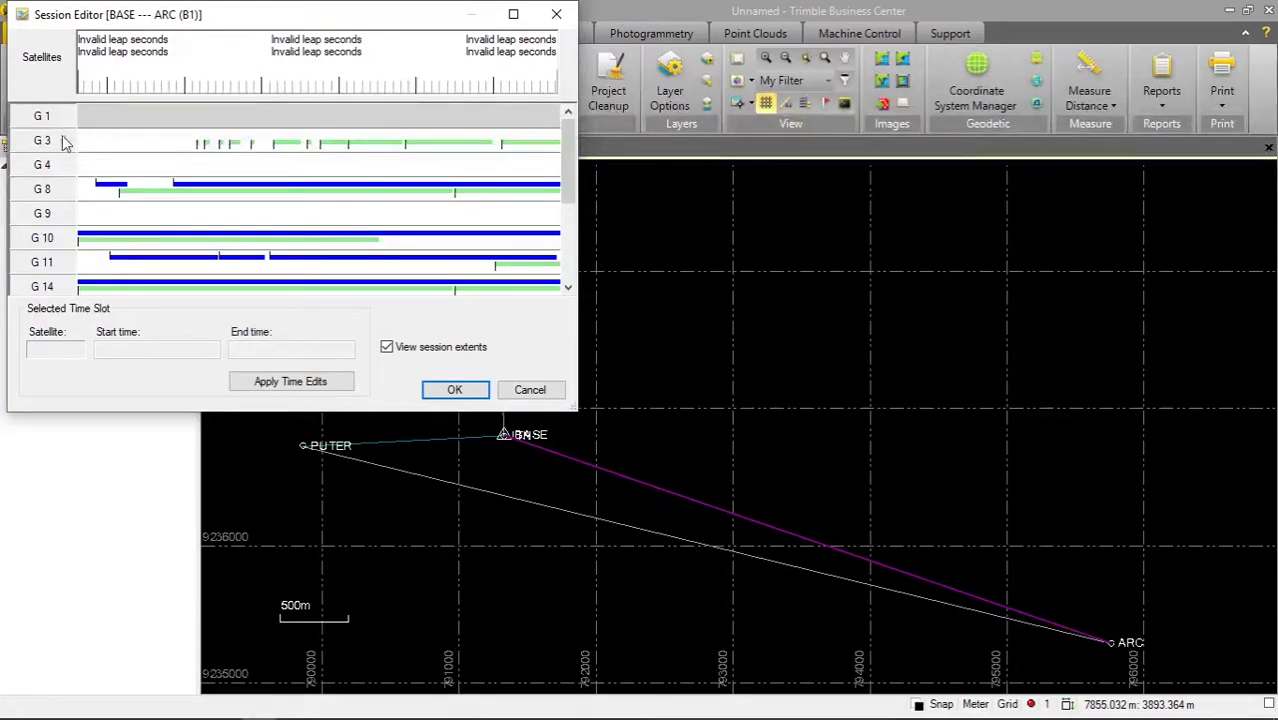
scroll(113, 226, down, 2)
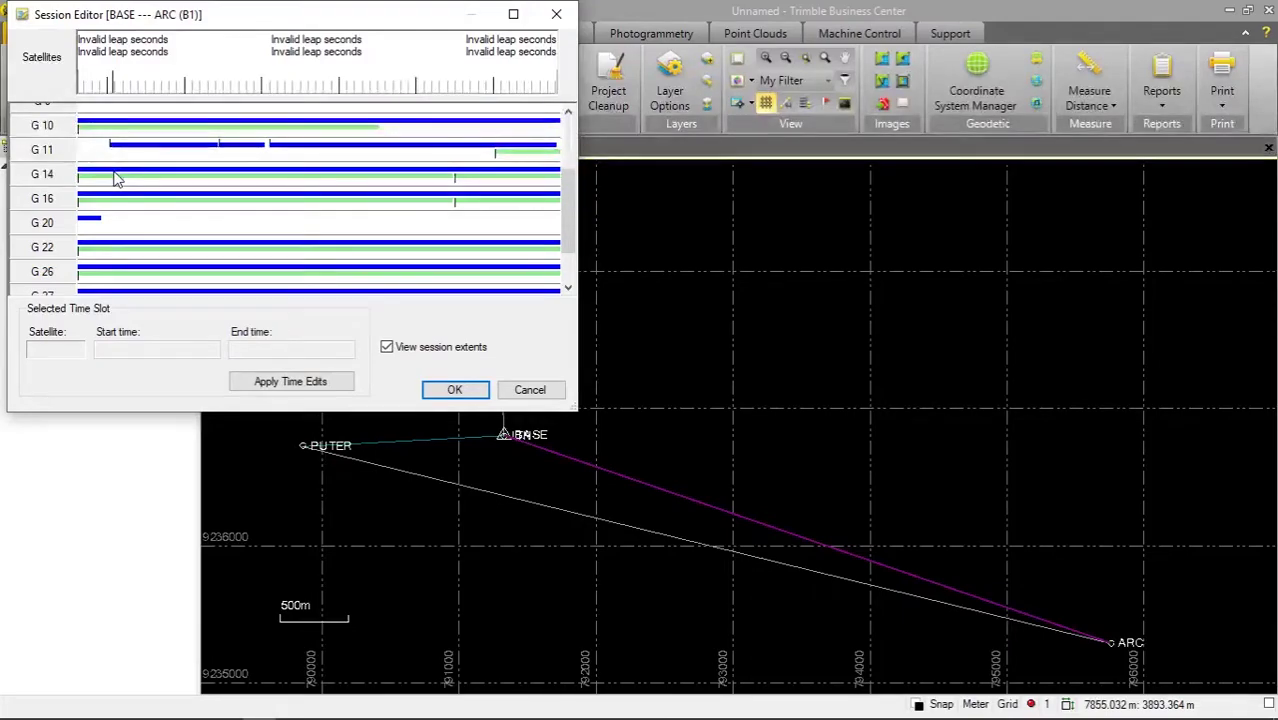
scroll(94, 190, up, 2)
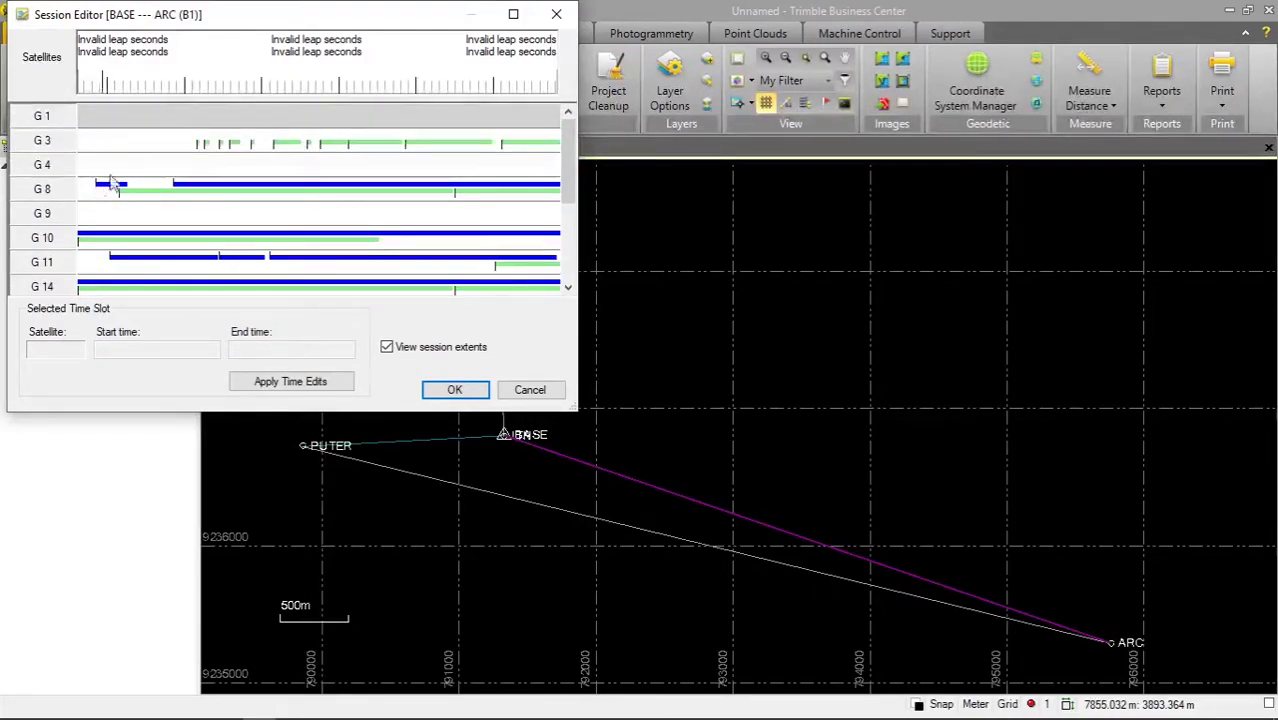
click(45, 145)
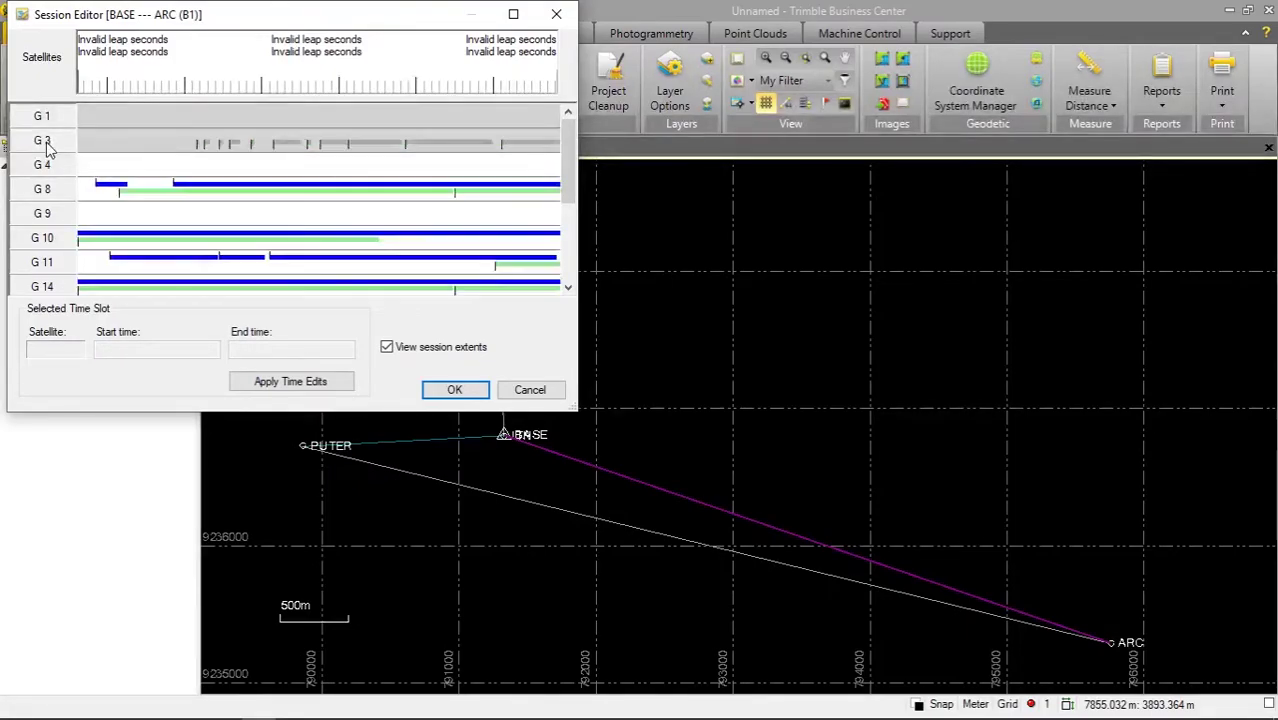
click(55, 166)
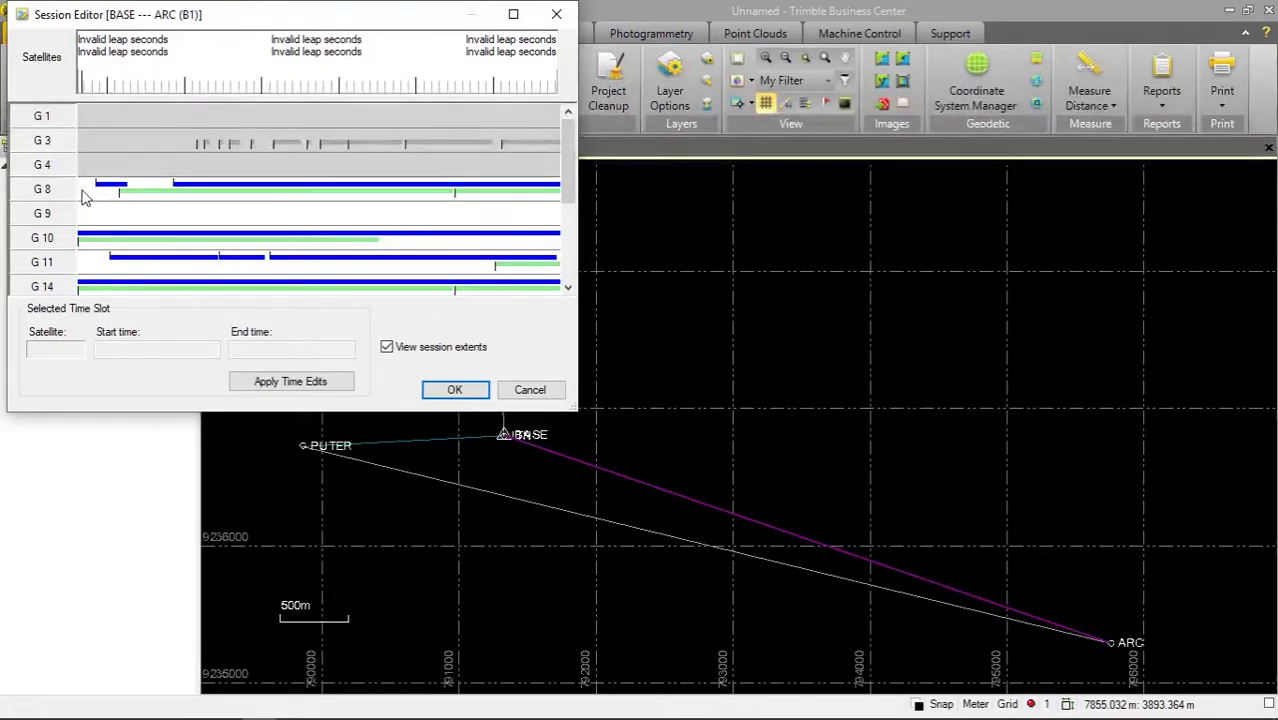
Exclude the periods of G 8, G 10 and G 11 lacking data from both receivers, and disable satellites G 9 and G 20.
drag(78, 190, 117, 200)
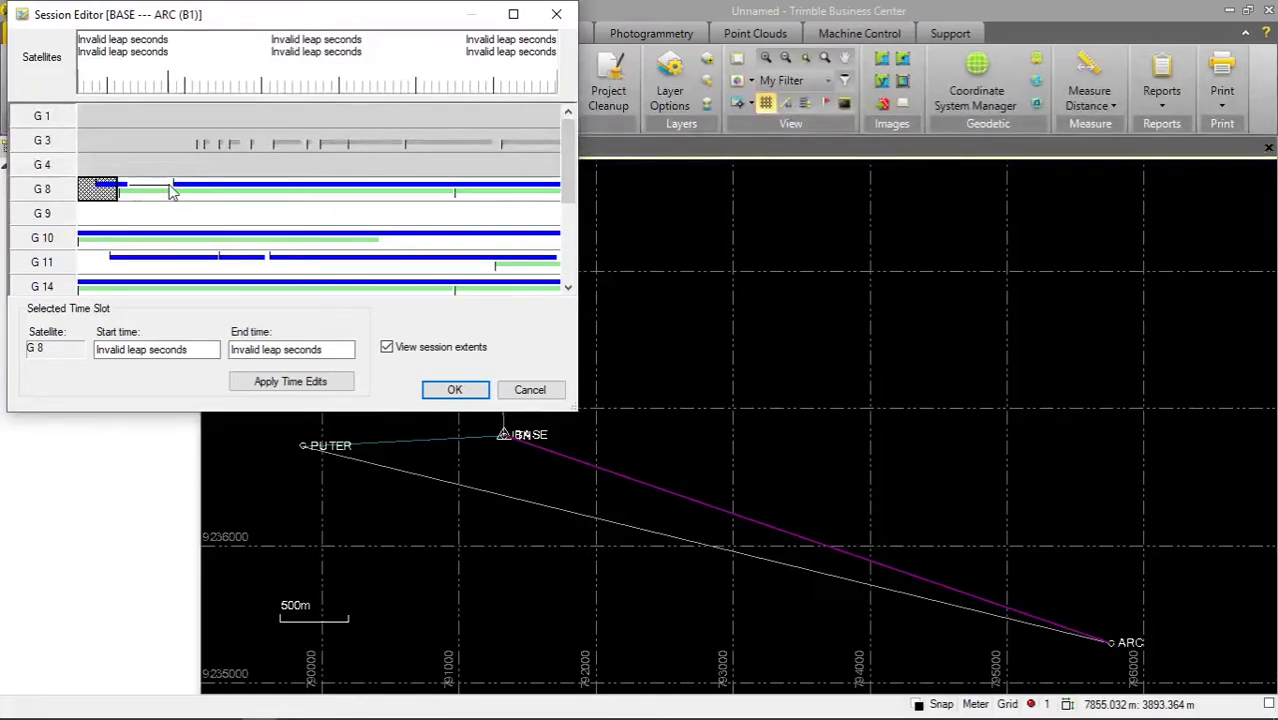
click(170, 192)
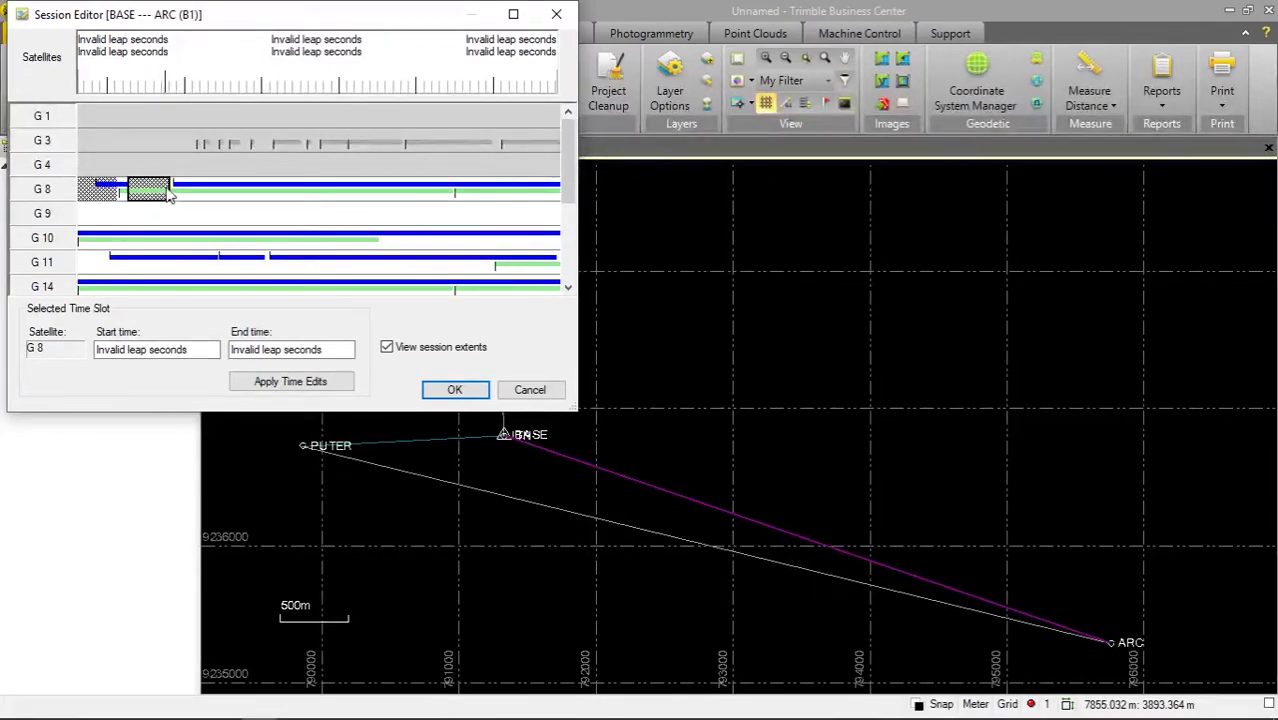
click(50, 215)
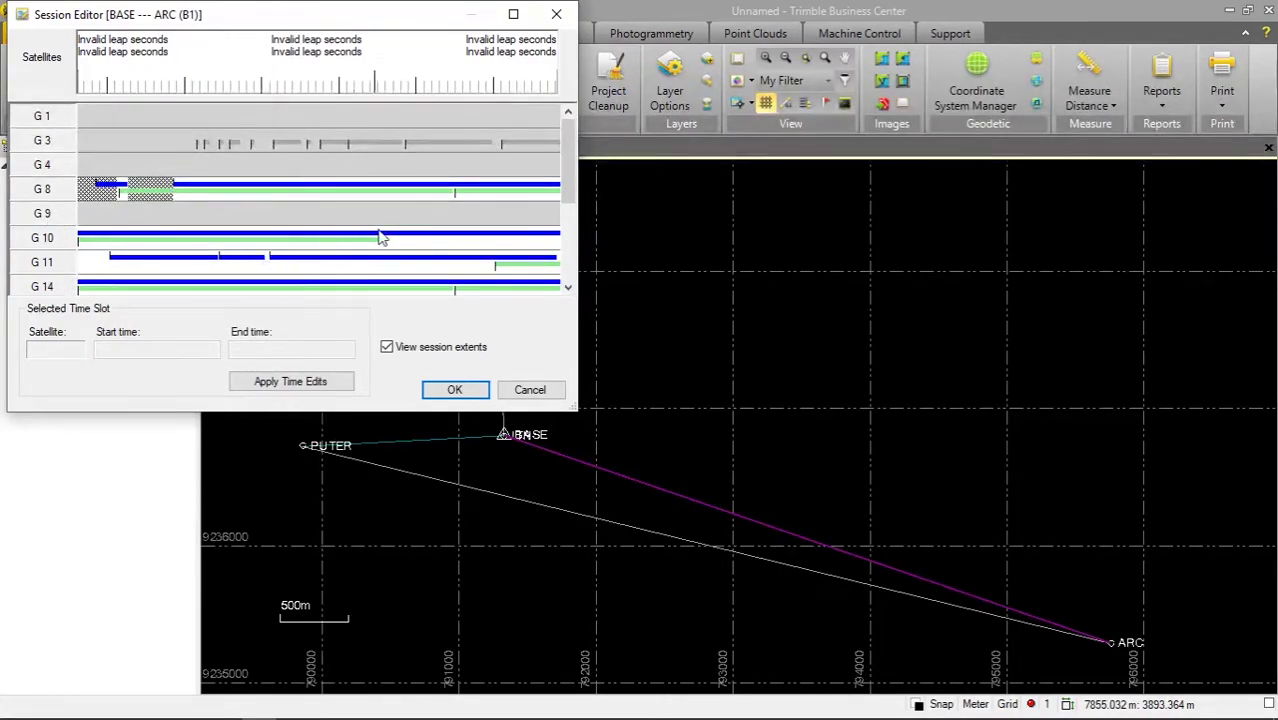
drag(381, 244, 561, 252)
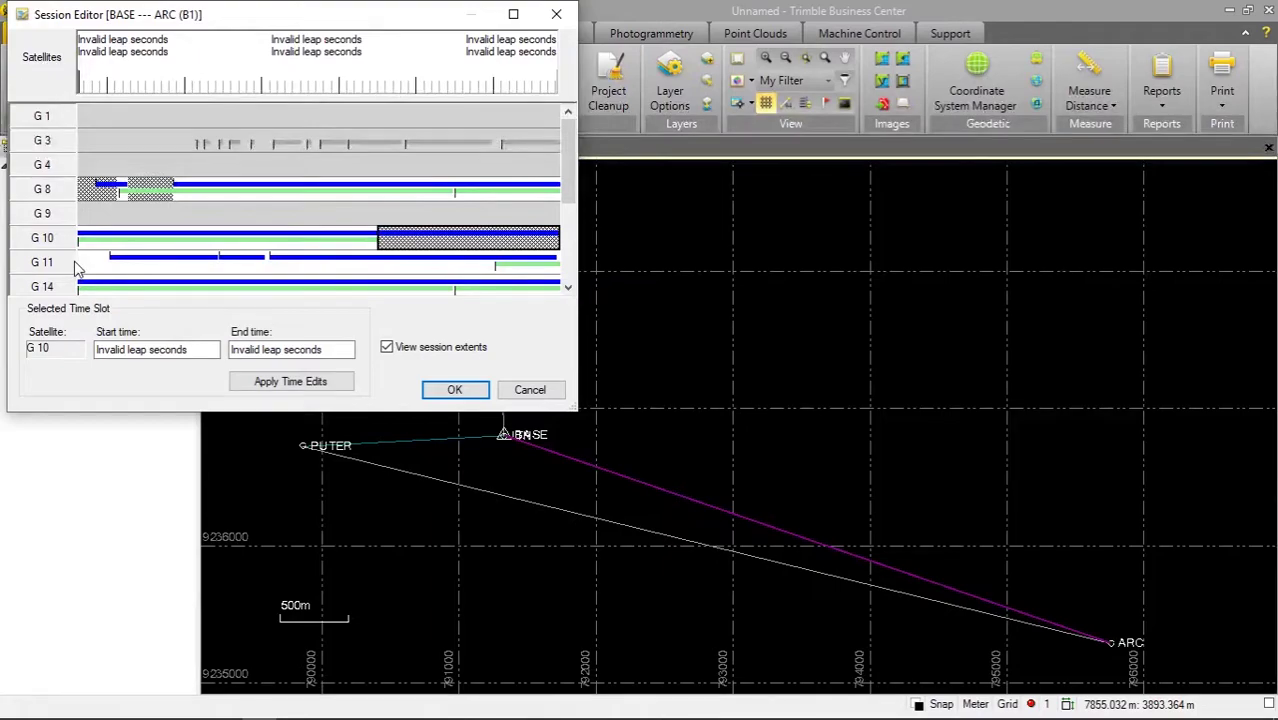
drag(82, 268, 493, 271)
scroll(389, 256, down, 2)
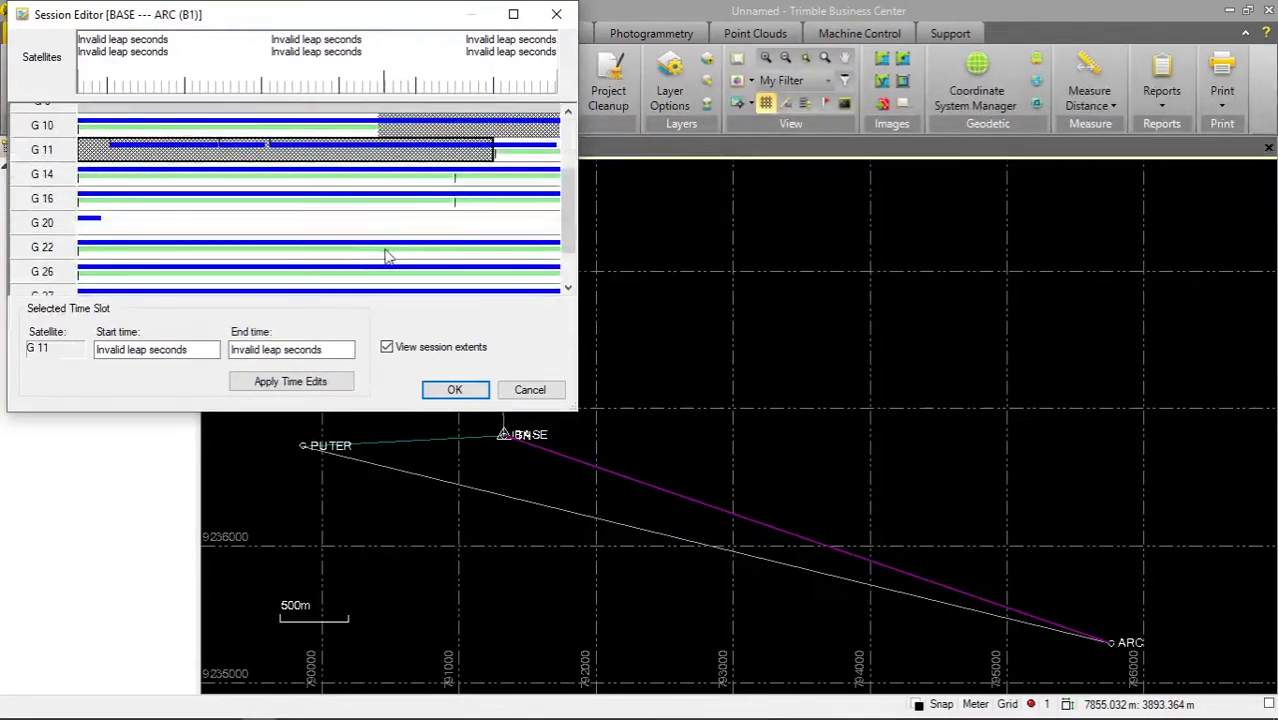
click(61, 224)
Exclude the signal gaps of satellites G 31 and G 32 and accept the BASE to ARC session edits.
scroll(72, 230, down, 1)
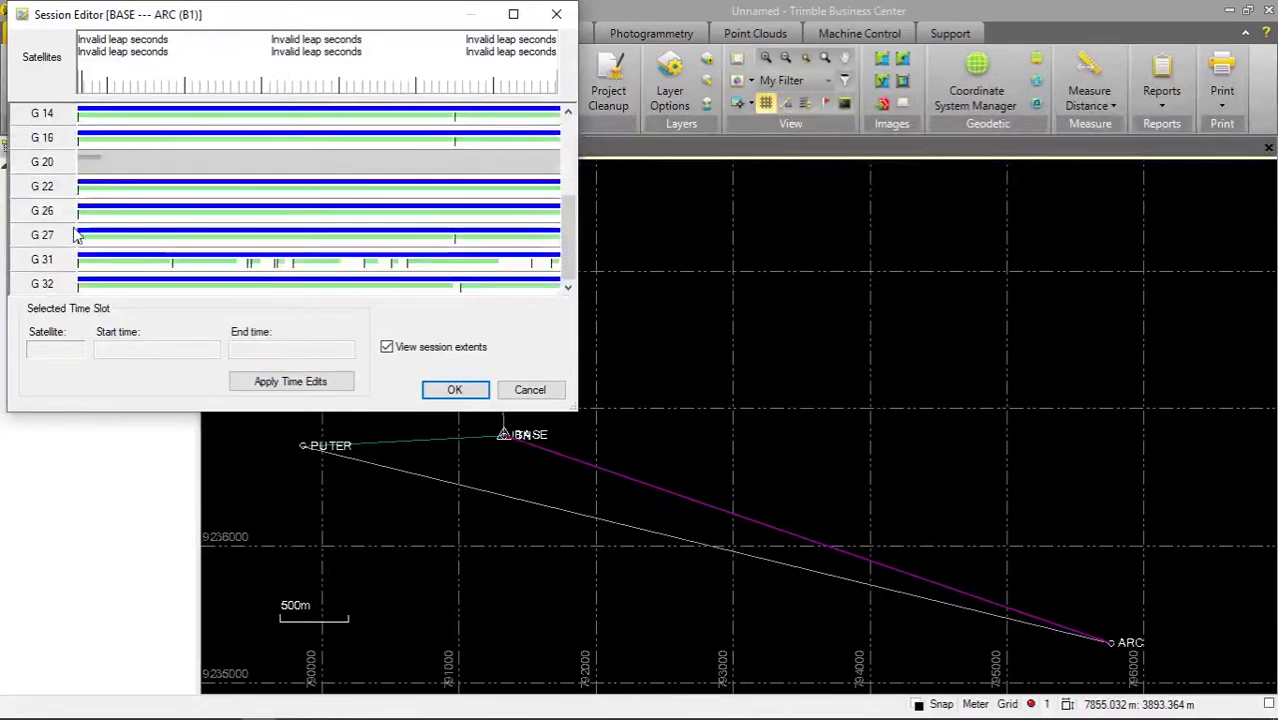
click(244, 261)
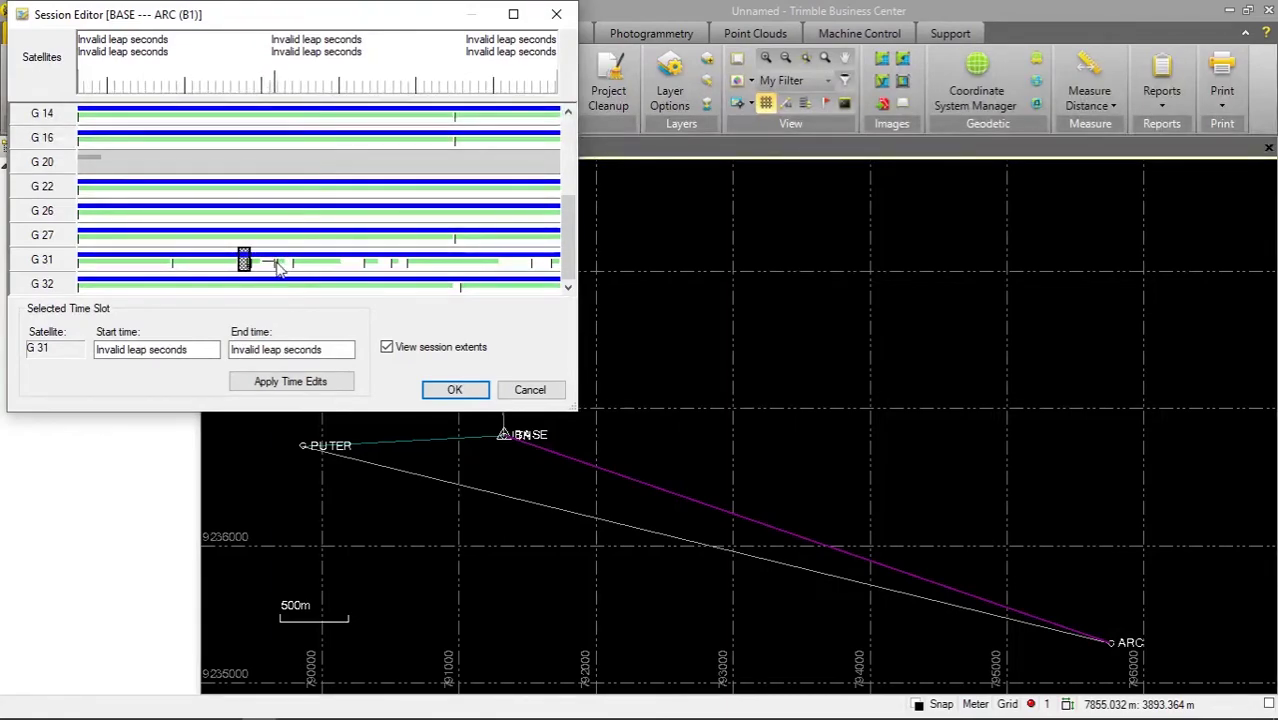
click(270, 262)
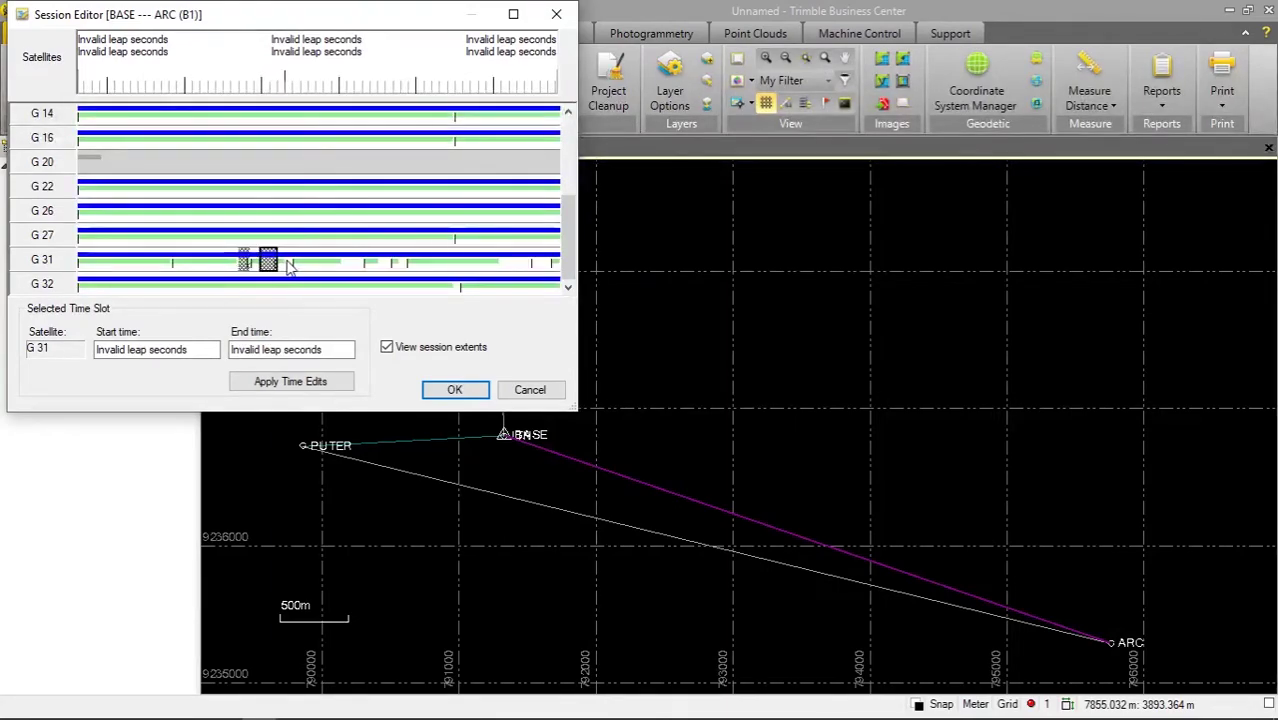
click(291, 261)
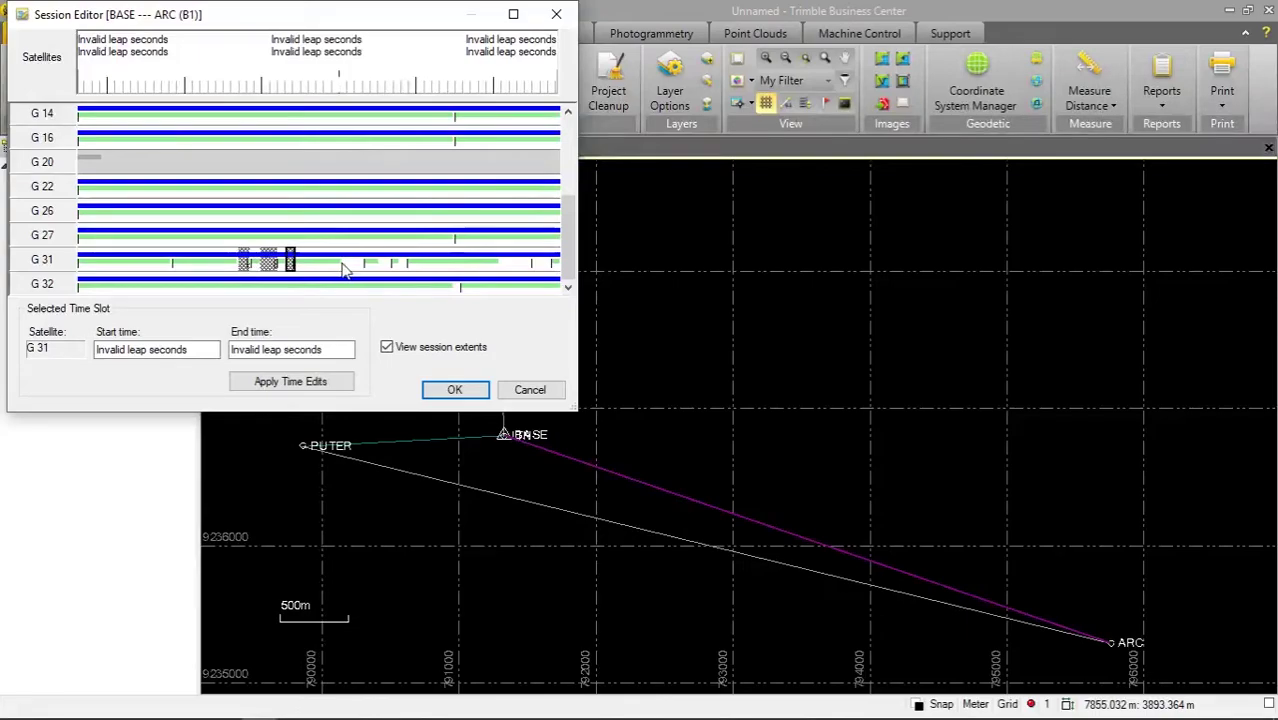
click(360, 266)
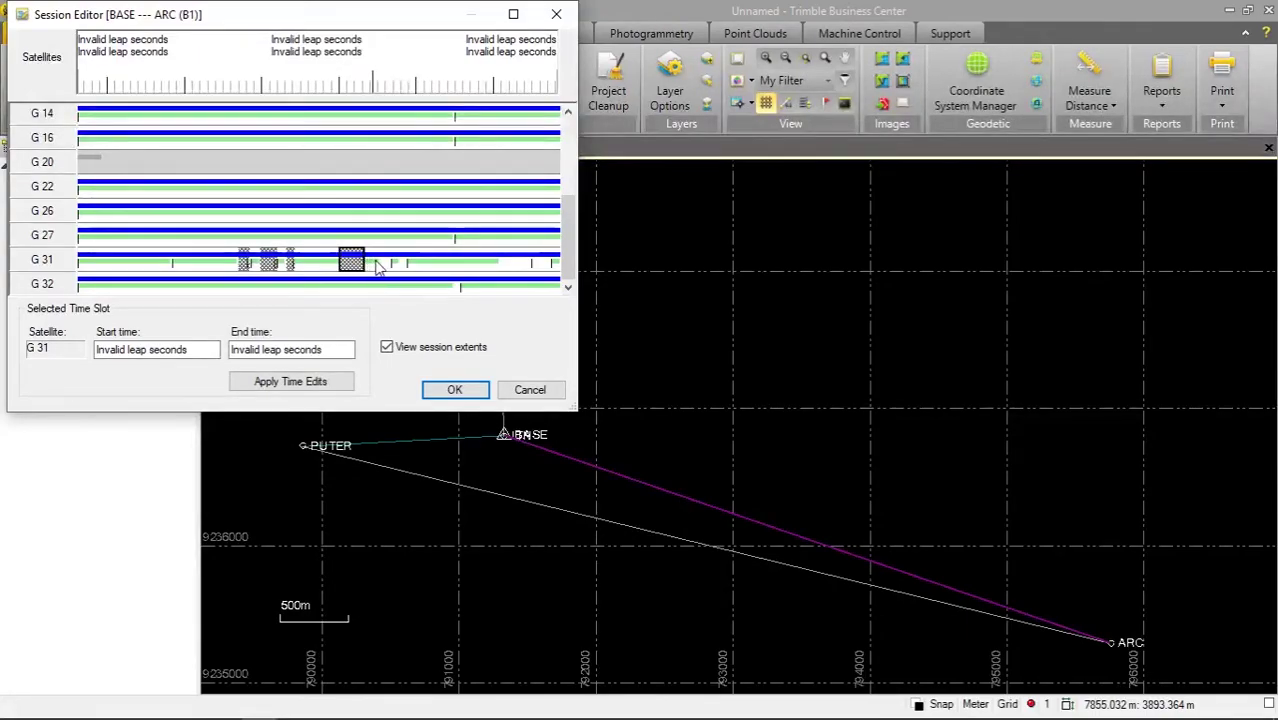
click(386, 264)
click(403, 265)
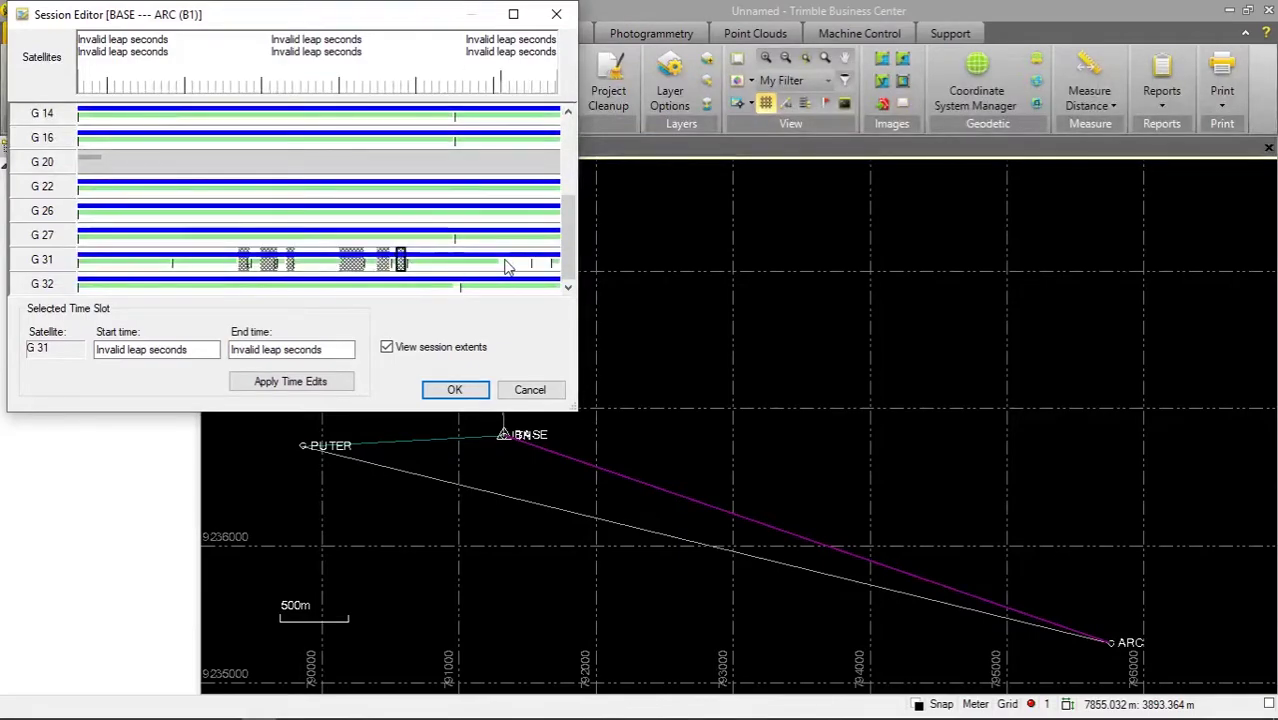
drag(502, 263, 553, 263)
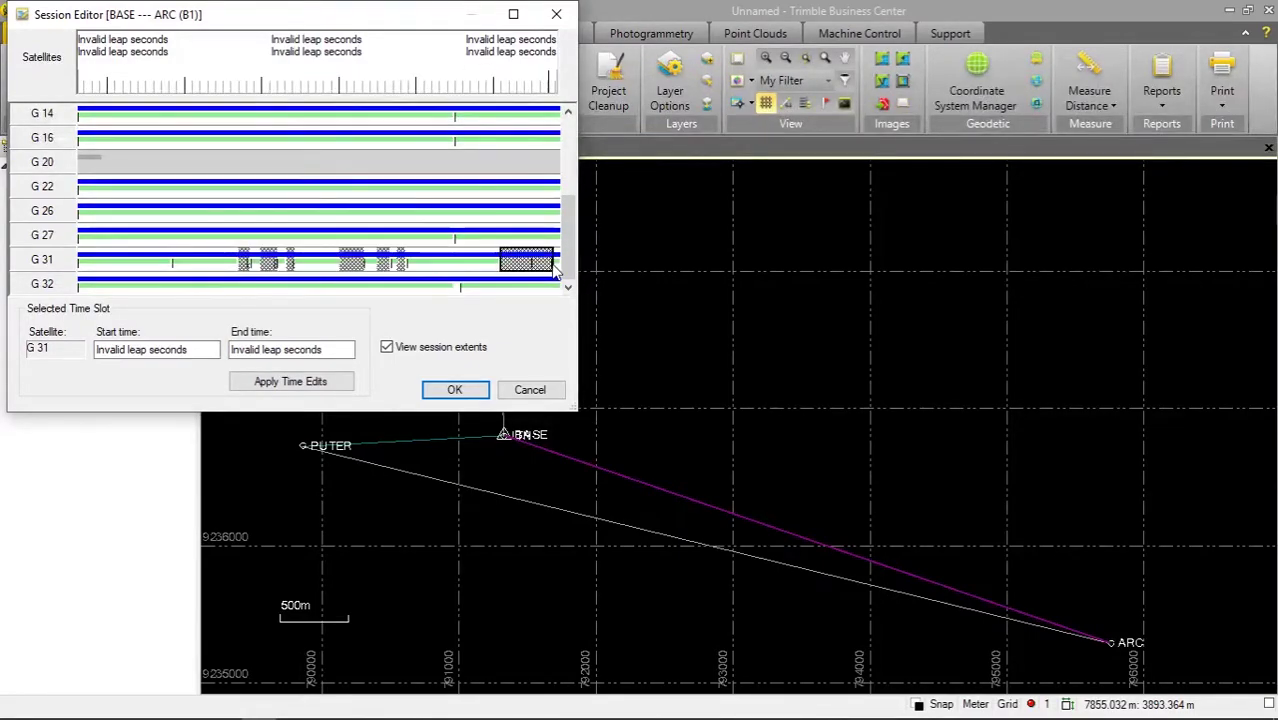
click(456, 284)
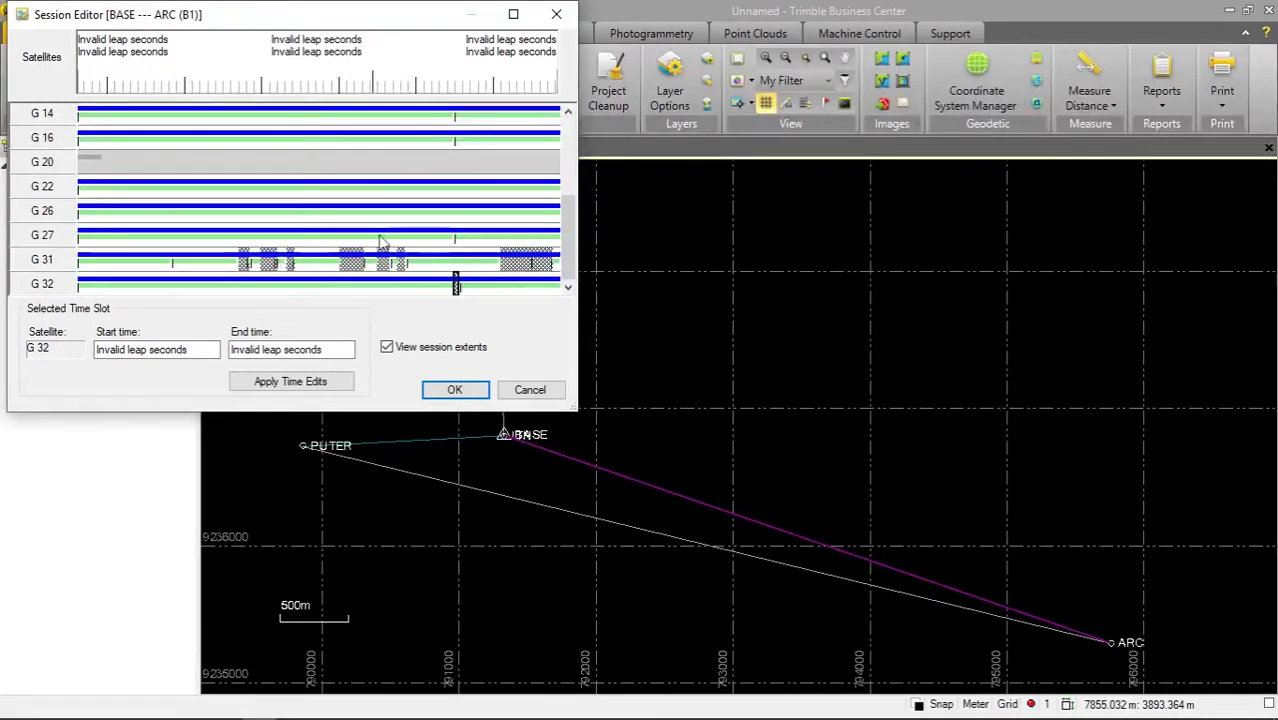
click(453, 391)
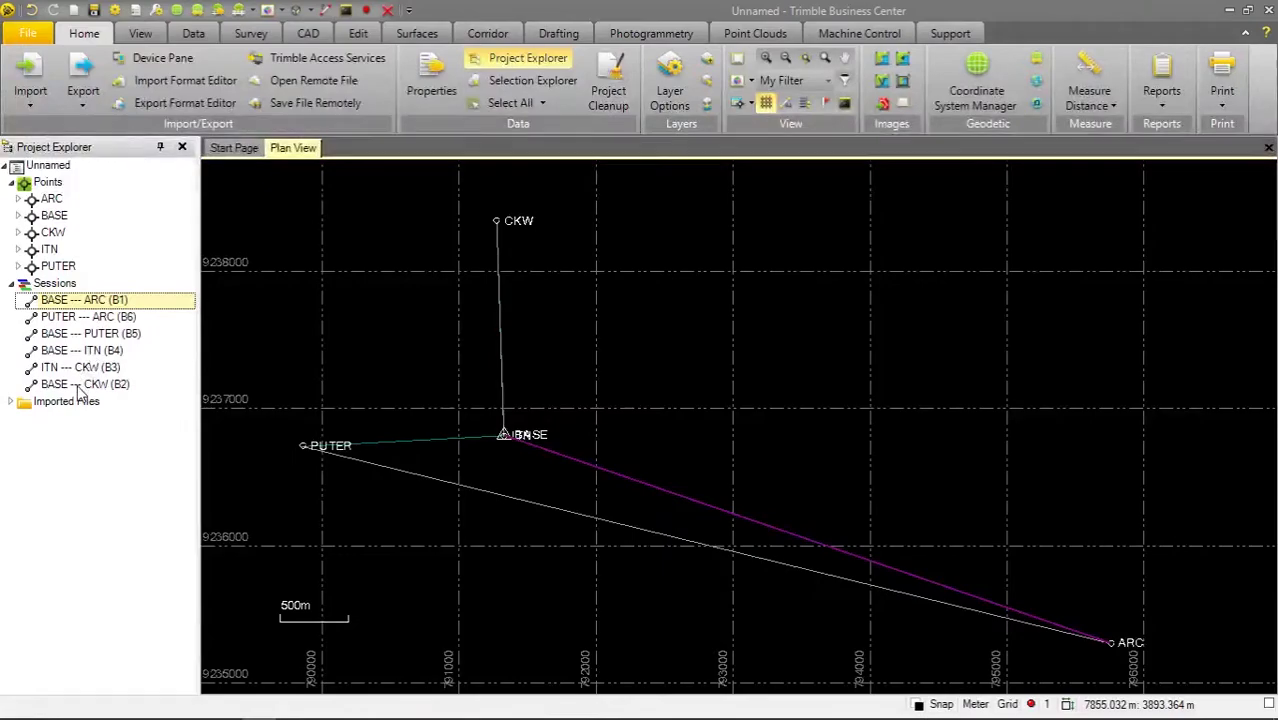
Edit the BASE to PUTER (B5) session and disable satellites G 1, G 3 and G 4.
click(80, 333)
right_click(78, 333)
click(176, 368)
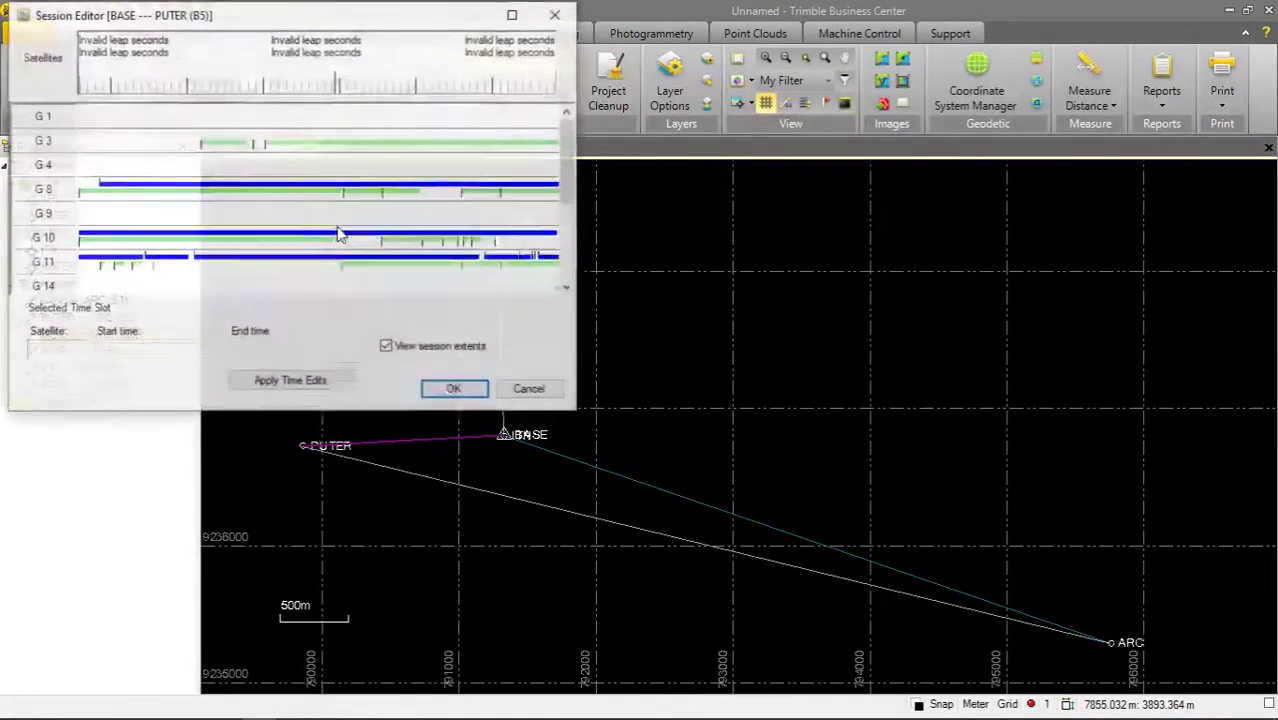
drag(63, 128, 66, 166)
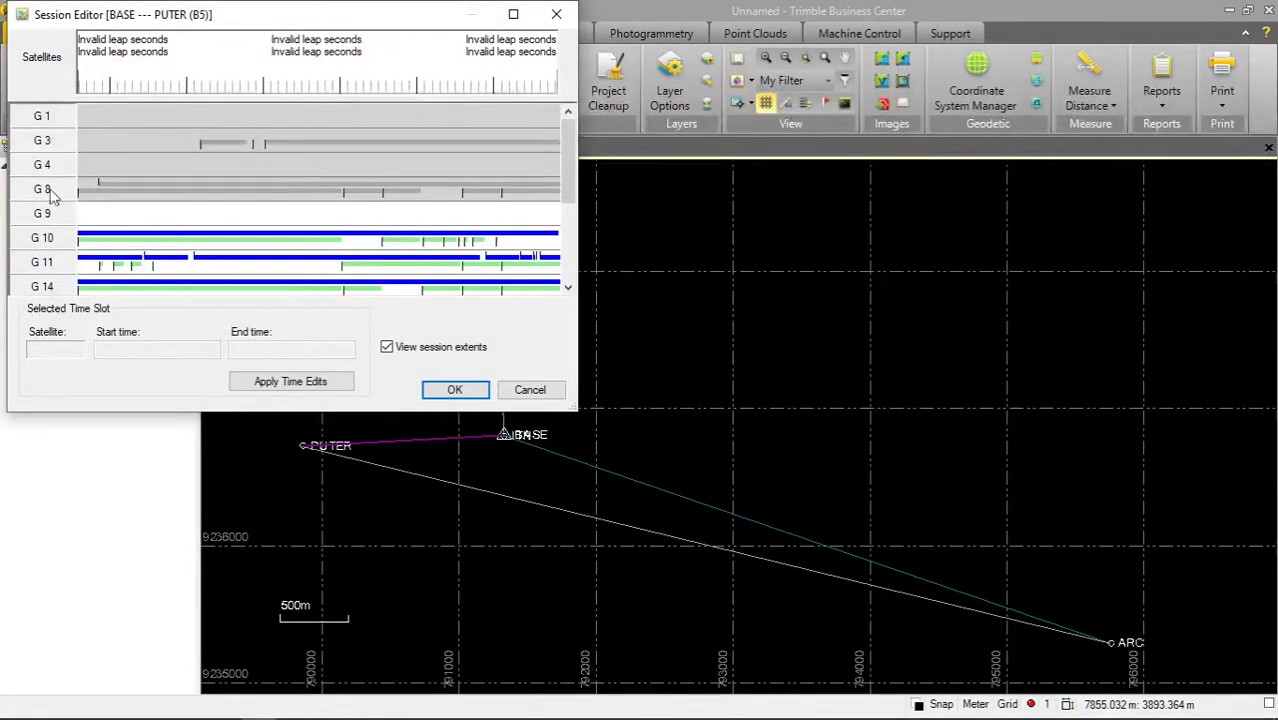
Re-enable satellite G 8 and exclude the signal gaps of satellites G 8, G 10 and G 11 in the BASE to PUTER session.
click(97, 192)
drag(422, 198, 462, 197)
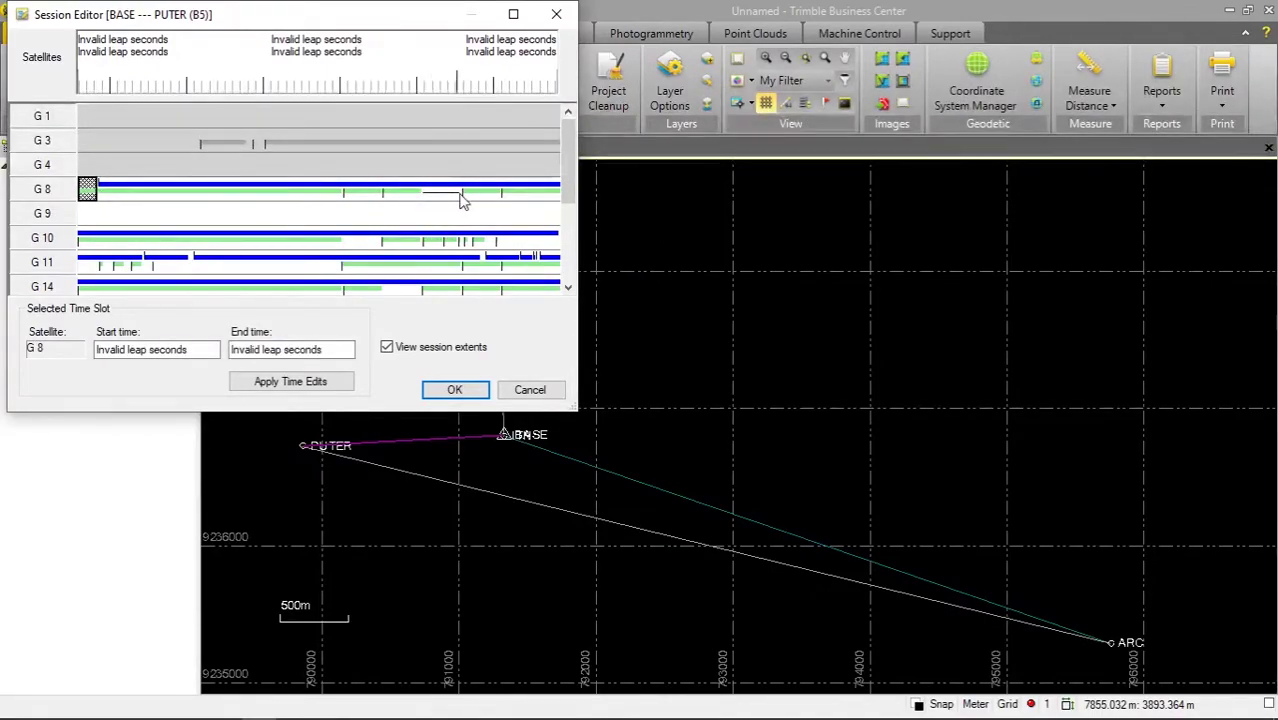
click(383, 246)
drag(490, 238, 557, 250)
drag(82, 270, 343, 270)
Exclude the signal gaps of satellites G 14, G 16, G 27 and G 31, disable G 20, and accept the BASE to PUTER session edits.
scroll(369, 274, down, 2)
drag(382, 176, 420, 178)
drag(502, 201, 540, 208)
click(70, 224)
scroll(72, 232, down, 2)
drag(460, 238, 505, 240)
drag(117, 262, 218, 262)
click(454, 389)
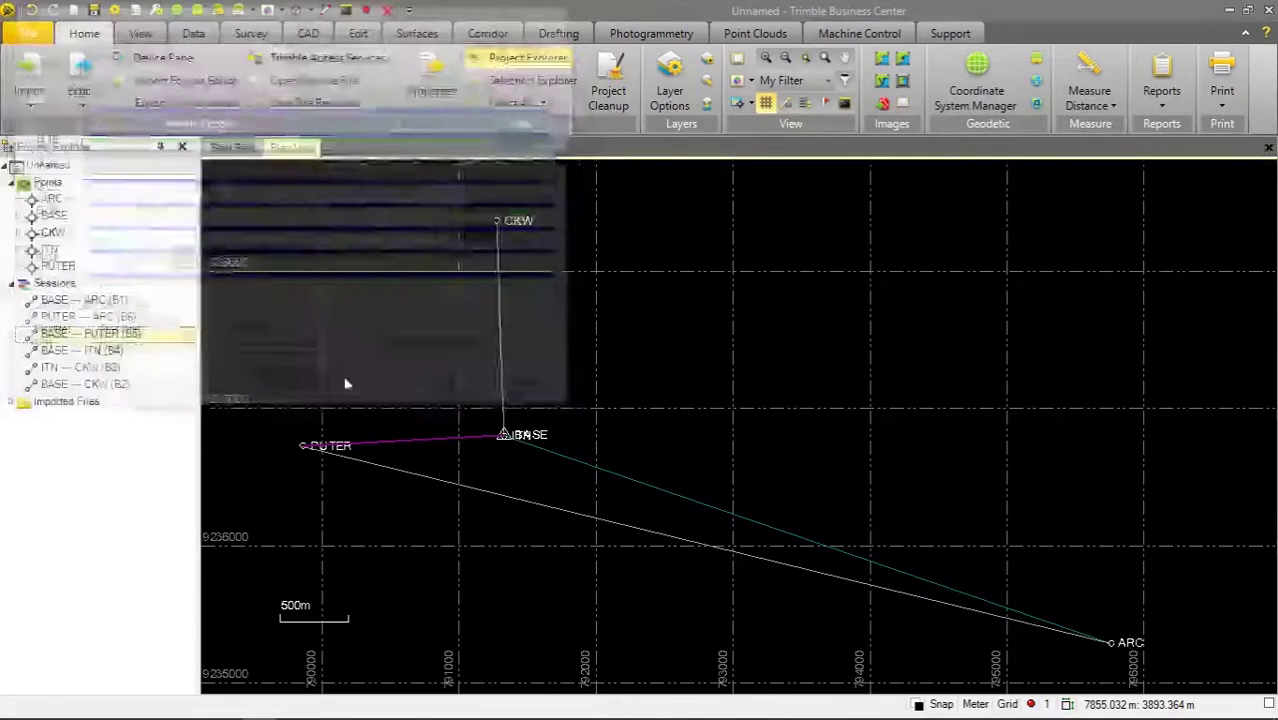
Edit the BASE to ITN (B4) session, exclude the G 1 period without simultaneous data and disable satellite G 10.
right_click(90, 348)
click(171, 380)
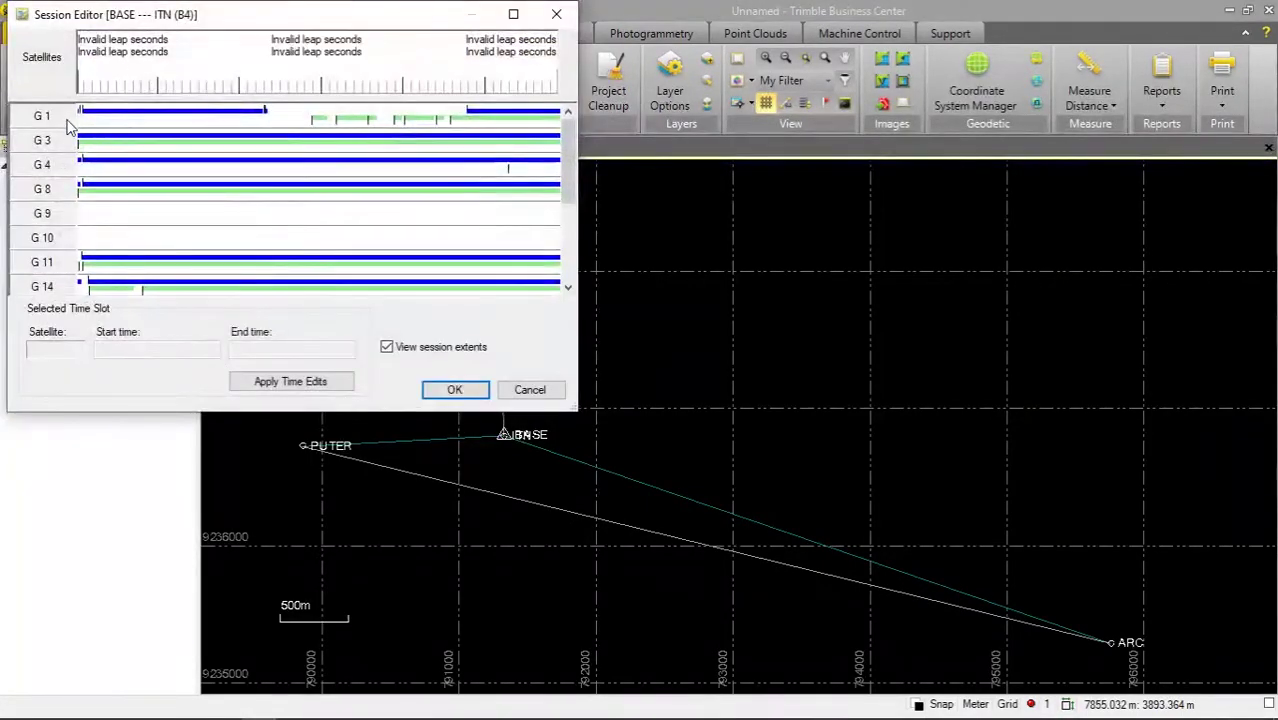
drag(85, 116, 462, 116)
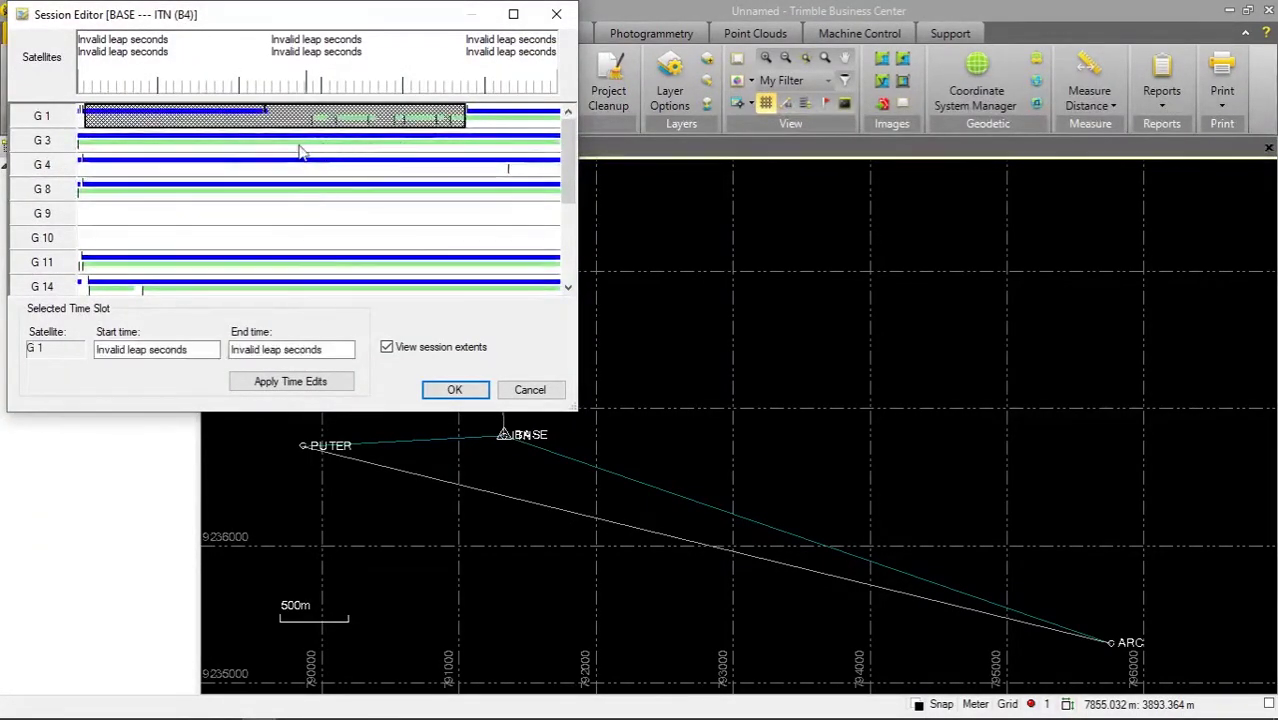
click(64, 243)
Exclude the start of G 14, disable satellites G 16, G 20, G 26, G 31 and G 32, and accept the BASE to ITN session edits.
scroll(80, 220, down, 2)
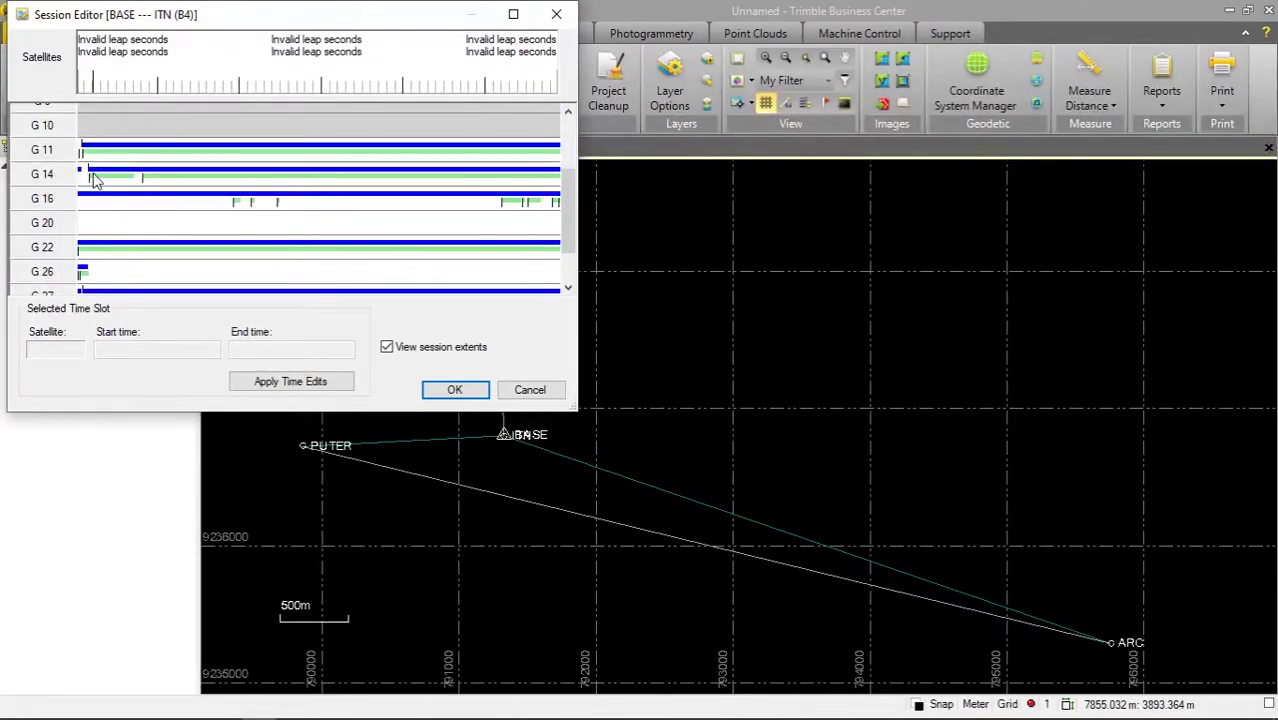
drag(79, 175, 87, 175)
click(72, 209)
click(60, 222)
click(60, 271)
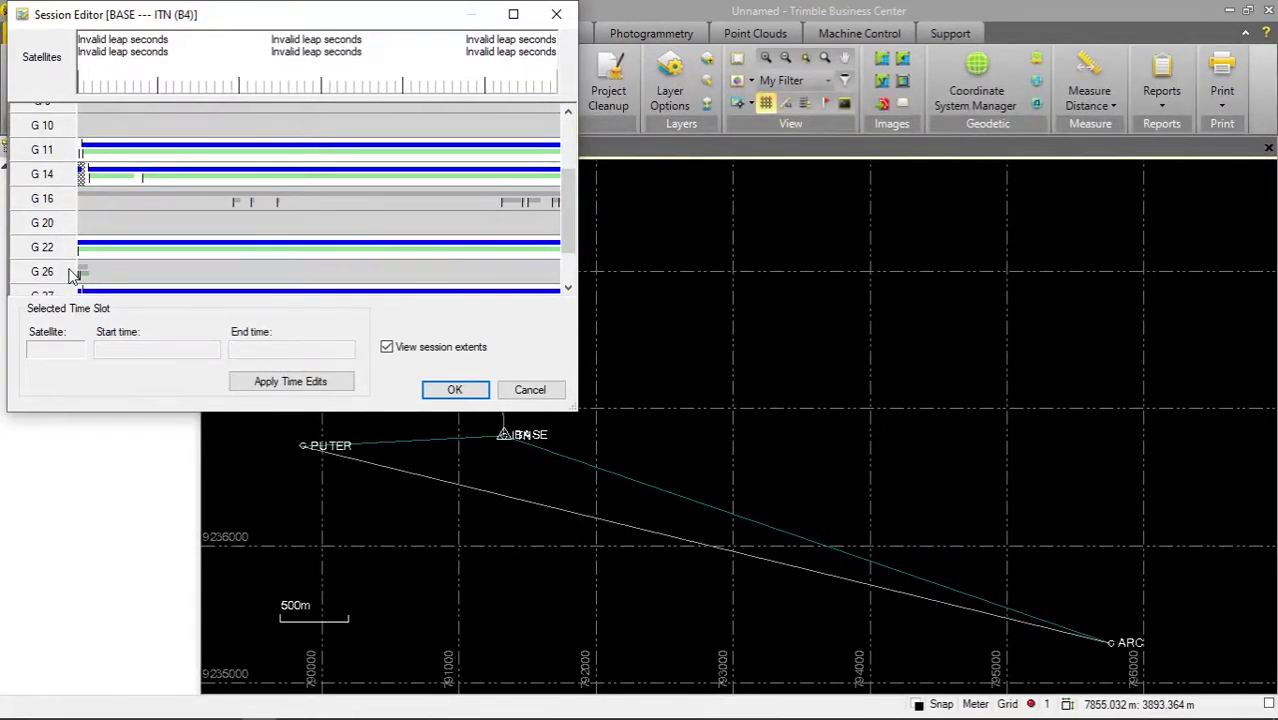
scroll(98, 248, down, 2)
click(69, 276)
scroll(200, 270, up, 4)
scroll(240, 263, down, 3)
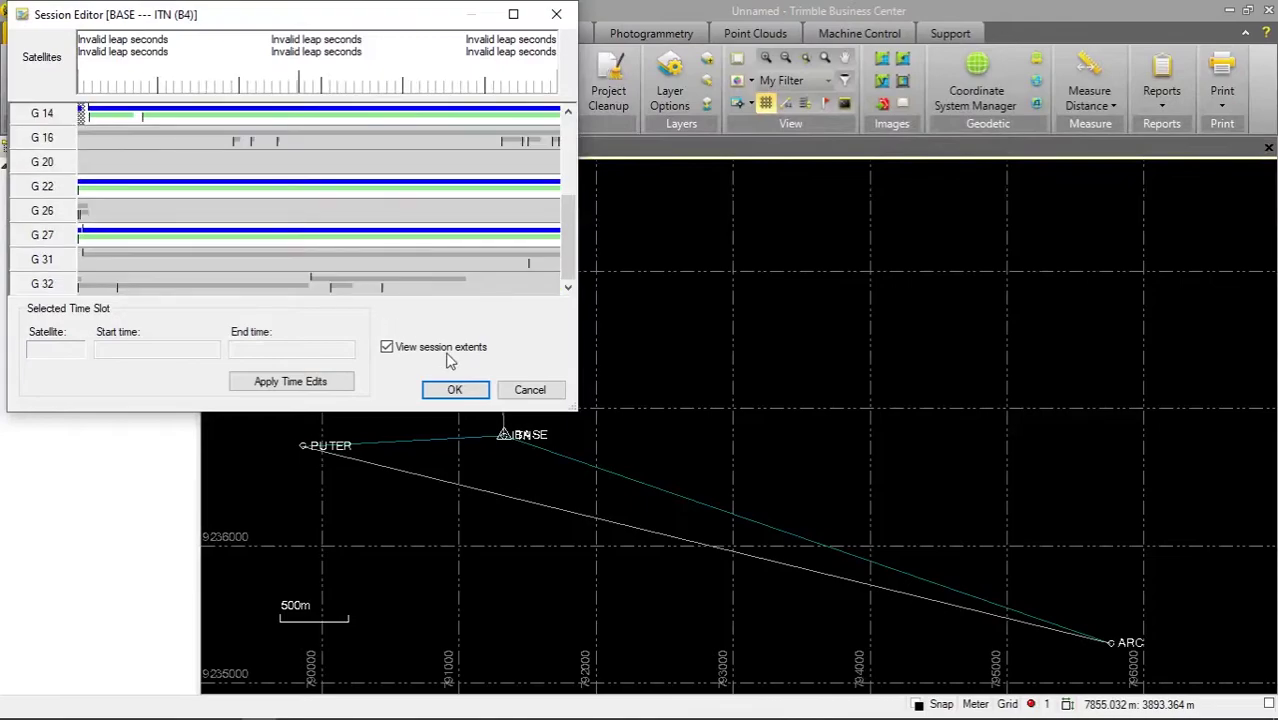
click(455, 390)
Edit the BASE to CKW (B2) session, exclude the later period of satellite G 1 and disable satellite G 9.
right_click(104, 383)
click(143, 414)
drag(226, 118, 558, 118)
click(62, 222)
Disable satellites G 16, G 20 and G 26, exclude the early G 32 period, and accept the BASE to CKW session edits.
scroll(62, 222, down, 3)
scroll(57, 250, up, 2)
click(57, 250)
scroll(60, 255, down, 2)
click(68, 220)
drag(86, 285, 299, 284)
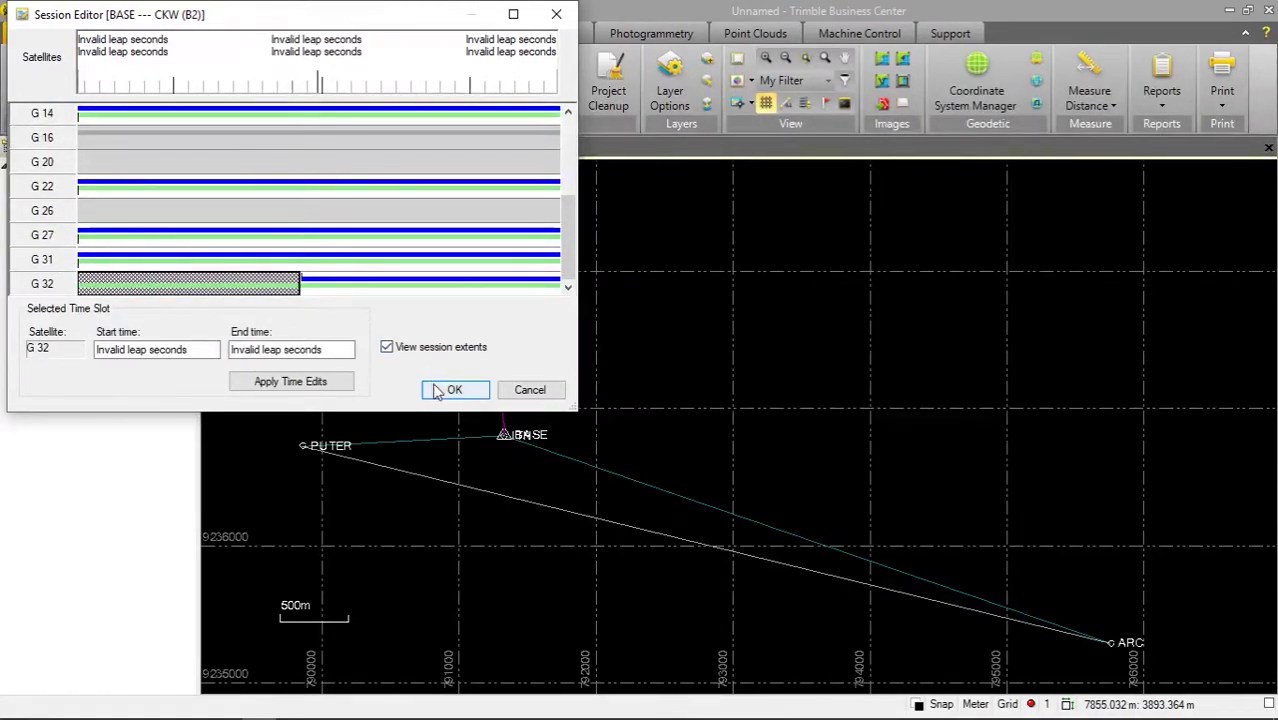
click(445, 389)
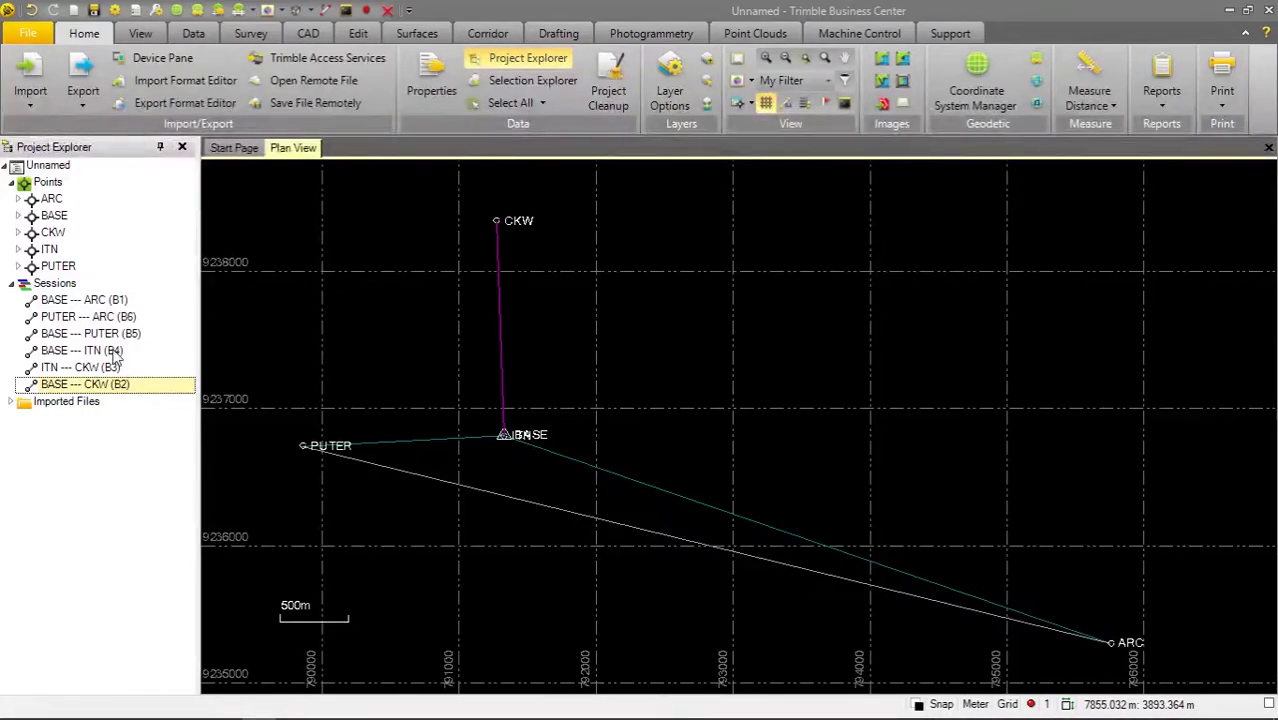
Process the baselines from BASE to ARC, PUTER, ITN and CKW together, continuing despite the unresolved computation errors.
click(103, 303)
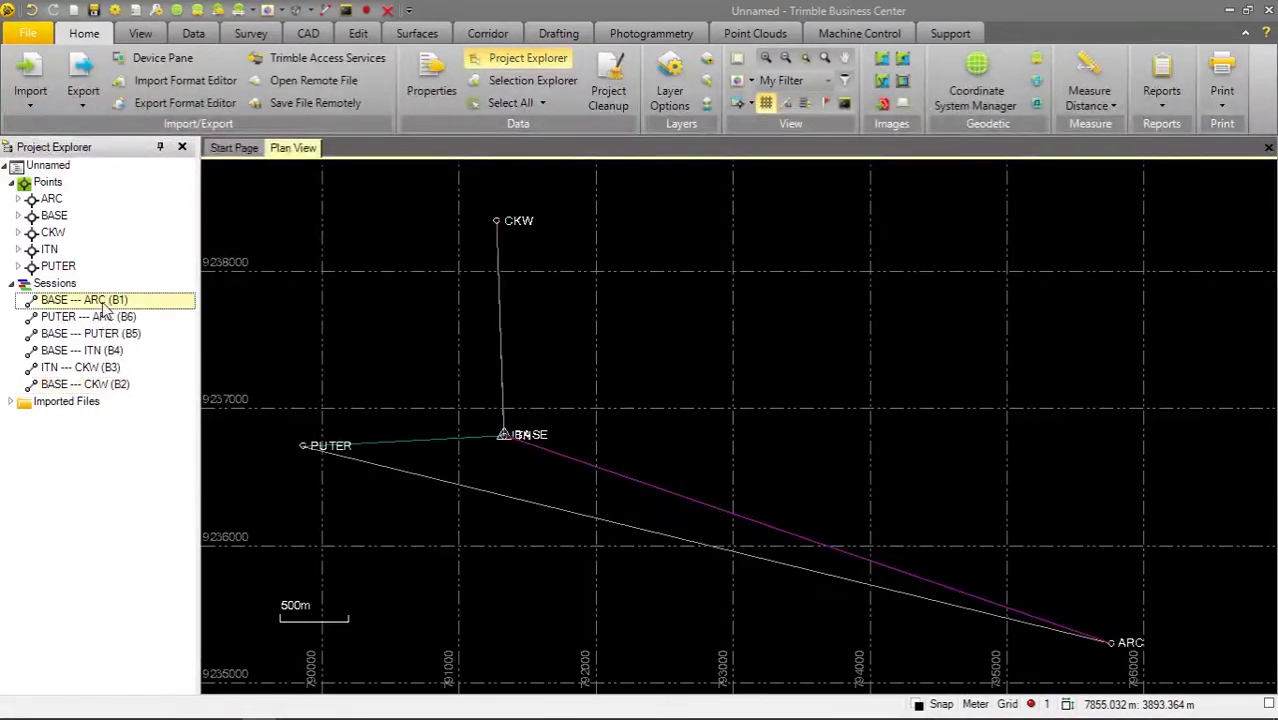
ctrl+click(114, 336)
ctrl+click(115, 354)
ctrl+click(117, 385)
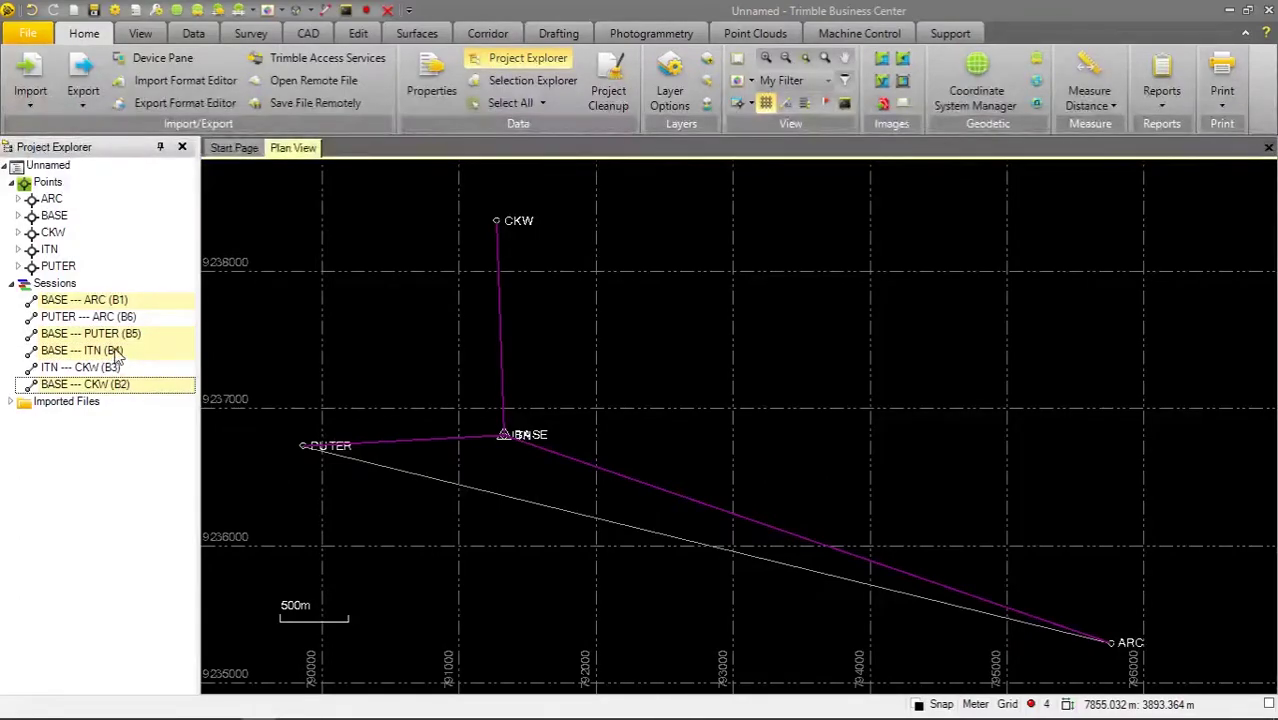
right_click(115, 350)
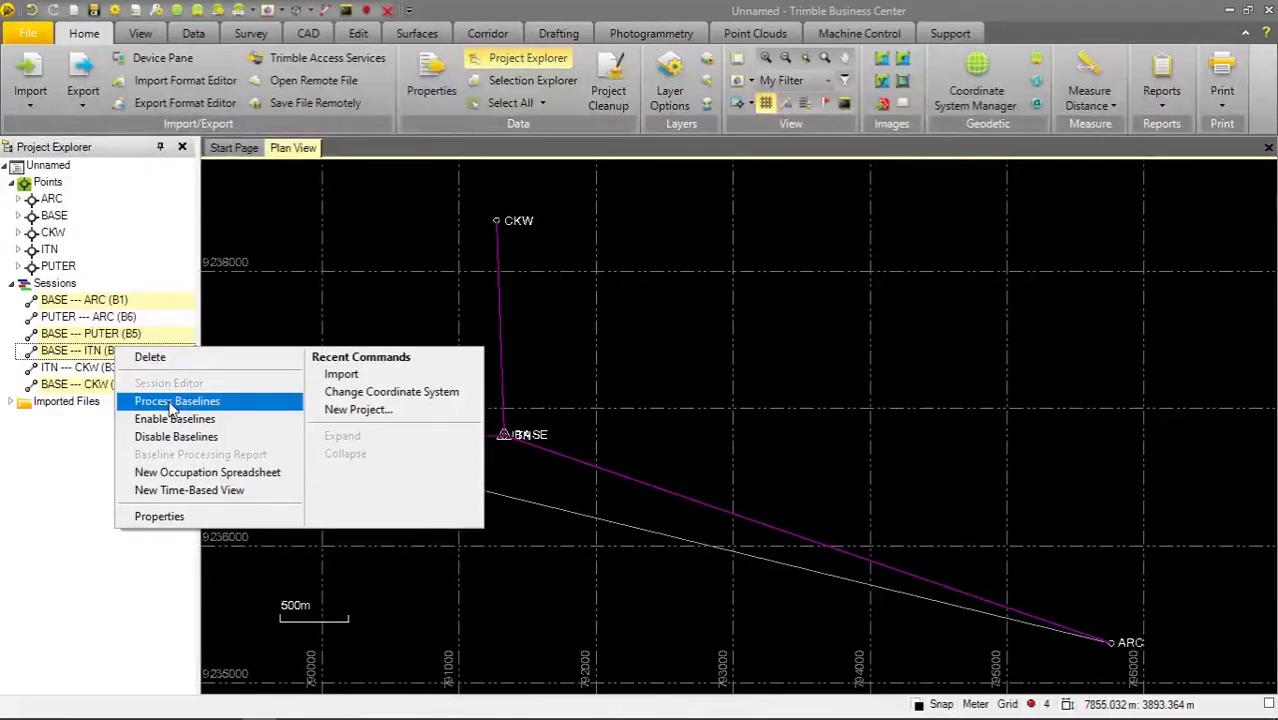
click(172, 404)
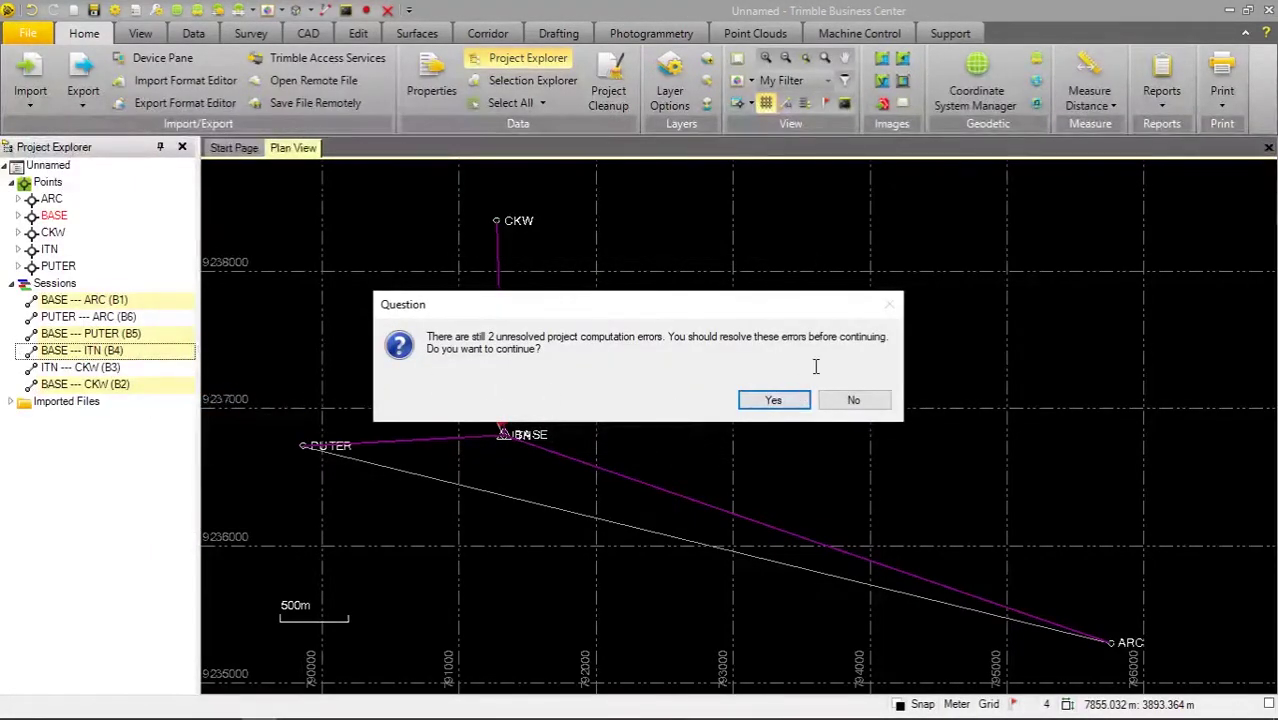
click(774, 399)
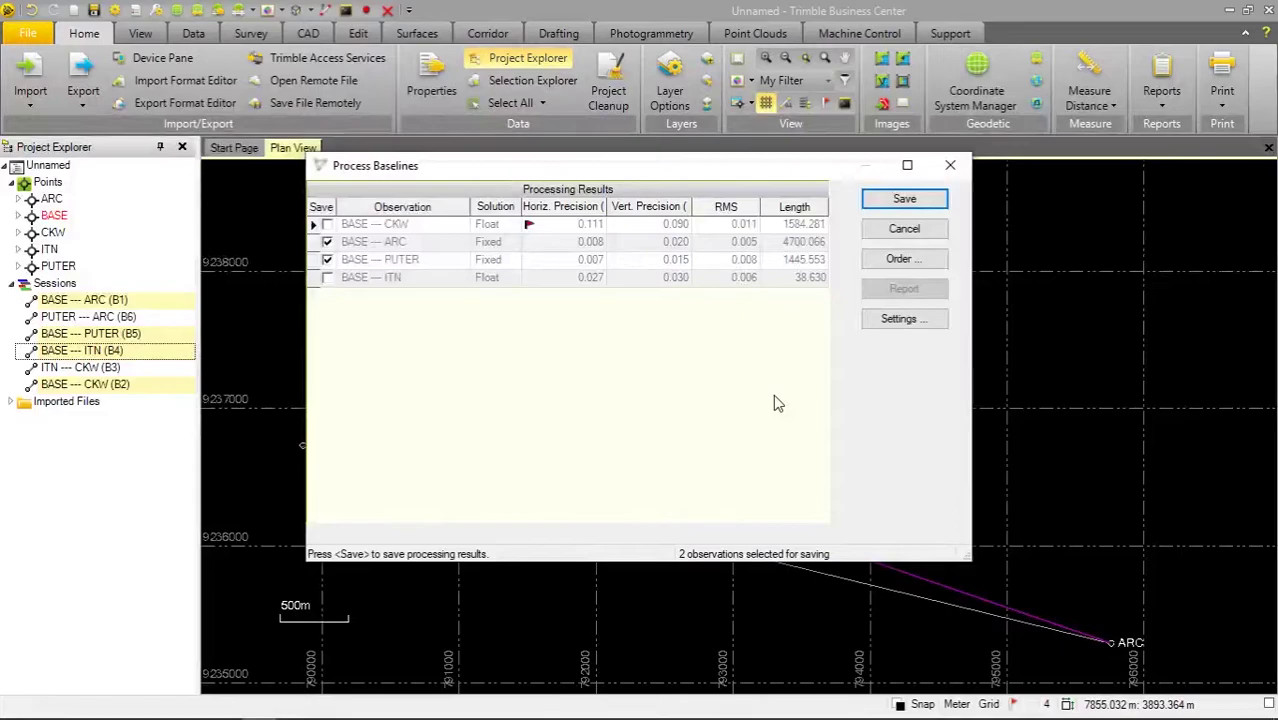
Save the BASE to ARC and BASE to PUTER processing results and clear the session selection.
click(902, 200)
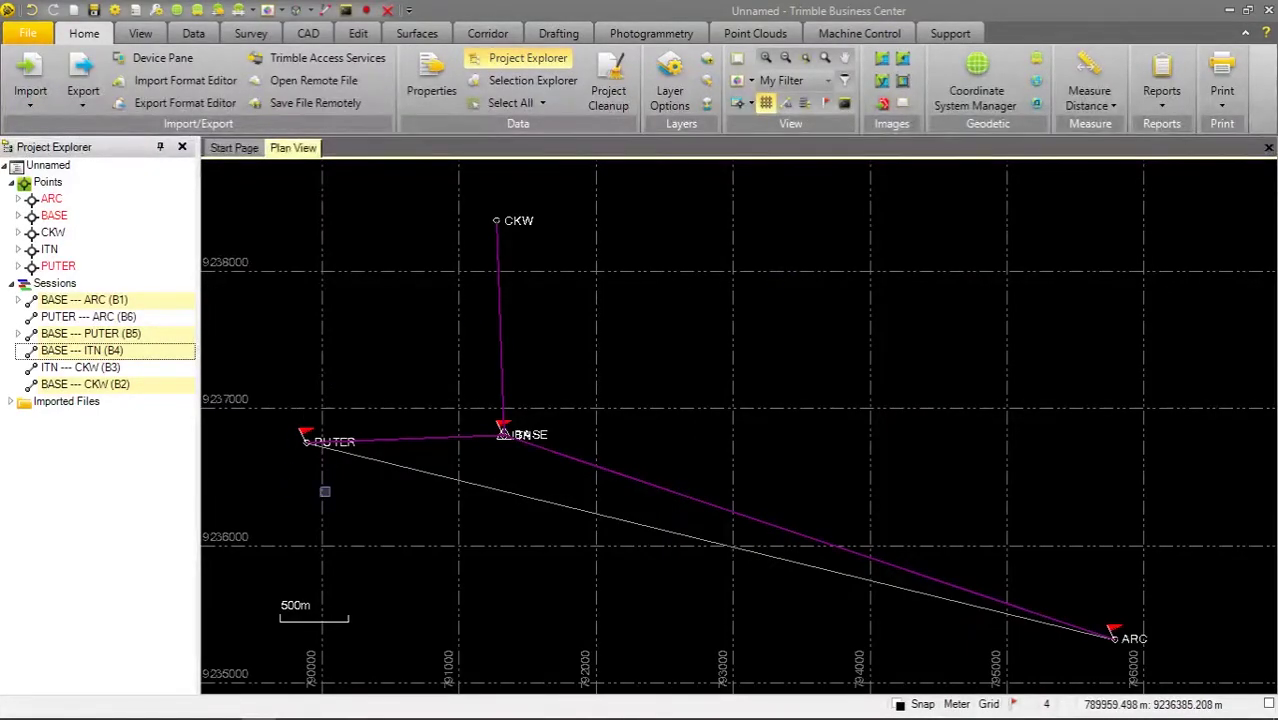
key(Escape)
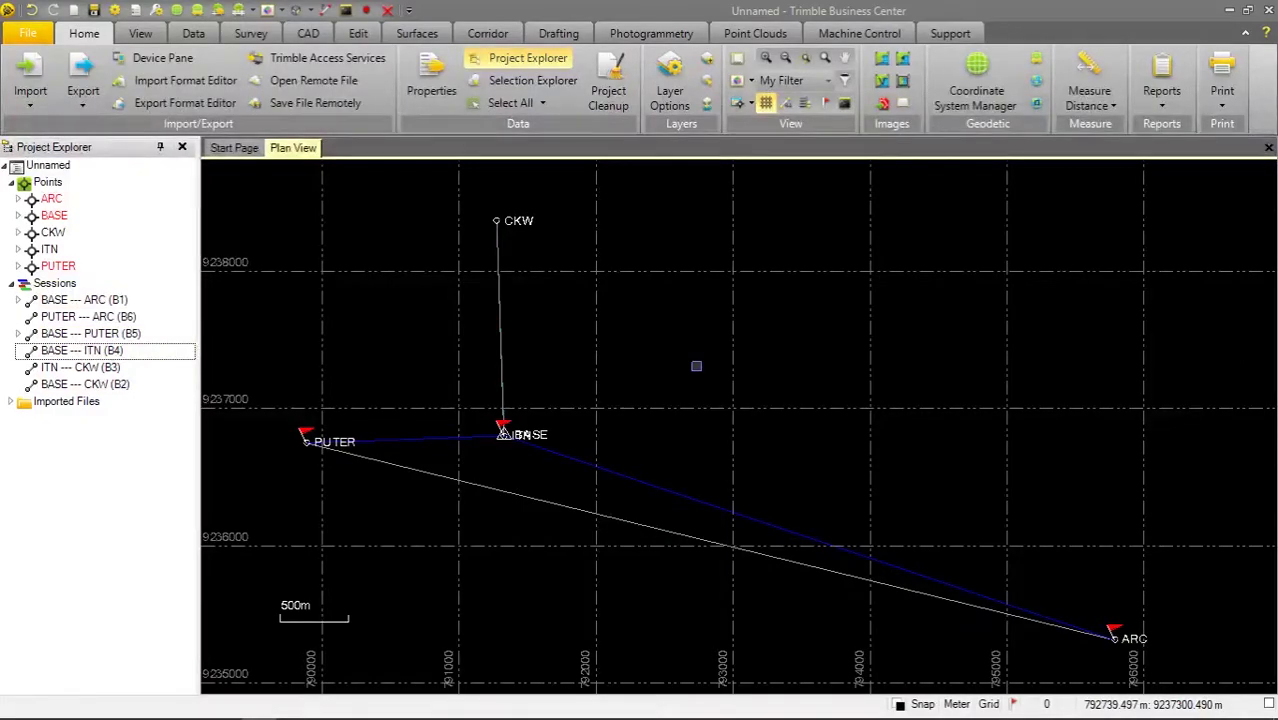
mouse_move(696, 368)
mouse_down()
mouse_move(655, 380)
mouse_move(686, 364)
mouse_up()
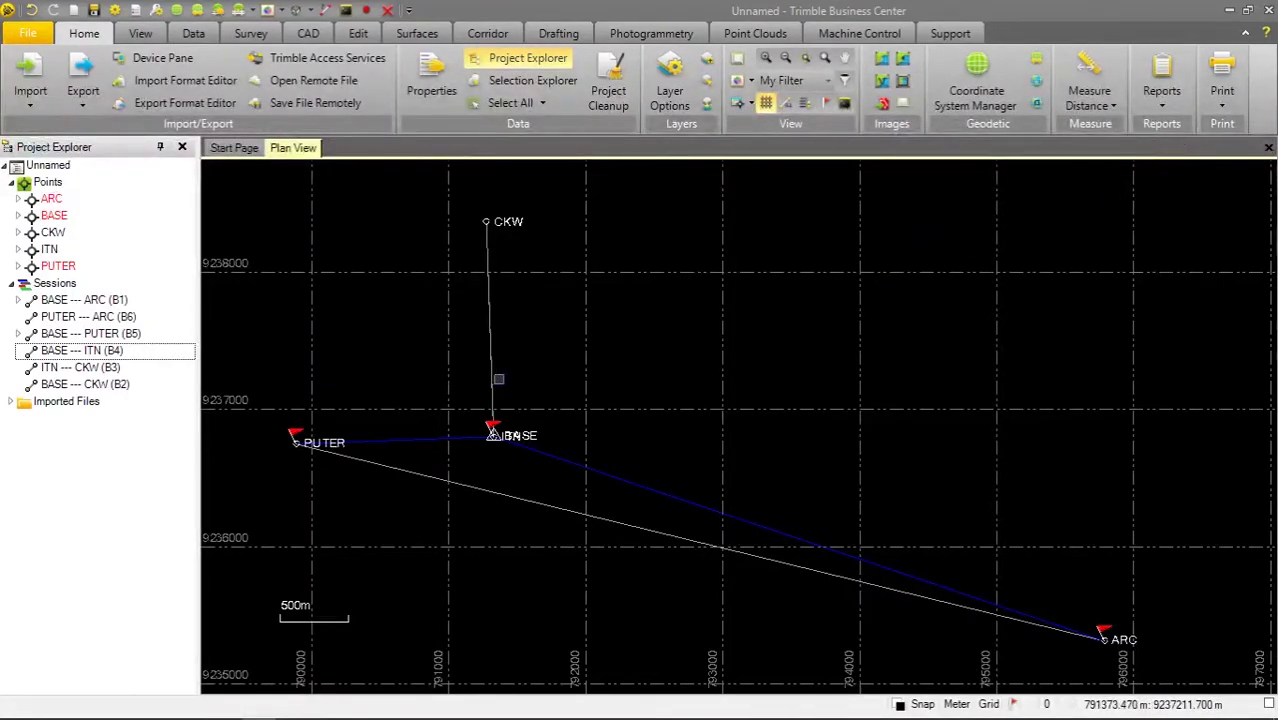
Generate the Baseline Processing Report and review its processing summary, acceptance summary and BASE to PUTER details.
click(1160, 100)
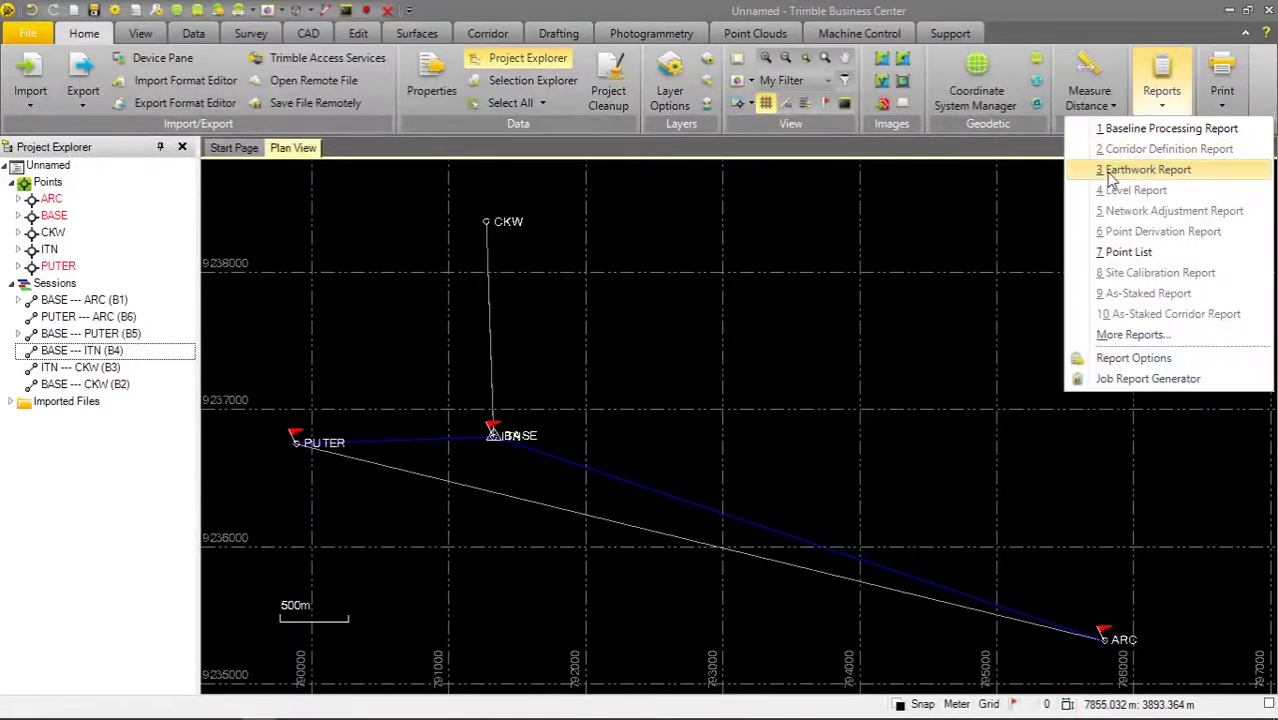
click(1136, 138)
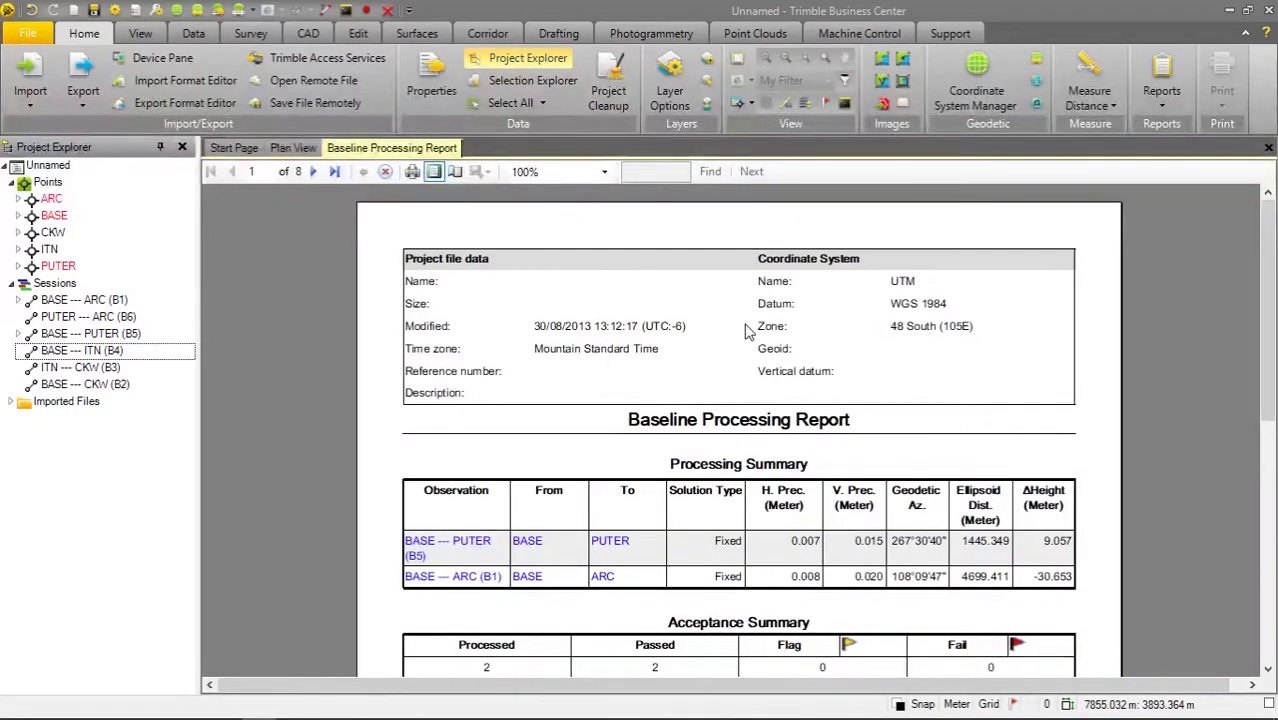
scroll(748, 390, down, 3)
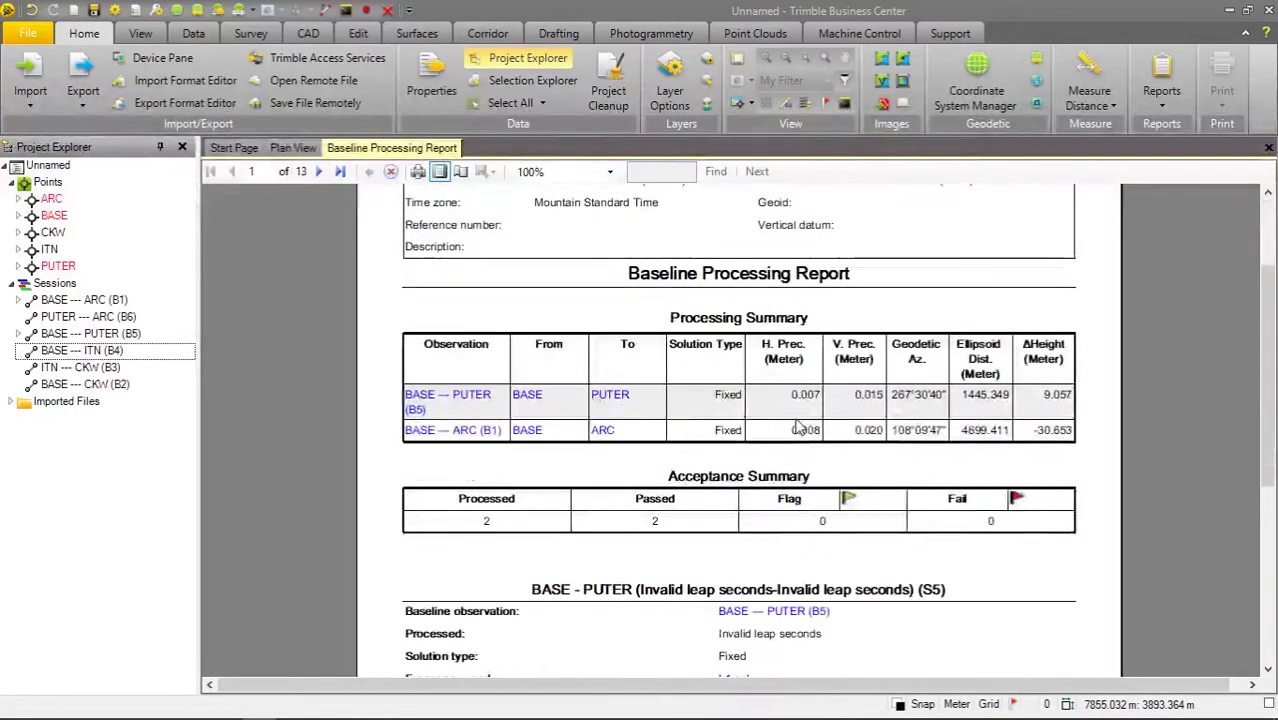
scroll(725, 467, down, 1)
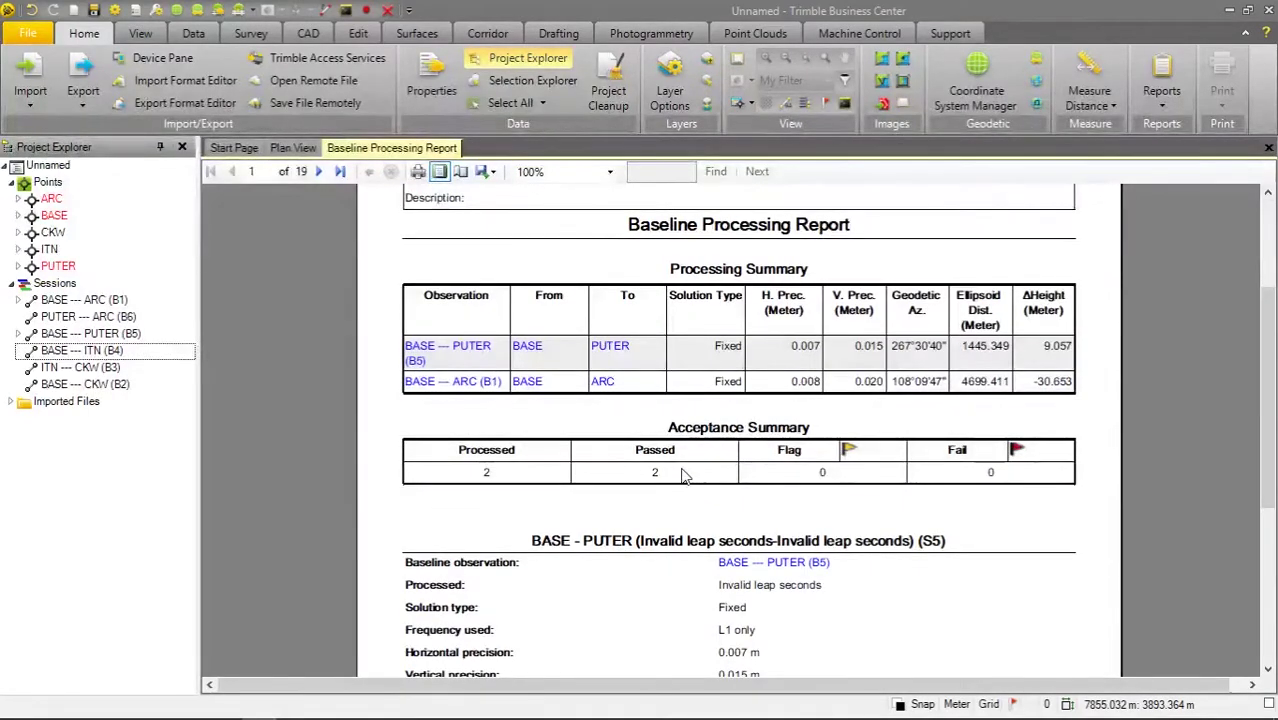
scroll(683, 476, up, 1)
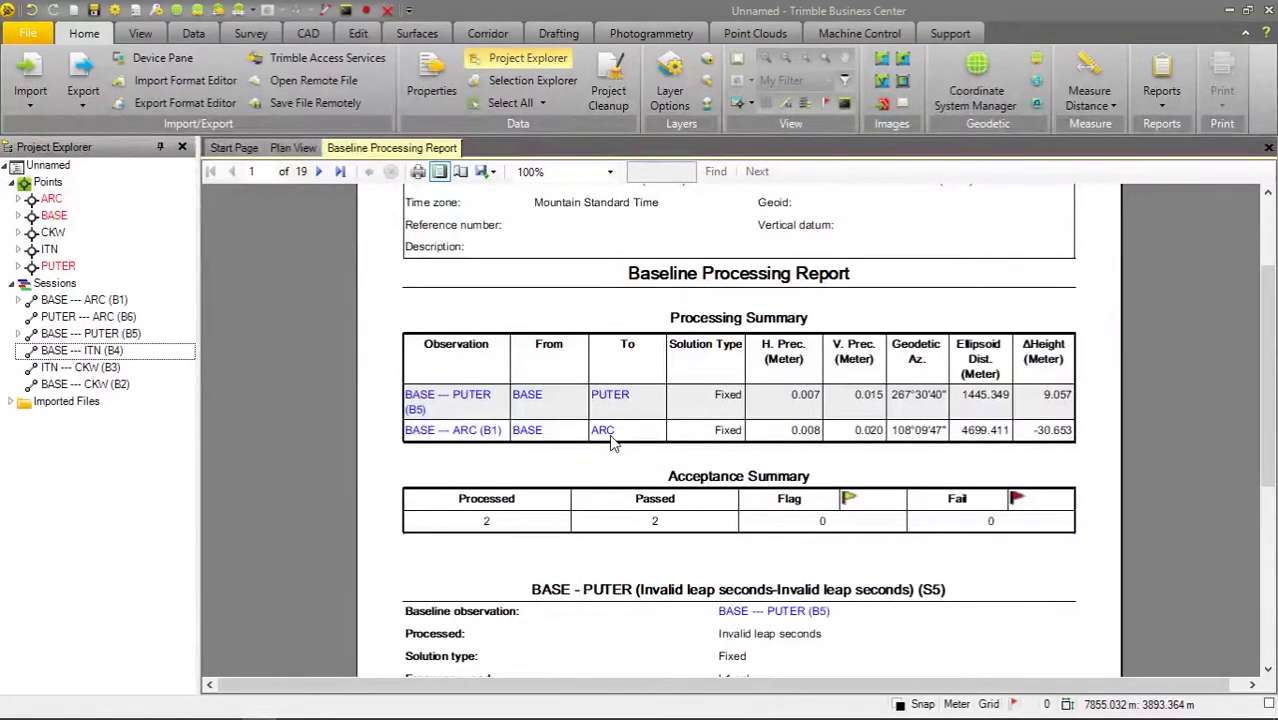
scroll(612, 443, up, 1)
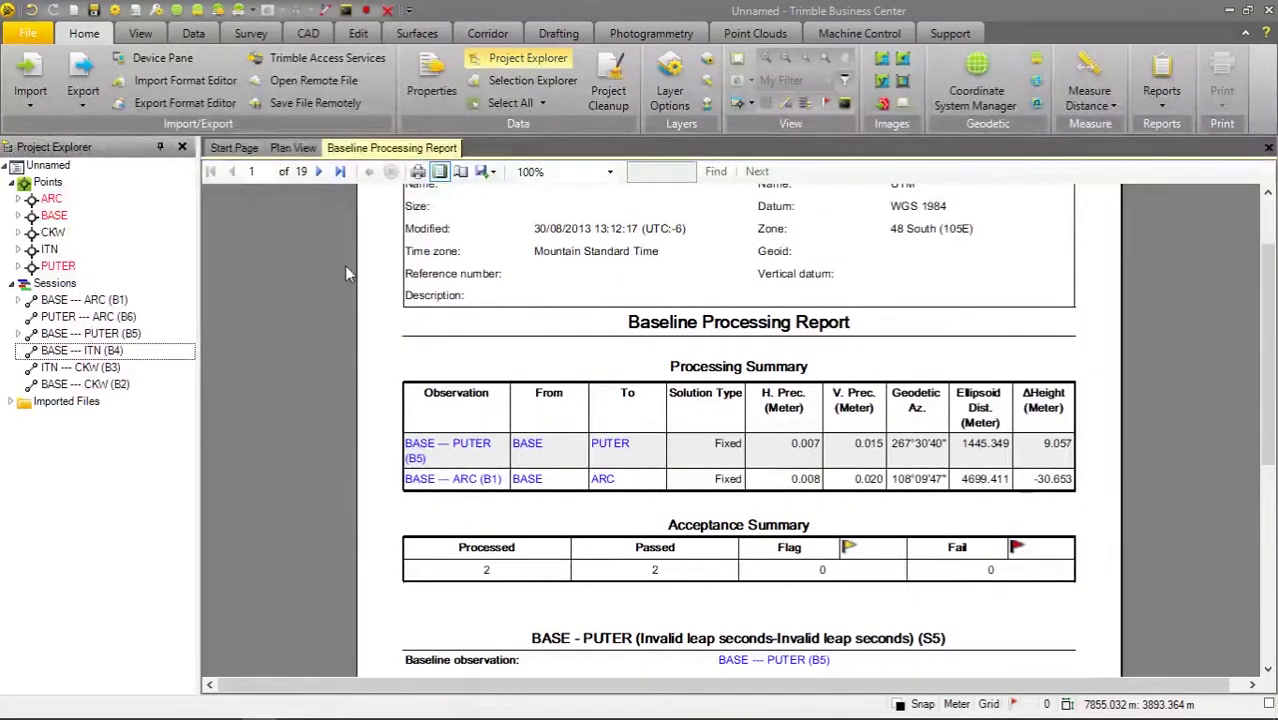
scroll(609, 418, down, 5)
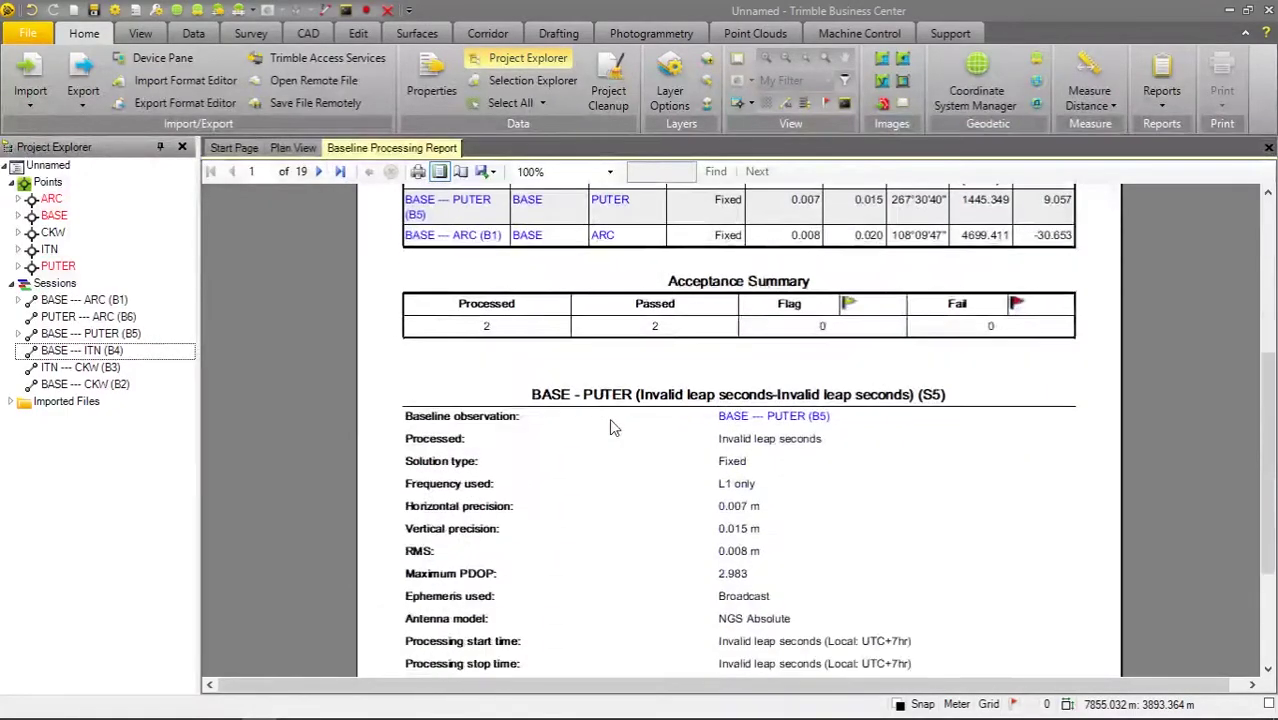
scroll(609, 418, up, 4)
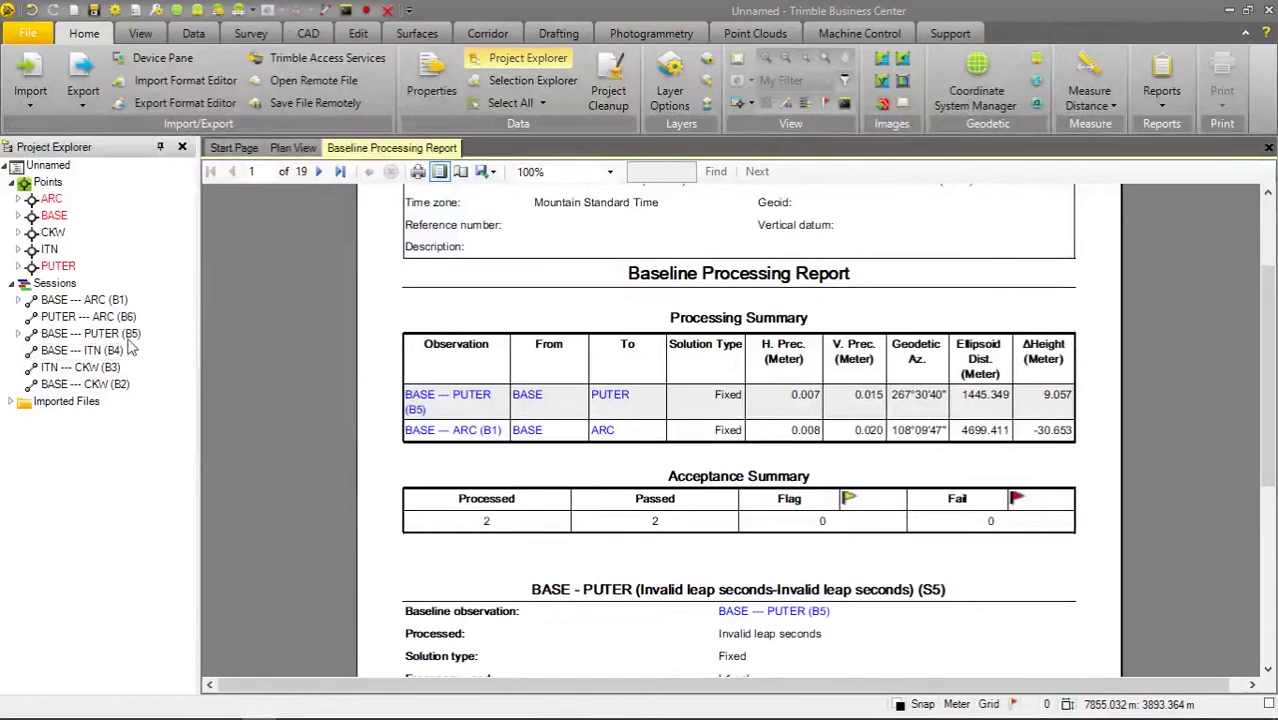
Generate the Point List report and review the easting, northing and elevation of the points.
click(1165, 85)
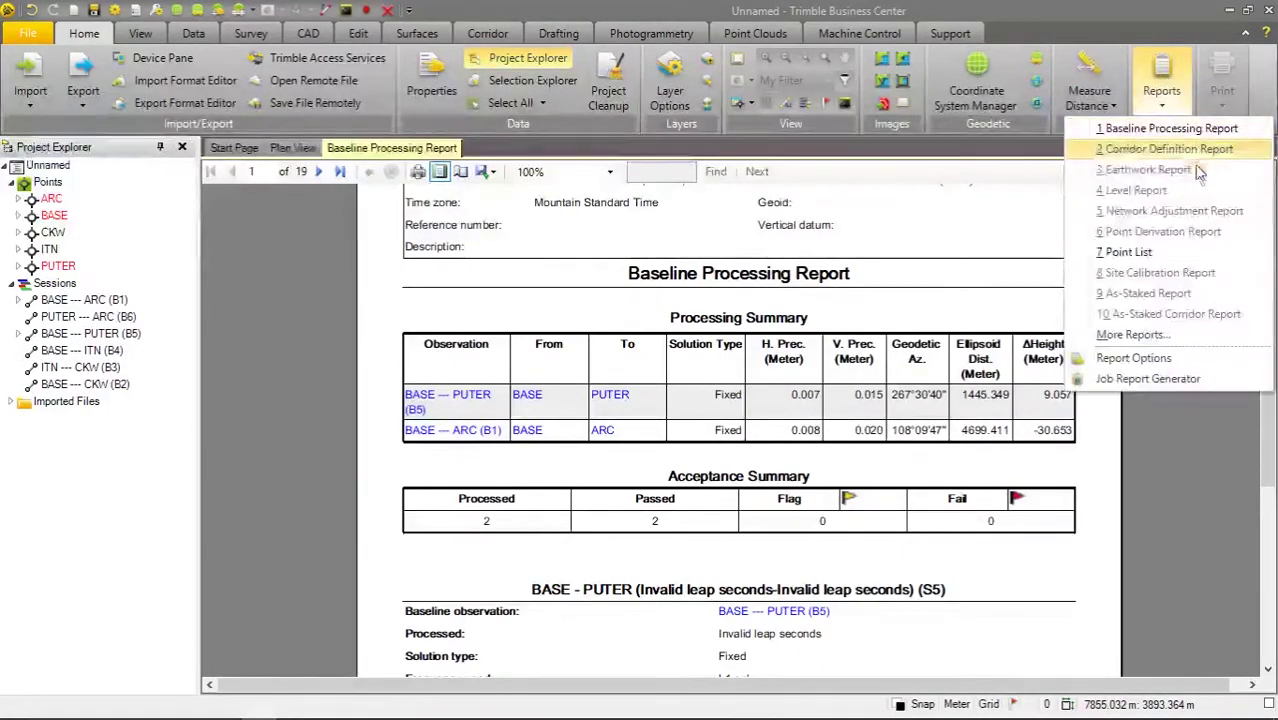
click(1158, 250)
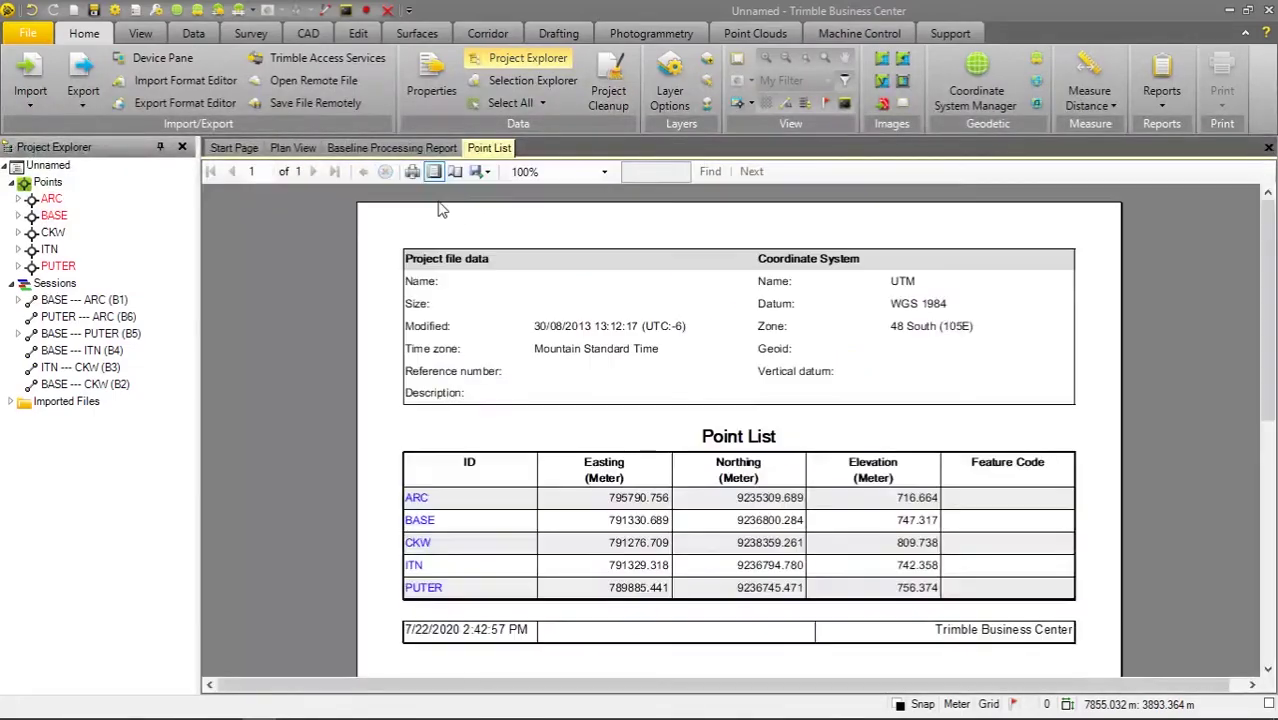
scroll(730, 495, down, 3)
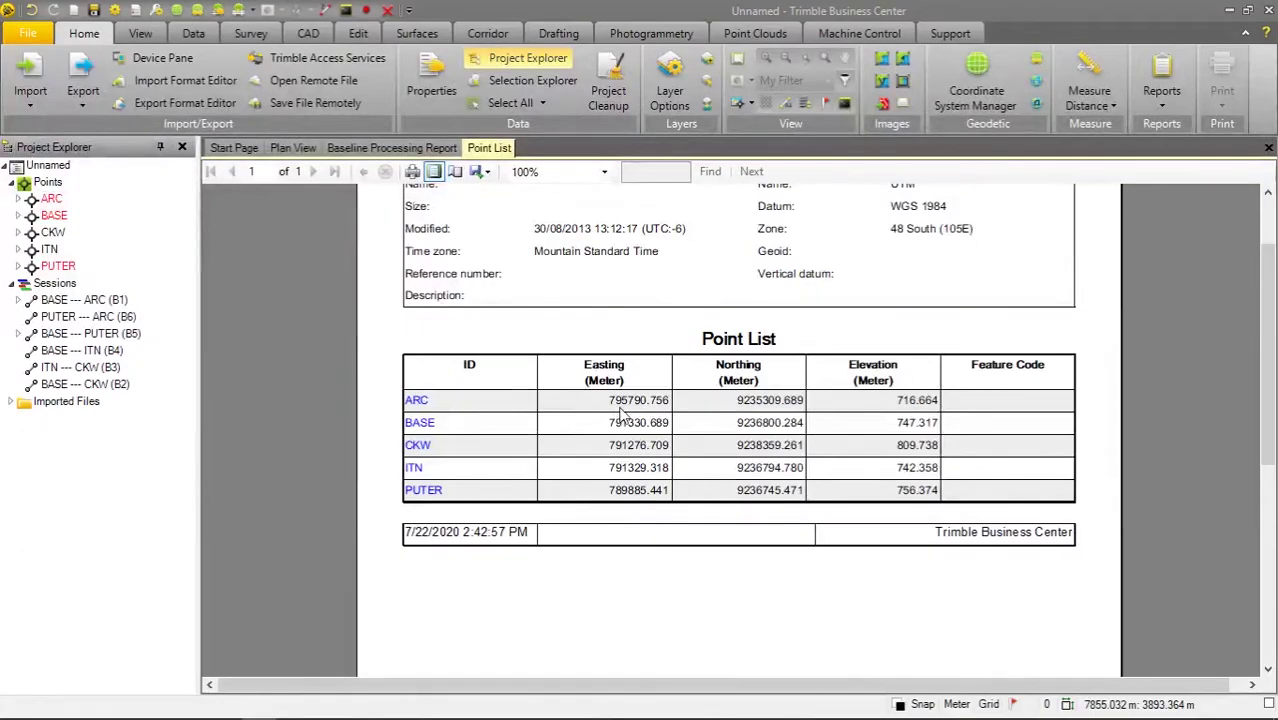
scroll(807, 448, down, 3)
scroll(807, 448, up, 2)
scroll(807, 448, down, 3)
scroll(809, 451, down, 5)
scroll(809, 451, up, 9)
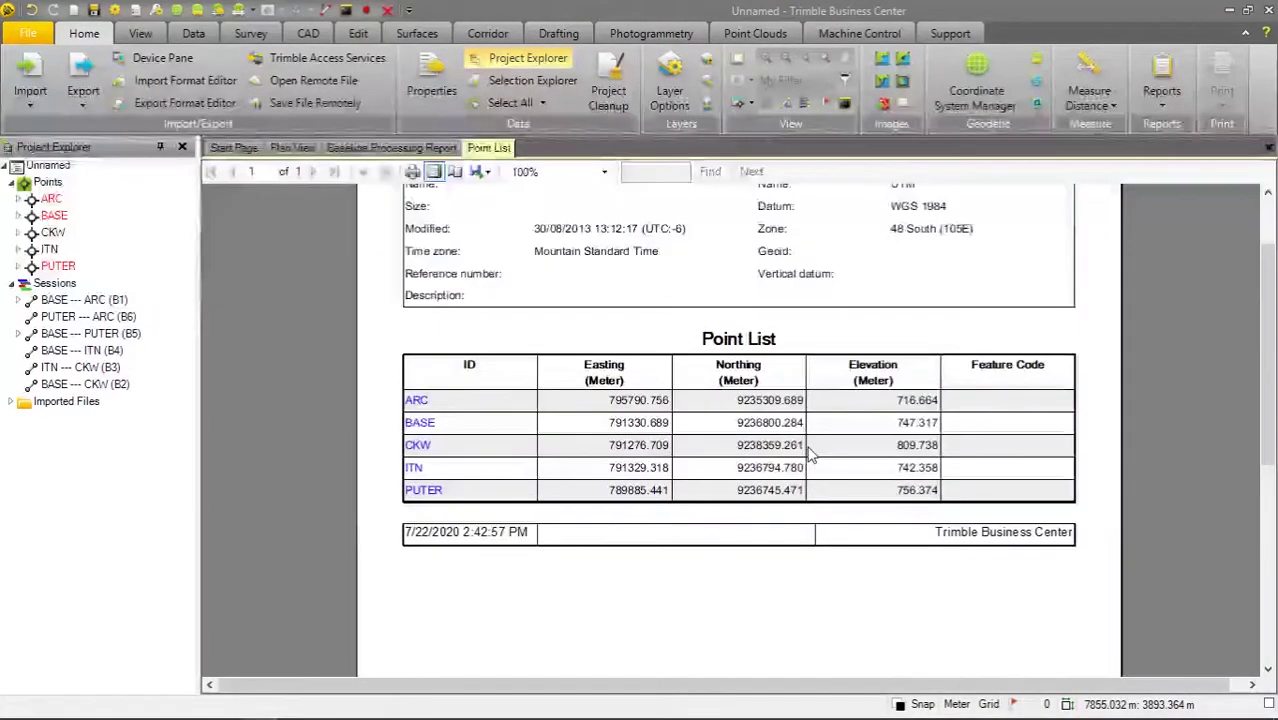
Return to the Baseline Processing Report and examine the satellite tracking summary and residual plots of the BASE to PUTER baseline.
click(405, 147)
scroll(666, 446, down, 10)
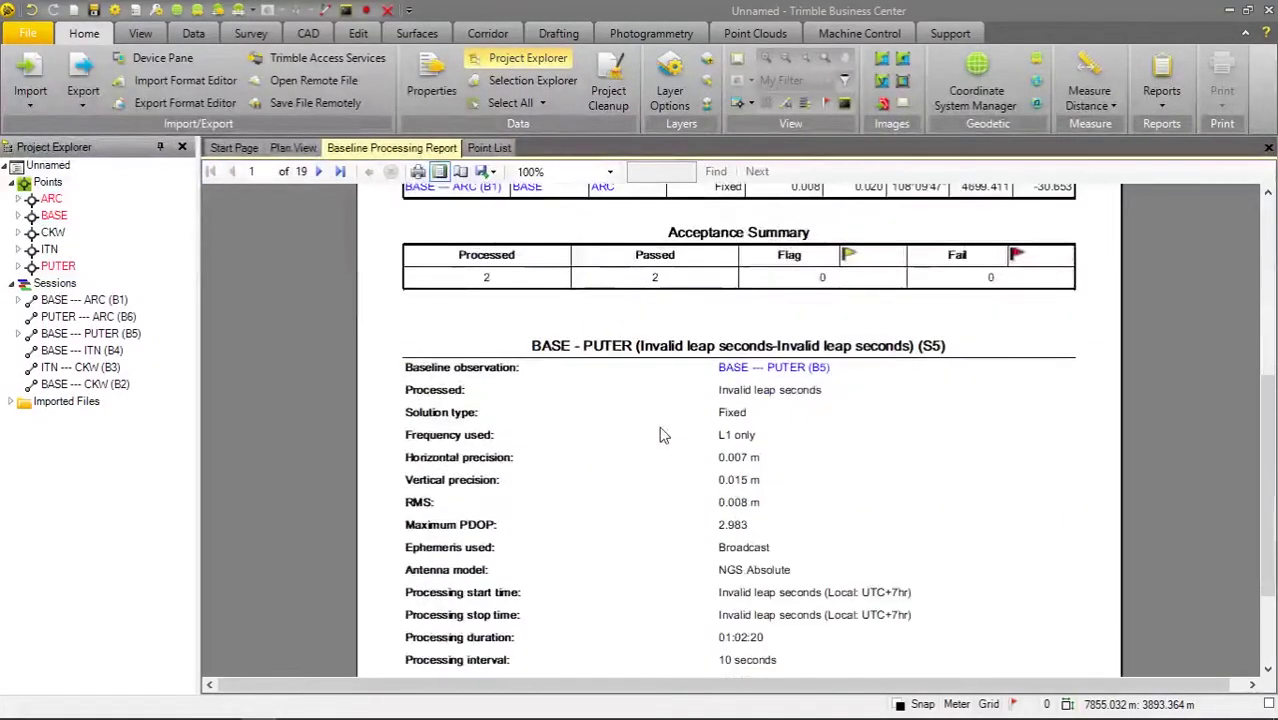
scroll(666, 446, down, 10)
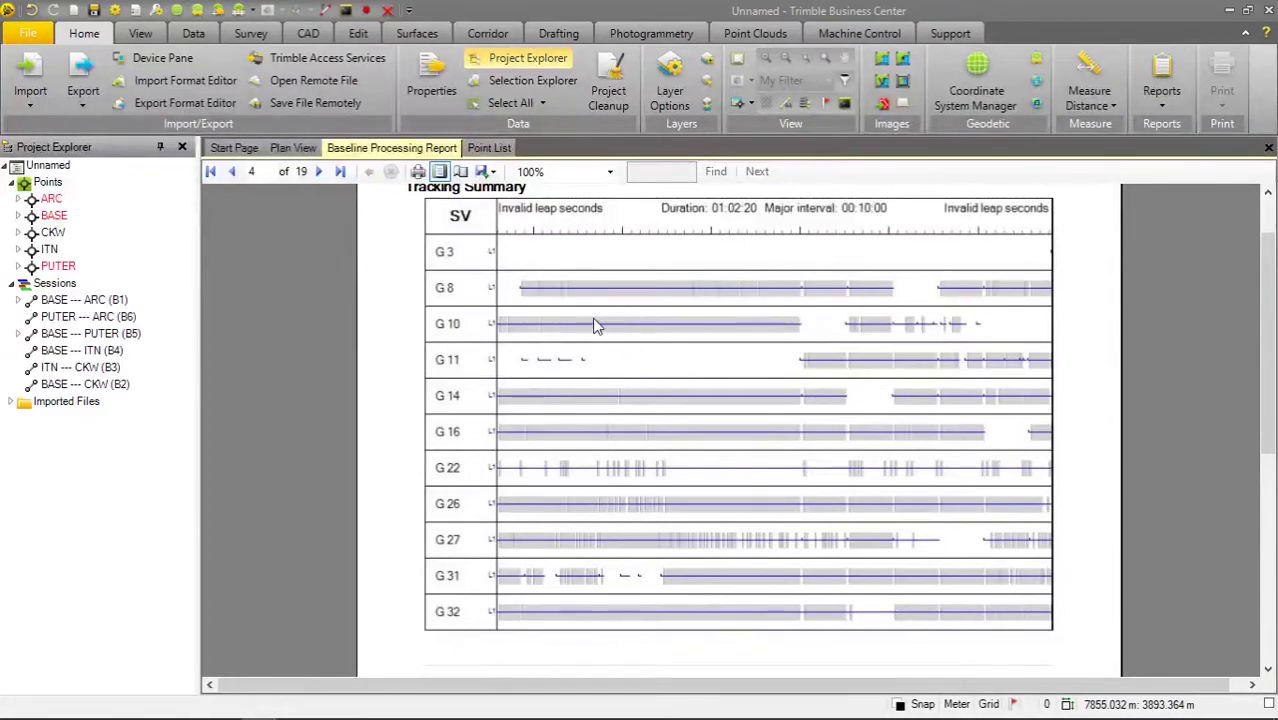
scroll(553, 334, down, 2)
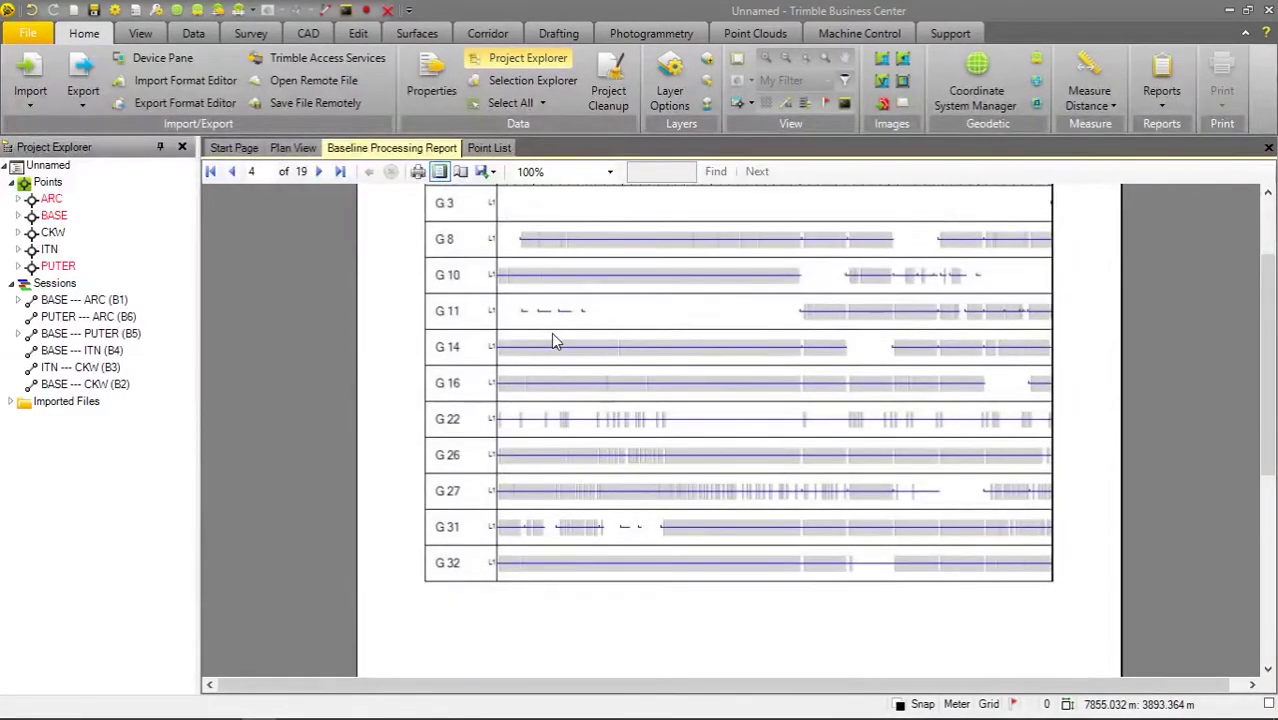
scroll(553, 340, down, 15)
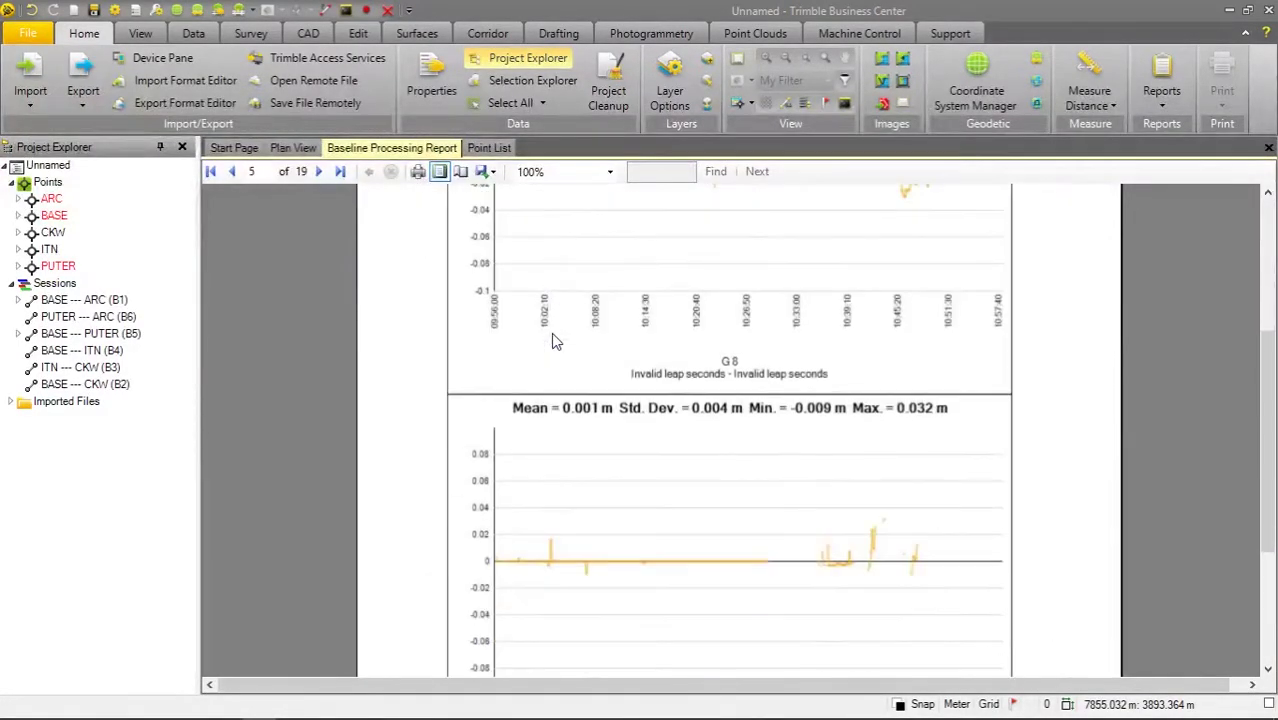
scroll(553, 342, down, 10)
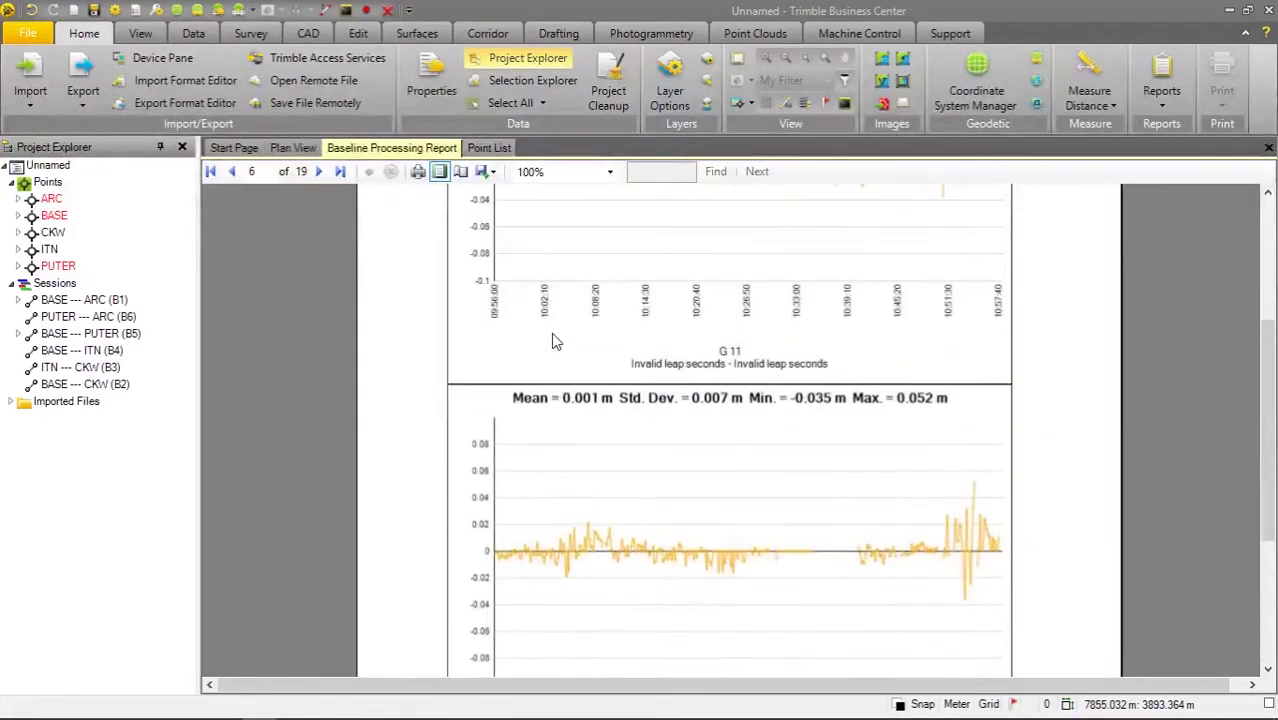
scroll(556, 341, up, 20)
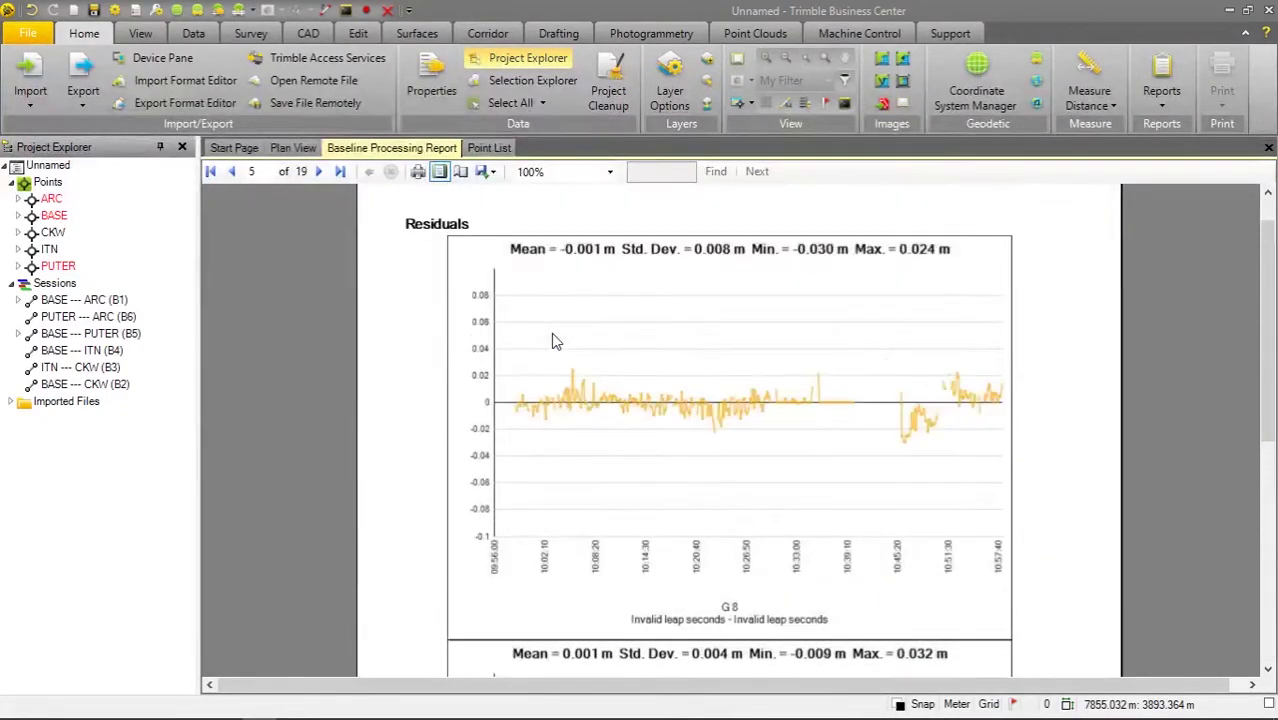
Return to the first page of the Baseline Processing Report and check its available export formats.
scroll(556, 341, up, 5)
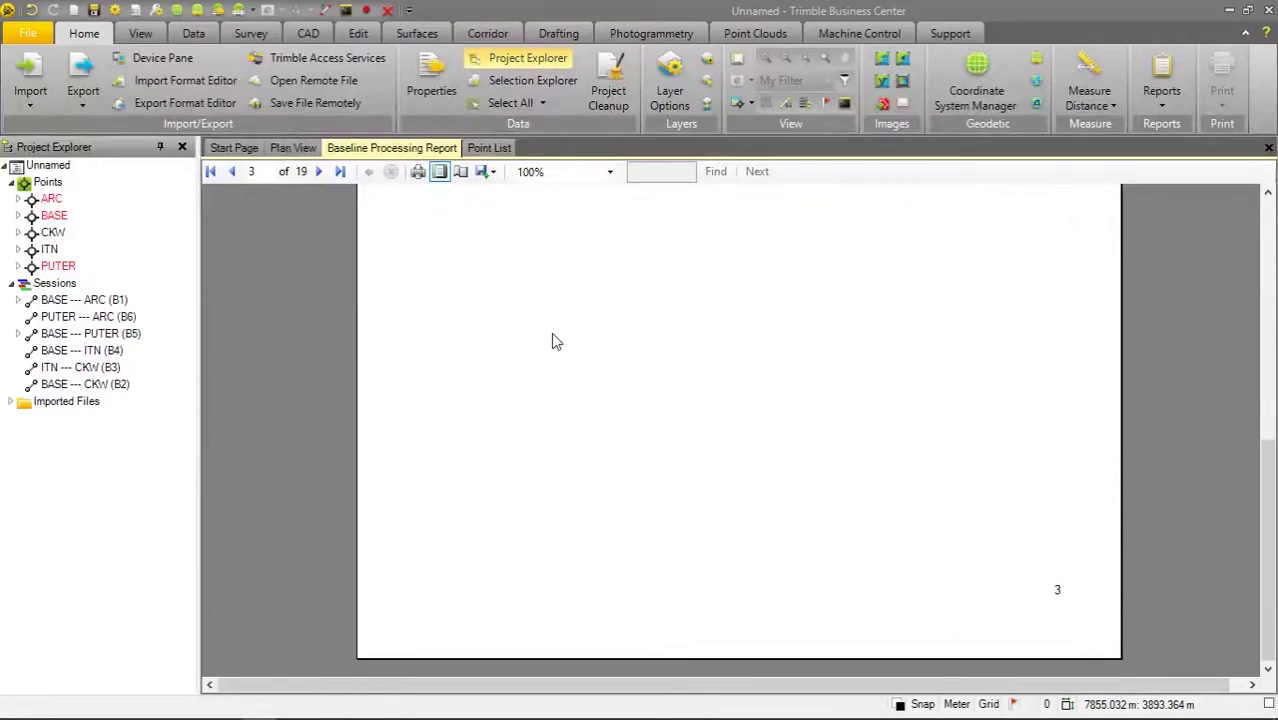
scroll(553, 341, up, 15)
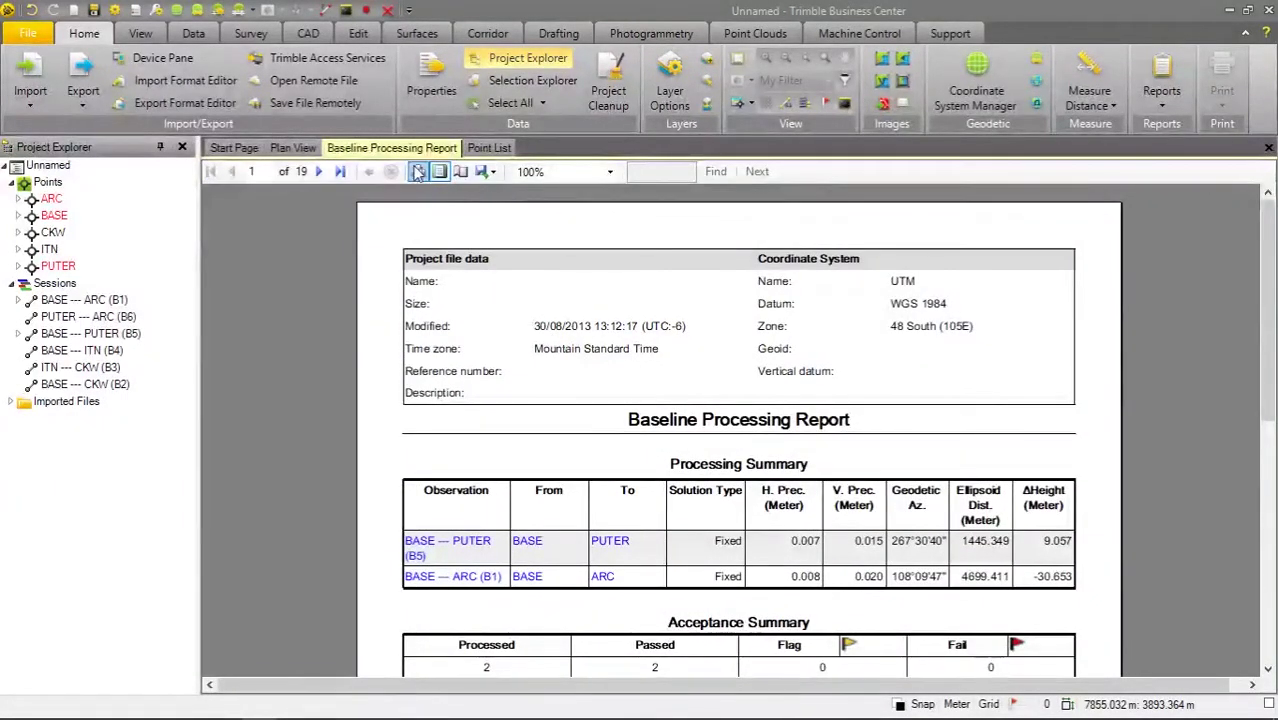
click(34, 38)
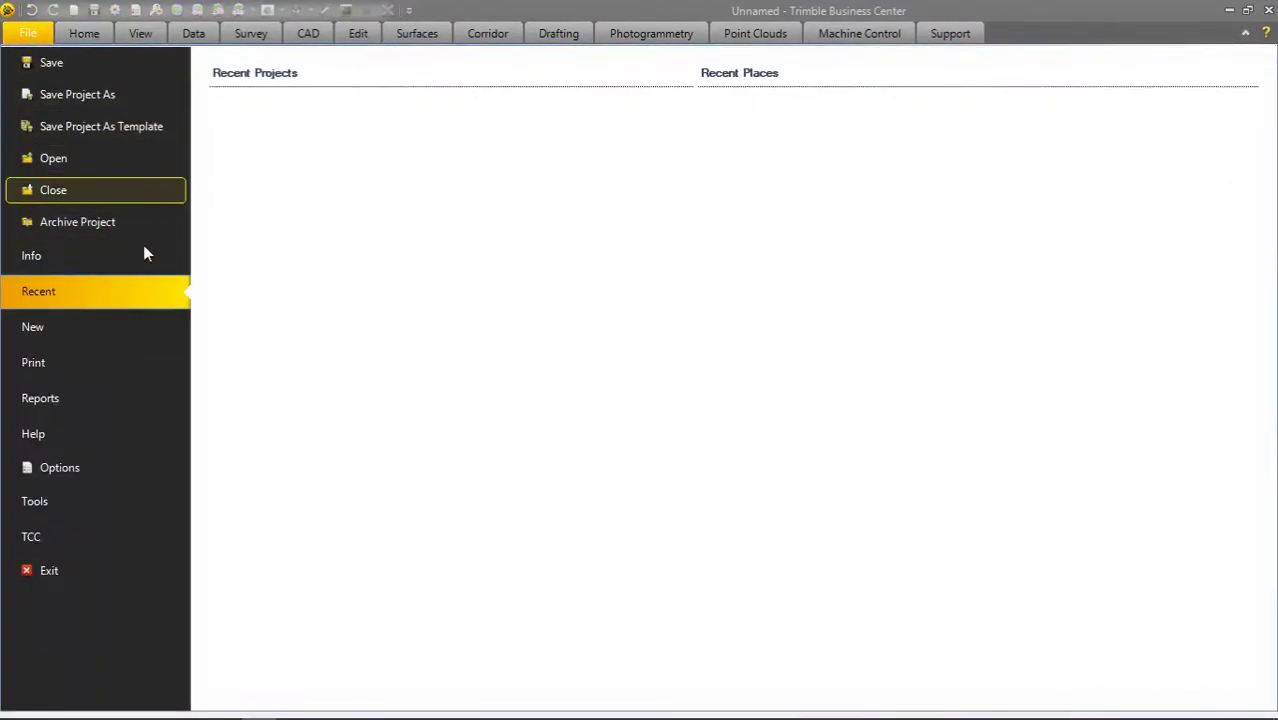
click(150, 320)
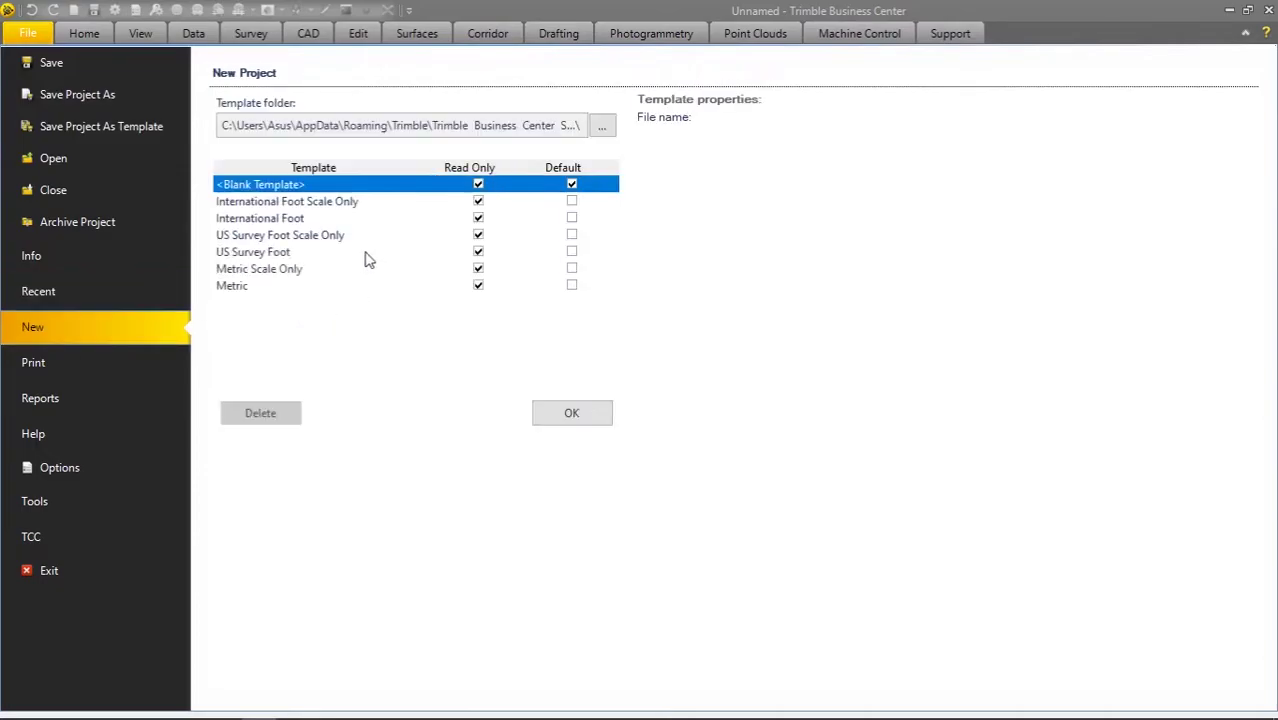
click(80, 30)
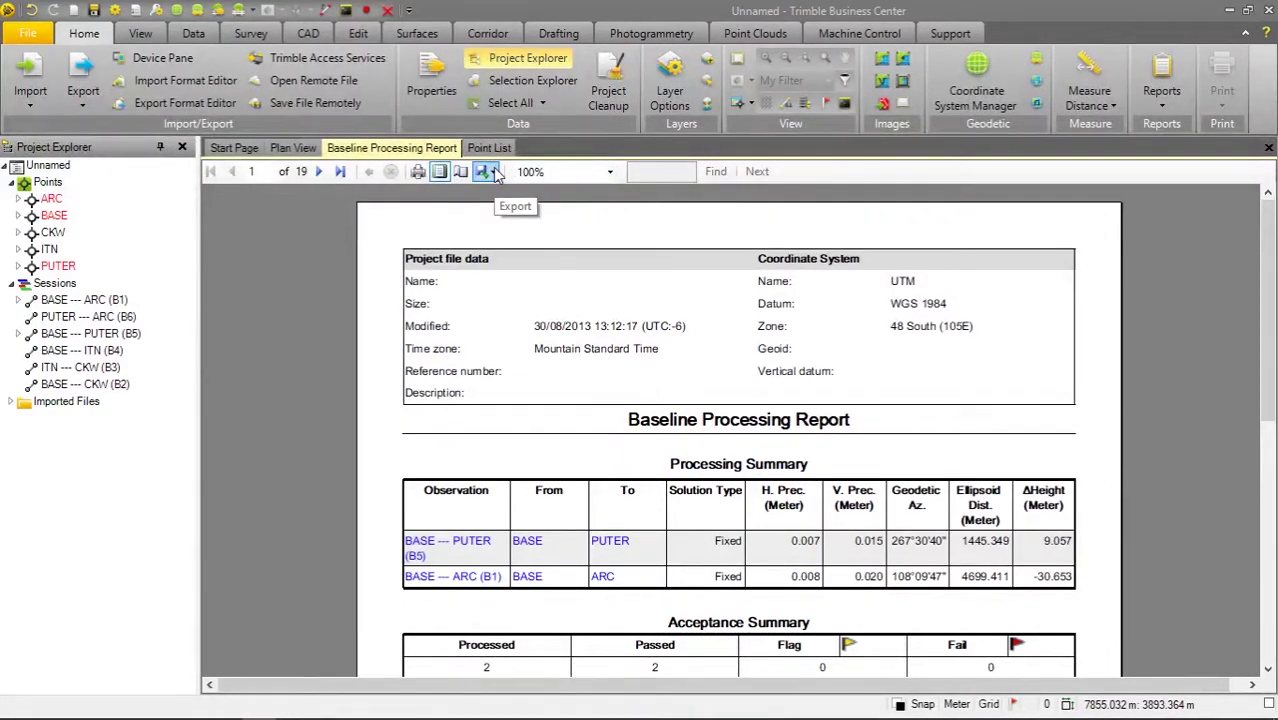
click(495, 173)
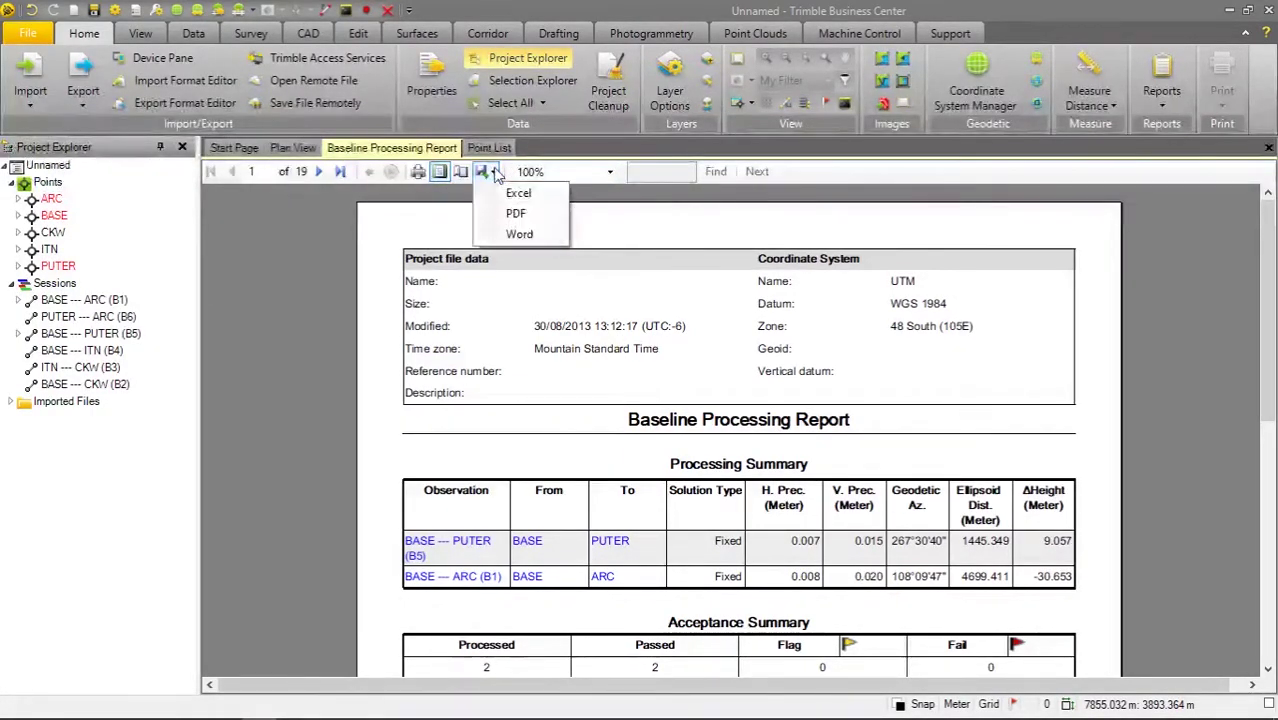
click(520, 234)
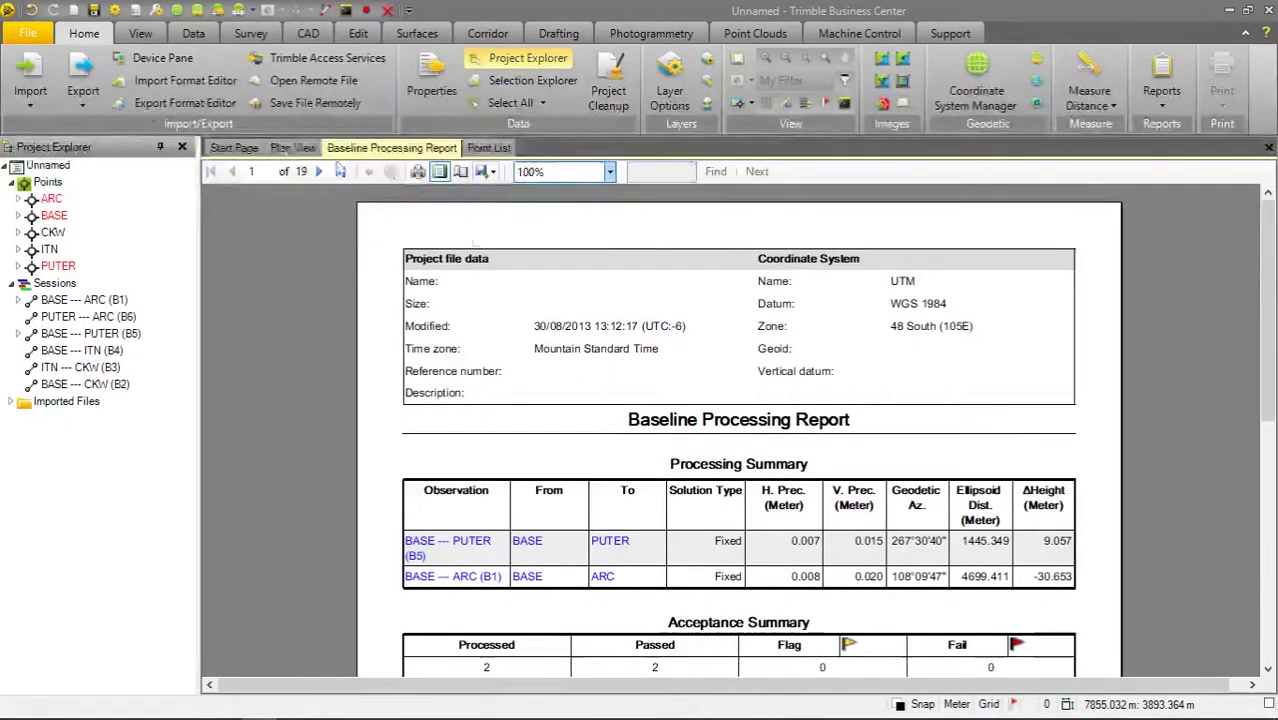
Create a new project from the Metric template without saving the changes to the current project.
click(28, 33)
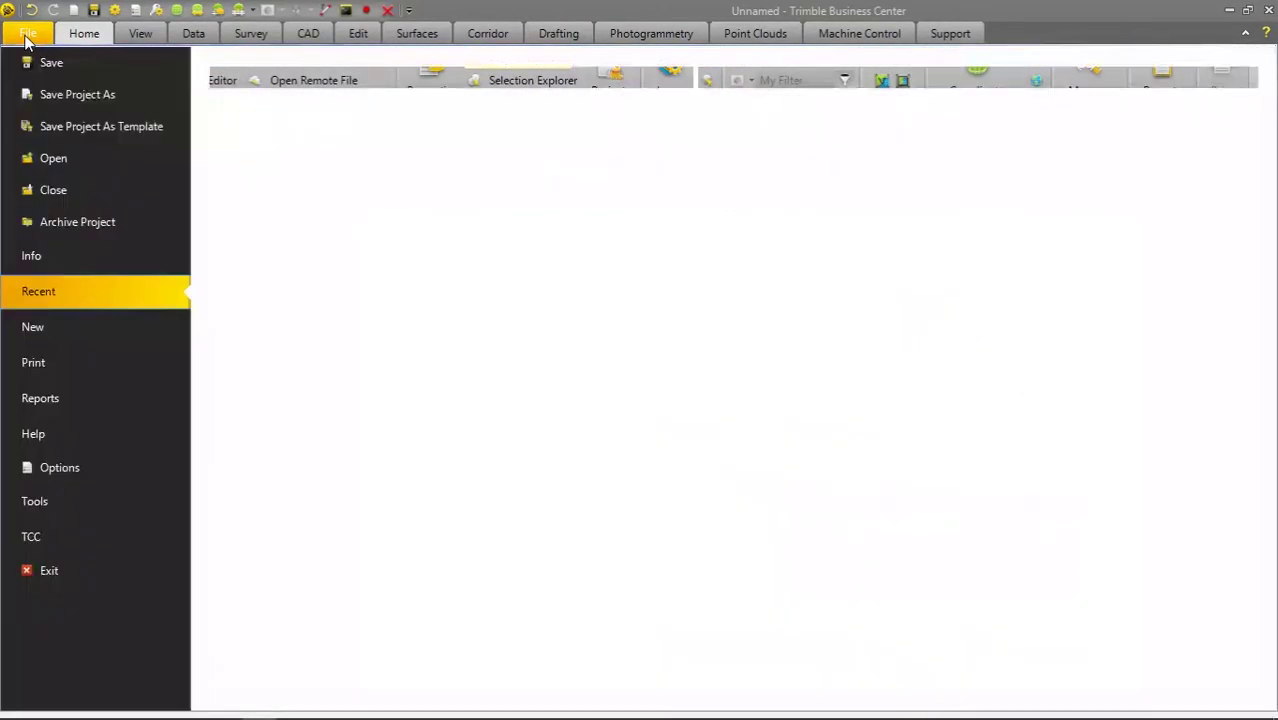
click(81, 325)
click(282, 288)
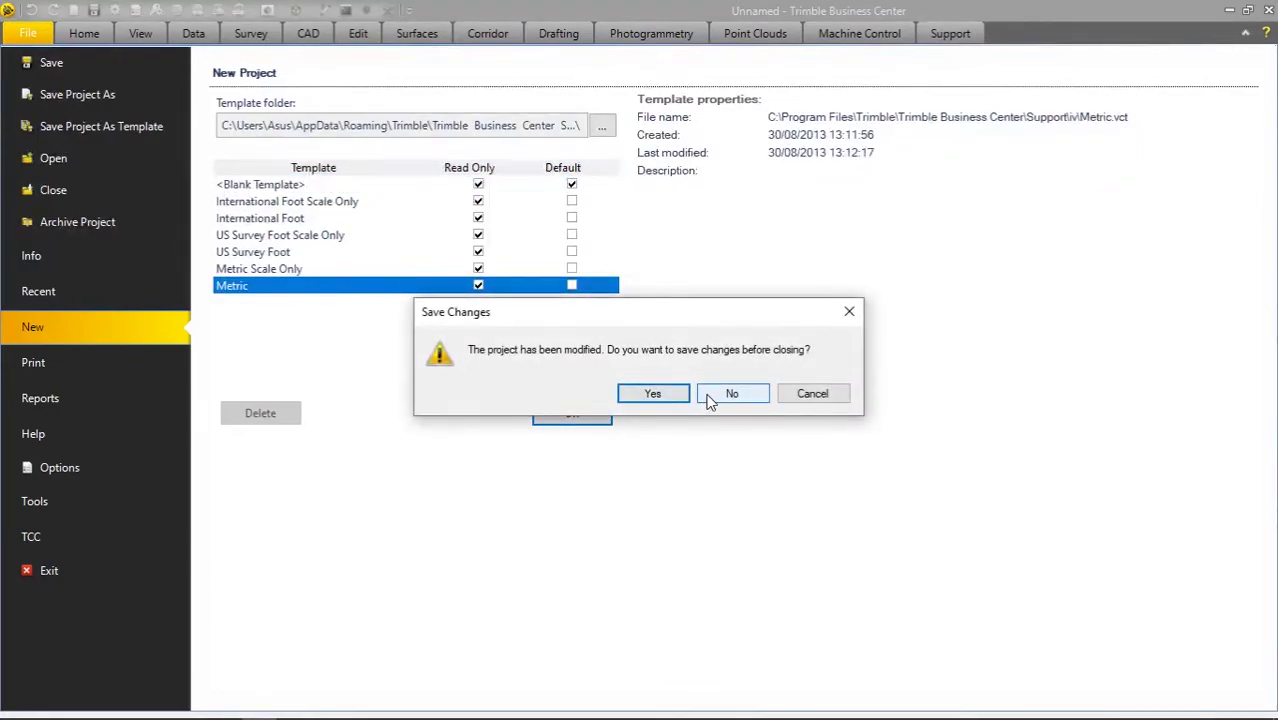
click(710, 398)
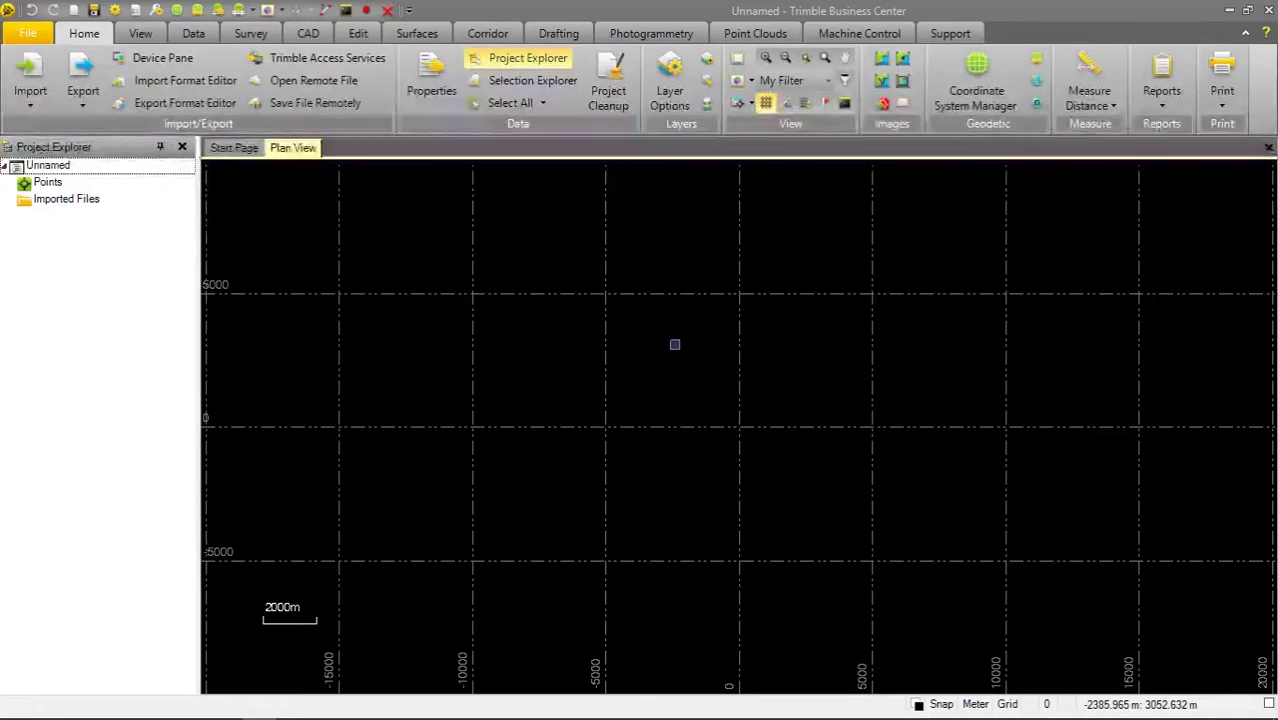
Set the project's coordinate system to the recently used UTM zone 48 South with WGS 1984 datum.
click(1040, 60)
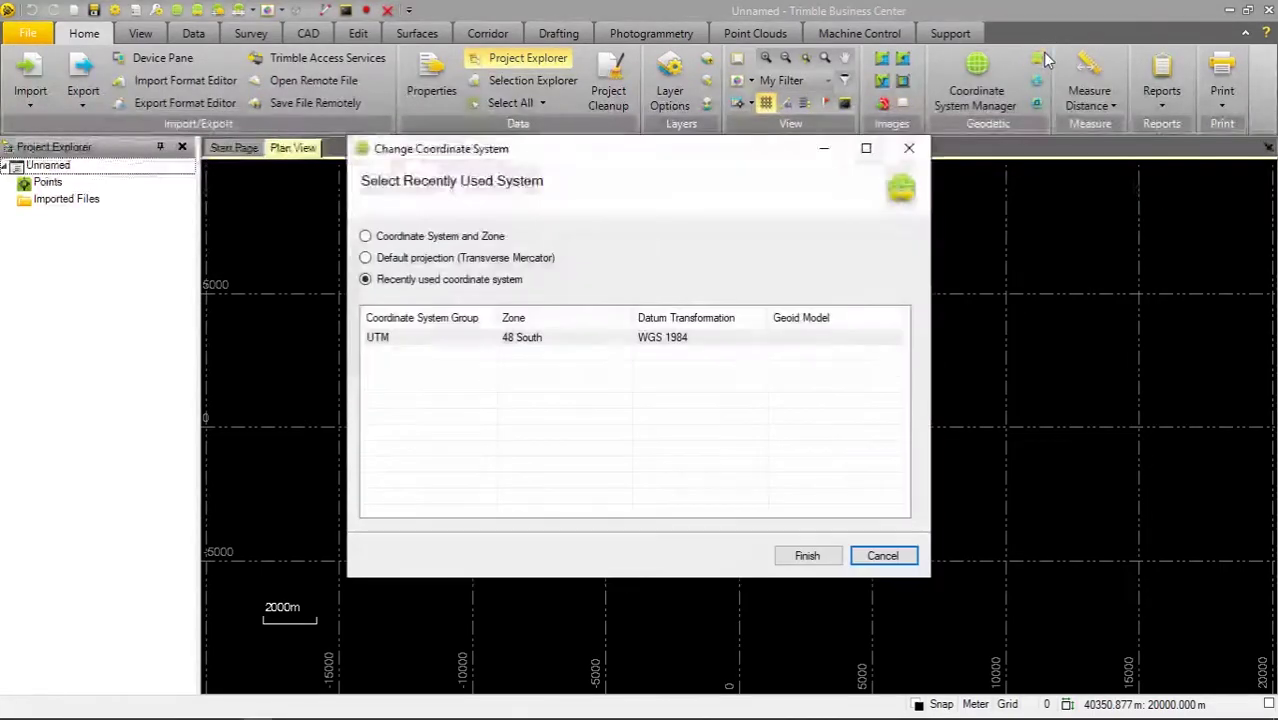
click(617, 337)
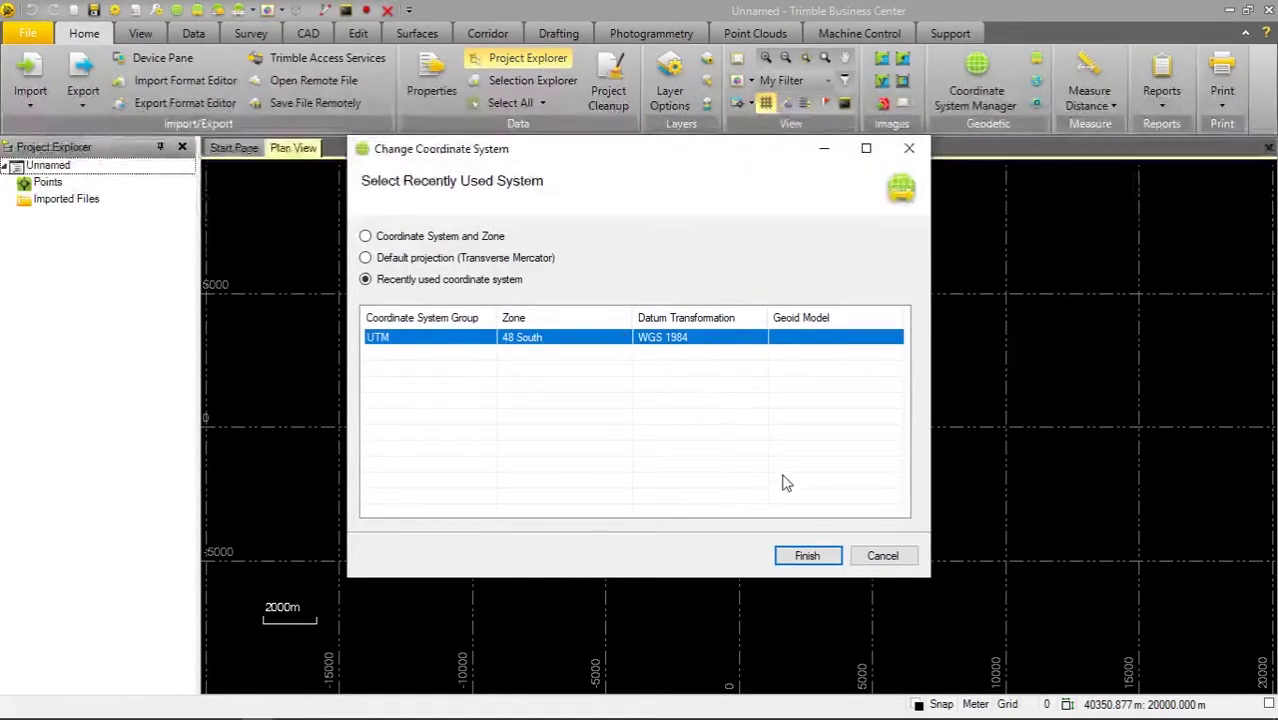
click(808, 556)
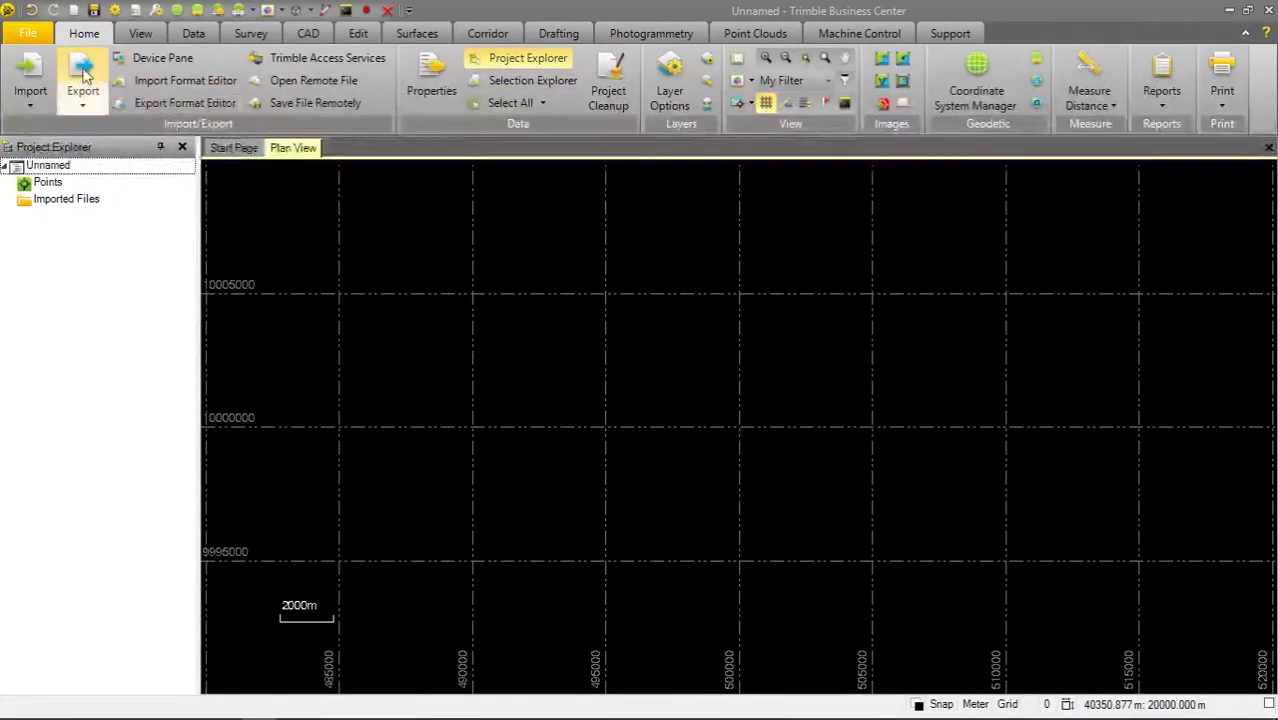
Start a data import and set the import folder to D:\geosad\prakitkum 2\HDS\prakitkum 2\Rinex.
click(30, 70)
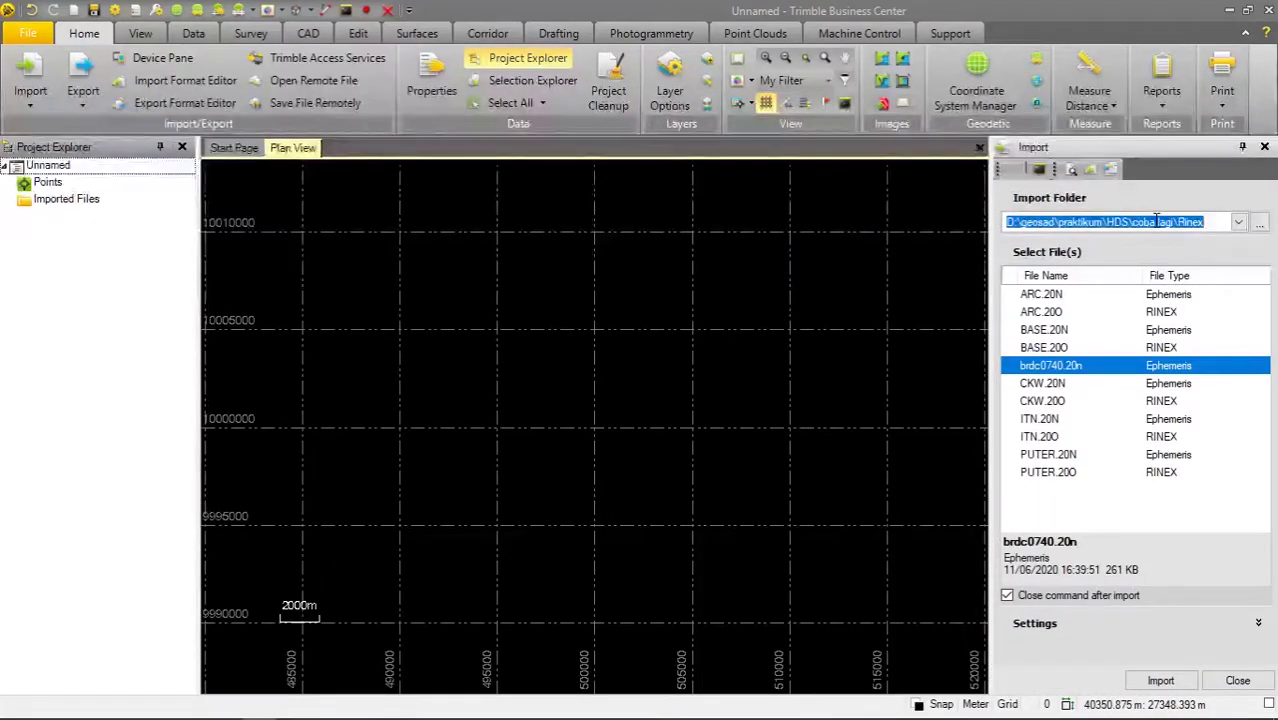
click(1258, 222)
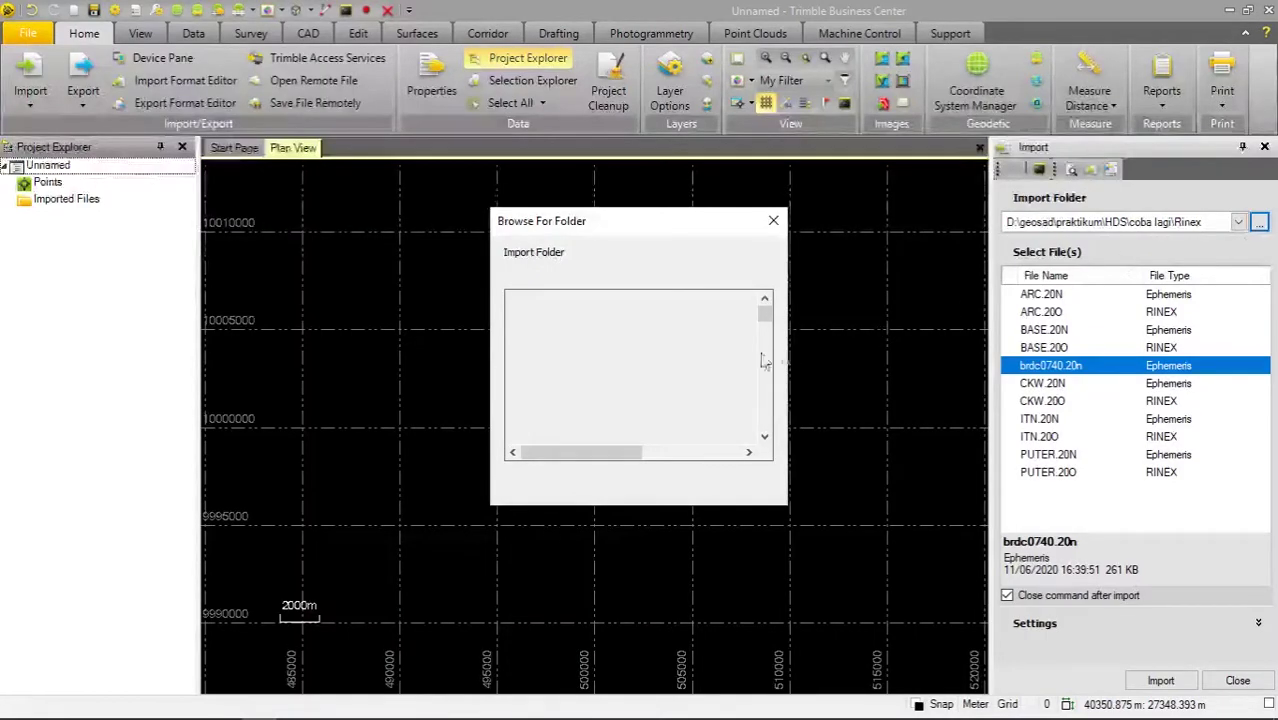
scroll(703, 397, down, 1)
scroll(622, 400, up, 5)
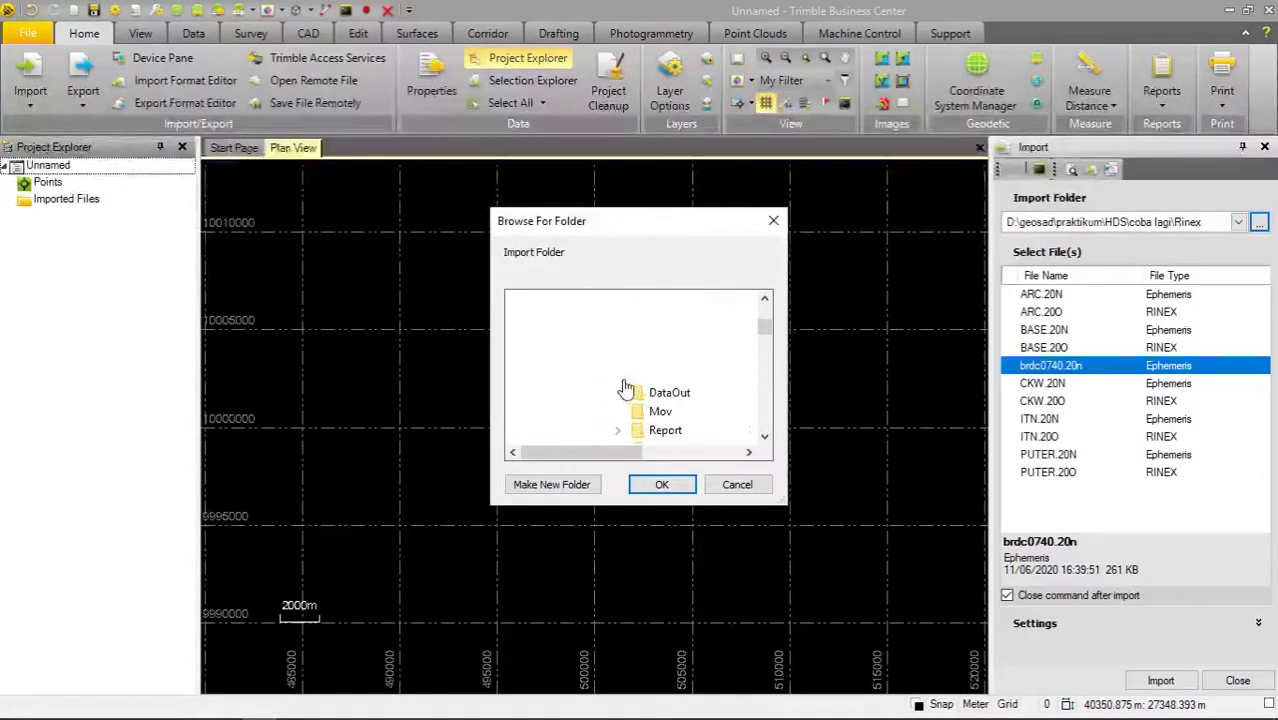
scroll(593, 395, down, 1)
scroll(590, 400, down, 6)
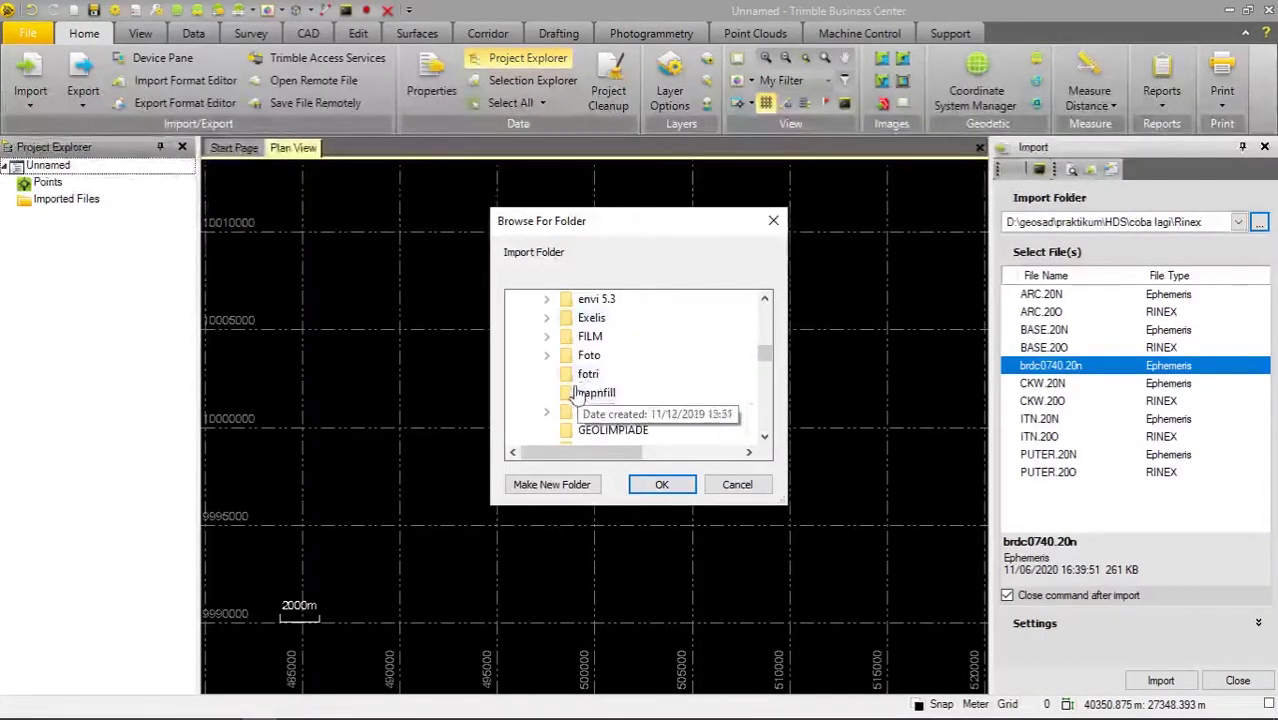
scroll(585, 405, down, 2)
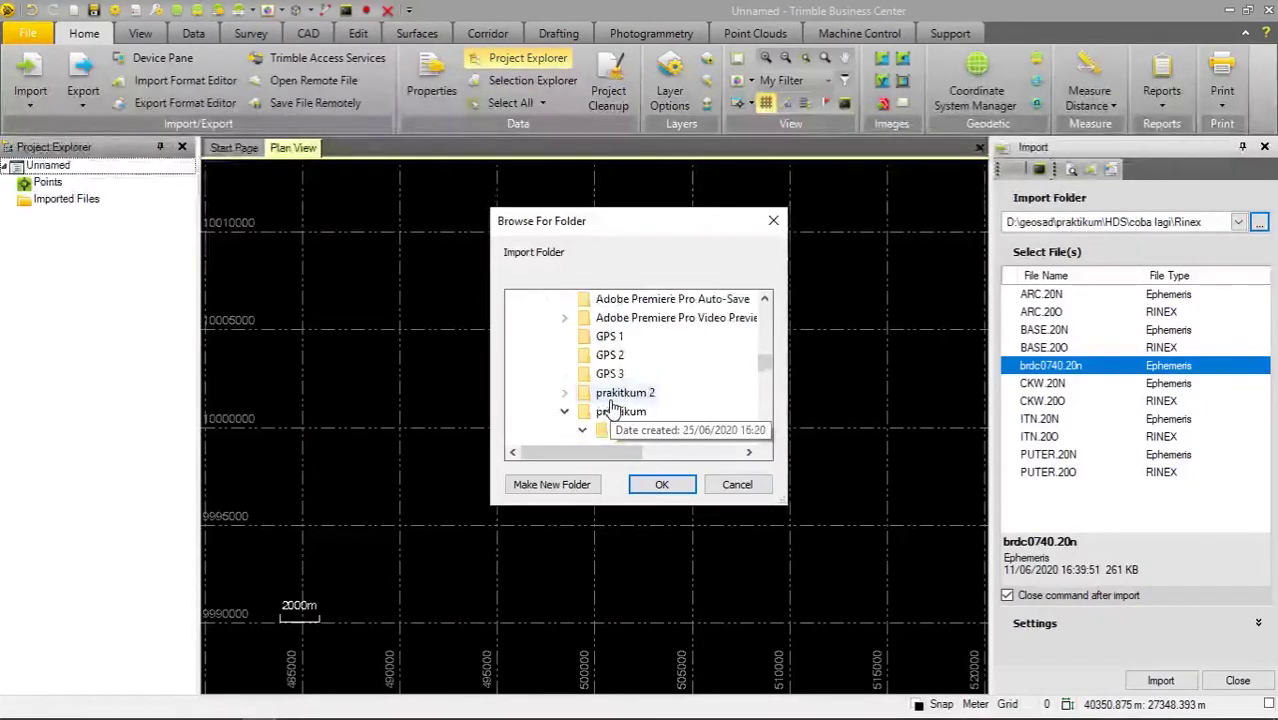
click(565, 393)
scroll(592, 399, down, 1)
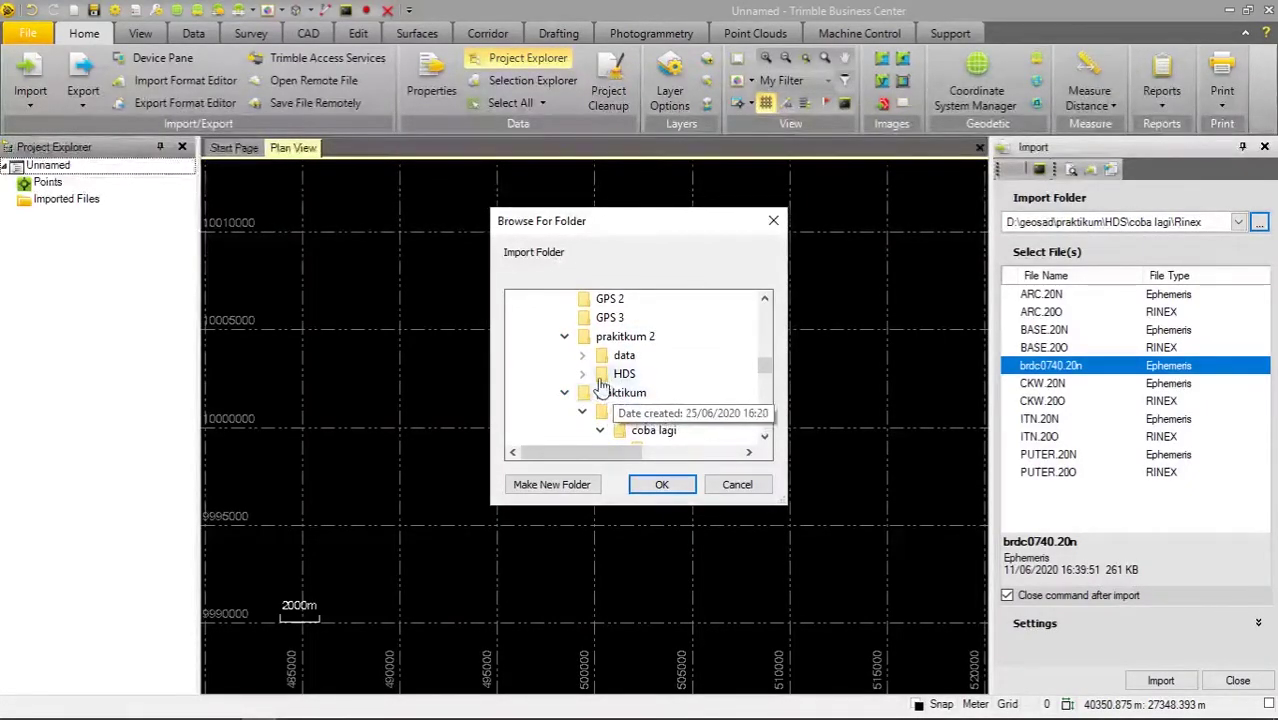
click(584, 375)
scroll(698, 383, down, 2)
click(662, 374)
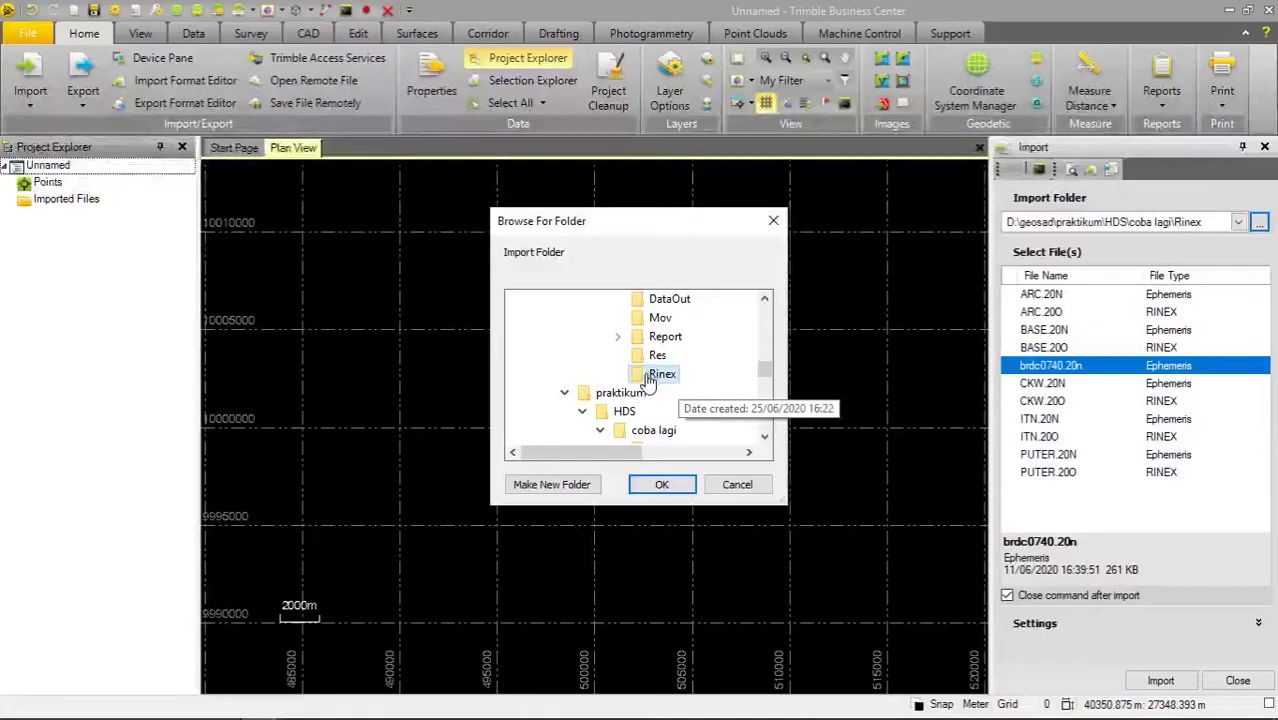
click(663, 485)
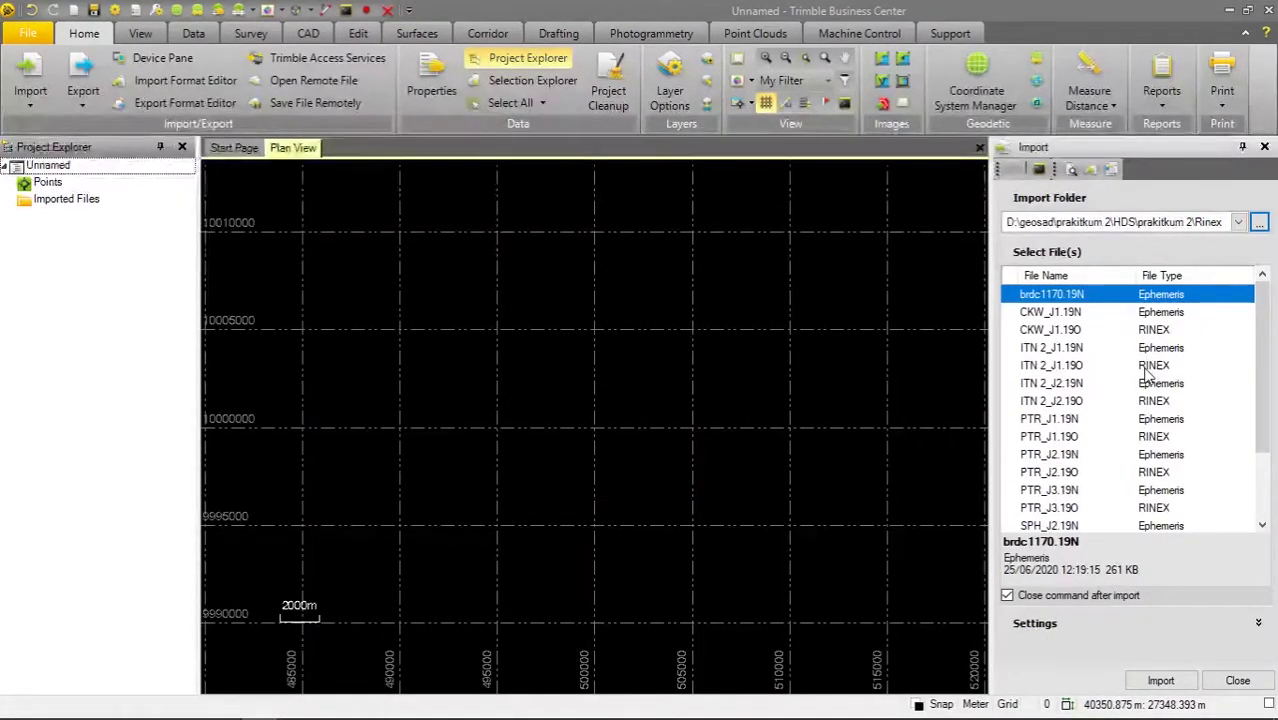
Select all the .19O RINEX observation files of CKW, ITN 2, PTR, SPH and WAA for import.
scroll(1149, 372, down, 2)
scroll(1149, 372, up, 2)
click(1140, 331)
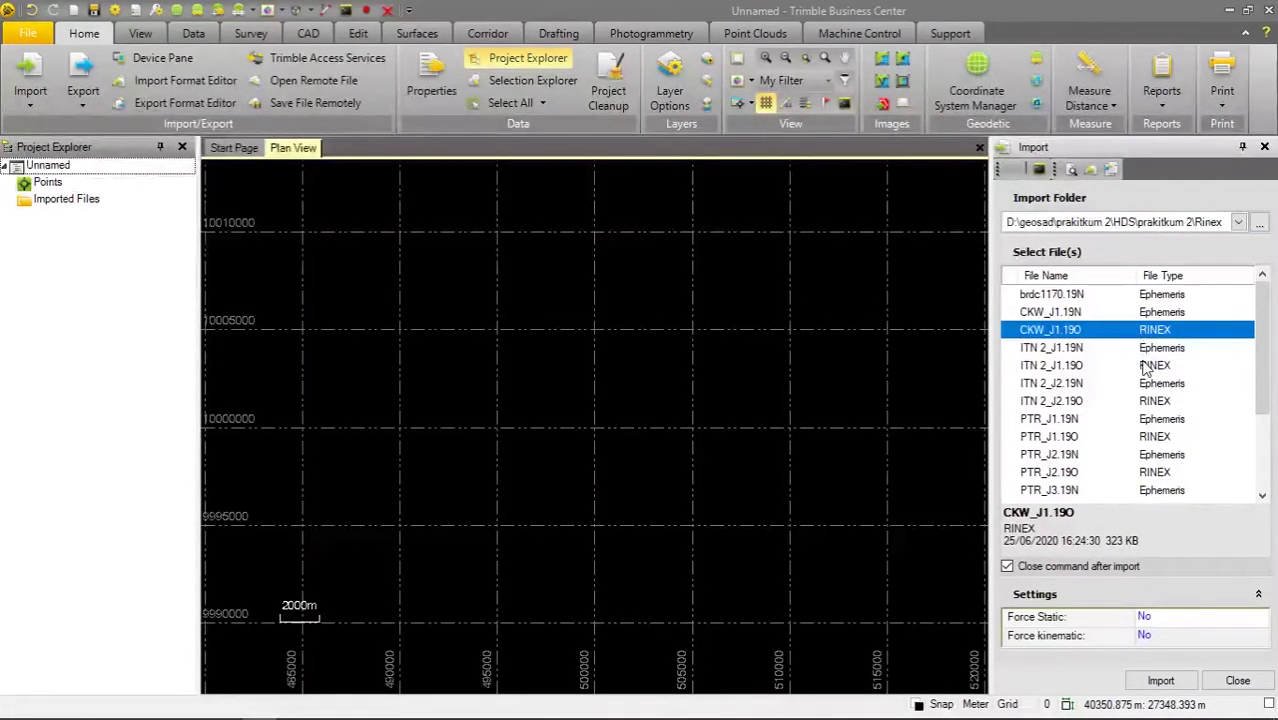
ctrl+click(1144, 366)
ctrl+click(1145, 400)
scroll(1145, 405, down, 1)
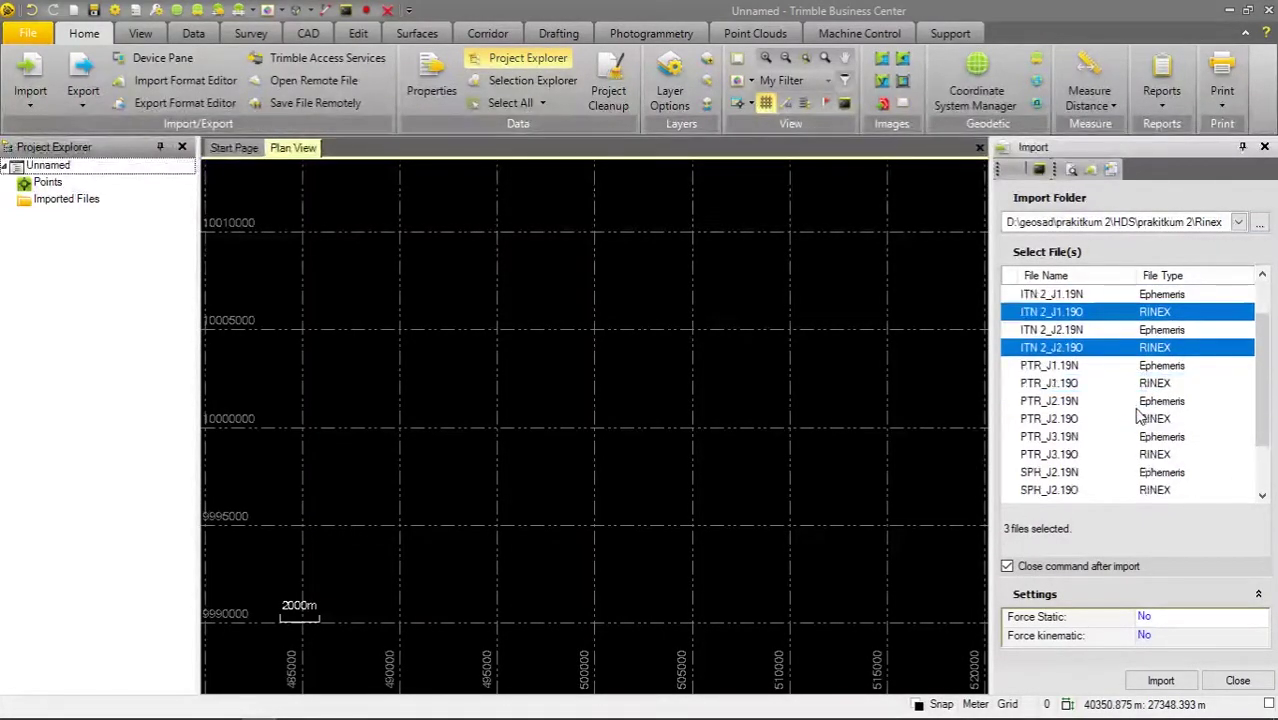
ctrl+click(1145, 385)
ctrl+click(1140, 420)
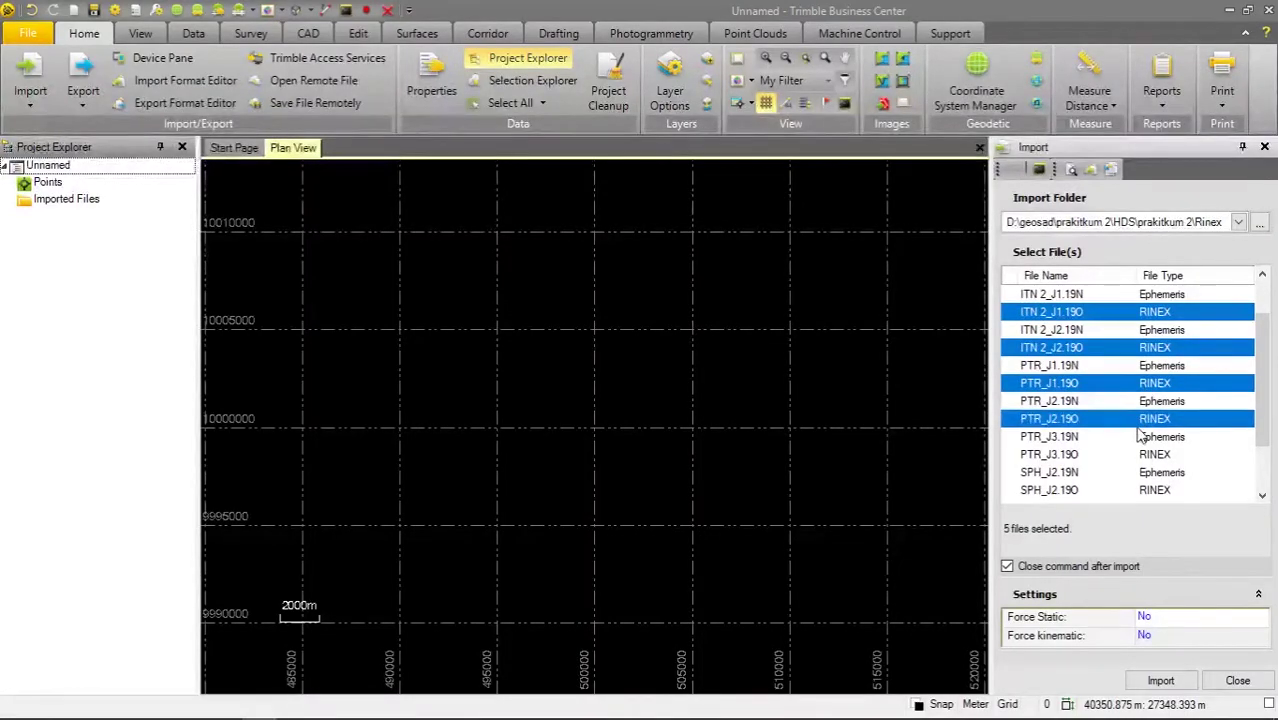
ctrl+click(1138, 456)
ctrl+click(1141, 490)
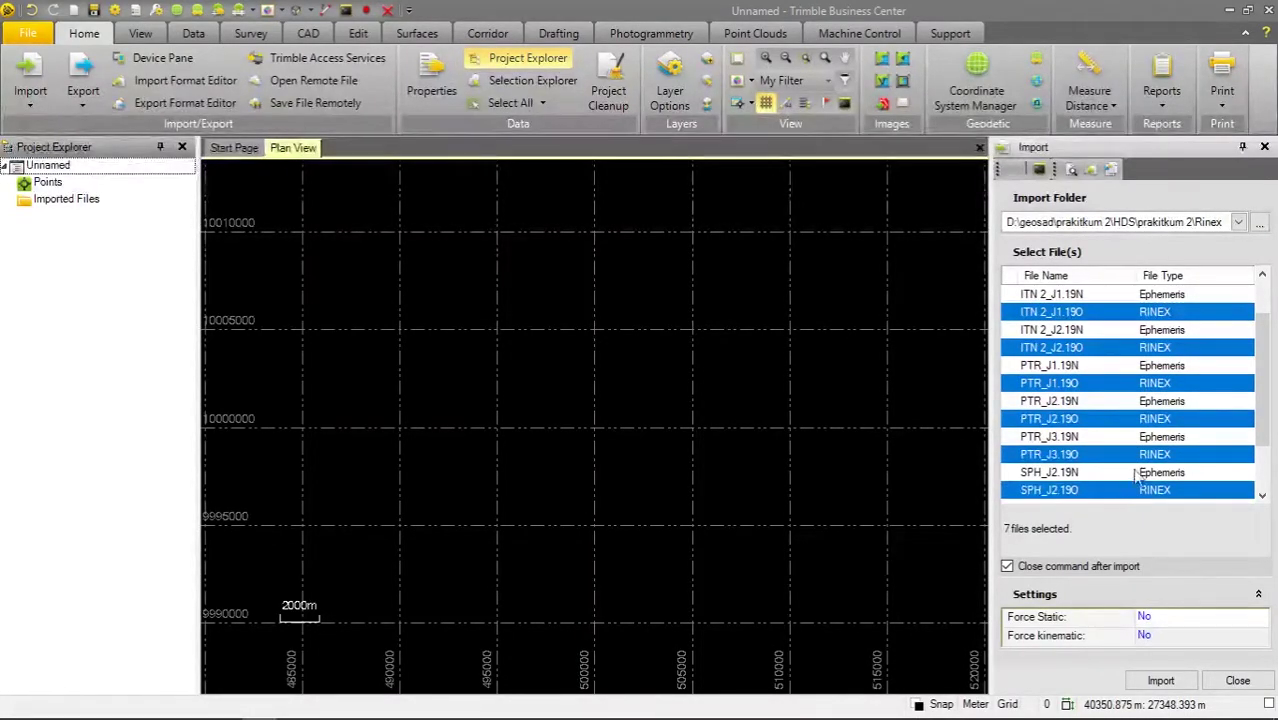
scroll(1145, 475, down, 1)
ctrl+click(1157, 455)
ctrl+click(1158, 490)
Add the brdc1170.19N ephemeris file to the selection and import the selected files.
scroll(1148, 400, up, 2)
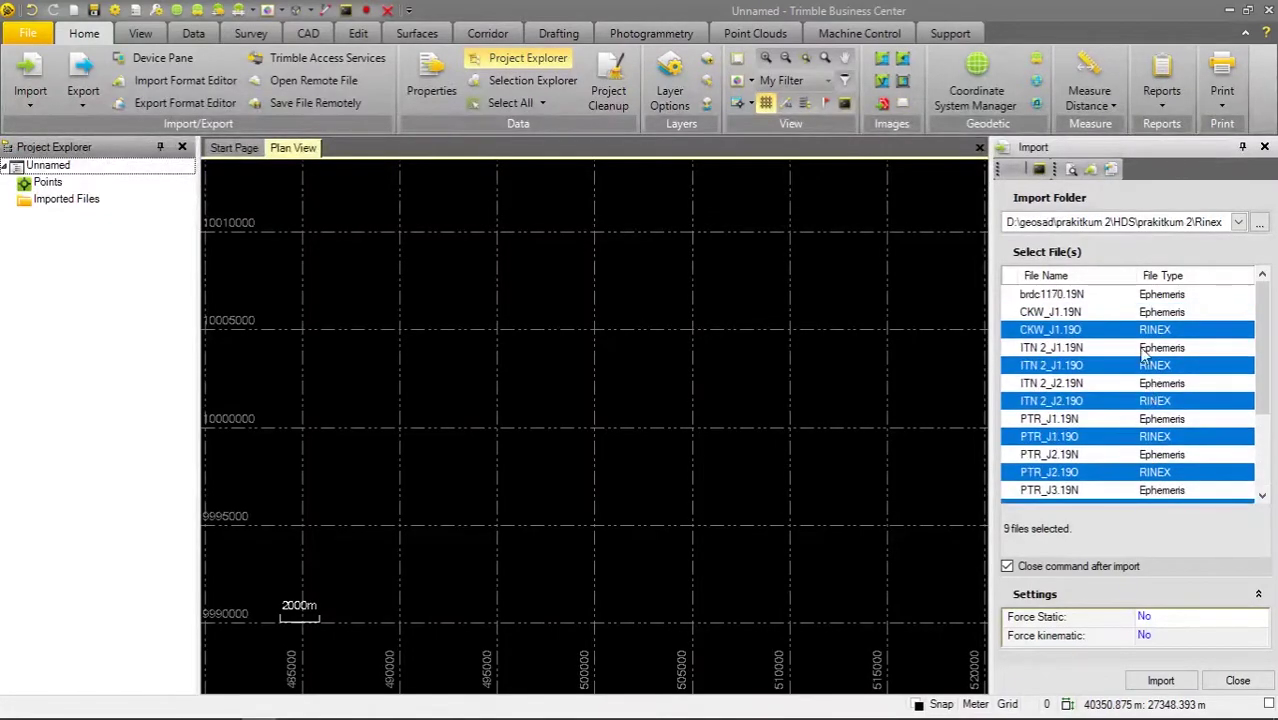
ctrl+click(1142, 295)
scroll(1155, 340, down, 2)
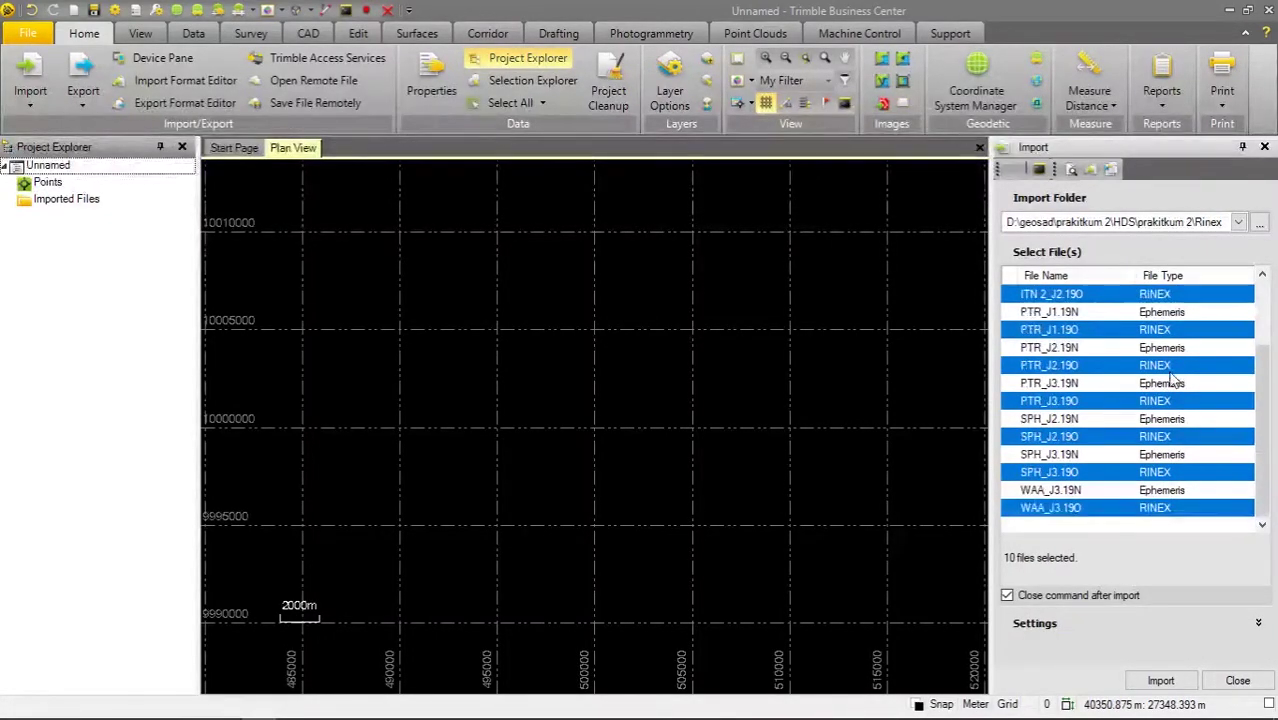
scroll(1172, 377, up, 2)
click(1160, 680)
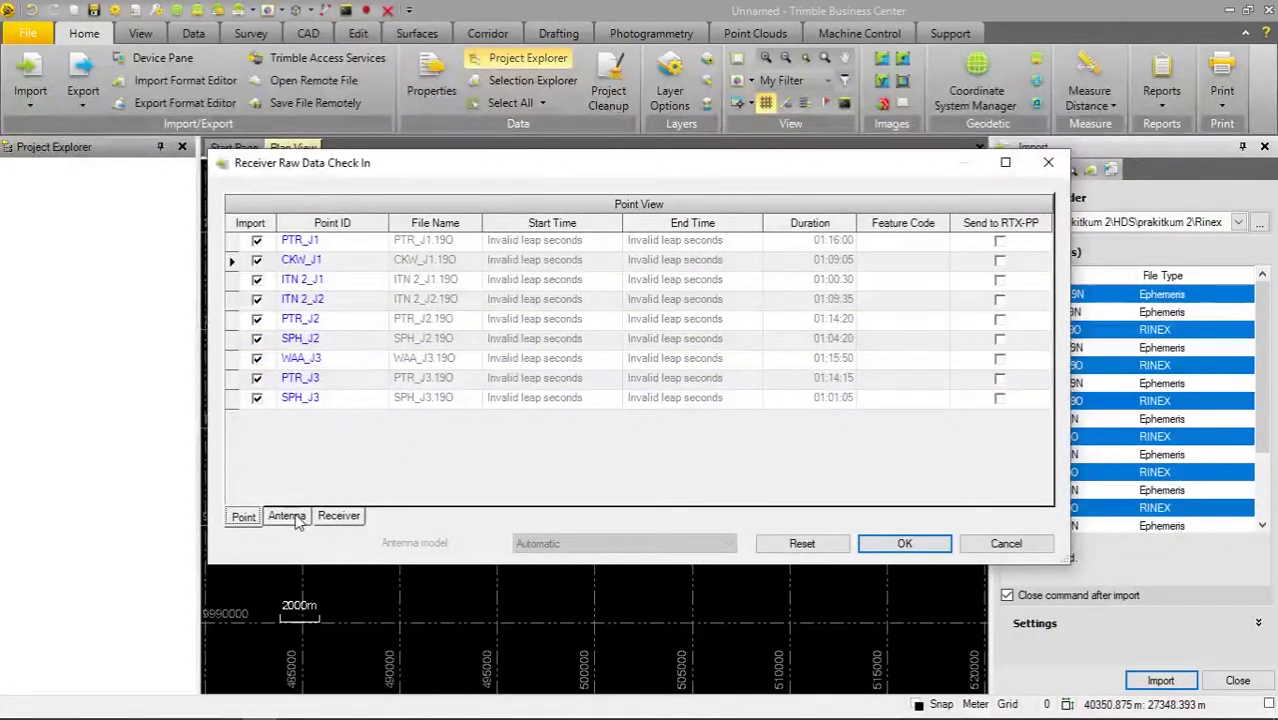
In the antenna data of the raw data check-in, set the manufacturer of PTR_J1 and CKW_J1 to Hi-Target.
click(288, 516)
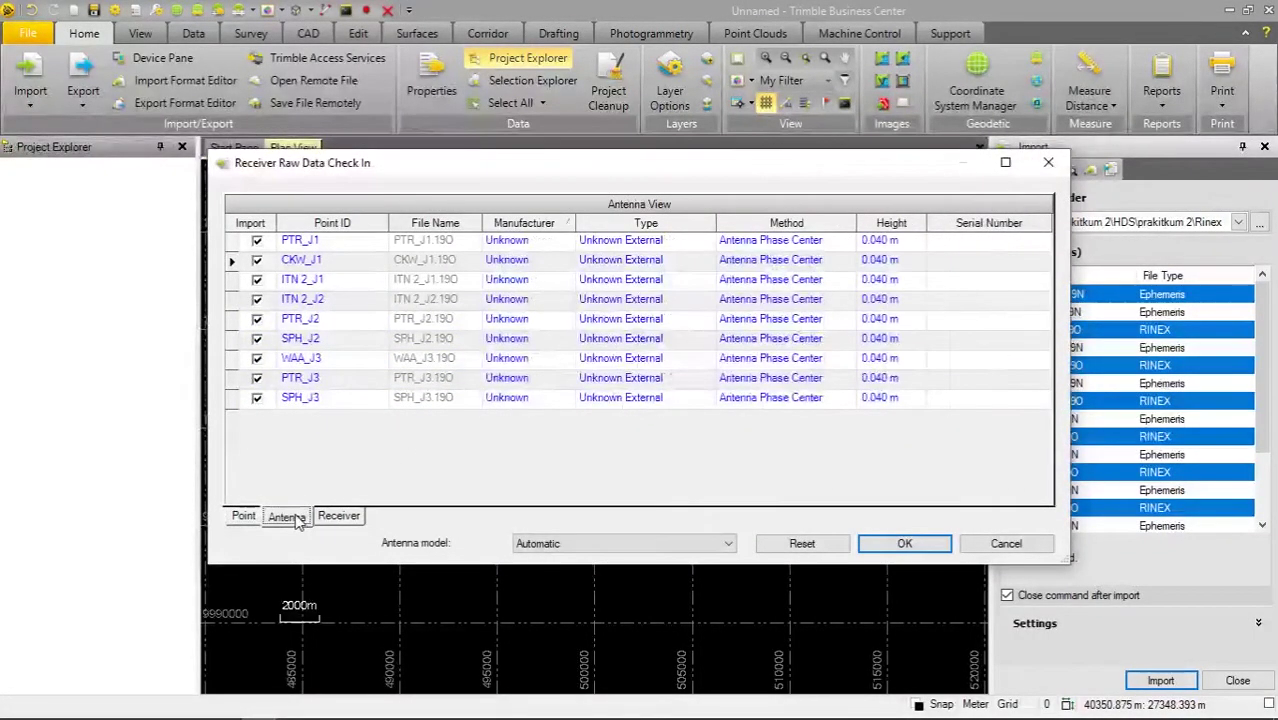
click(529, 246)
click(531, 247)
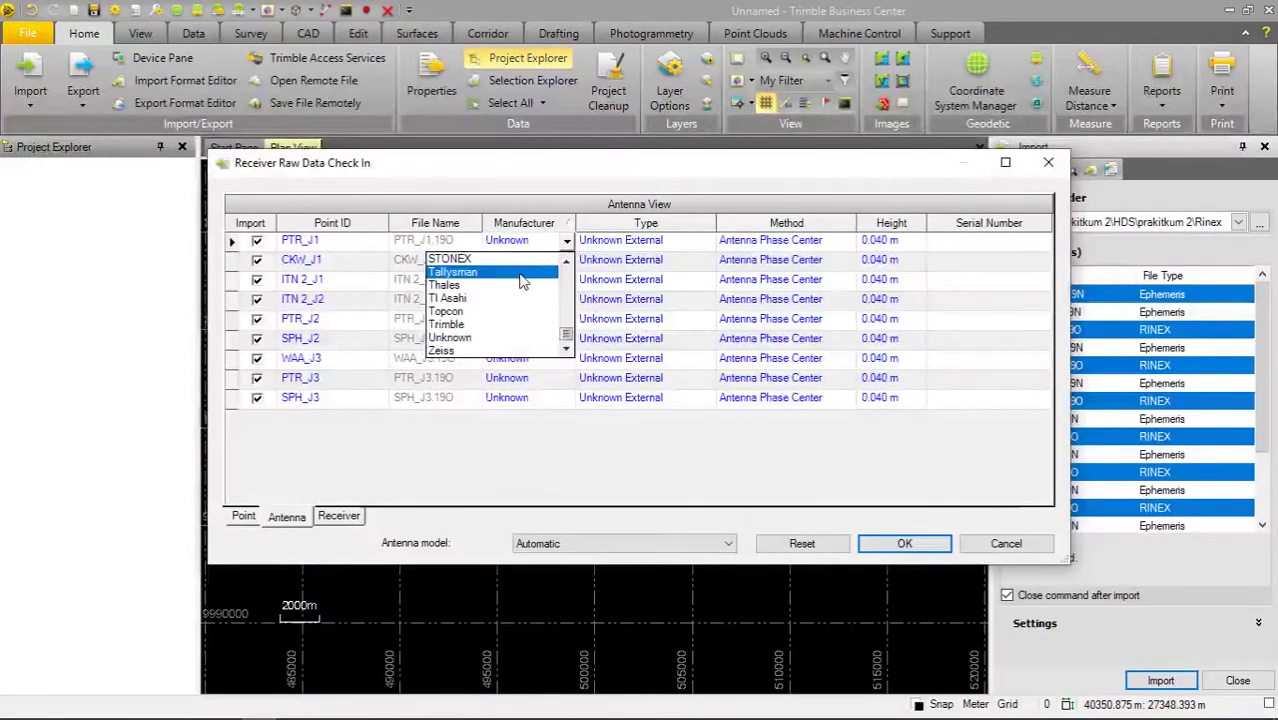
key(h)
click(513, 288)
click(528, 261)
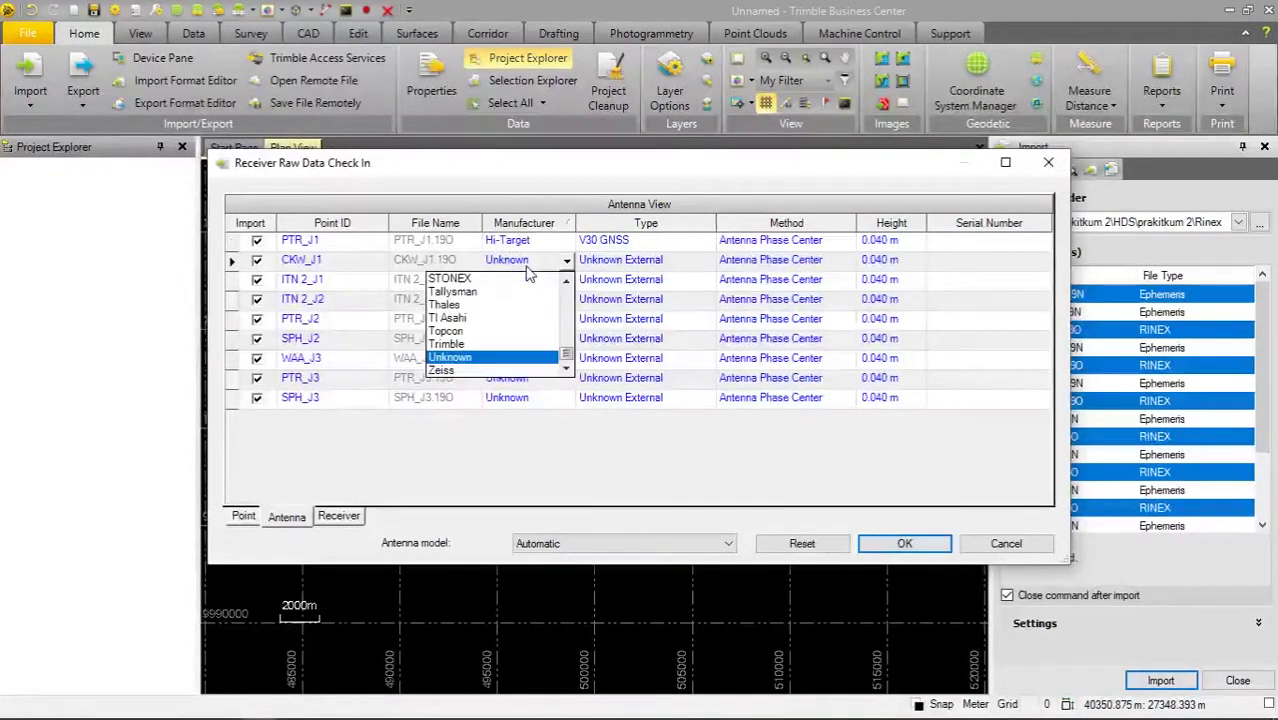
key(h)
click(508, 305)
Set the antenna manufacturer of ITN 2_J1 and ITN 2_J2 to Hi-Target.
click(515, 280)
click(515, 280)
key(h)
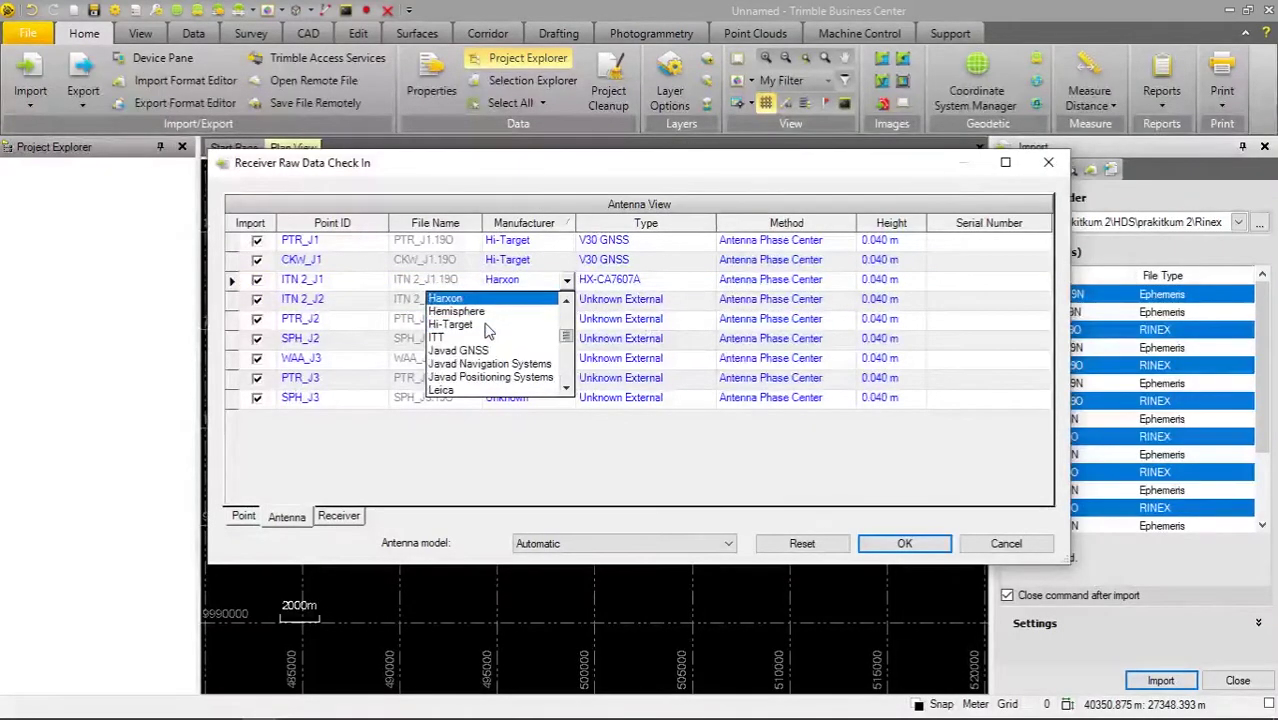
click(482, 326)
click(512, 302)
click(512, 302)
key(h)
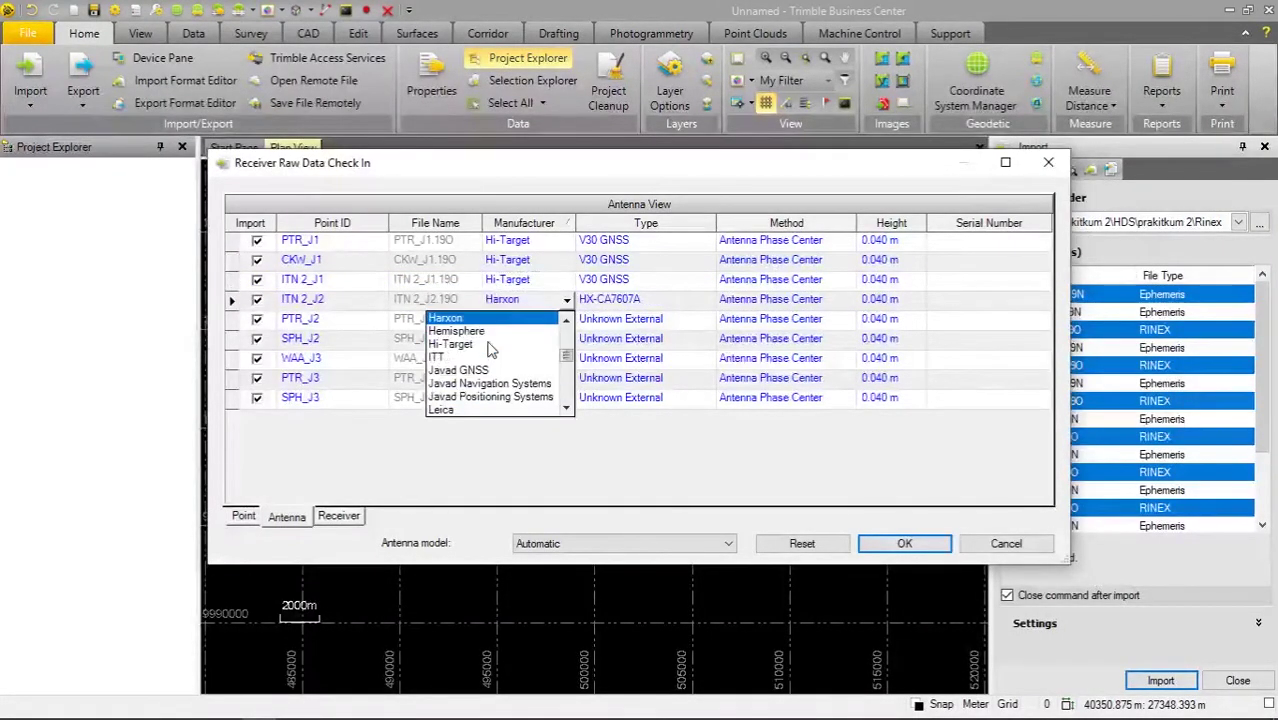
click(474, 343)
Set the antenna manufacturer of PTR_J2 and SPH_J2 to Hi-Target.
click(510, 318)
click(510, 318)
key(h)
click(482, 364)
click(508, 338)
click(508, 338)
key(h)
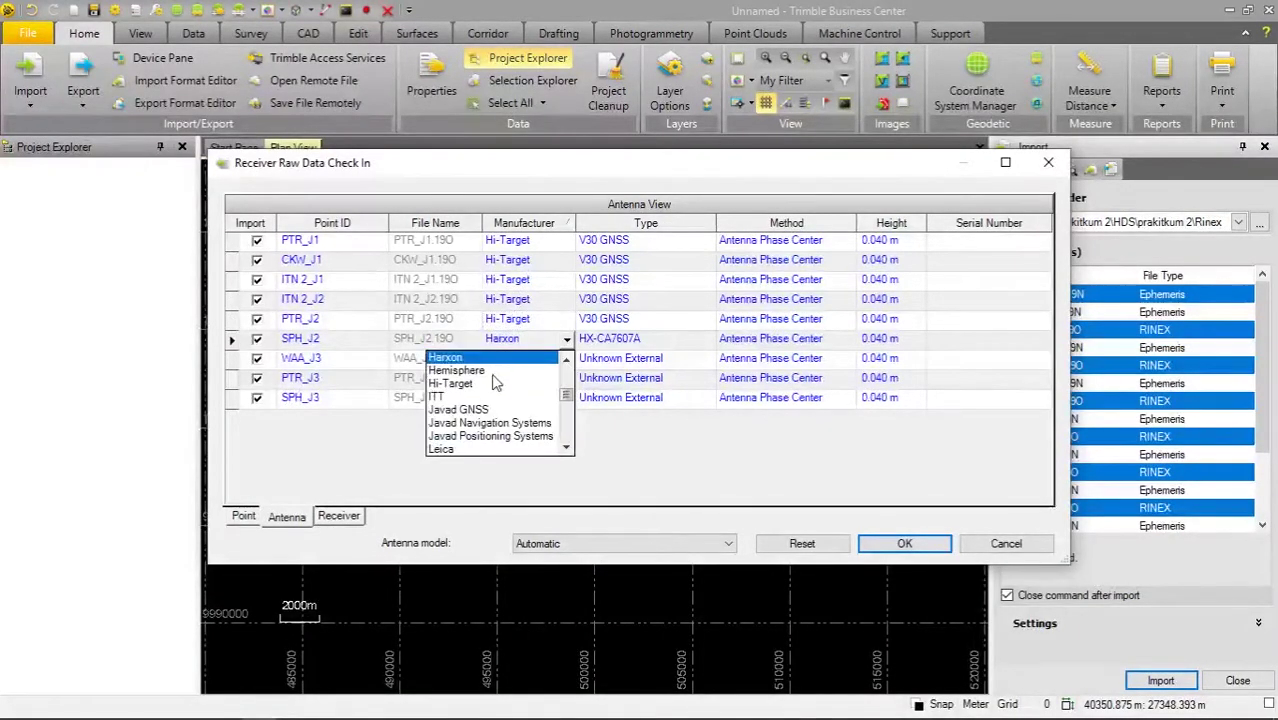
click(466, 388)
Set the antenna manufacturer of WAA_J3, PTR_J3 and SPH_J3 to Hi-Target and complete the raw data check-in.
click(508, 358)
click(508, 358)
key(h)
click(510, 384)
click(527, 386)
click(527, 386)
key(h)
click(497, 420)
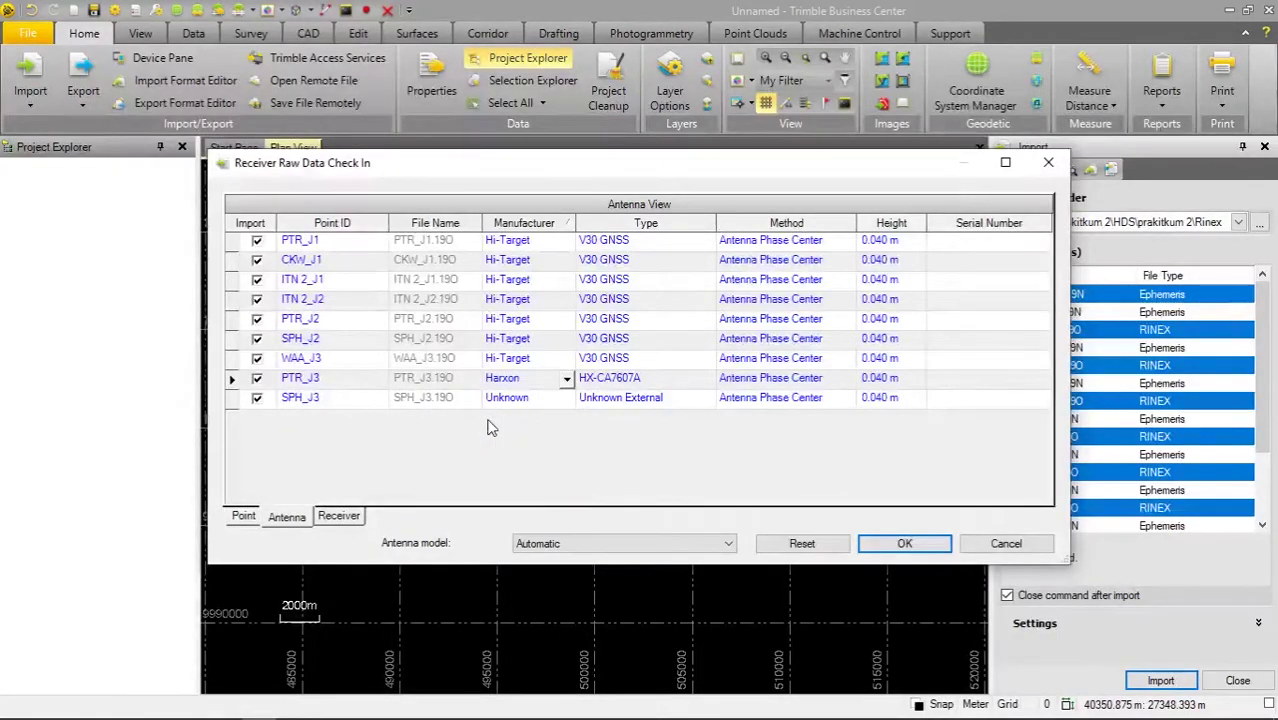
click(514, 399)
click(514, 399)
key(h)
click(498, 442)
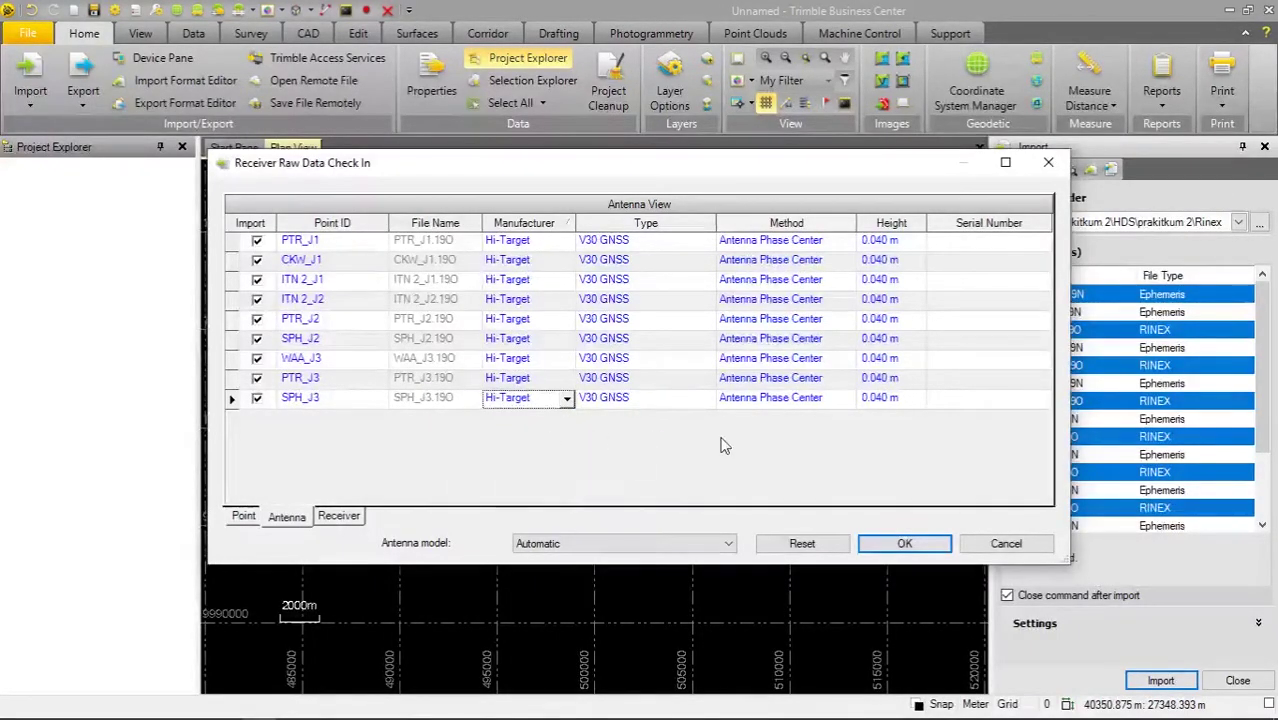
click(905, 543)
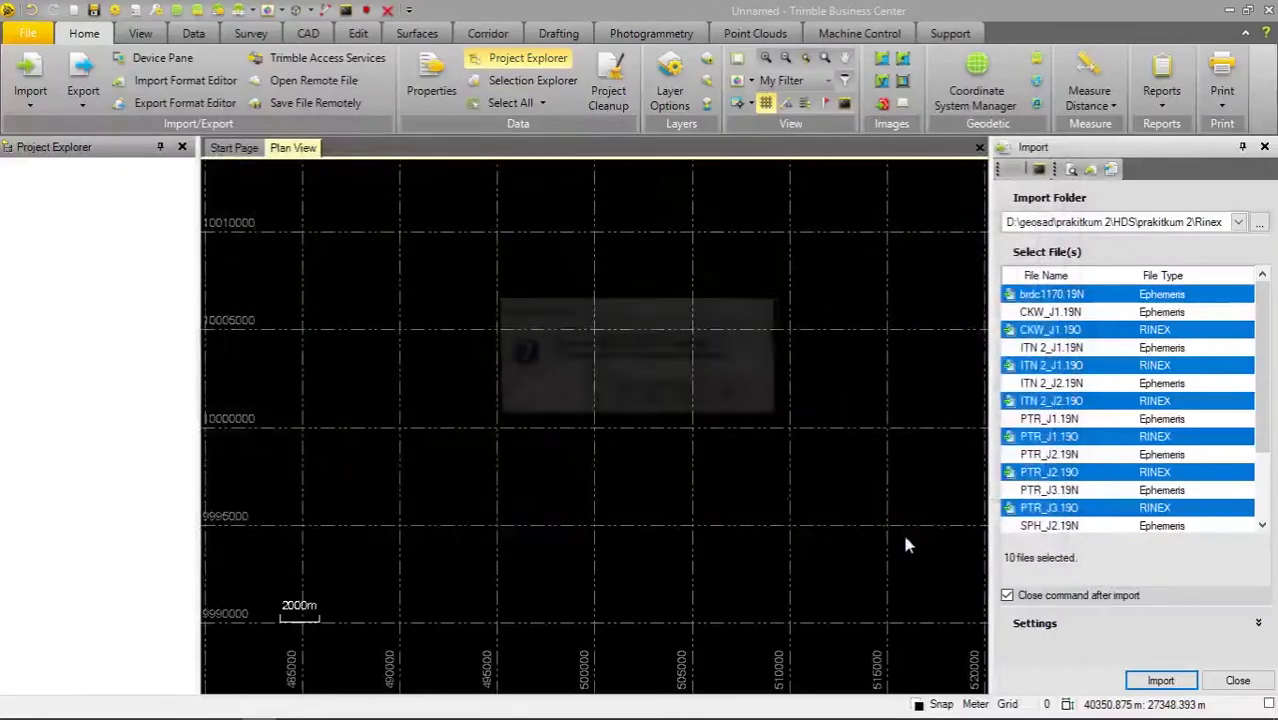
click(733, 396)
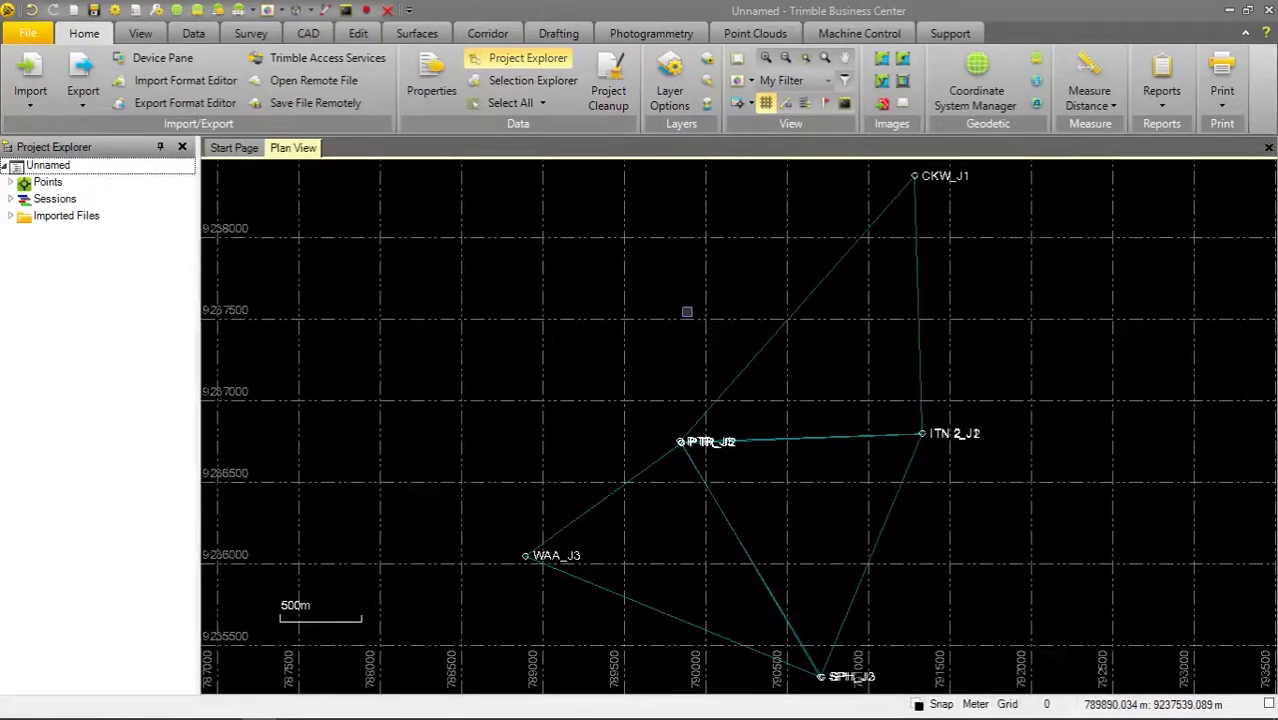
Examine the imported baseline network in the plan view and expand the project's sessions and points.
drag(687, 312, 615, 292)
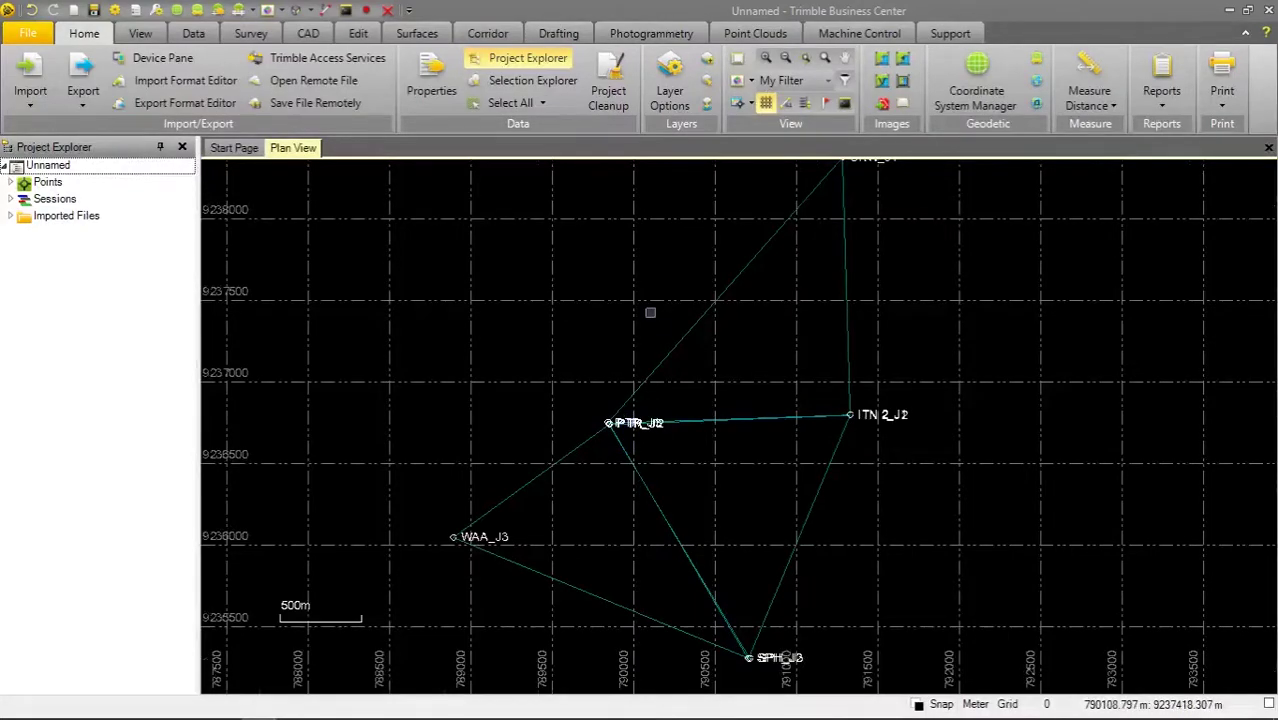
scroll(653, 308, up, 1)
drag(653, 308, 612, 325)
drag(644, 266, 835, 345)
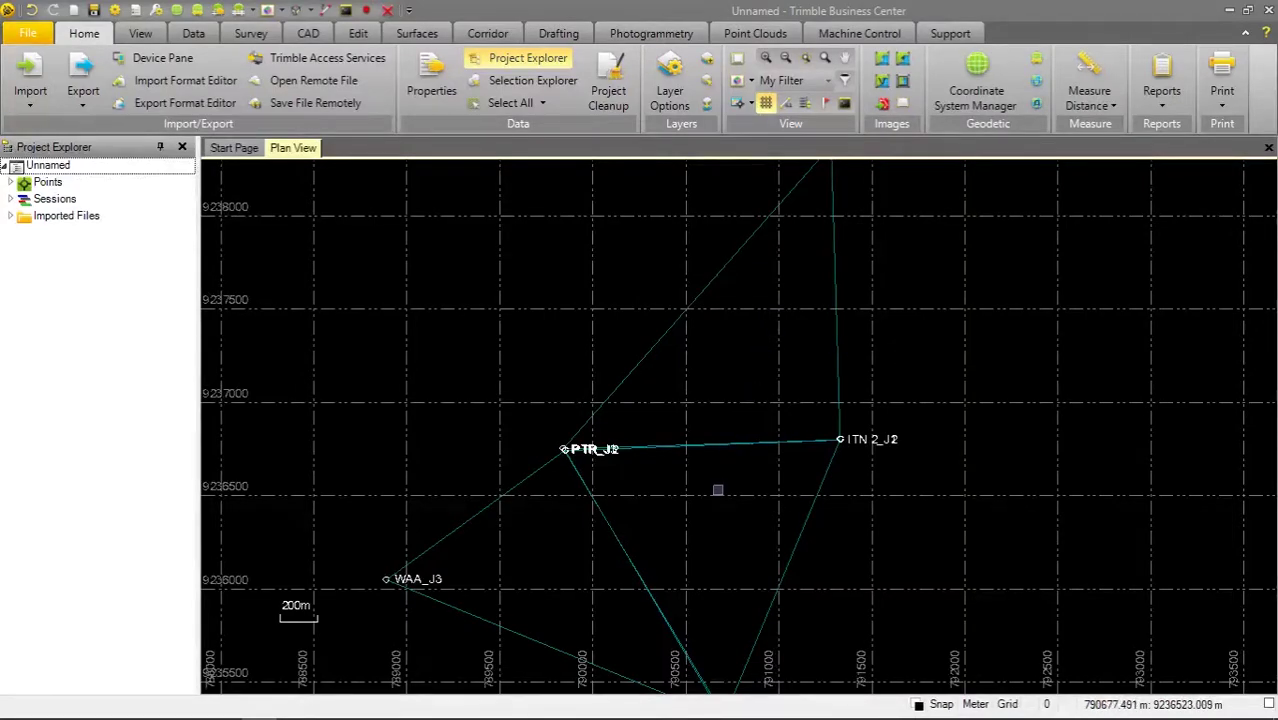
click(10, 198)
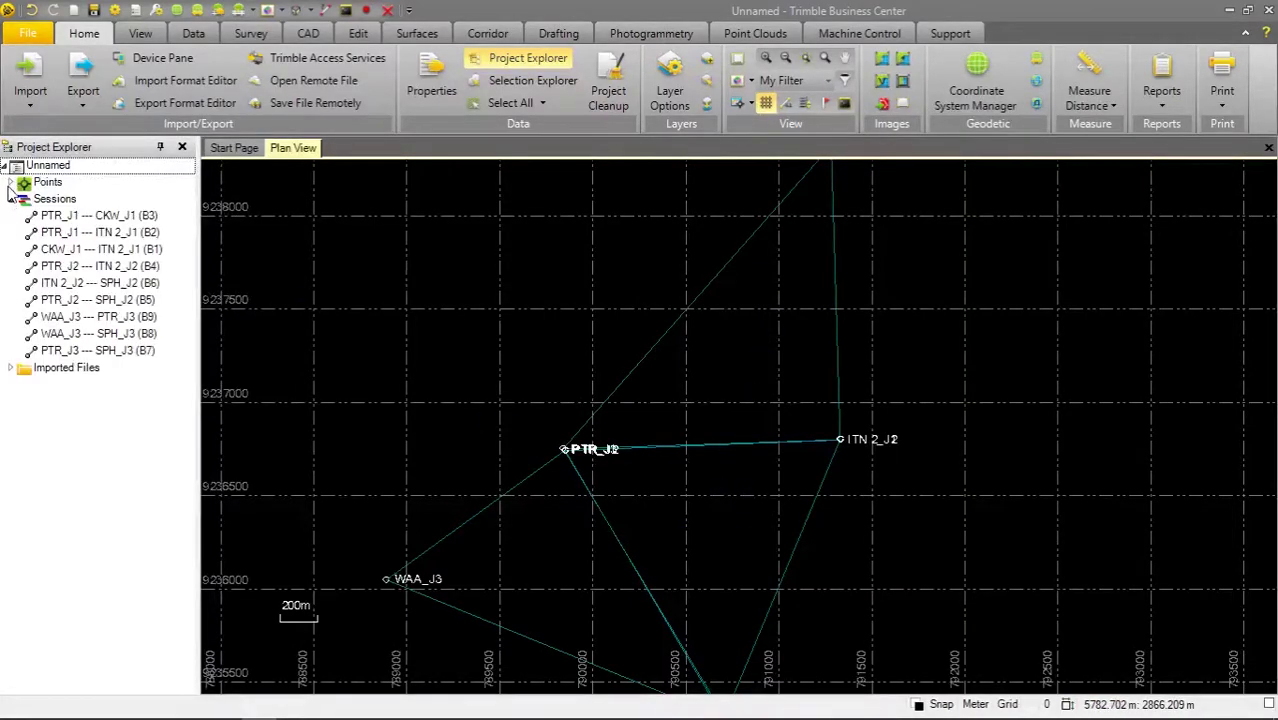
click(10, 182)
Highlight the J1, J2 and J3 session baselines group by group to see which loop each forms in the network.
click(112, 372)
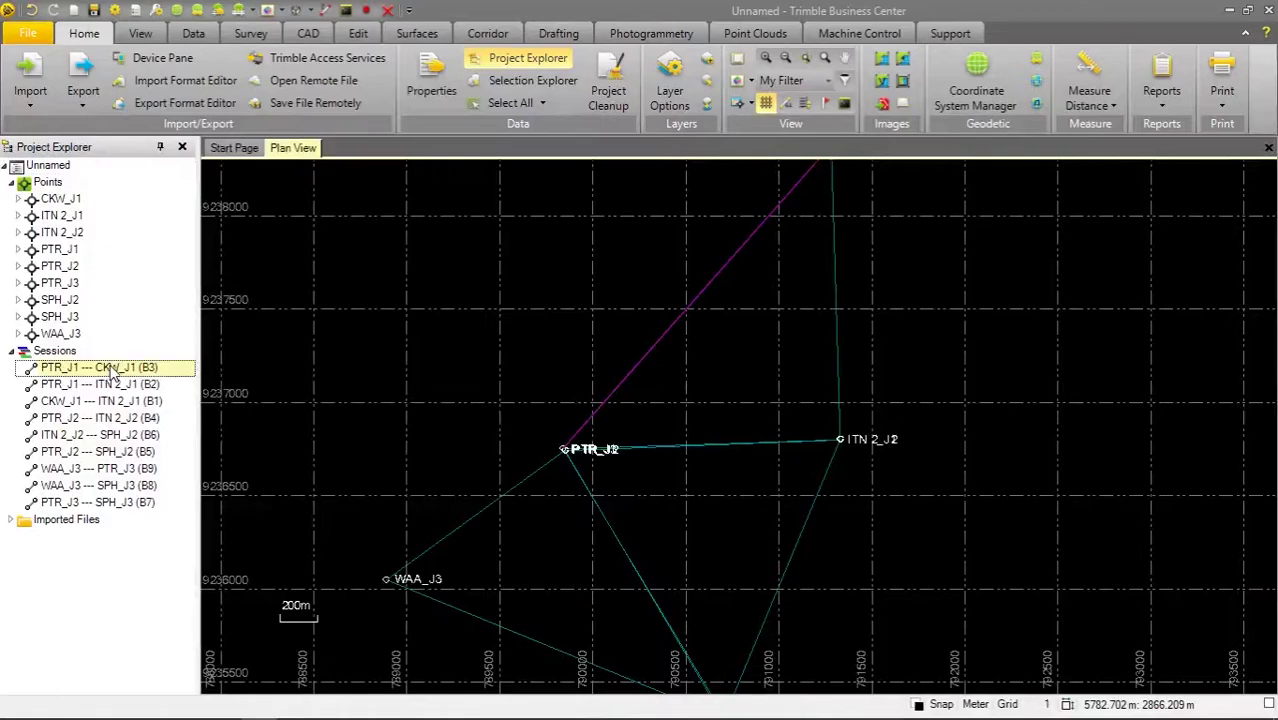
click(112, 400)
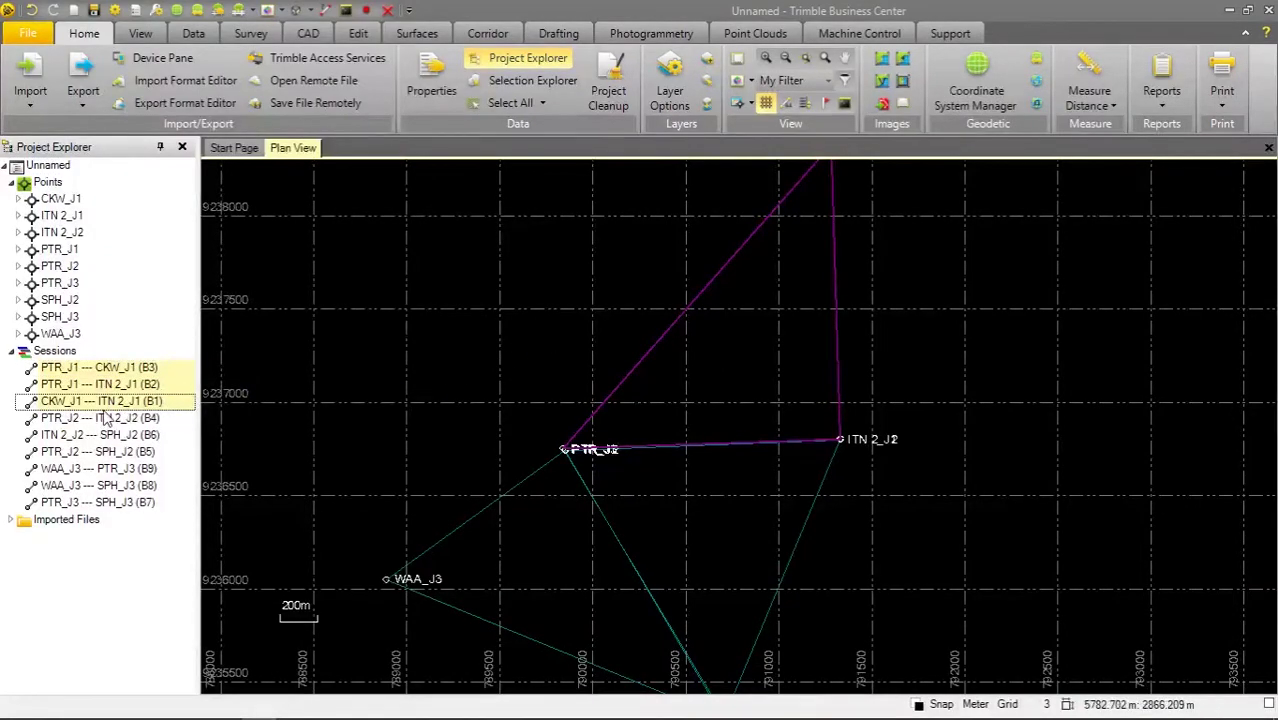
click(118, 418)
shift+click(135, 452)
click(135, 470)
shift+click(134, 502)
click(414, 415)
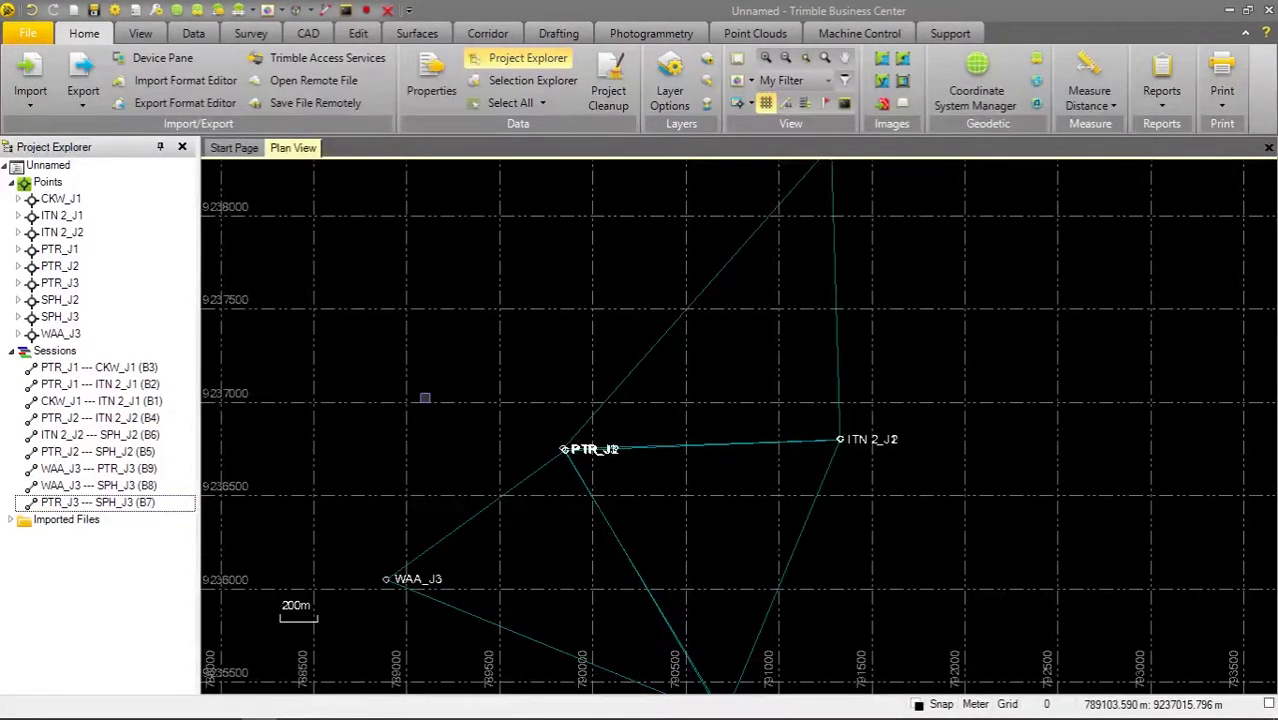
scroll(425, 398, down, 2)
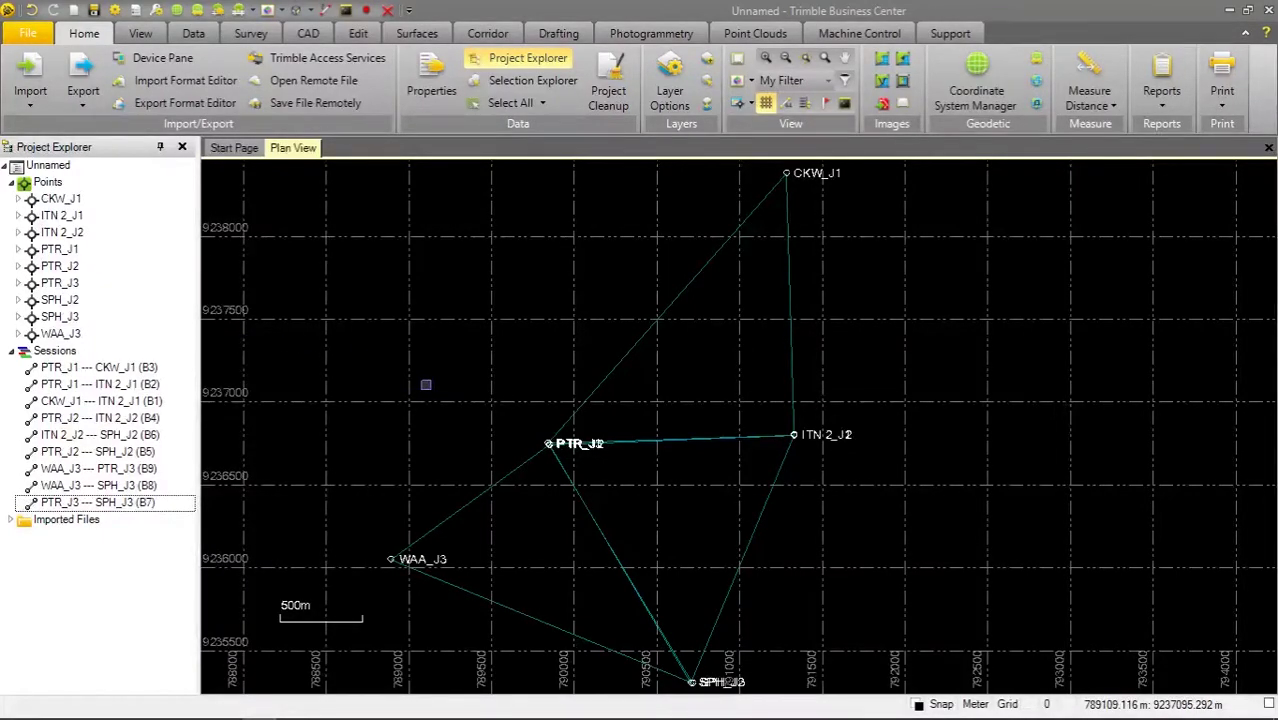
Start adding a grid coordinate to point ITN 2_J1 and set its easting to 791330.688.
right_click(68, 218)
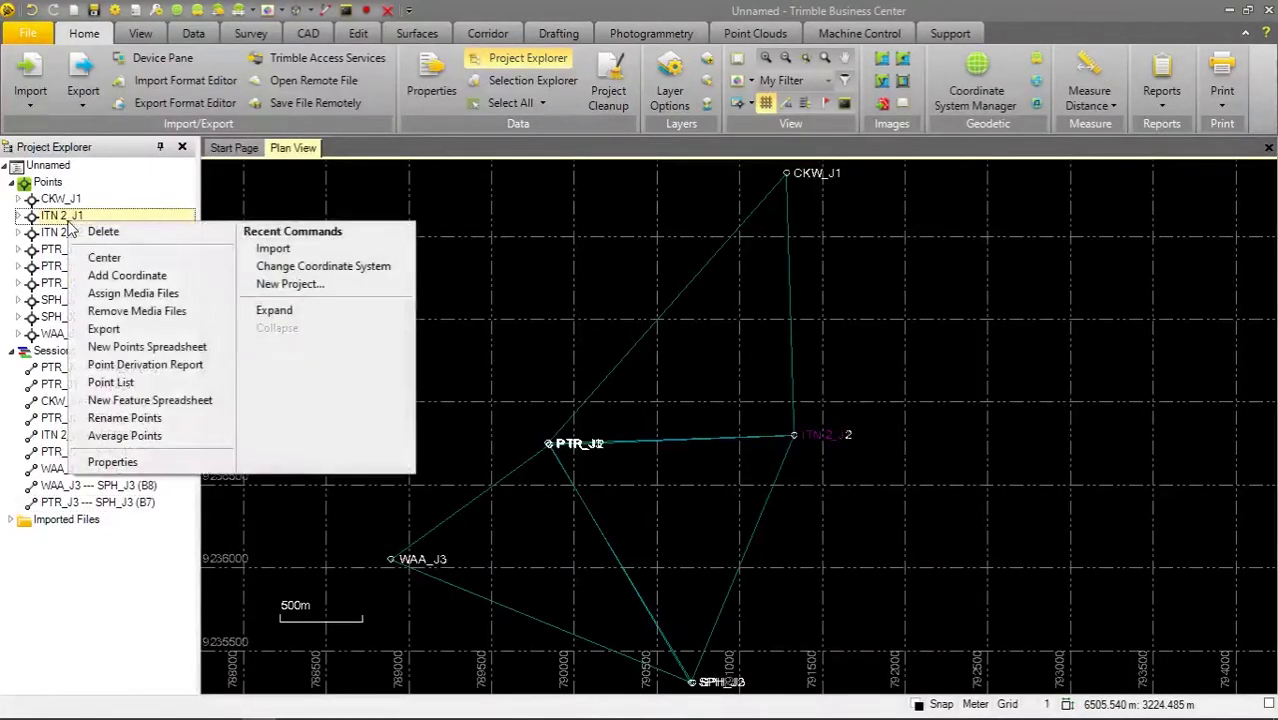
click(127, 276)
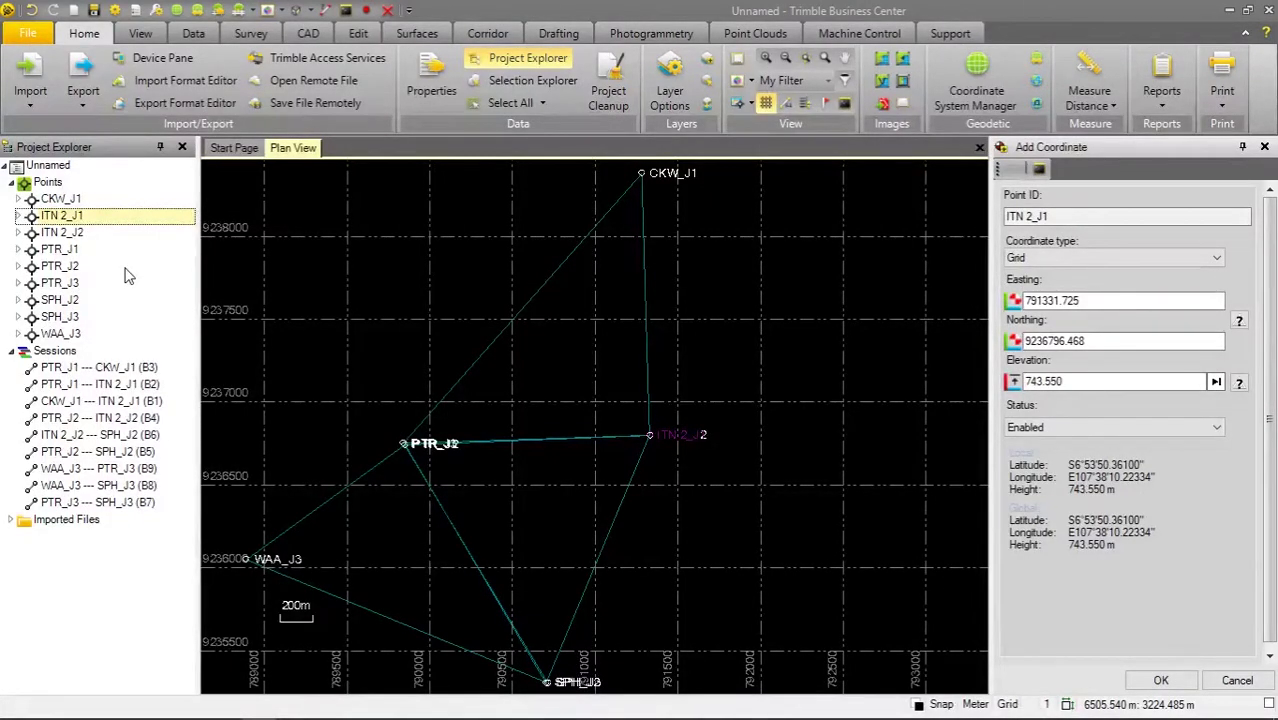
click(1051, 300)
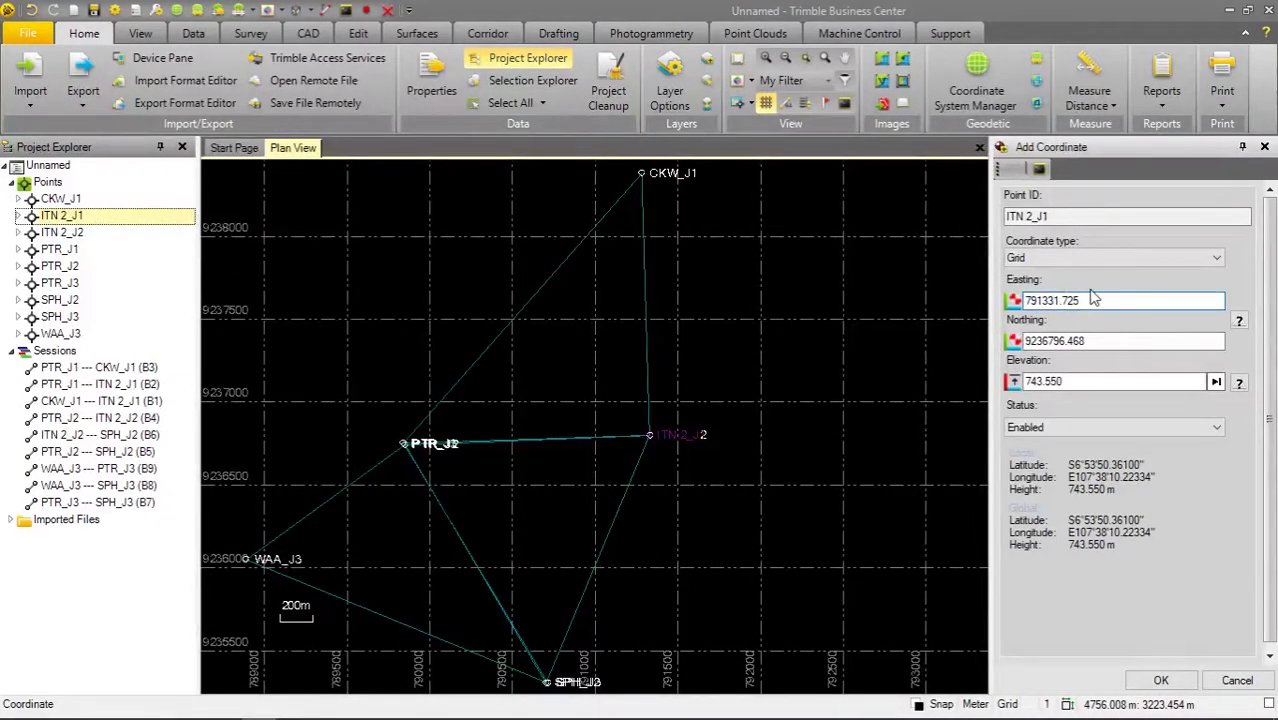
key(Right)
text(688)
key(Left)
text(0)
Set the northing of the ITN 2_J1 coordinate to 9236800.284.
click(1100, 342)
key(BackSpace)
key(BackSpace)
text(8)
text(84)
key(BackSpace)
key(BackSpace)
key(BackSpace)
key(BackSpace)
text(800)
Set the elevation of the ITN 2_J1 coordinate to 747.317.
click(1091, 378)
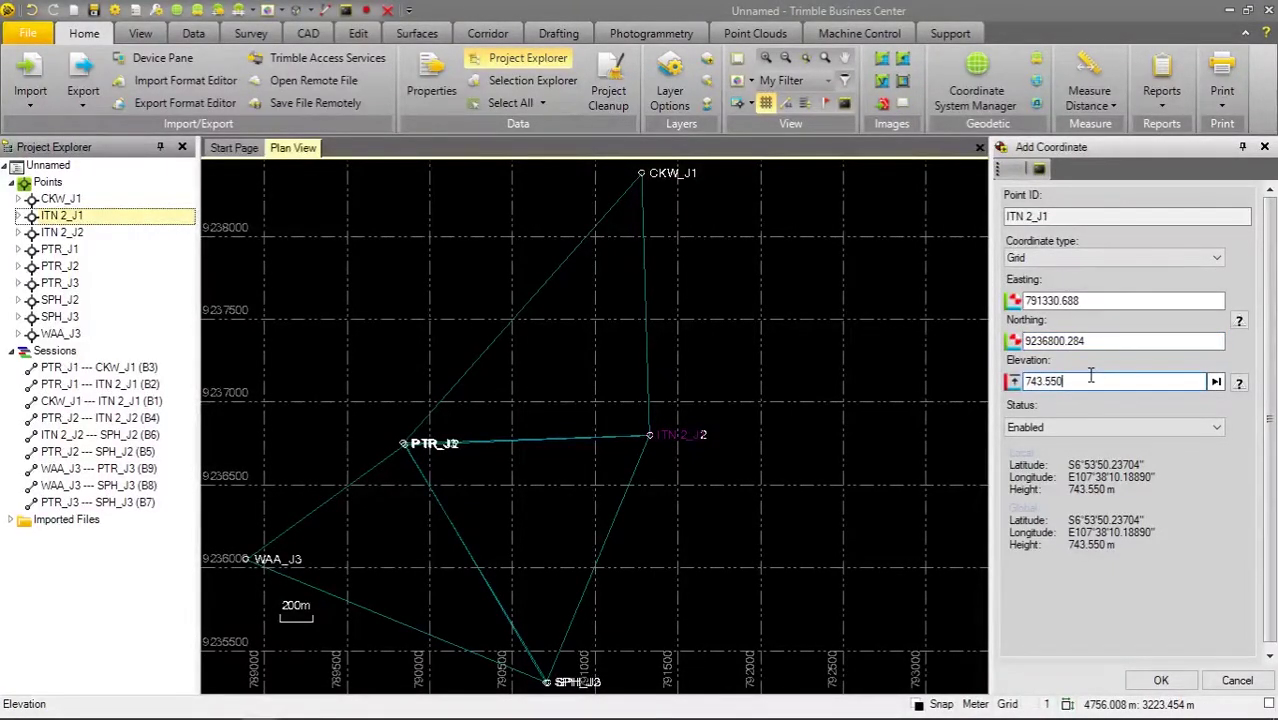
key(BackSpace)
text(7.)
text(317)
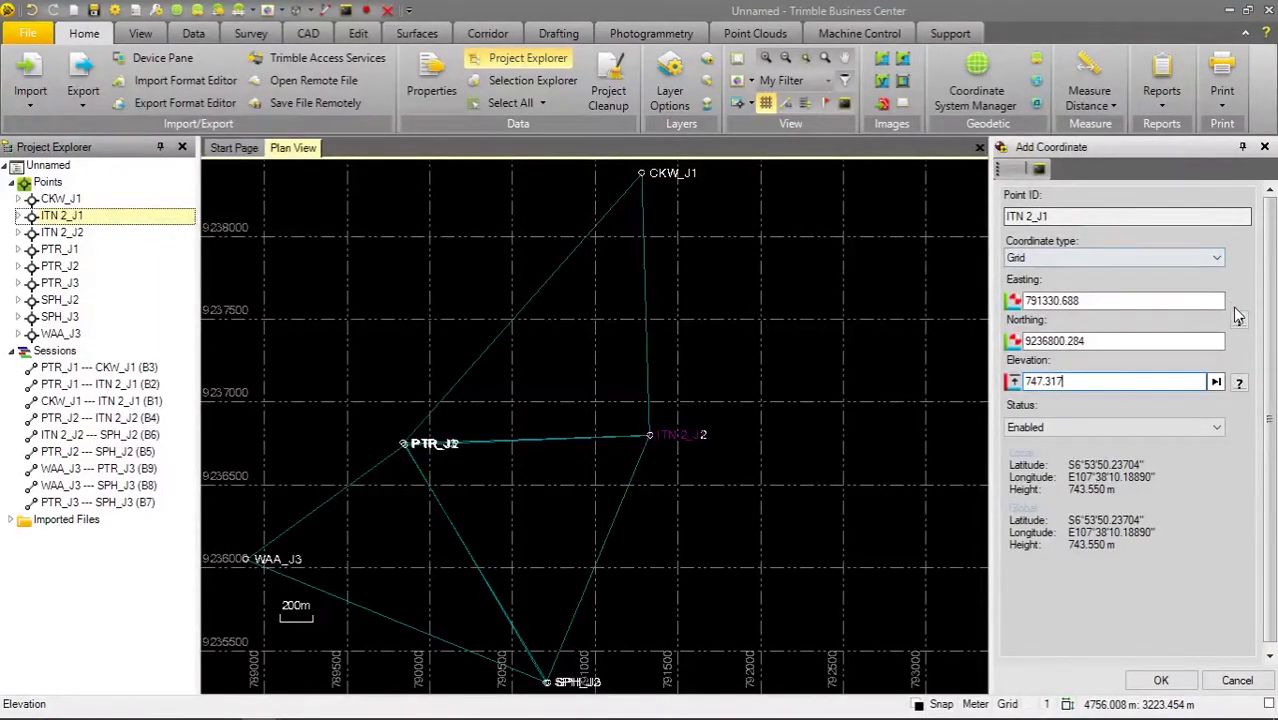
Mark both the horizontal position and the elevation of ITN 2_J1 as control quality and save the coordinate.
click(1239, 320)
click(1232, 345)
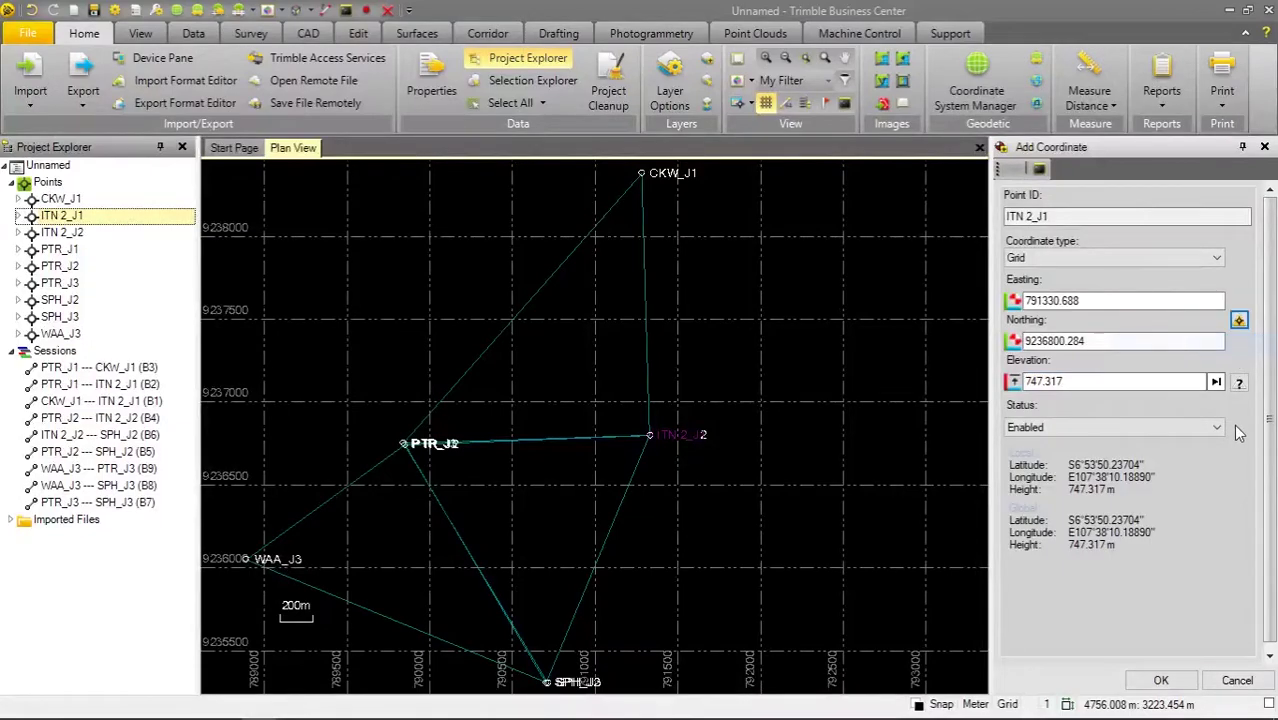
click(1239, 383)
click(1222, 405)
click(1160, 680)
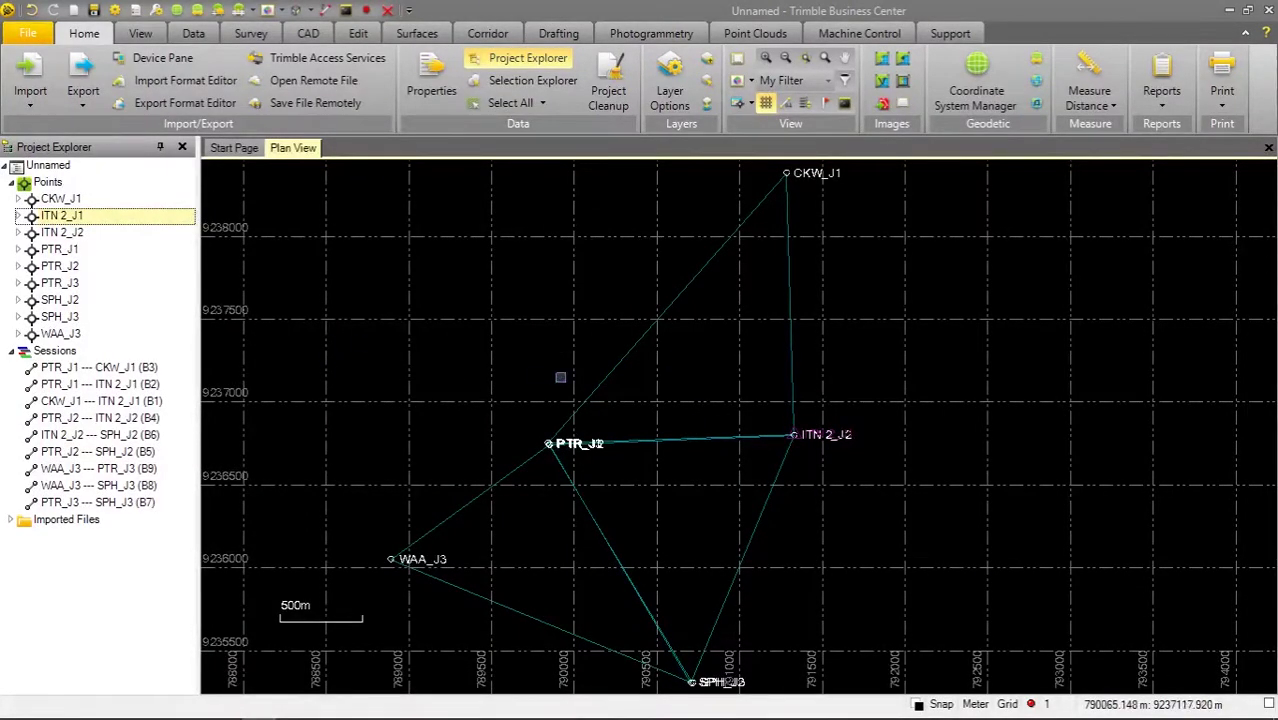
In the session editor for baseline PTR_J1 --- CKW_J1 (B3), exclude the missing-data spans of G 9 and the other interrupted satellites, and accept the edits.
click(133, 370)
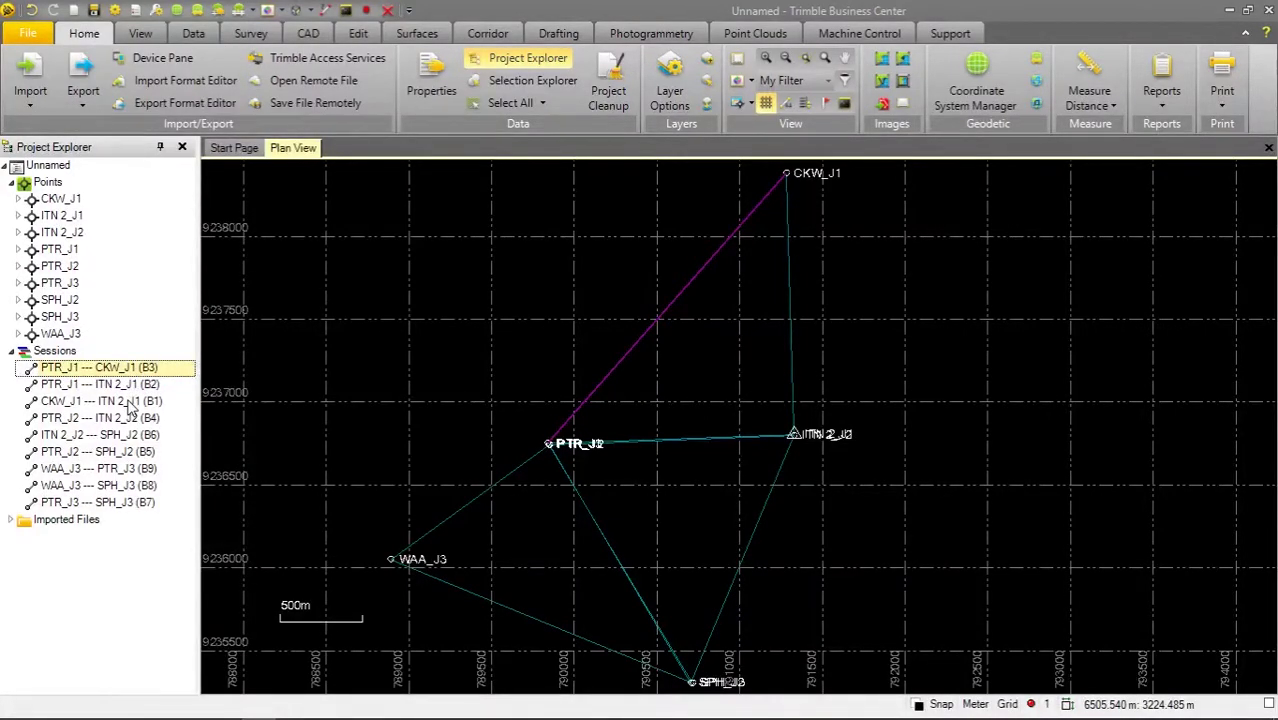
right_click(115, 369)
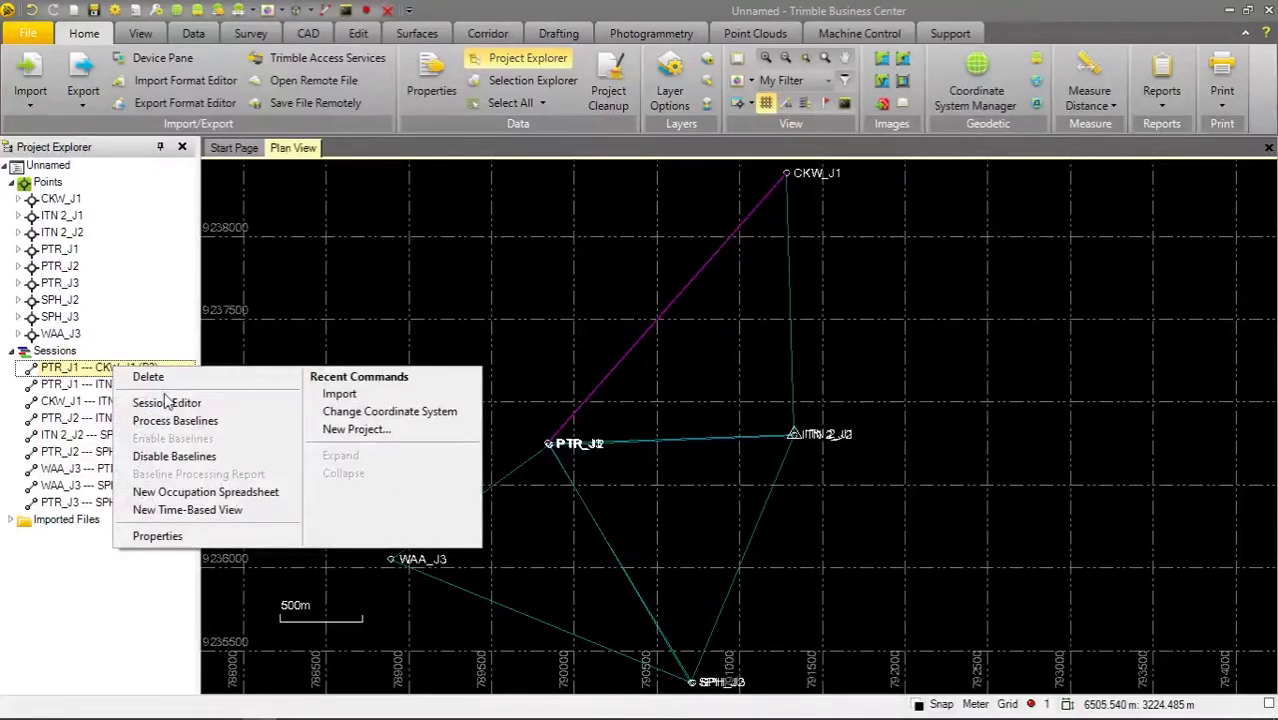
click(162, 399)
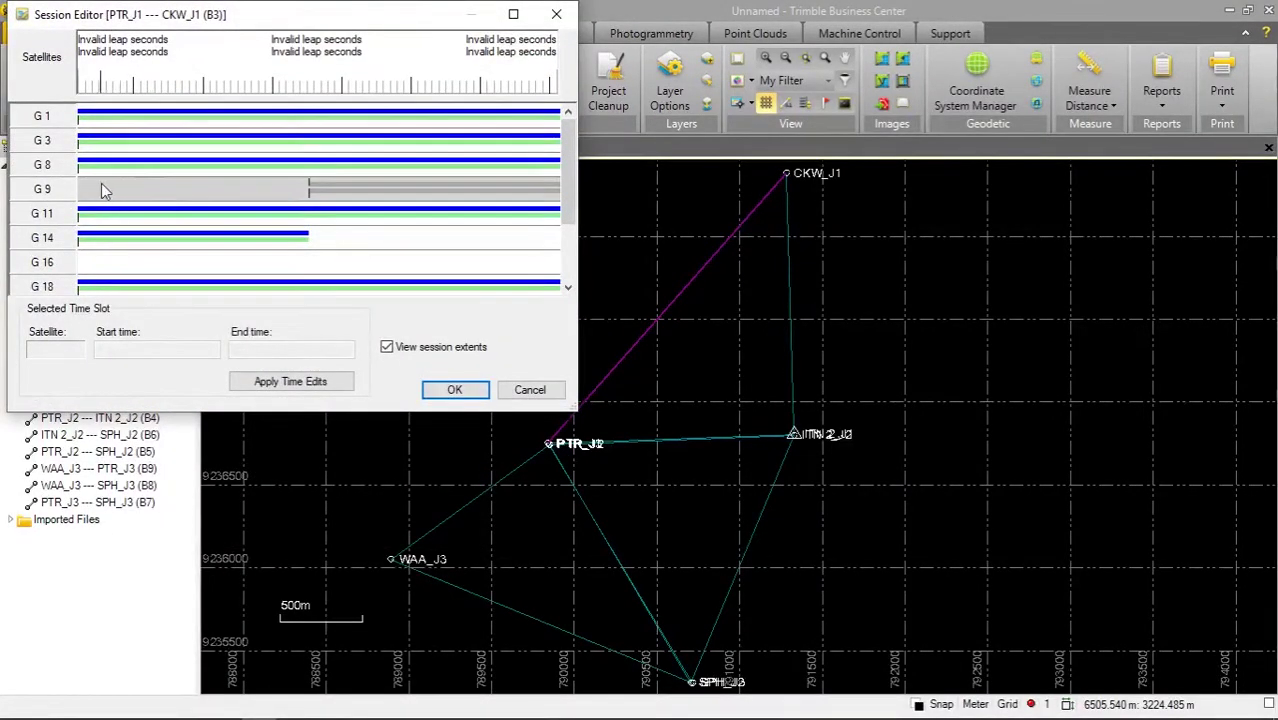
click(295, 198)
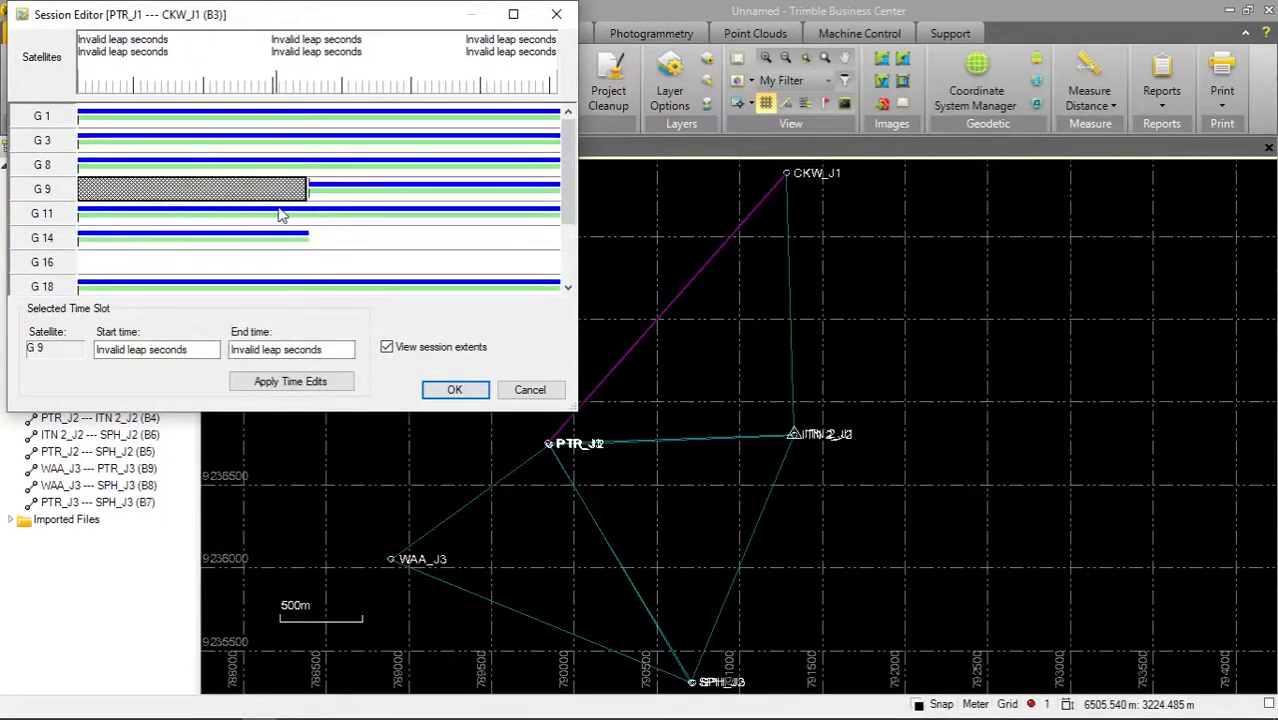
click(558, 242)
scroll(420, 230, down, 2)
click(445, 259)
drag(455, 262, 566, 263)
click(453, 389)
Open the session editor for baseline PTR_J1 --- ITN 2_J1 (B2) and exclude the five interrupted time spans of satellite G 3.
double_click(255, 386)
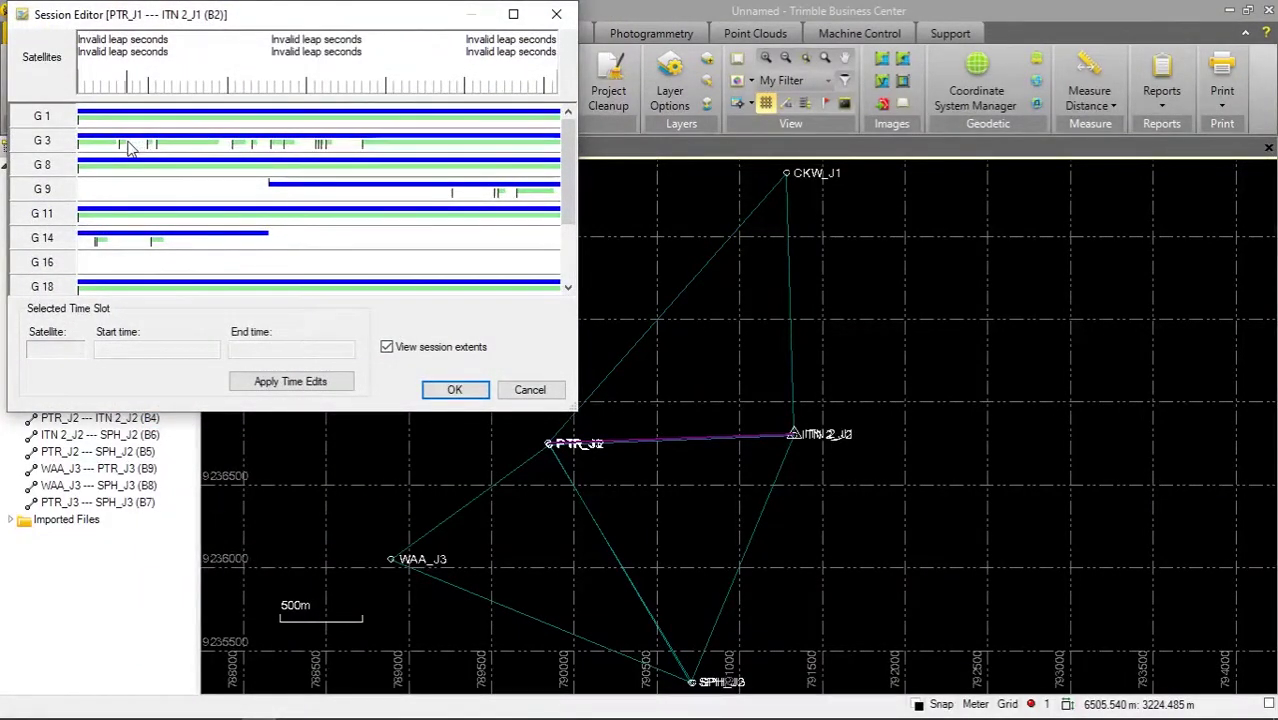
click(135, 142)
click(226, 142)
click(260, 142)
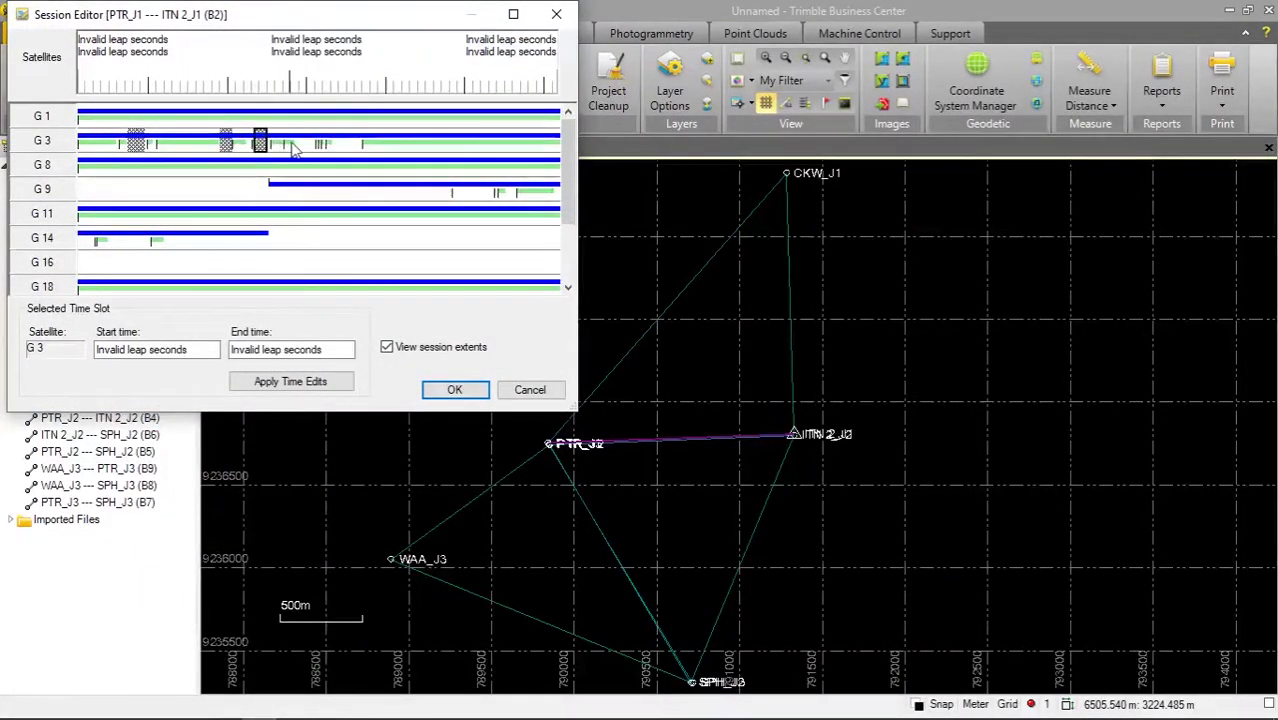
click(306, 142)
click(346, 142)
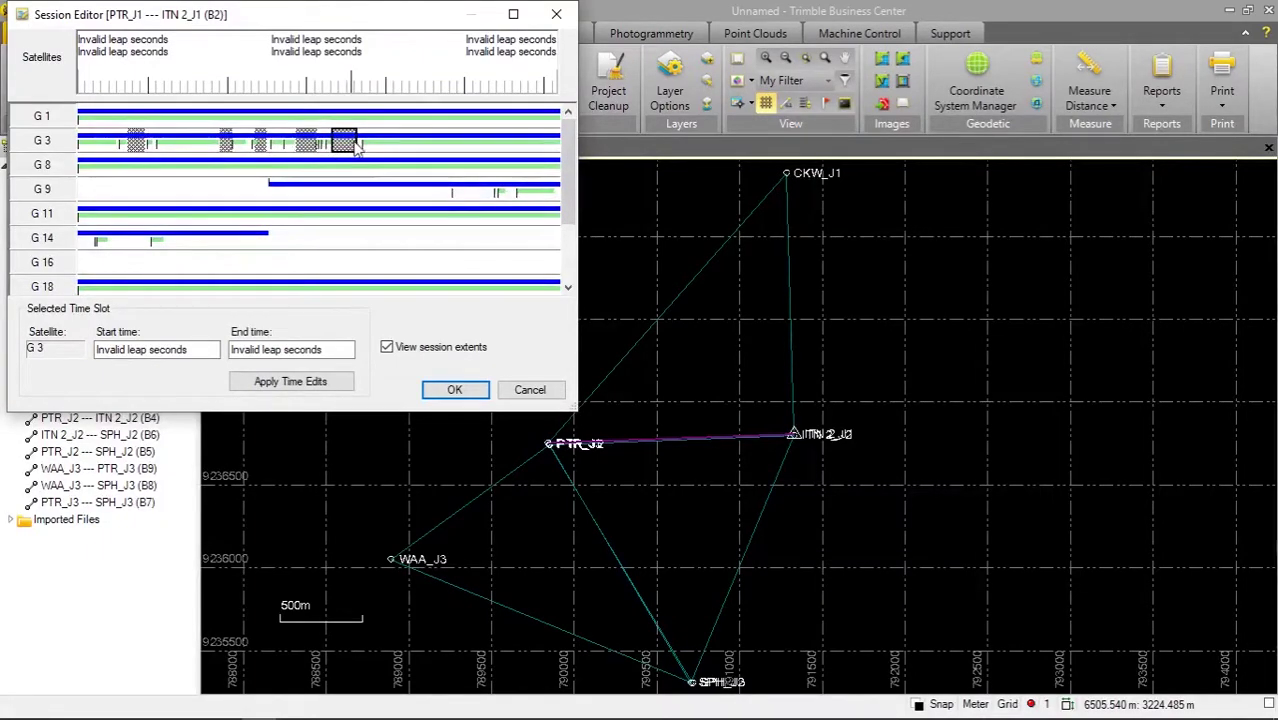
Disable satellites G 9, G 14 and G 16 entirely for baseline PTR_J1 --- ITN 2_J1 (B2).
click(78, 192)
click(54, 240)
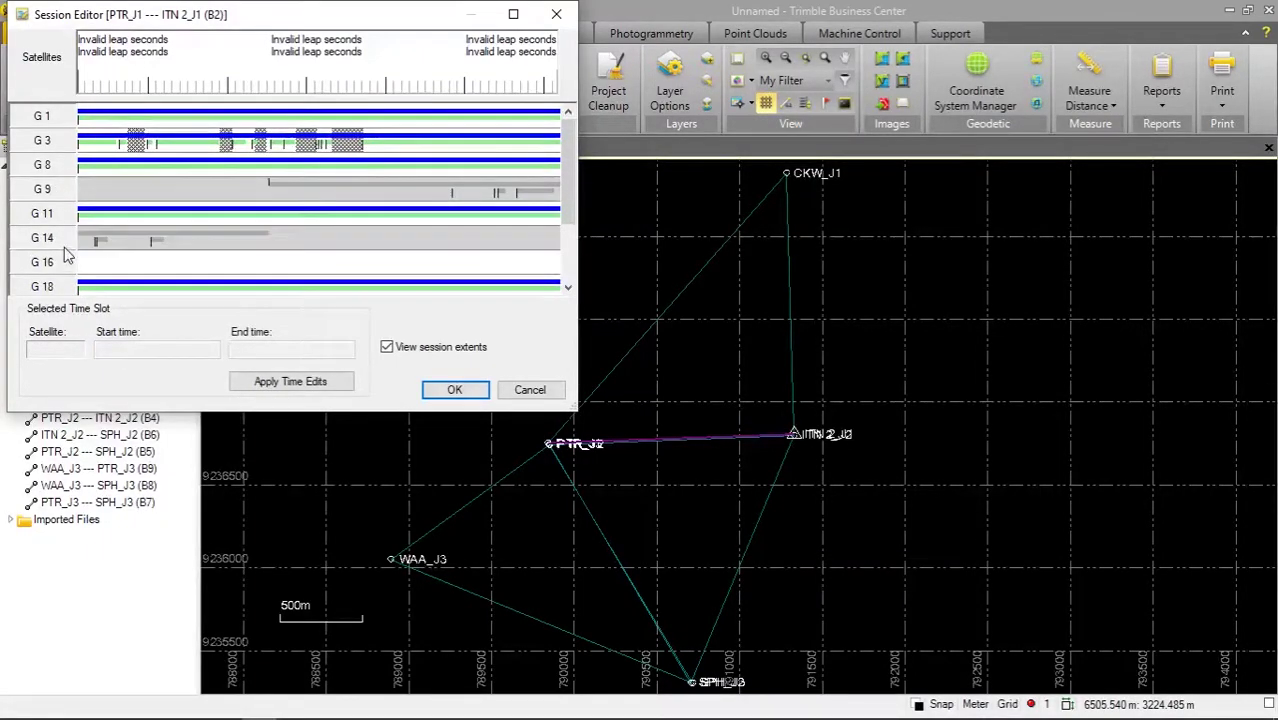
click(54, 262)
Exclude the interrupted time spans of satellites G 23, G 27 and G 31 for baseline B2 and accept the session edits.
scroll(60, 250, down, 3)
click(93, 237)
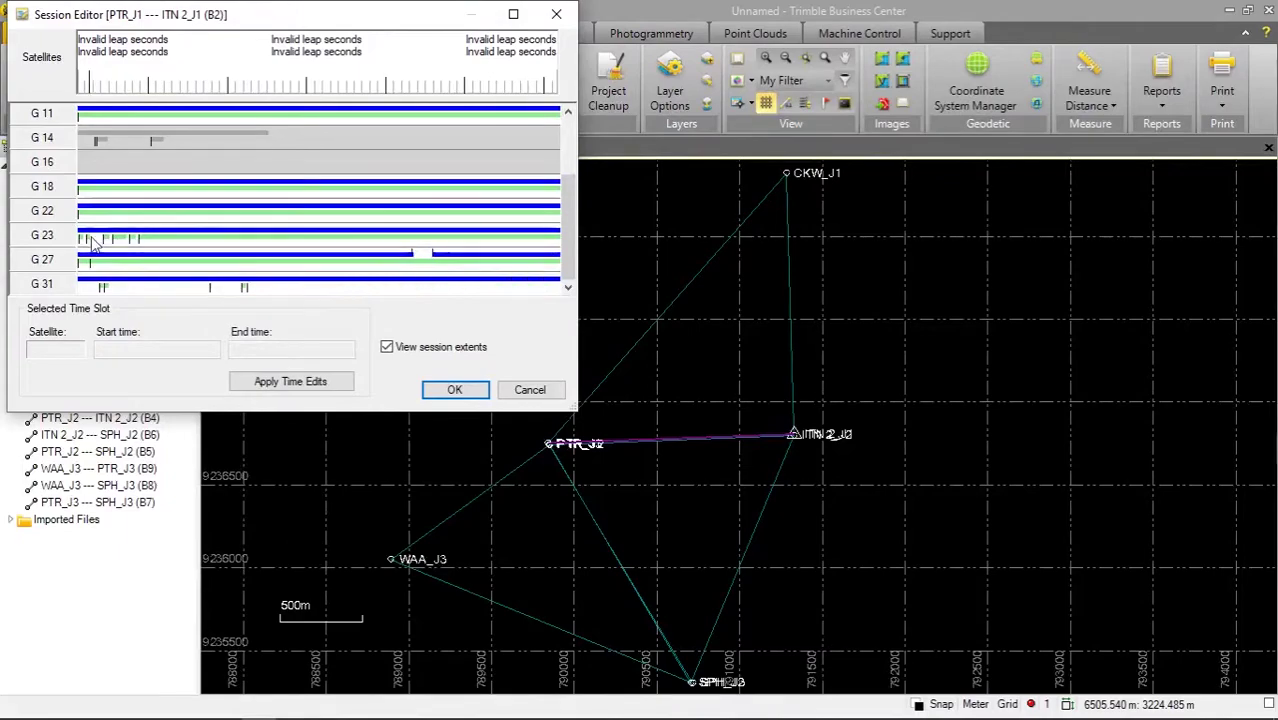
click(425, 259)
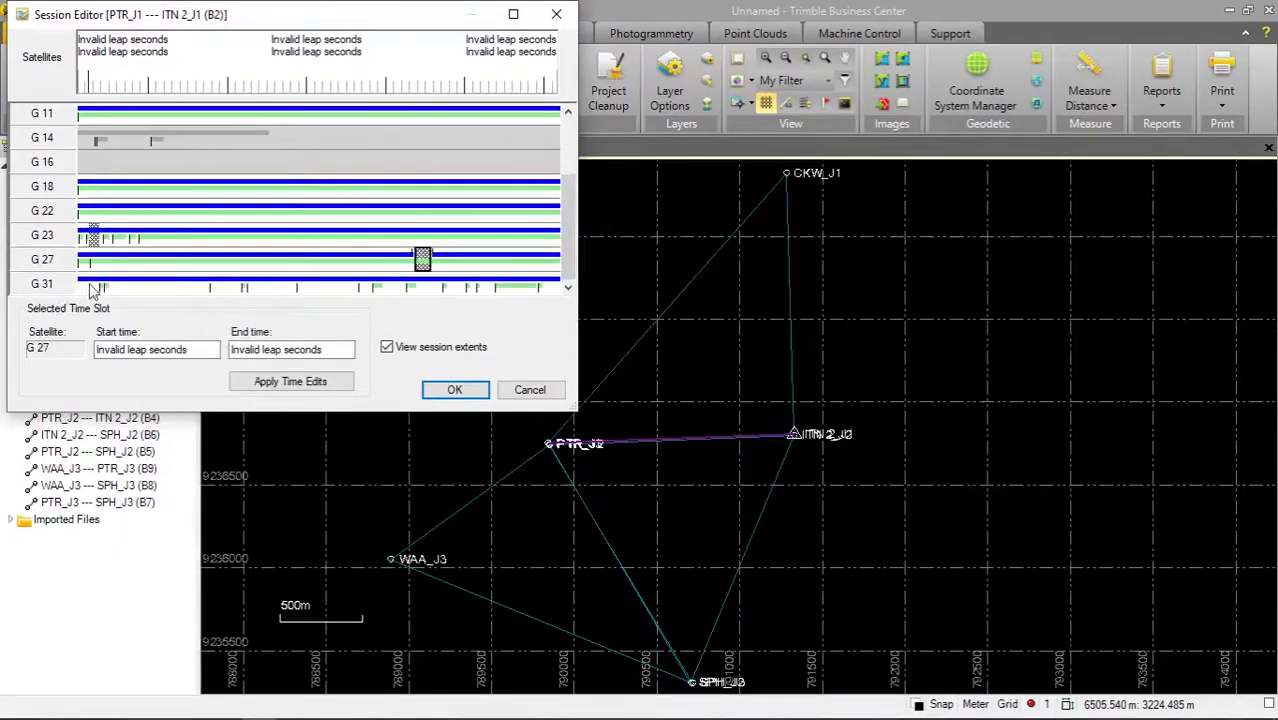
click(541, 285)
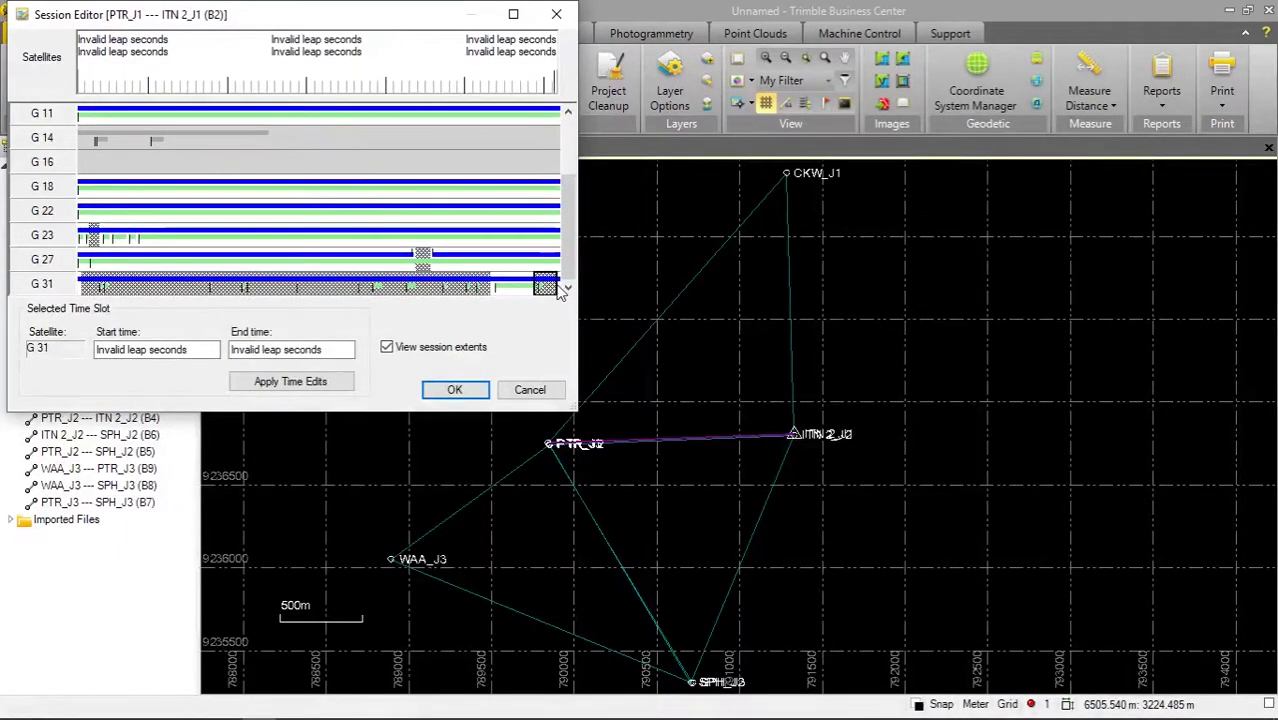
click(455, 389)
Open the session editor for baseline CKW_J1 --- ITN 2_J1 (B1) and exclude satellite G 9 from the session start to its final continuous stretch.
right_click(155, 405)
click(192, 437)
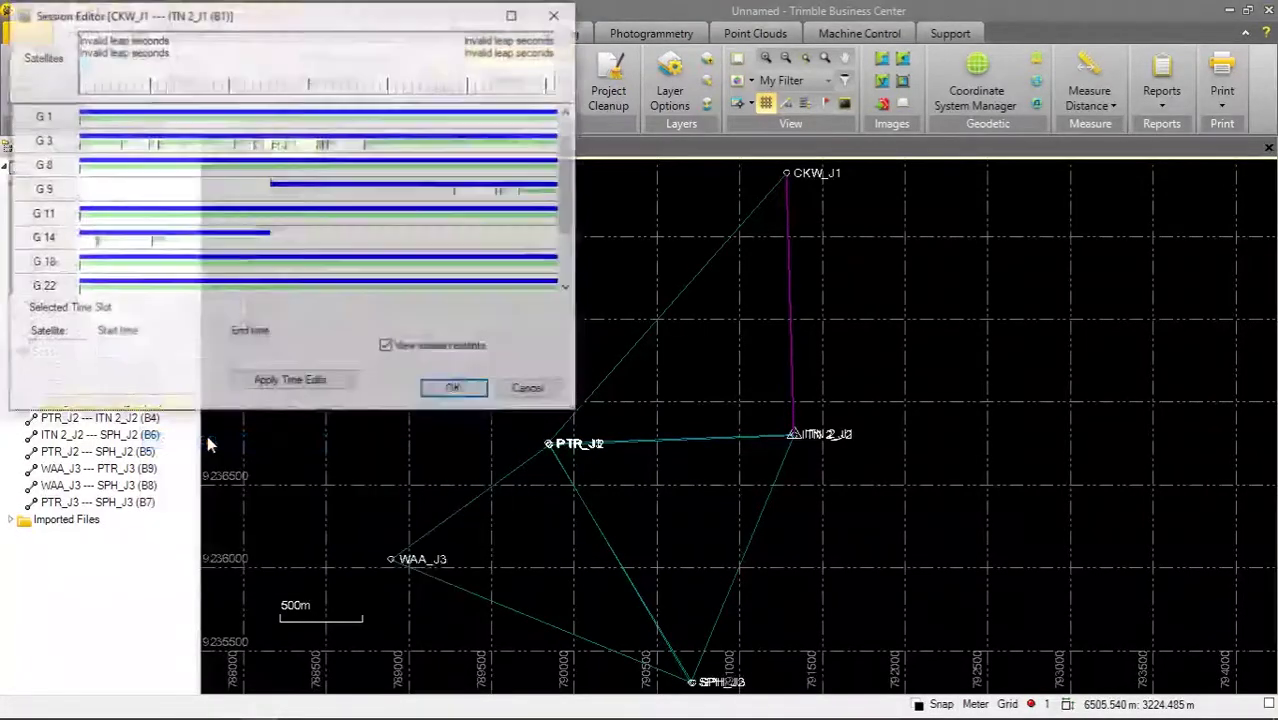
click(84, 190)
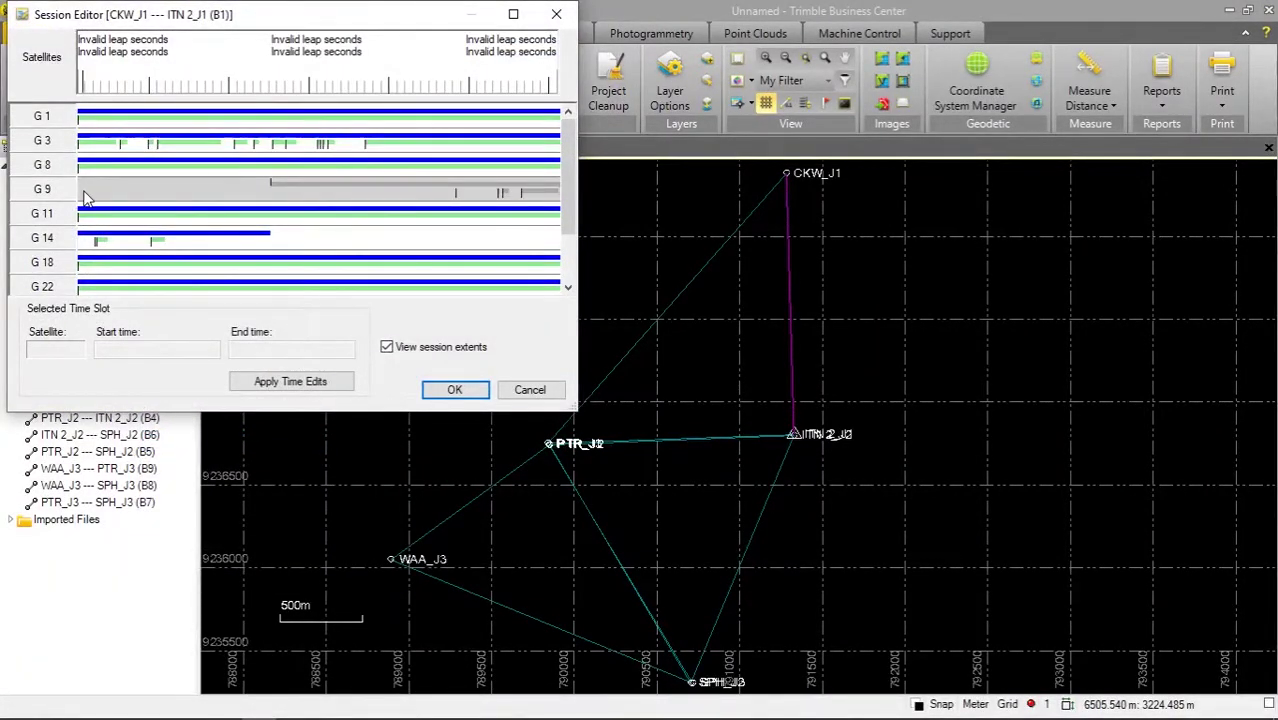
click(519, 194)
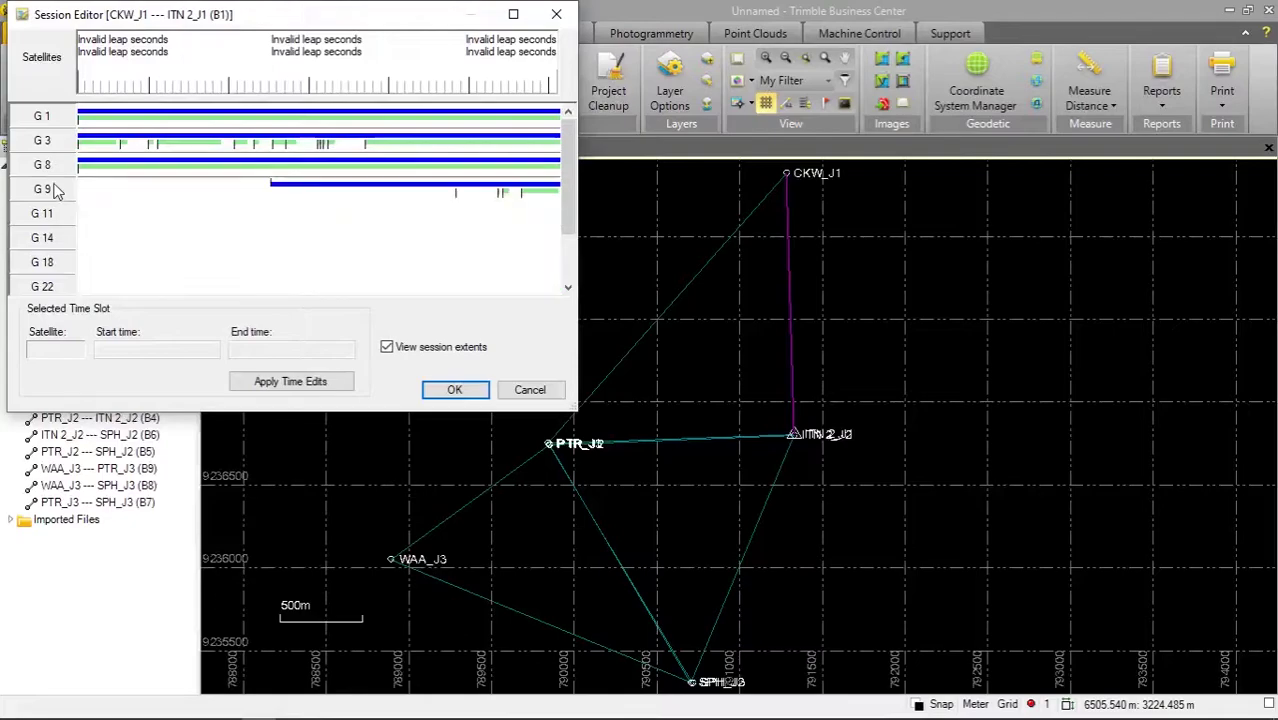
drag(521, 194, 80, 194)
Exclude the interrupted time spans of satellite G 3 for baseline CKW_J1 --- ITN 2_J1 (B1).
click(135, 142)
click(225, 142)
click(266, 142)
click(254, 142)
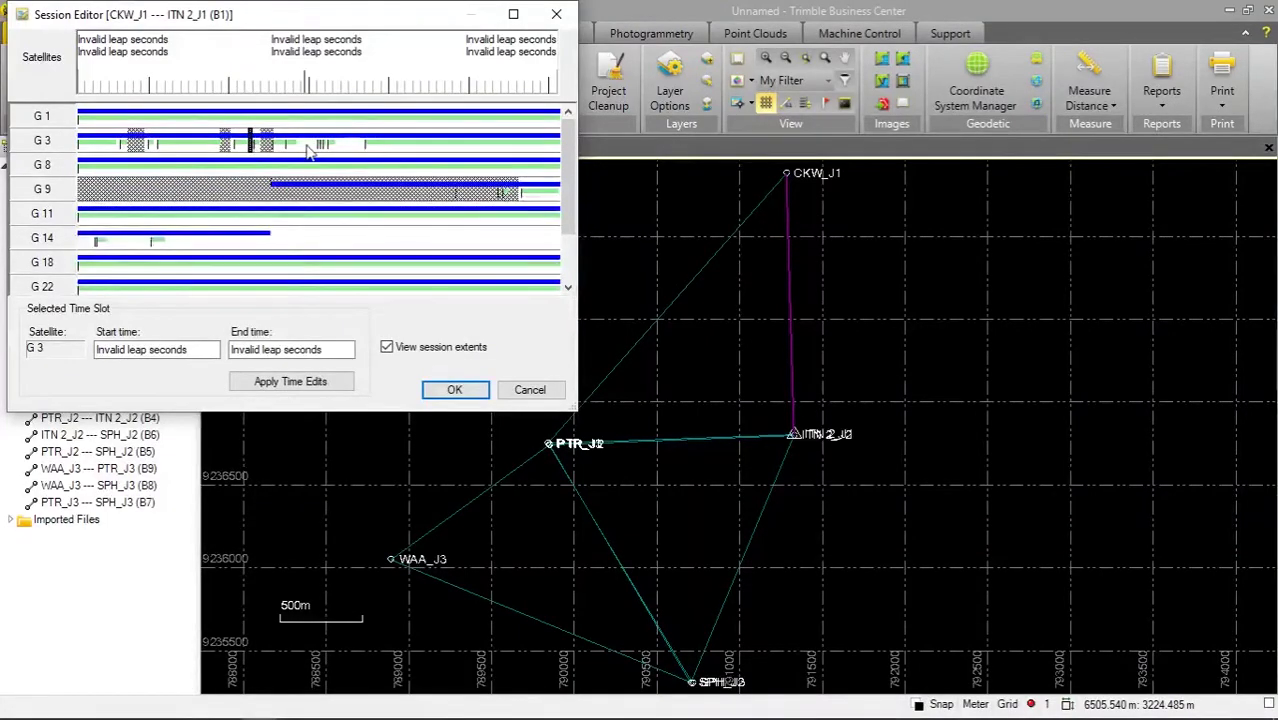
click(308, 142)
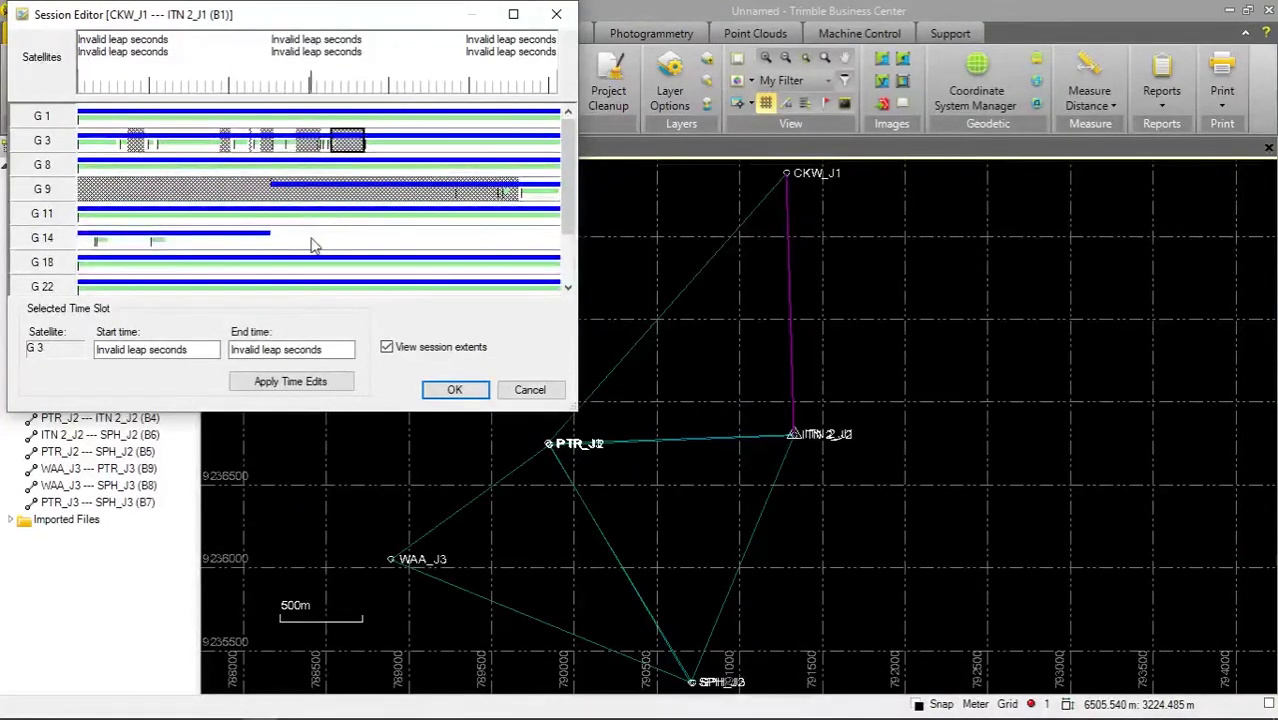
Disable satellite G 14, exclude the interrupted time spans of G 23, G 27 and G 31 for baseline B1, and accept the session edits.
click(70, 245)
scroll(80, 244, down, 3)
click(90, 238)
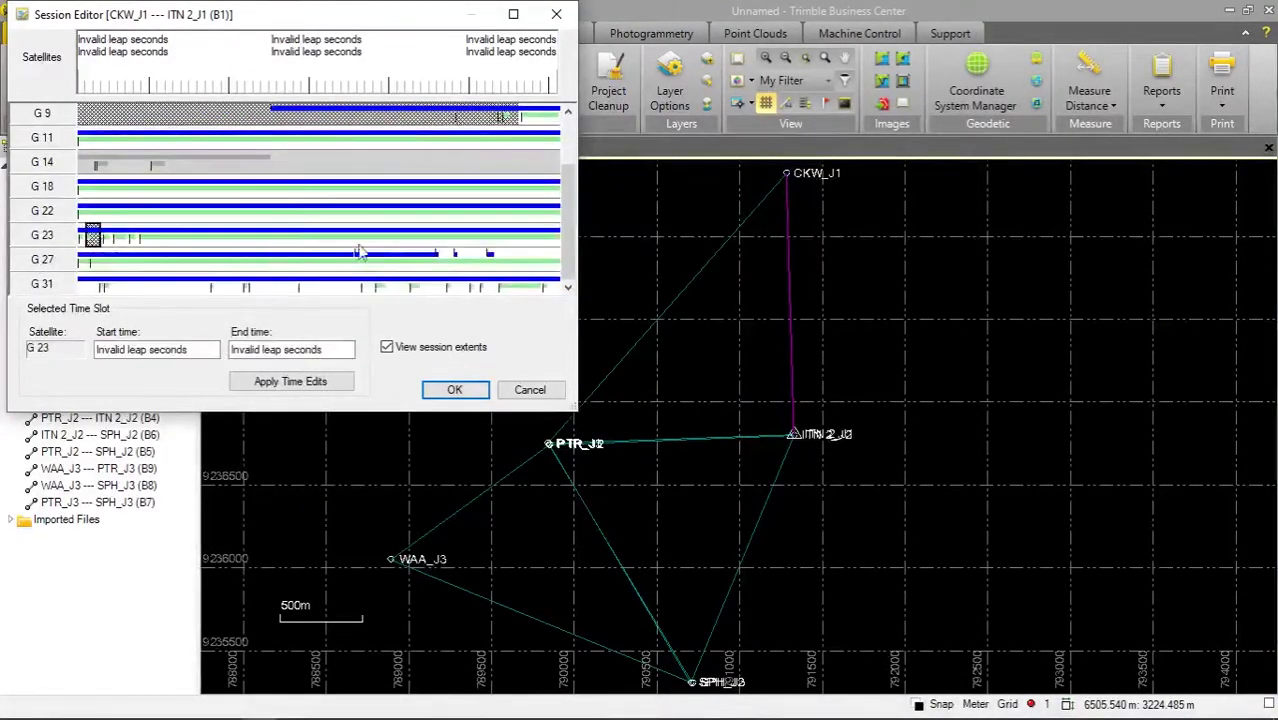
click(495, 258)
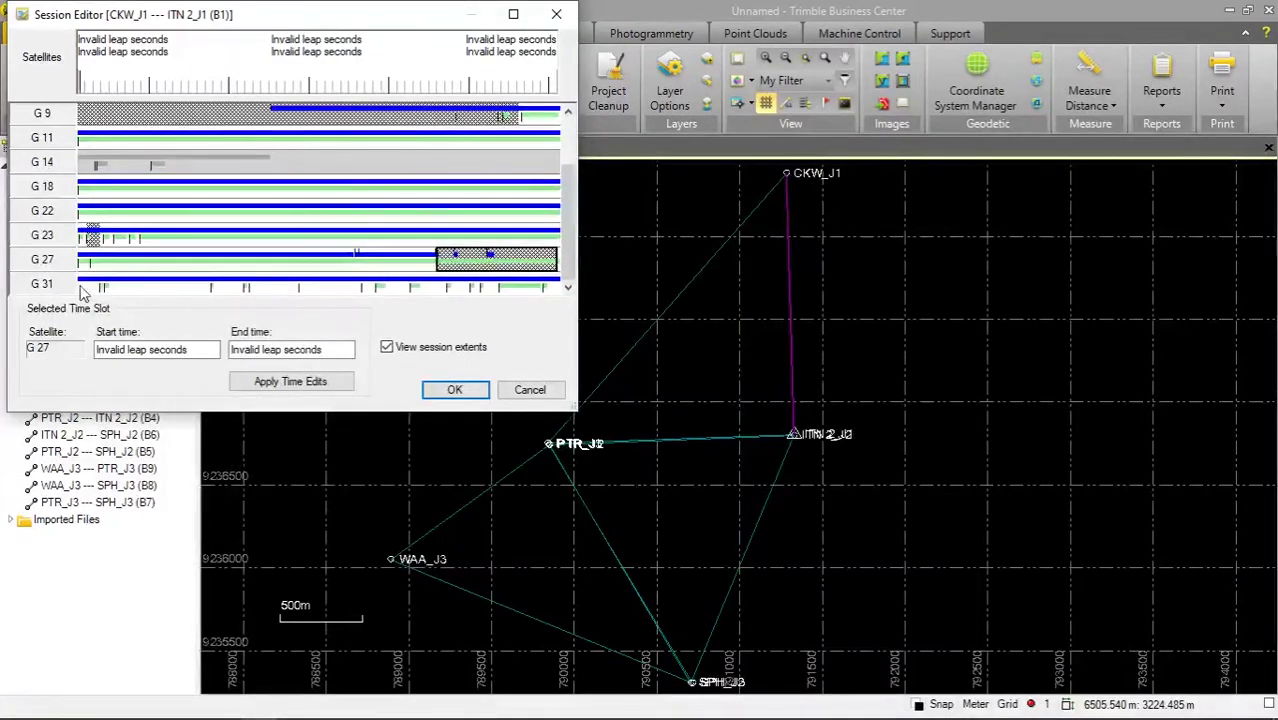
click(552, 288)
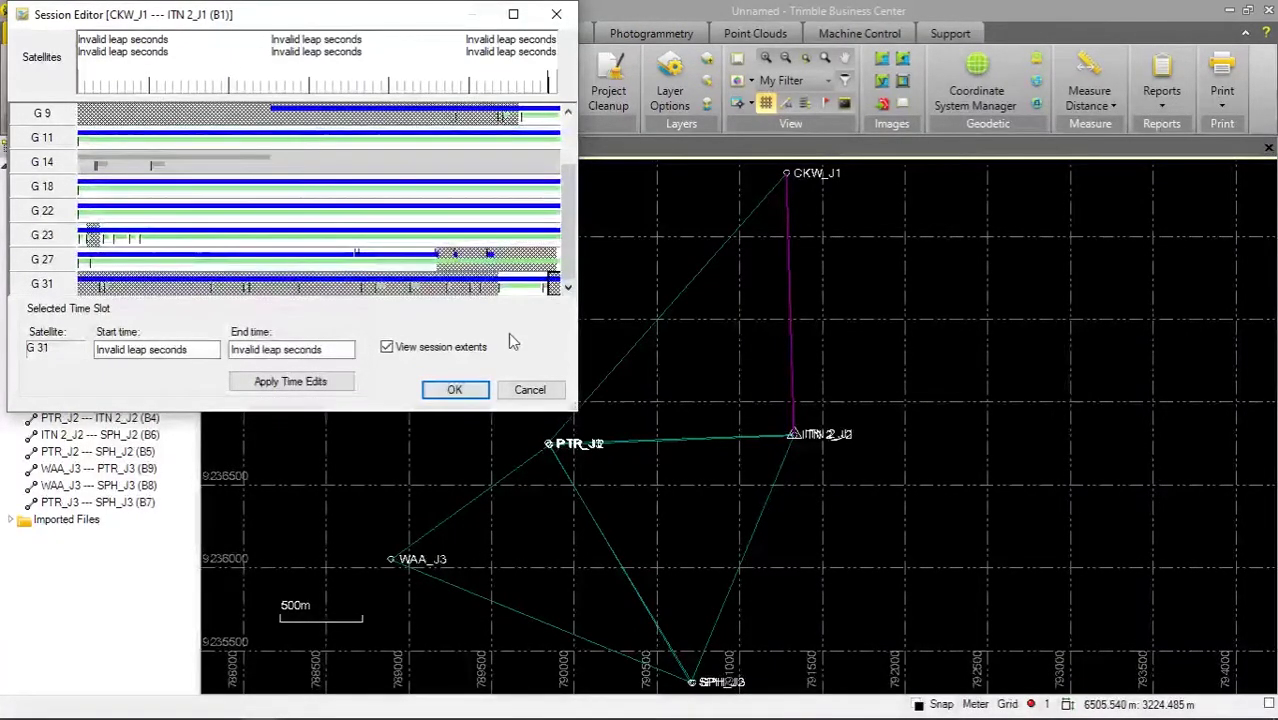
click(468, 391)
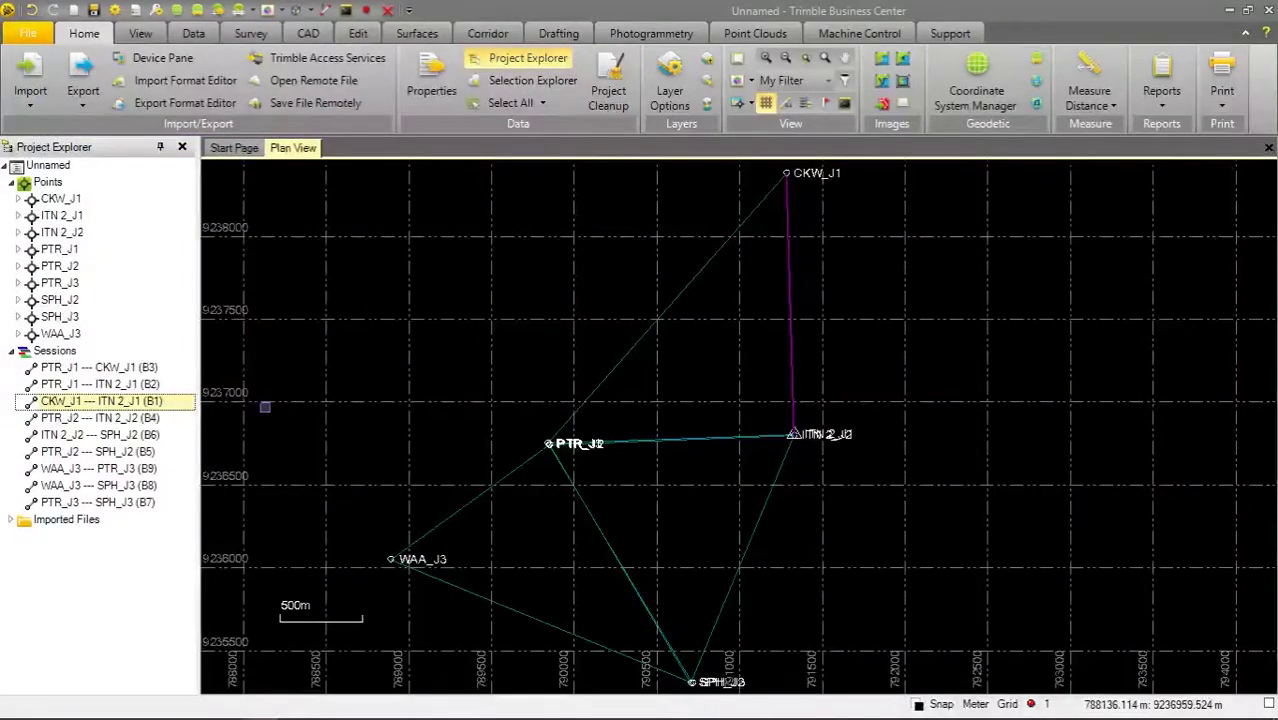
Process the three J1 baselines B1, B2 and B3 together and save all the processing results.
shift+click(88, 368)
right_click(88, 370)
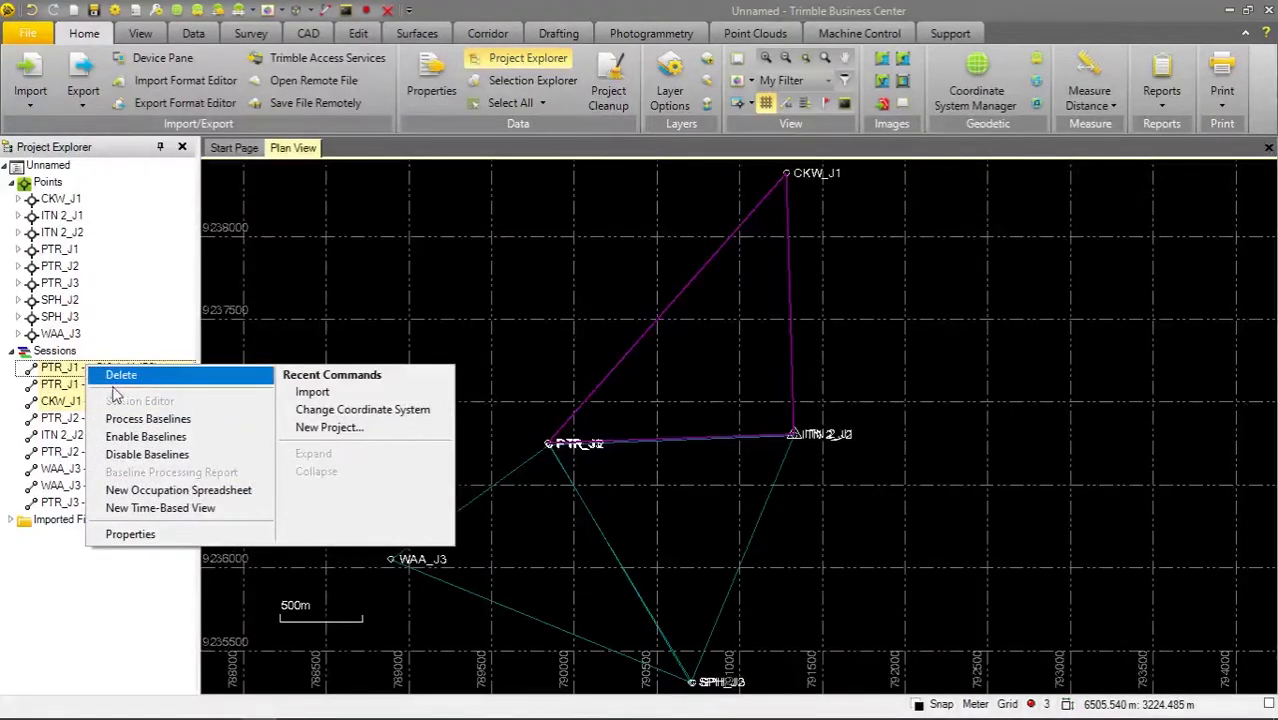
click(132, 422)
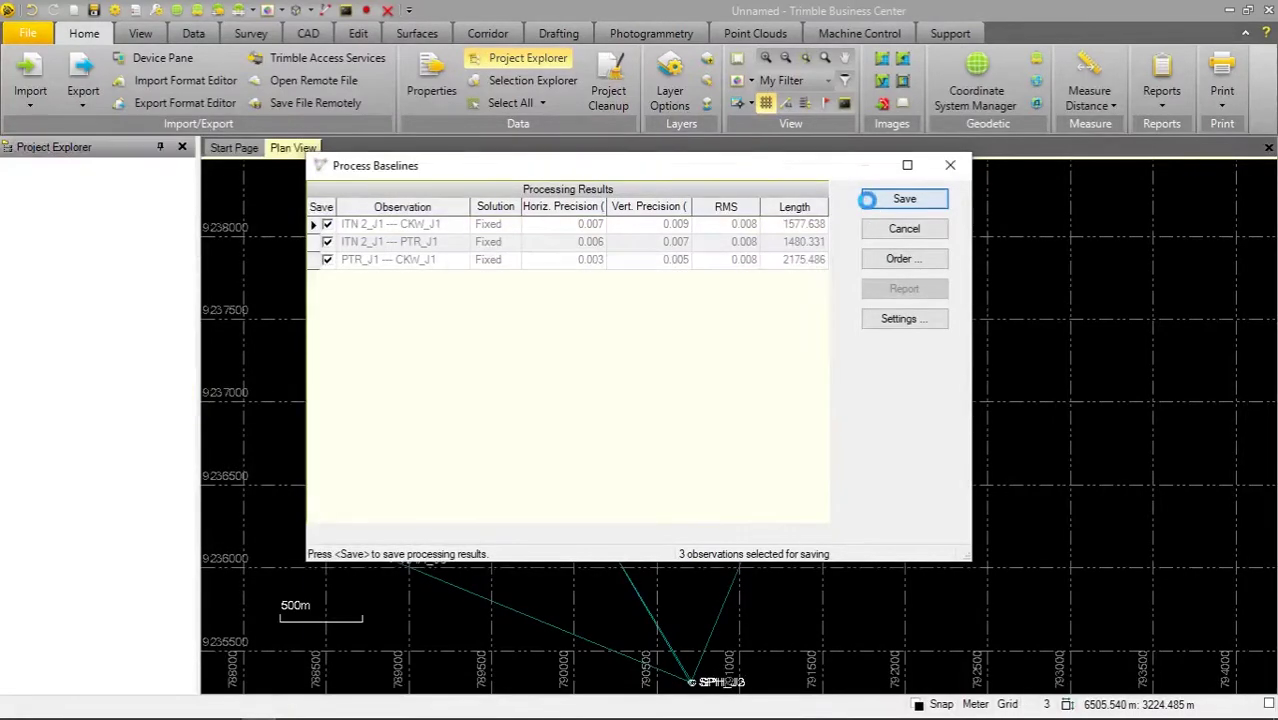
click(872, 203)
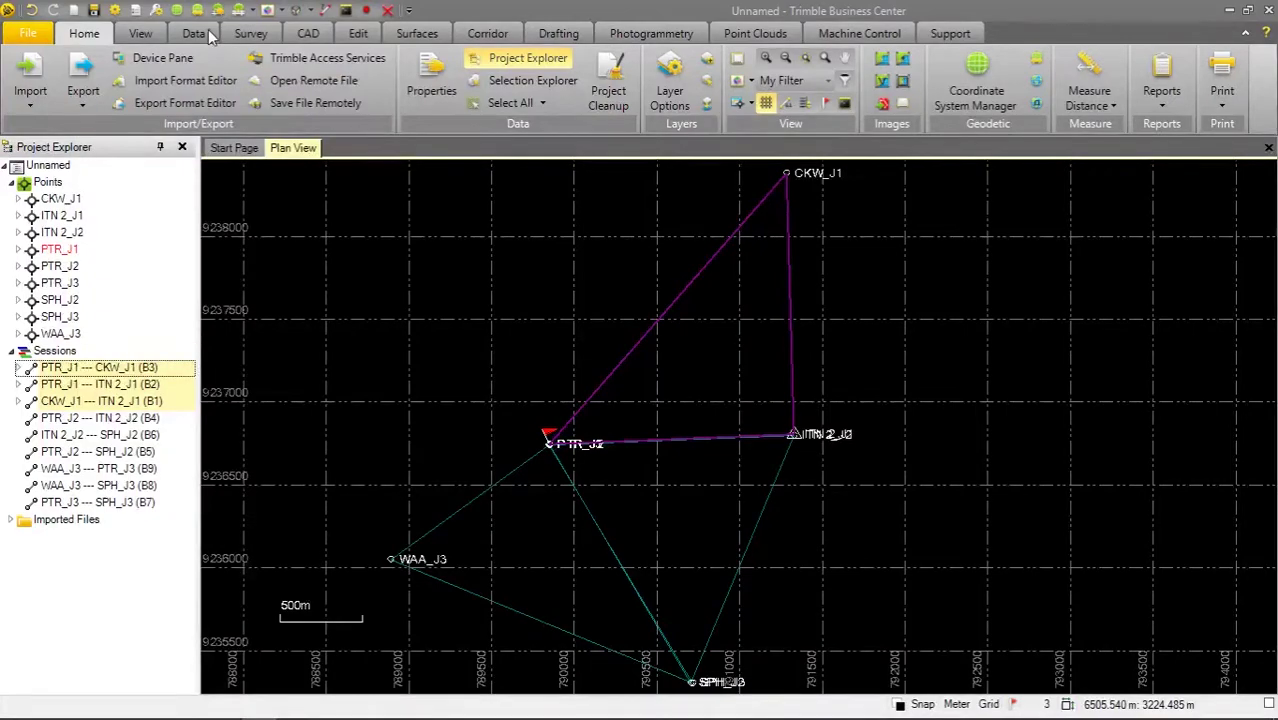
Run a network adjustment of the J1 loop with no coordinates fixed, continuing despite the unresolved computation error, and accept the adjustment.
click(250, 34)
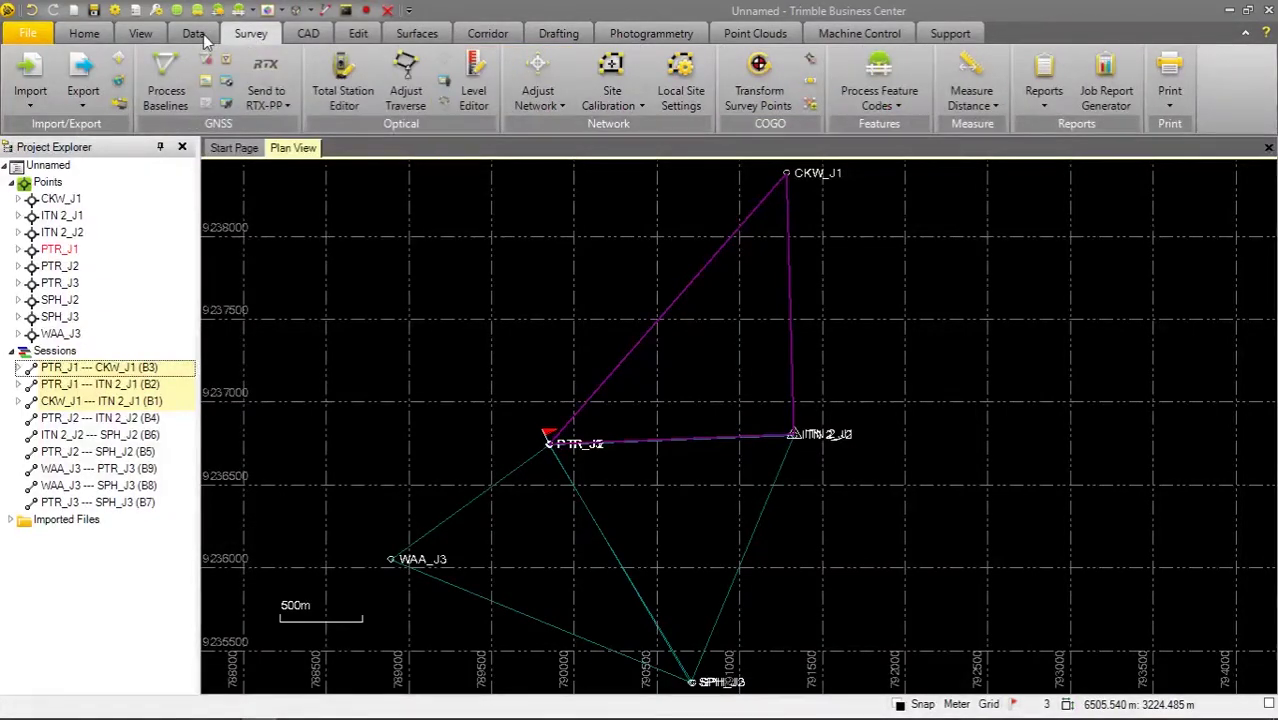
click(556, 85)
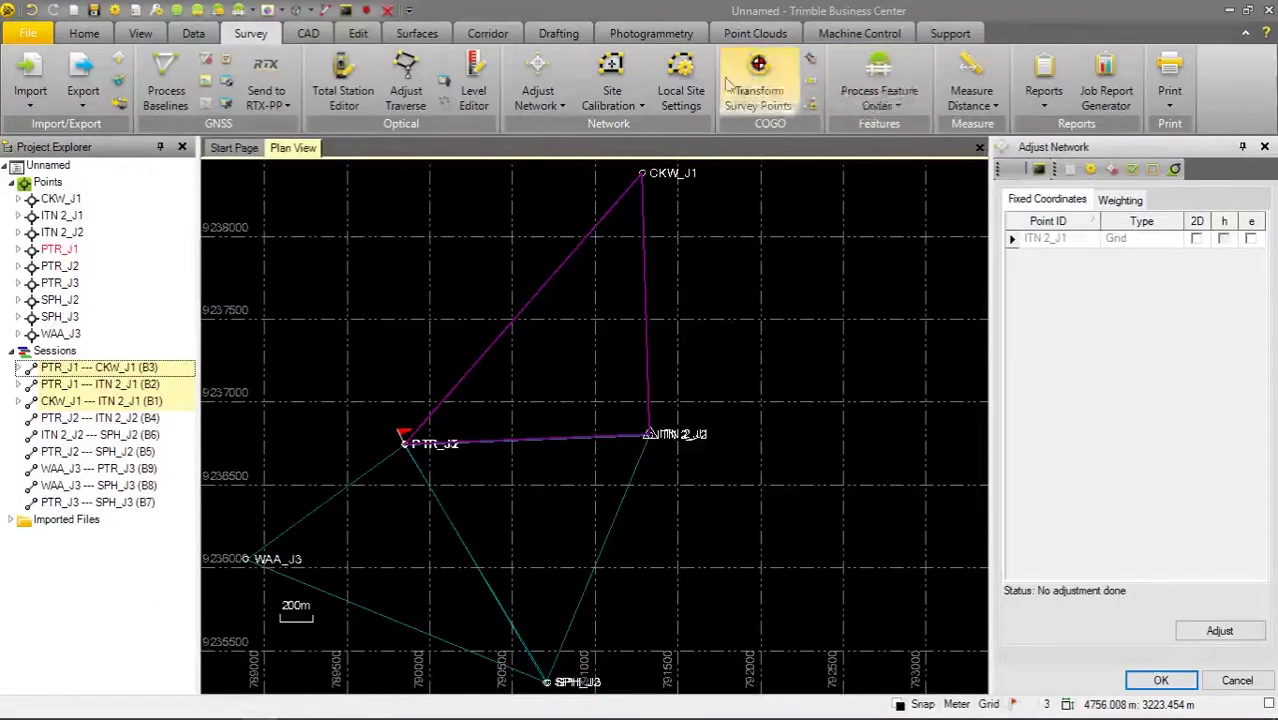
click(1220, 631)
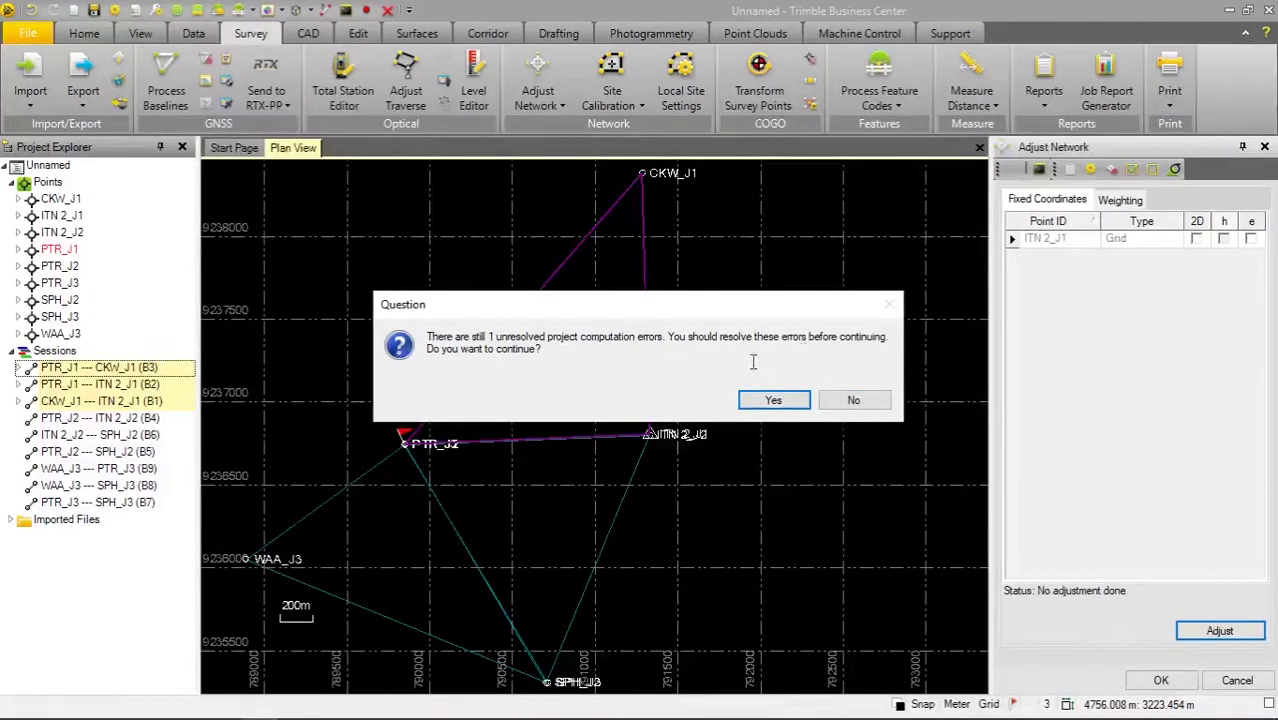
click(793, 404)
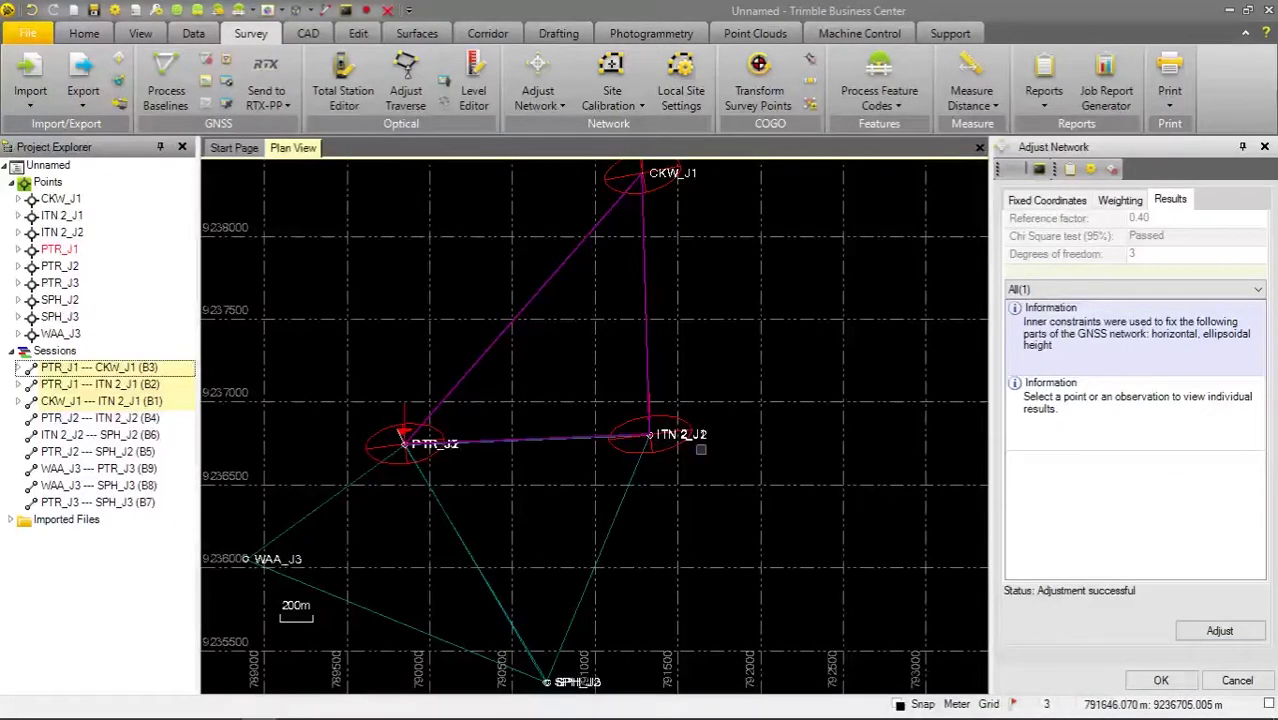
click(1161, 680)
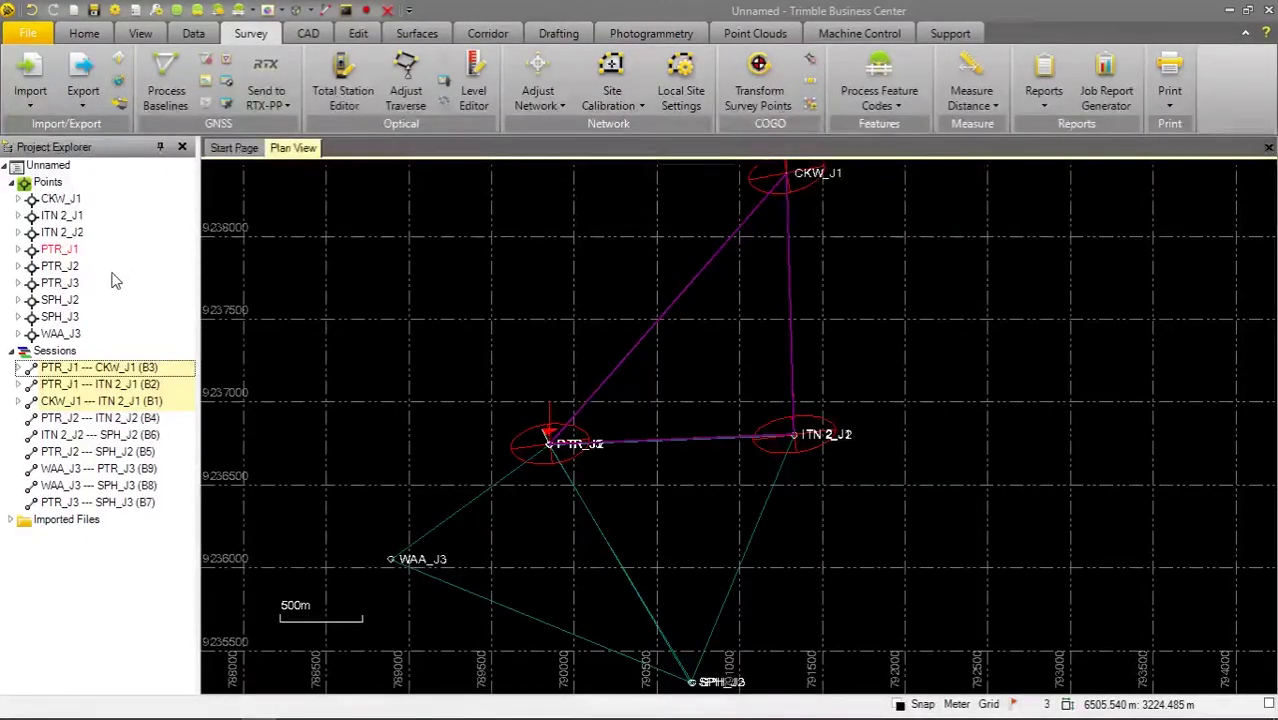
Examine how far PTR_J1, PTR_J2 and PTR_J3 lie apart in the plan view.
scroll(563, 449, up, 5)
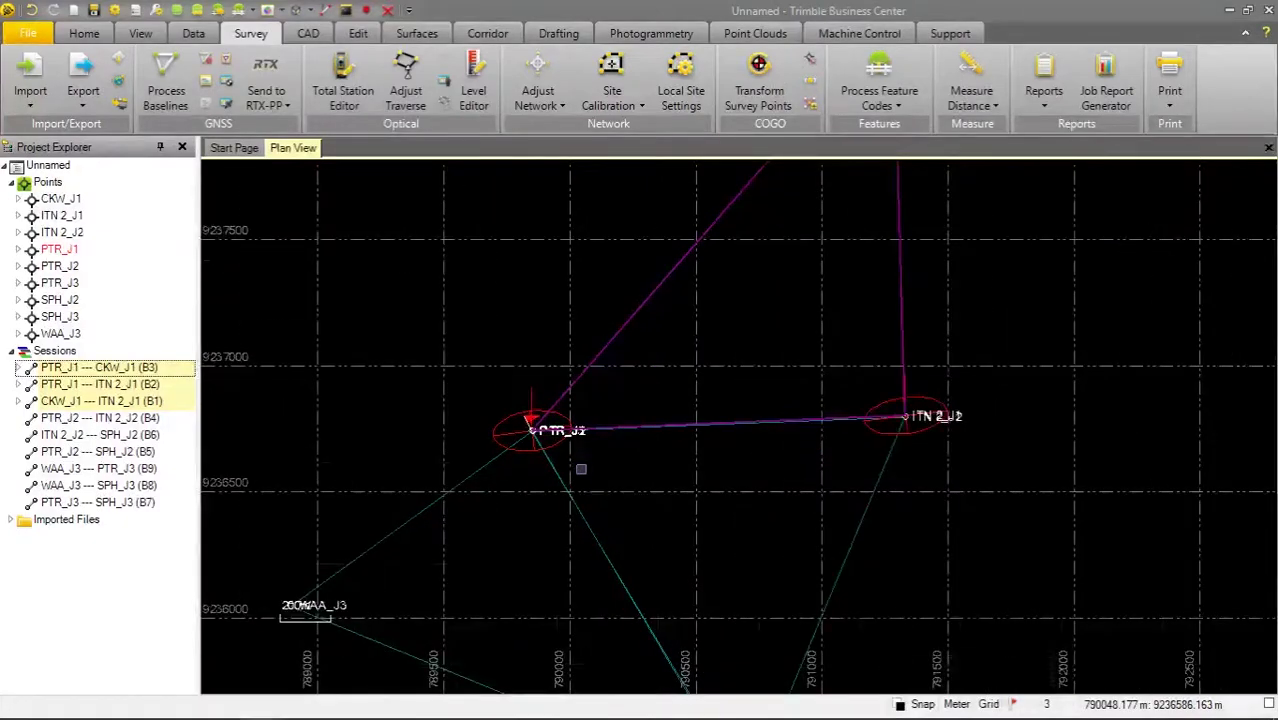
scroll(563, 449, up, 4)
drag(385, 305, 580, 466)
scroll(476, 371, up, 4)
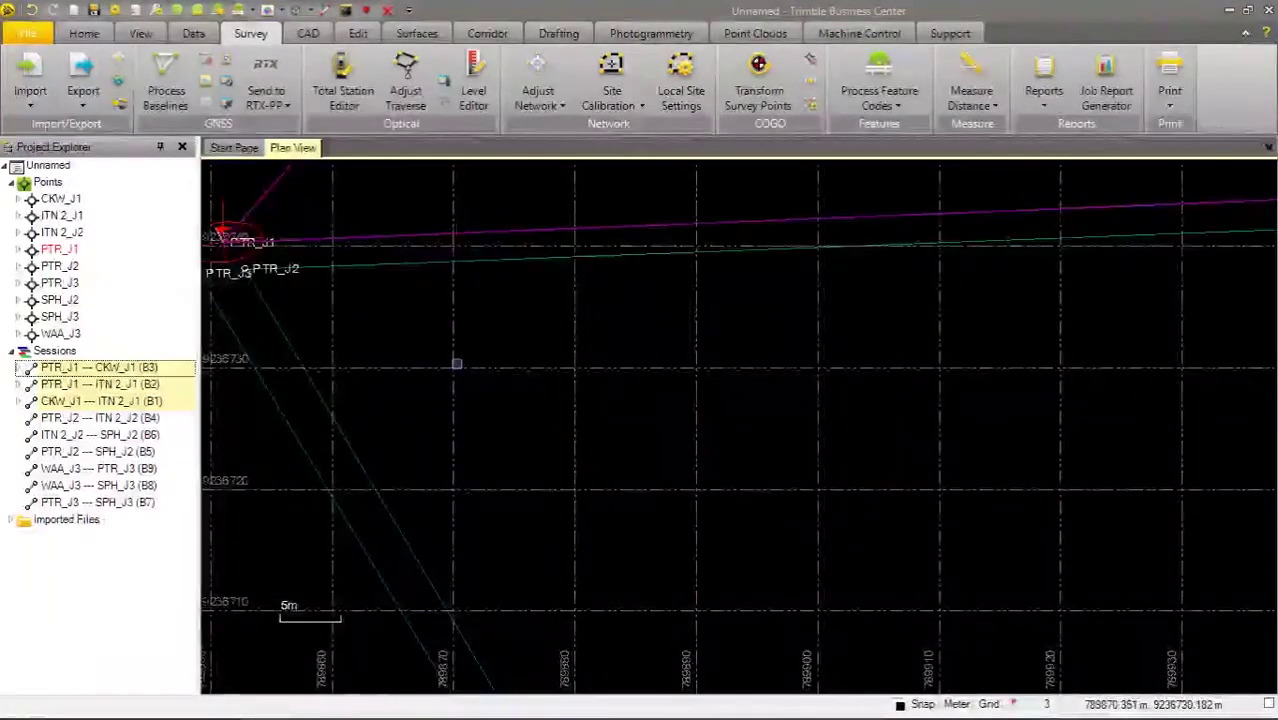
drag(449, 394, 665, 493)
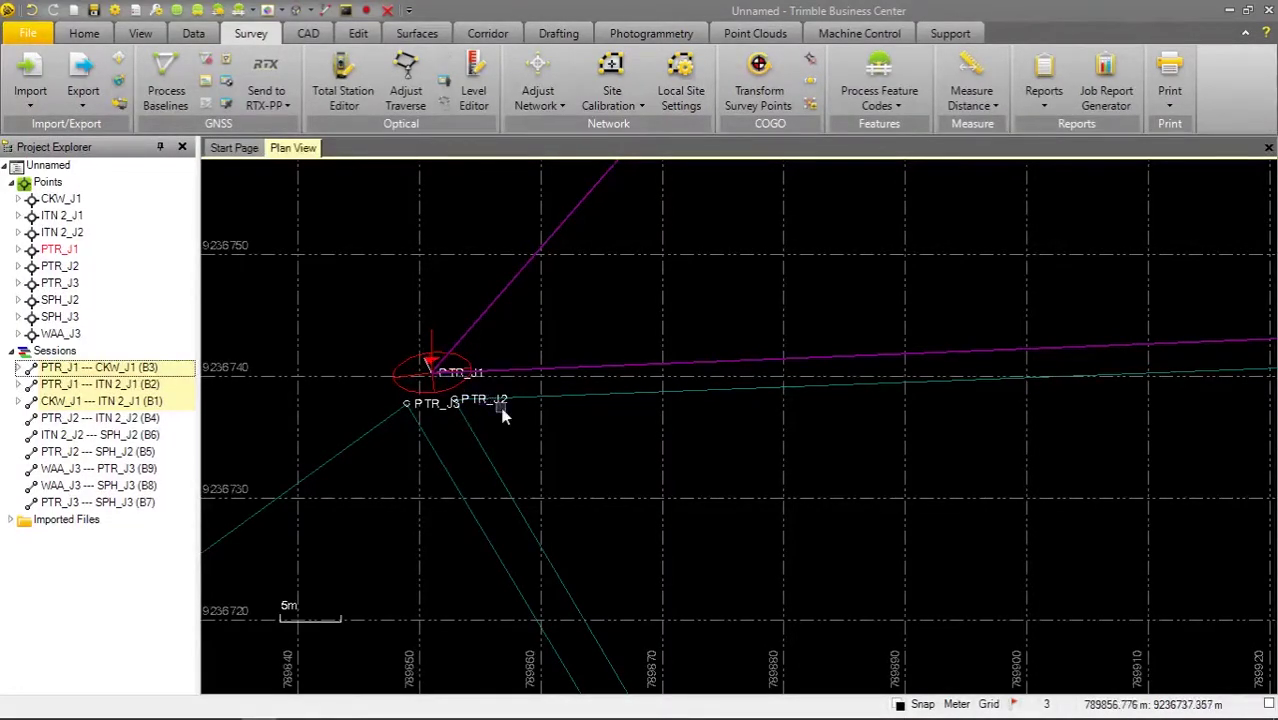
scroll(508, 400, down, 5)
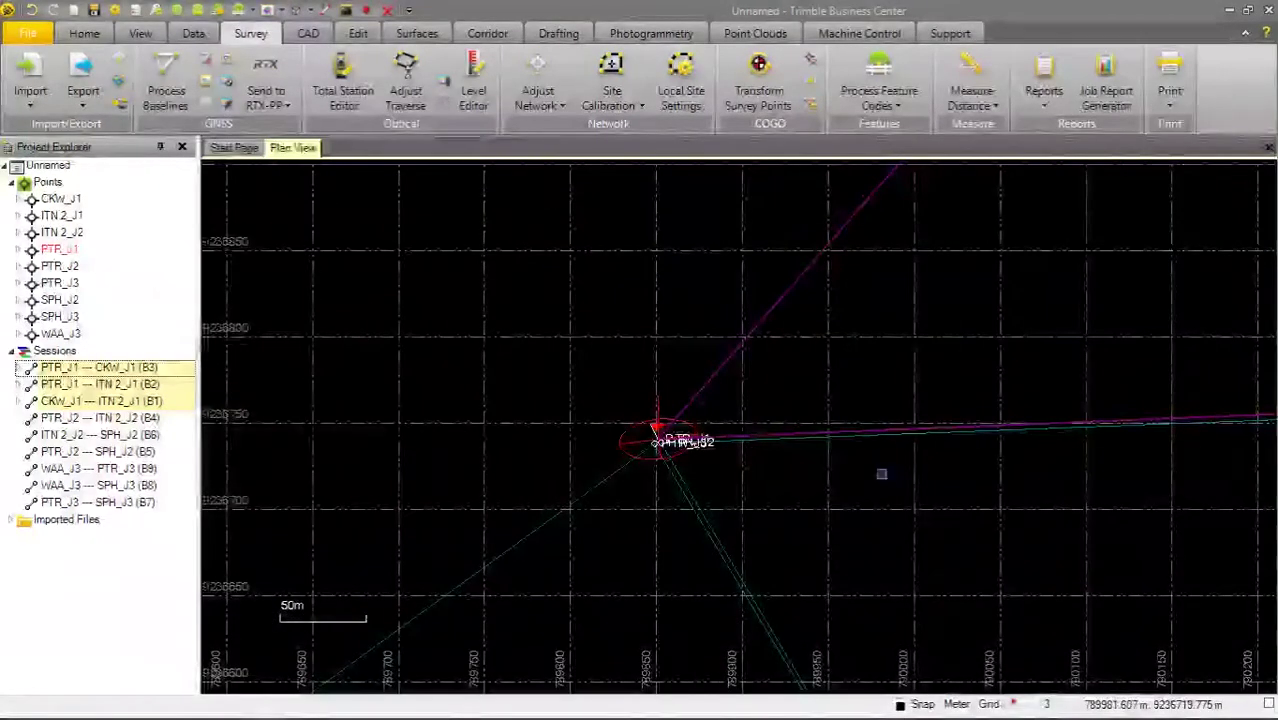
scroll(881, 474, down, 2)
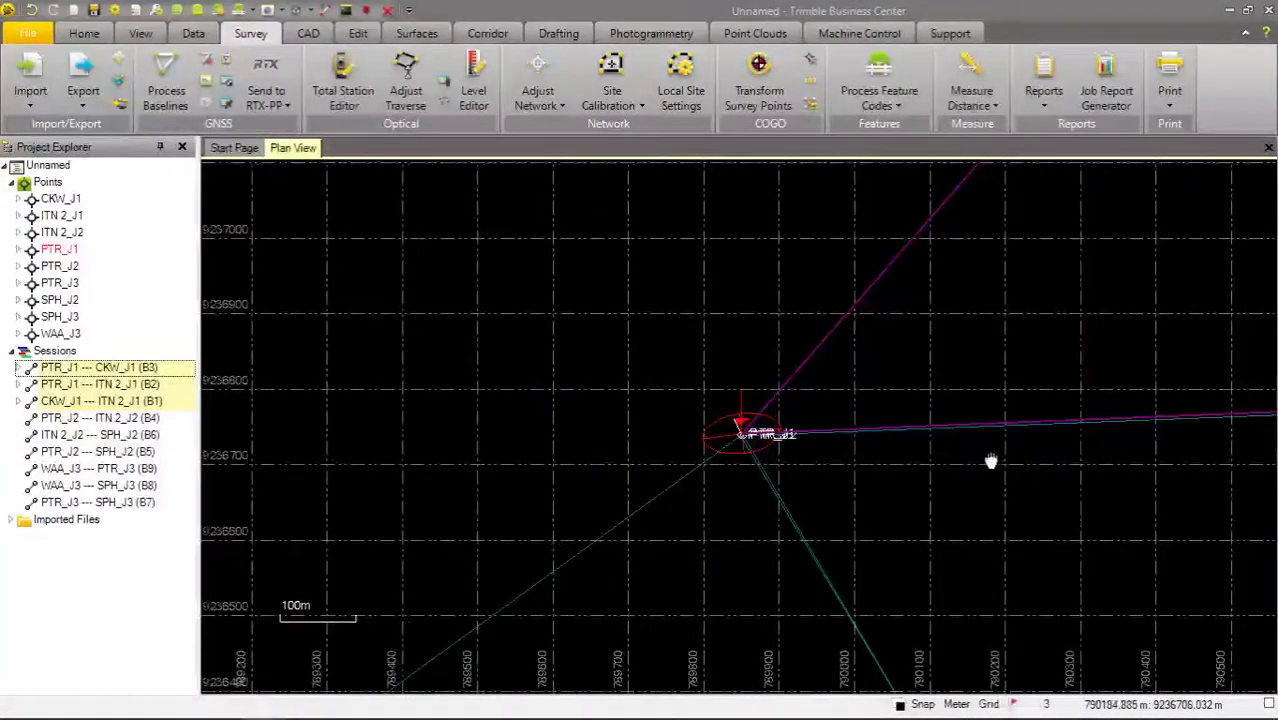
drag(998, 451, 736, 448)
scroll(736, 448, down, 2)
scroll(873, 425, down, 1)
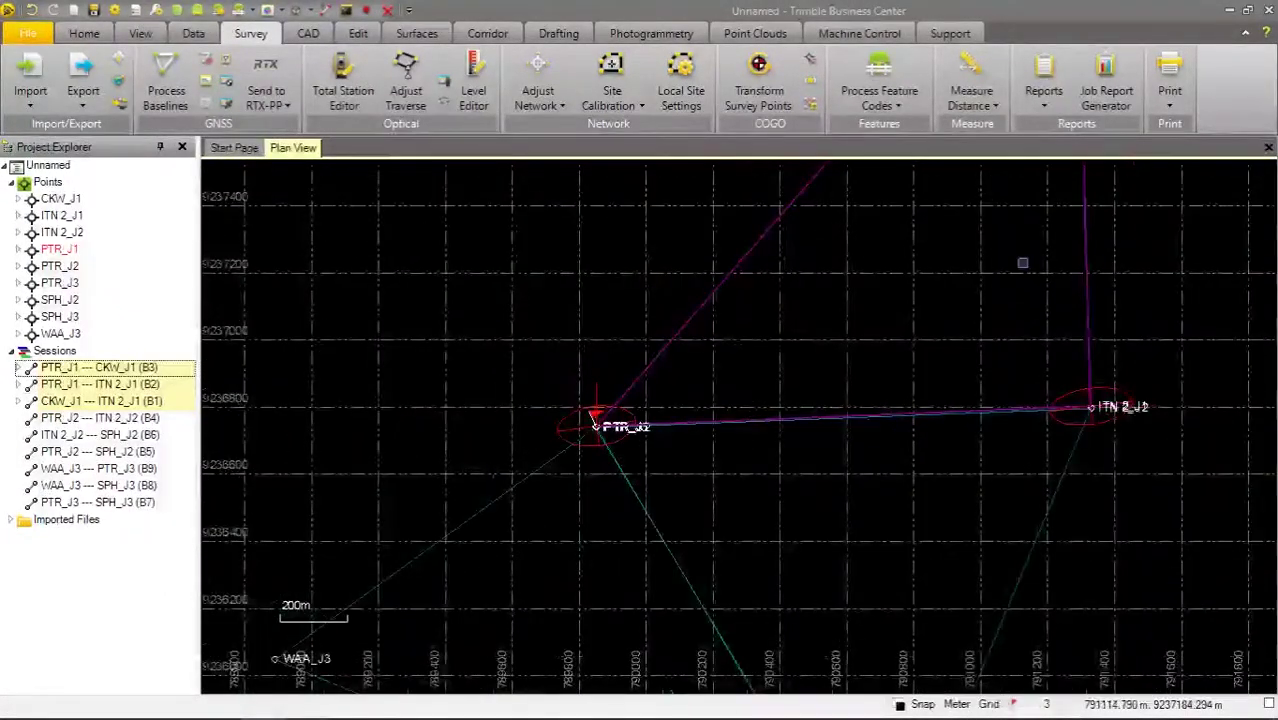
Generate the Point List report, acknowledge the free-adjustment notice, and view the coordinates of all points.
click(1046, 100)
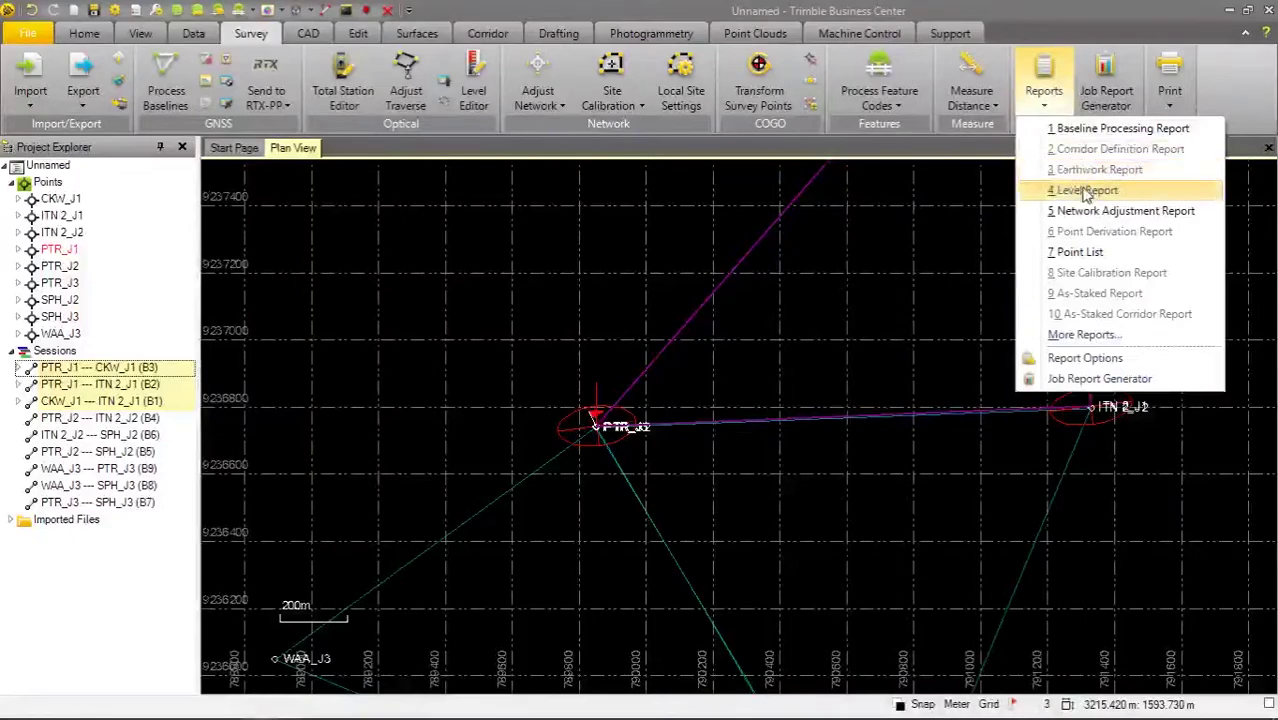
click(1074, 252)
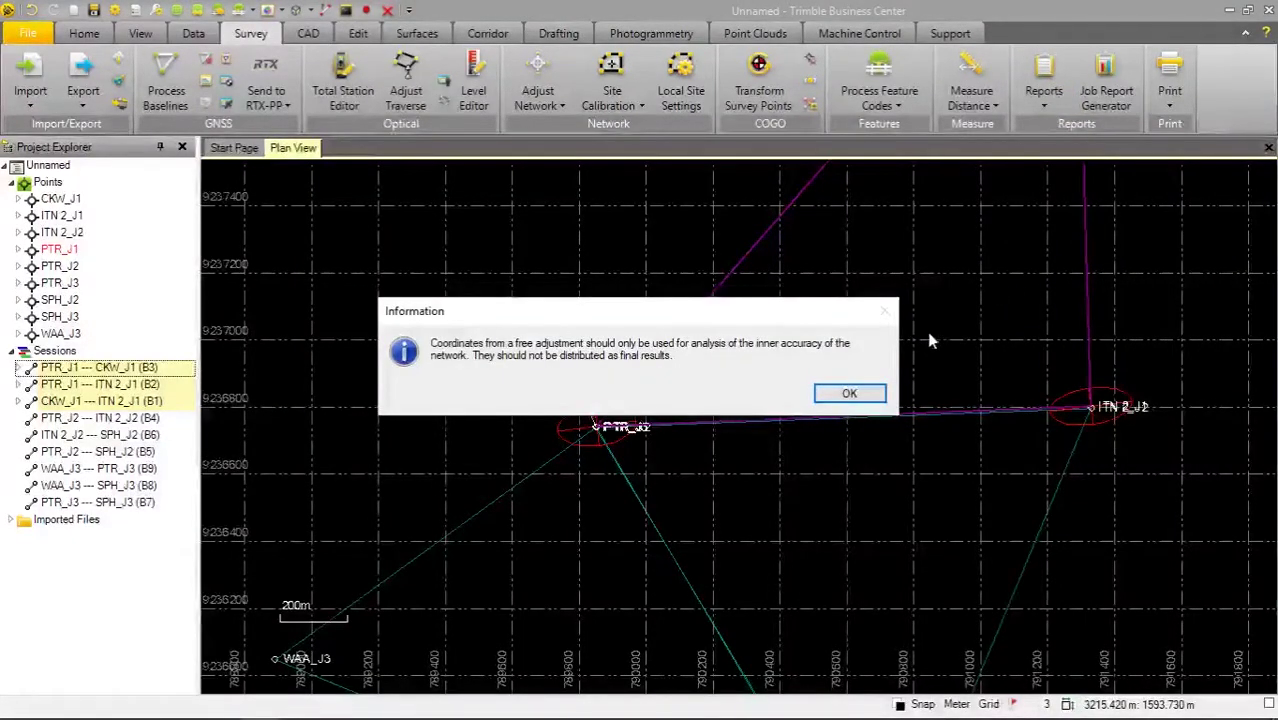
click(868, 393)
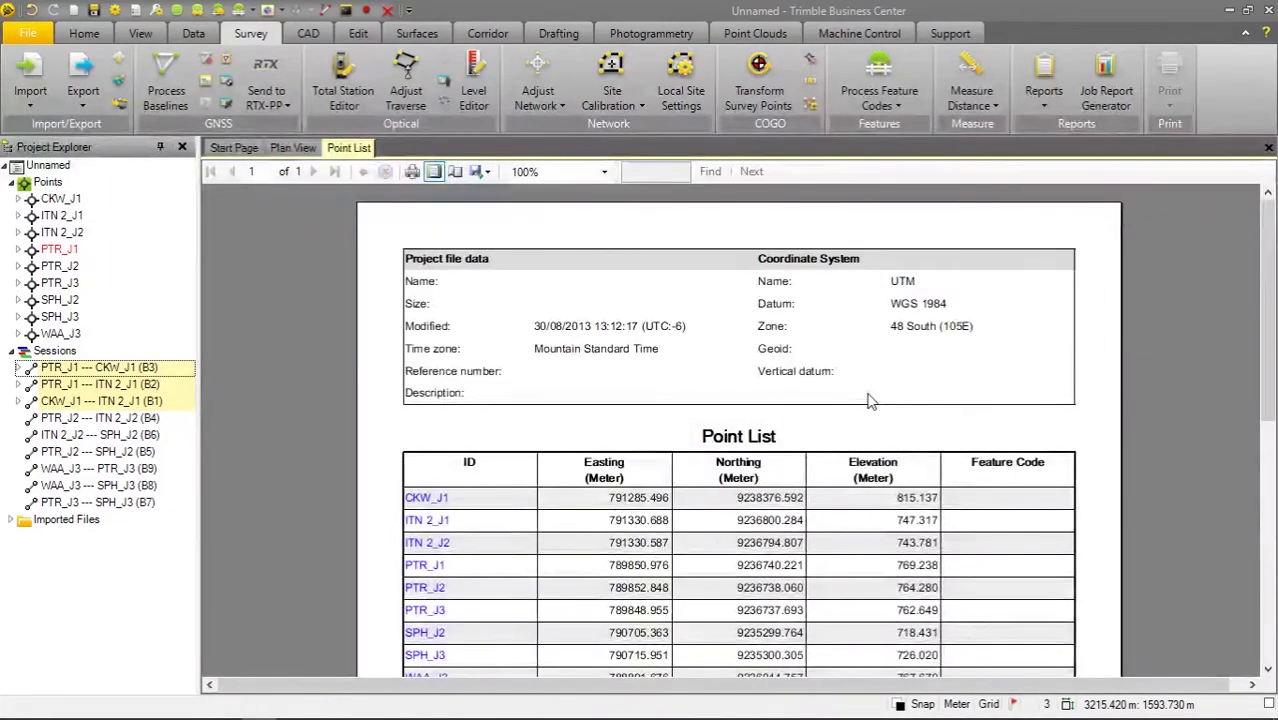
scroll(833, 410, down, 2)
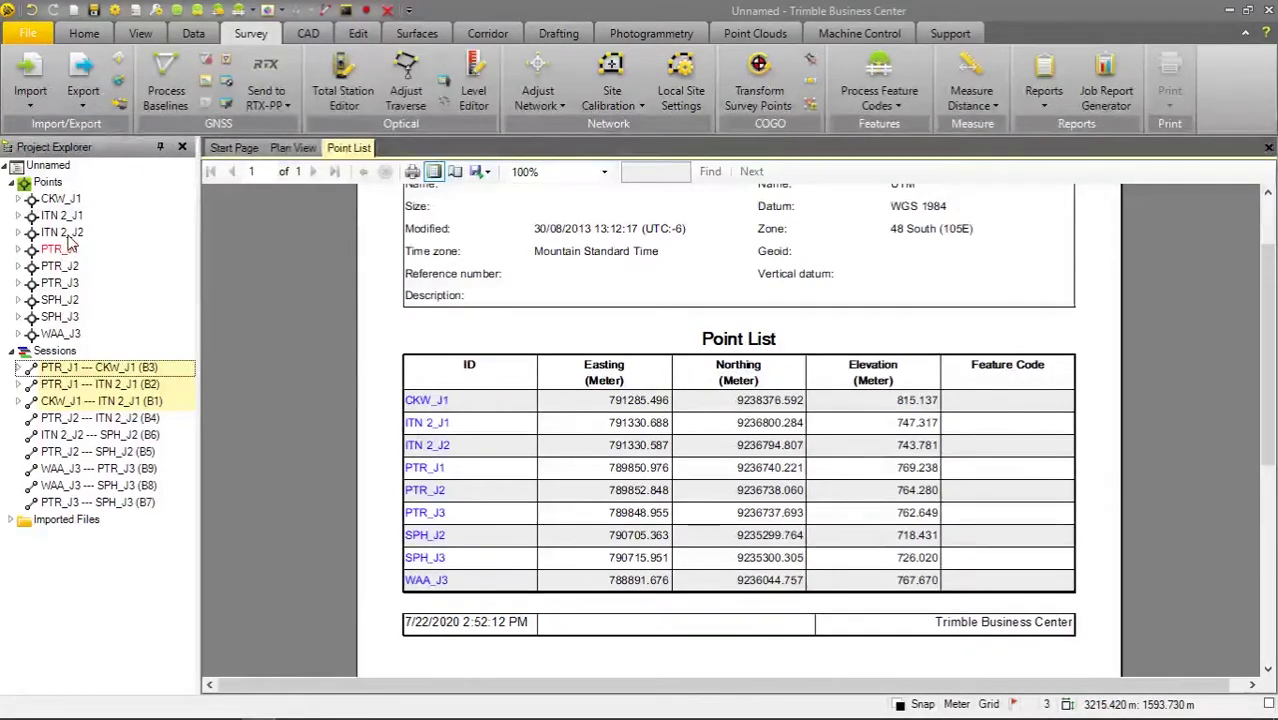
Compare the PTR and ITN 2 points of the different sessions in the plan view, following the baselines between PTR and ITN 2.
click(293, 148)
scroll(620, 342, up, 5)
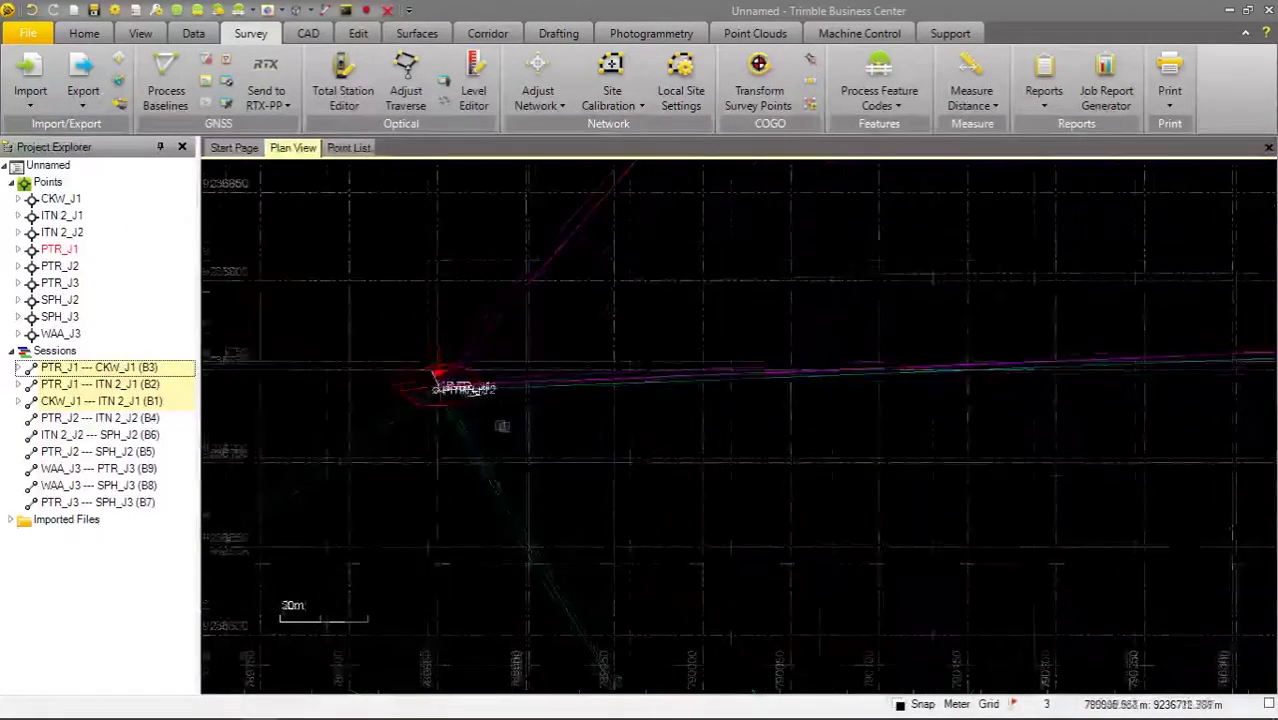
scroll(502, 426, up, 6)
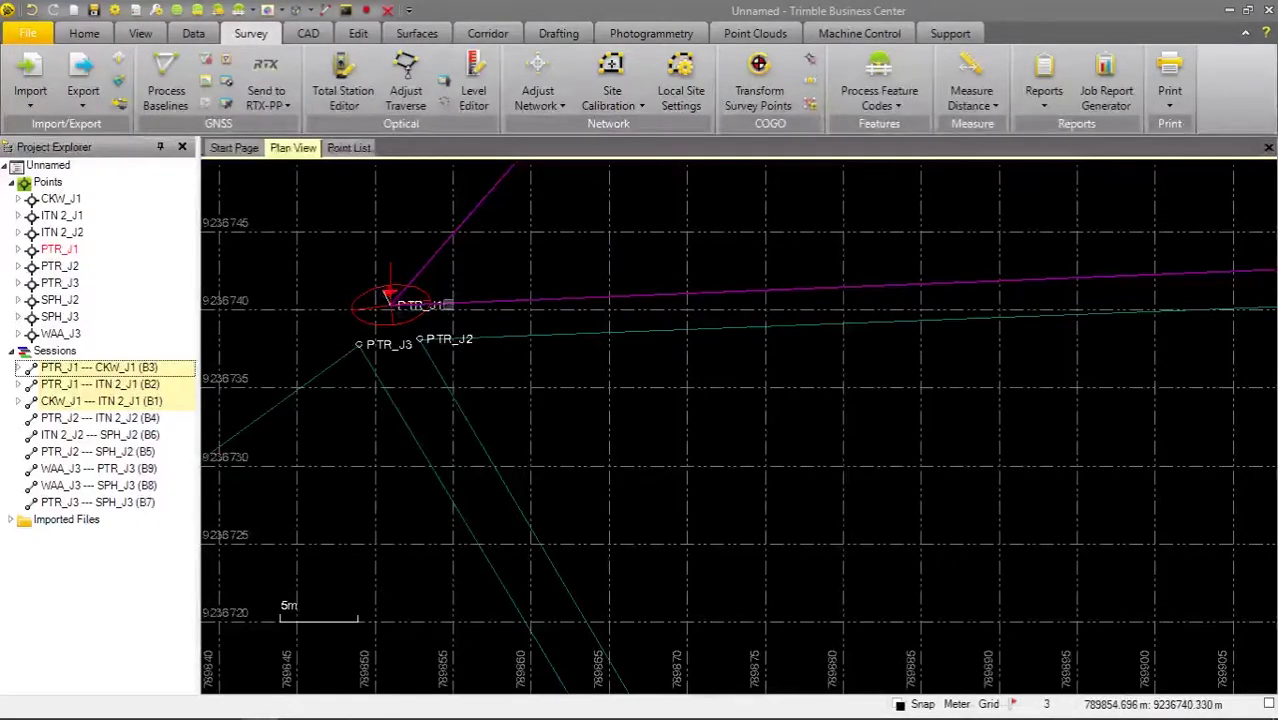
scroll(446, 304, down, 4)
click(1028, 405)
drag(1029, 402, 508, 398)
drag(930, 408, 565, 404)
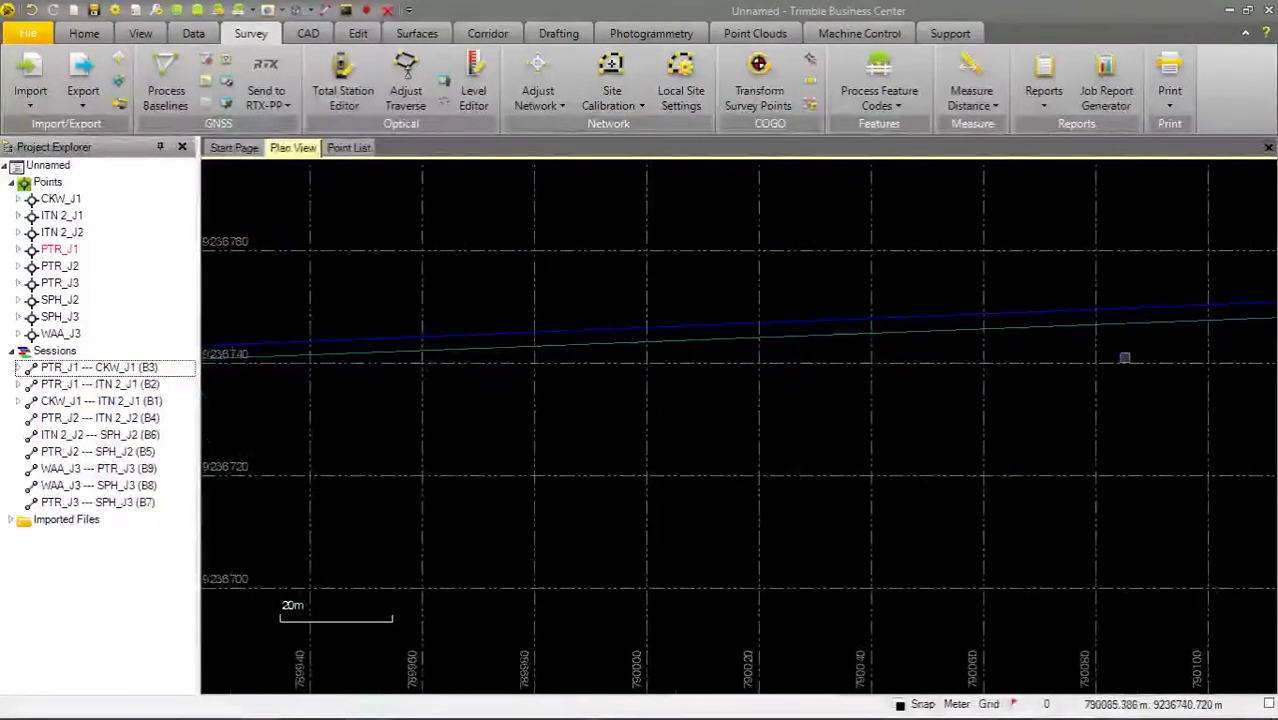
drag(1155, 334, 602, 397)
drag(1219, 347, 518, 346)
drag(1134, 289, 477, 313)
scroll(1113, 294, down, 1)
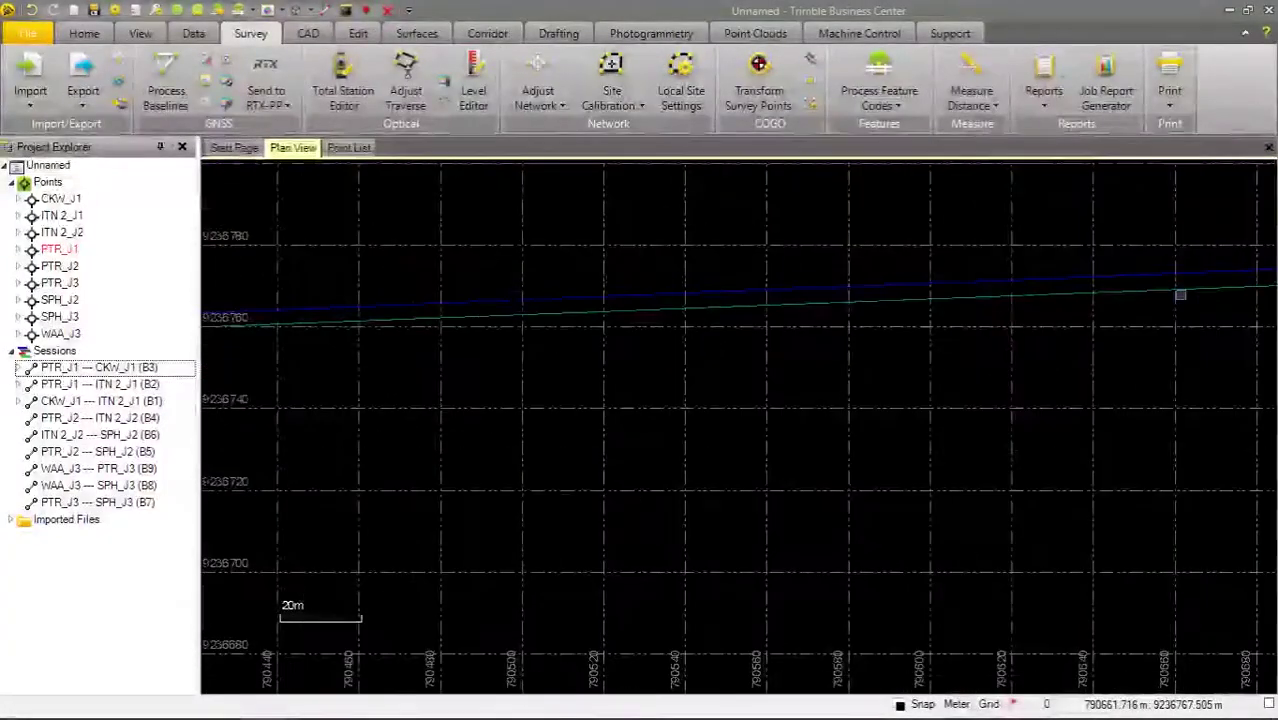
scroll(1190, 292, down, 3)
drag(1026, 287, 533, 280)
drag(1194, 225, 967, 270)
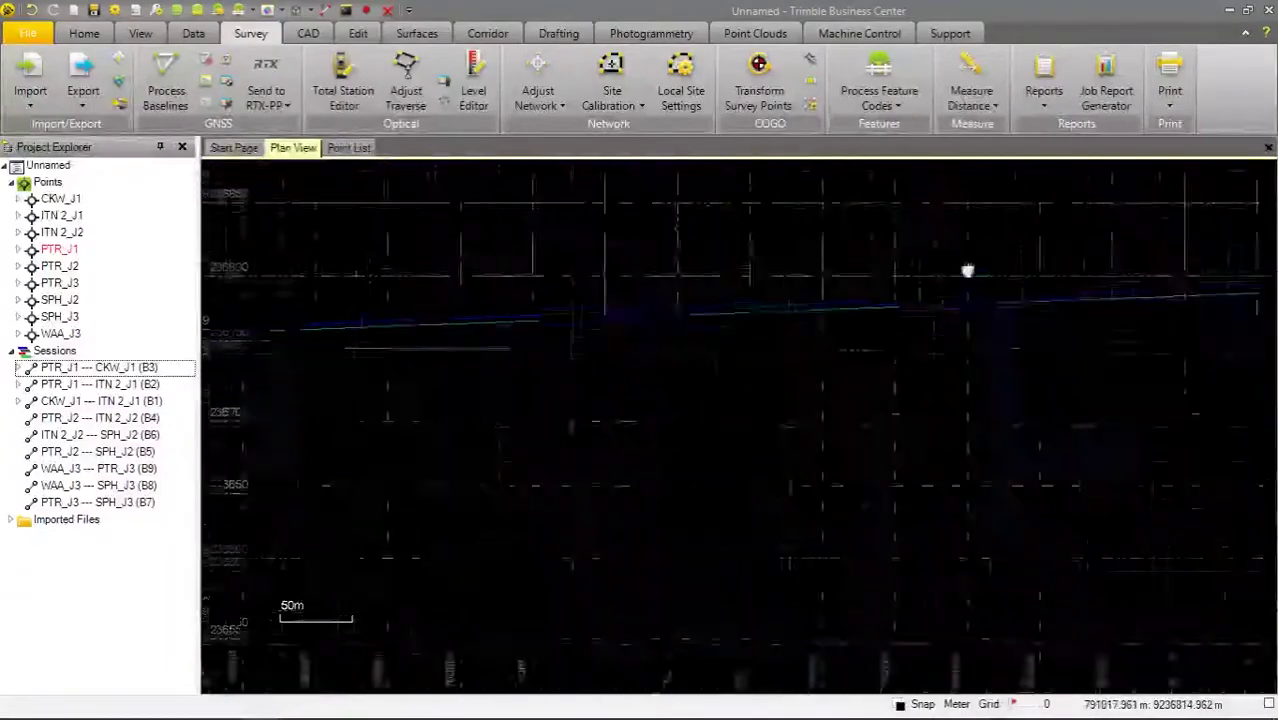
scroll(967, 270, up, 6)
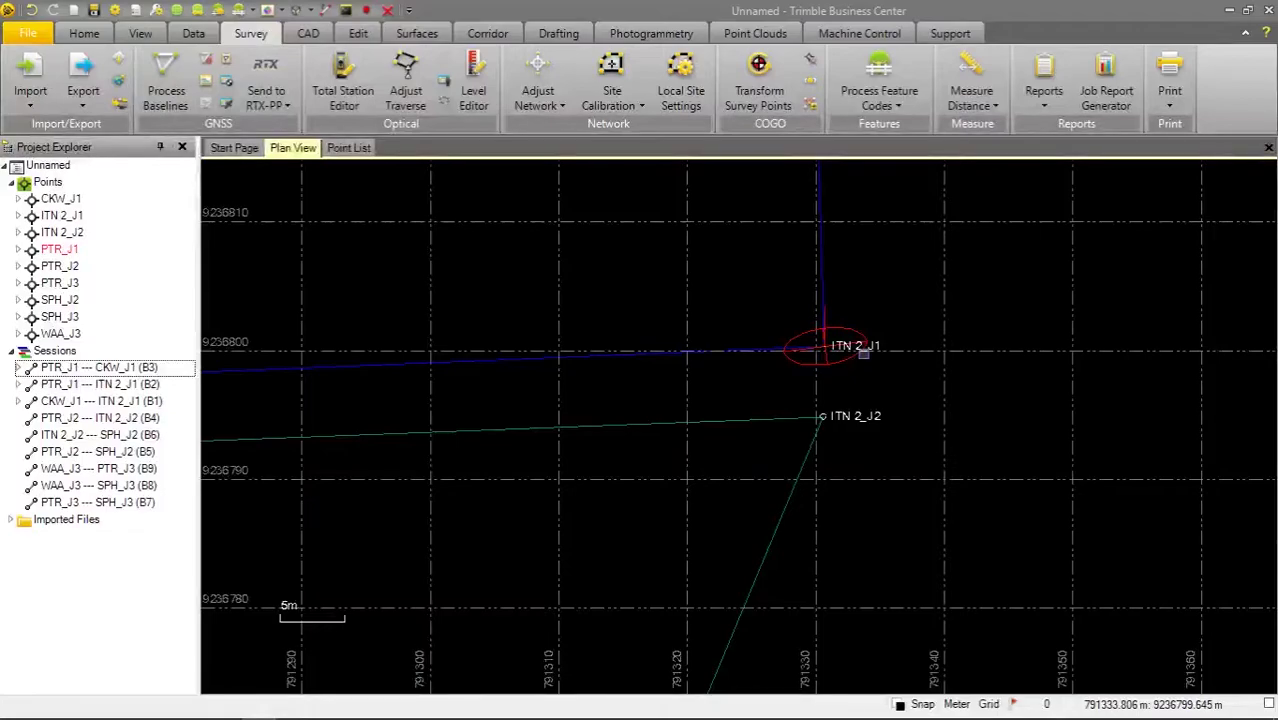
scroll(562, 405, down, 5)
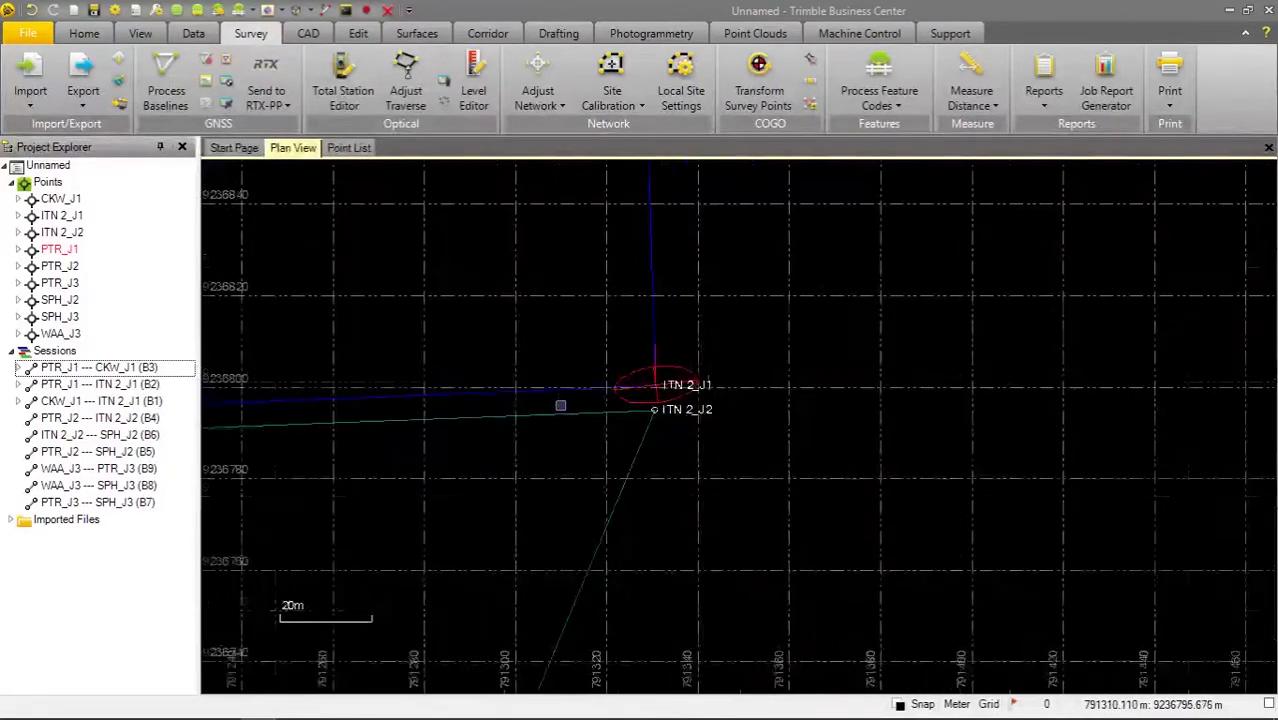
scroll(513, 418, down, 3)
drag(417, 380, 996, 354)
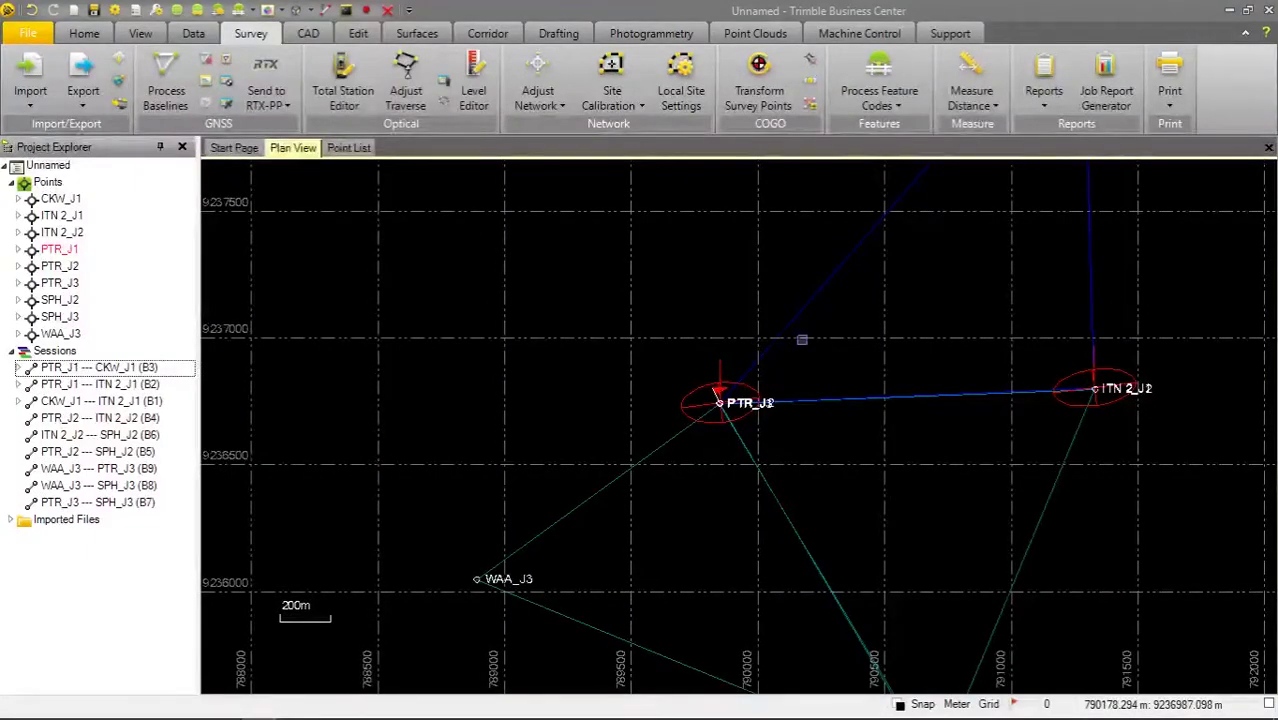
Start adding a grid coordinate to ITN 2_J2 and set its easting to 791330.688, the ITN 2_J1 value in the point list.
click(348, 147)
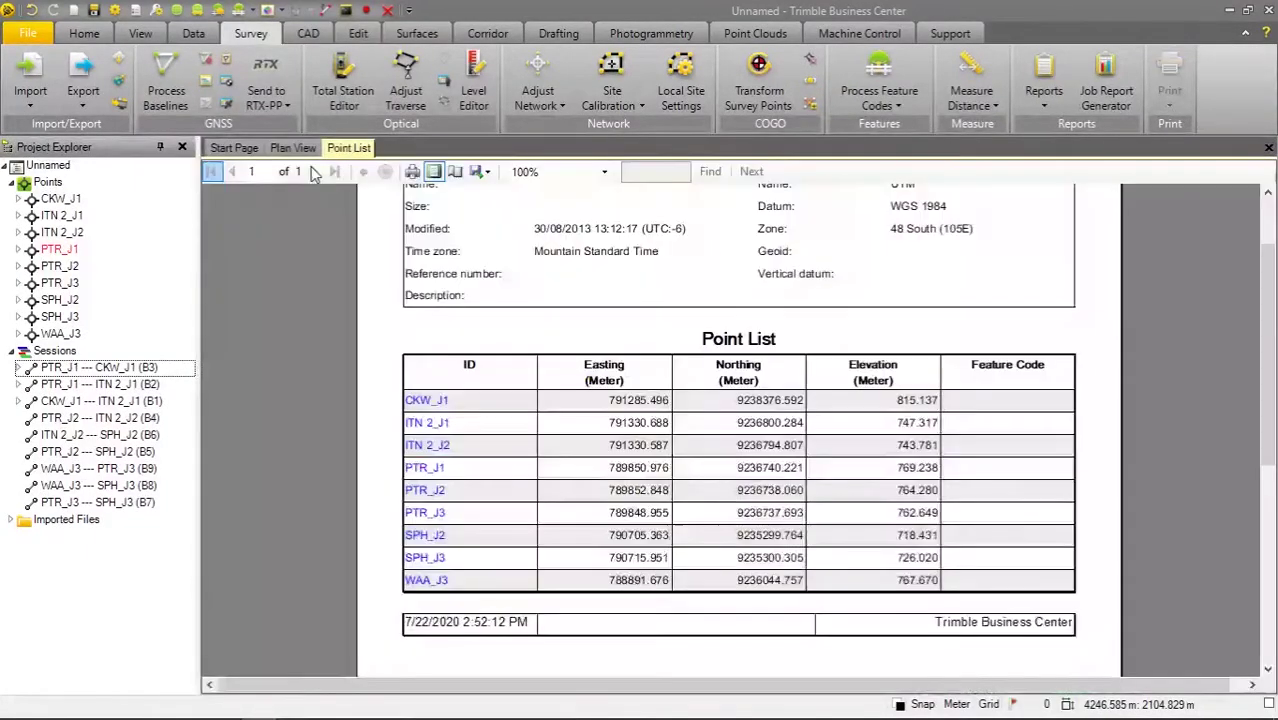
right_click(78, 246)
click(130, 289)
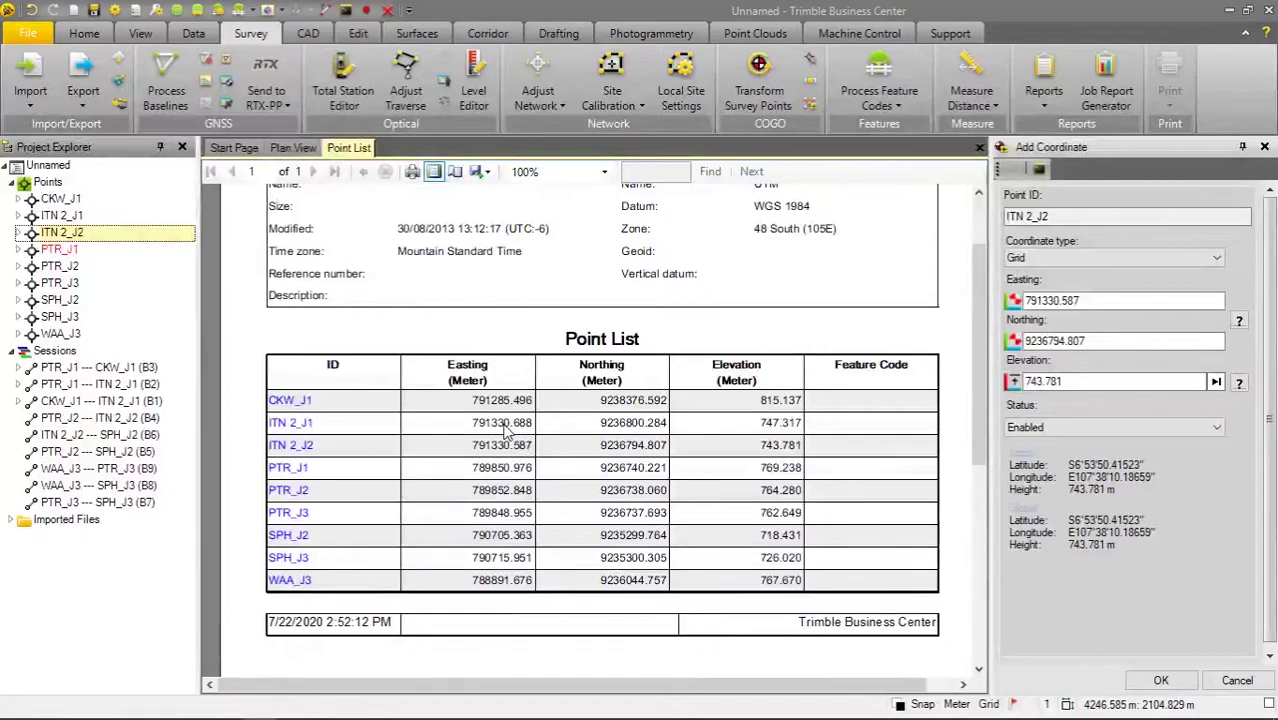
click(1083, 300)
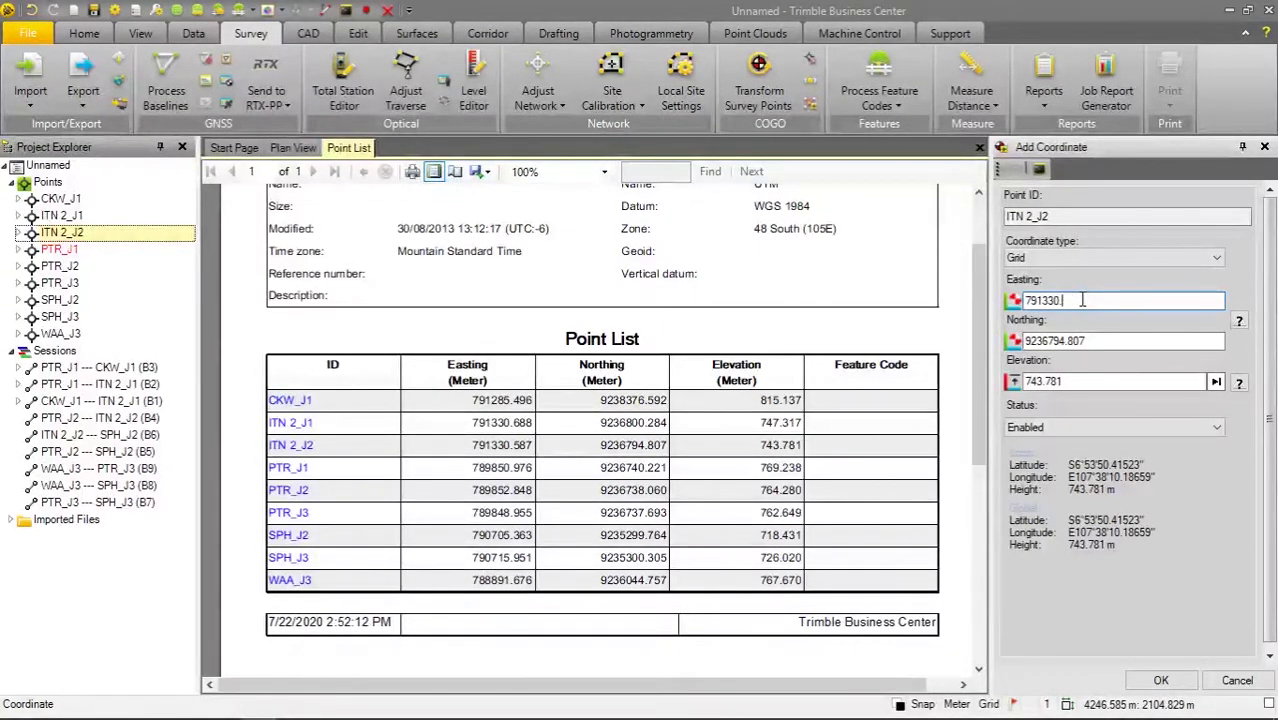
text(791330.688)
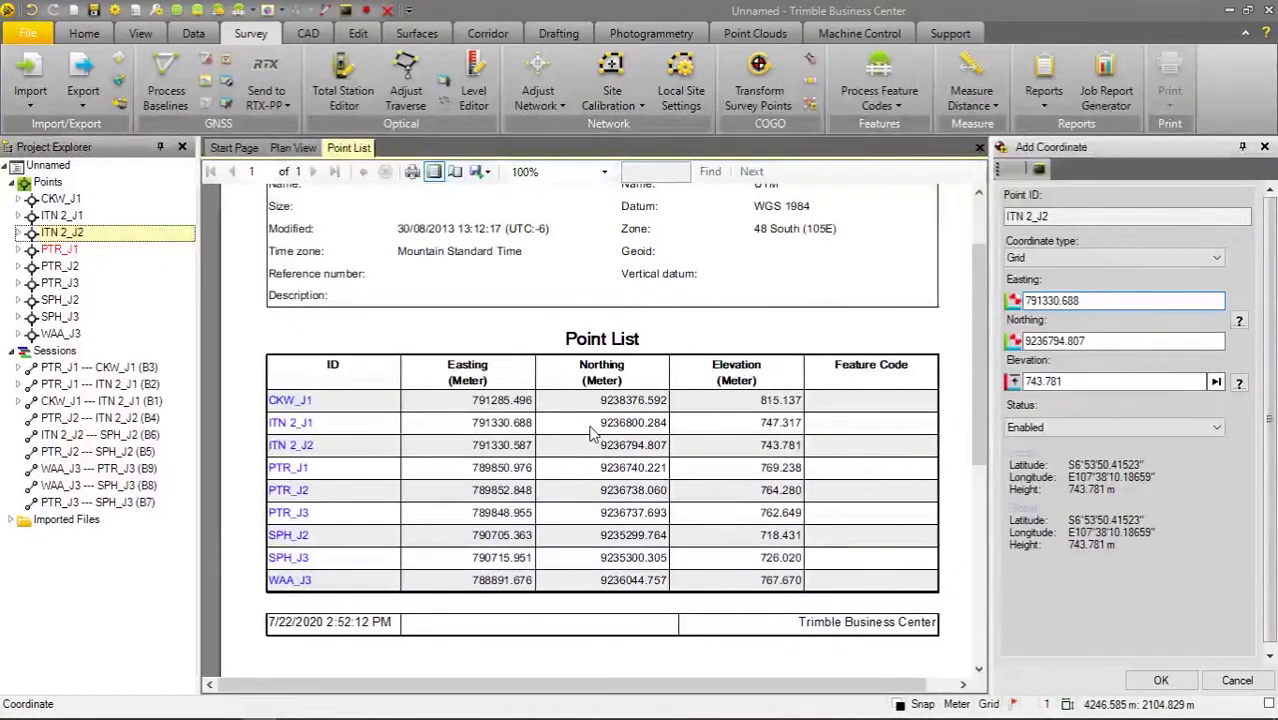
Set the northing of ITN 2_J2 to 9236800.284.
click(1058, 344)
click(1062, 343)
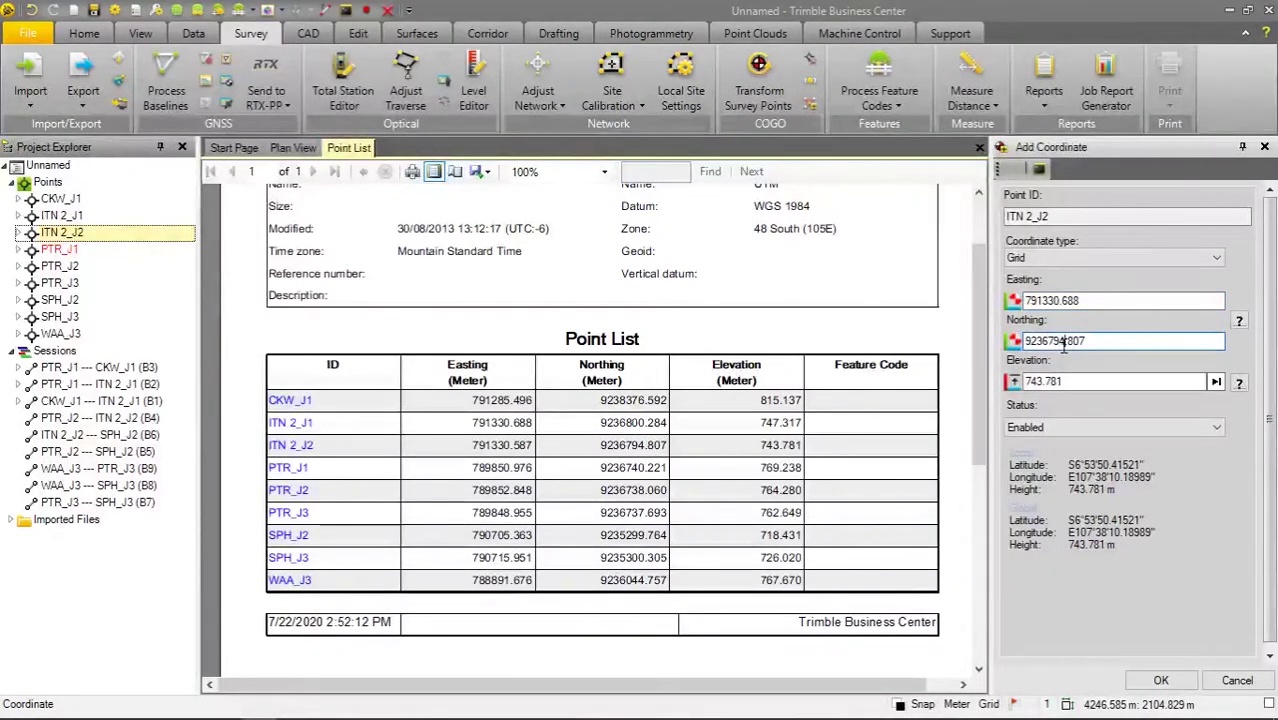
key(BackSpace)
key(BackSpace)
key(BackSpace)
text(800)
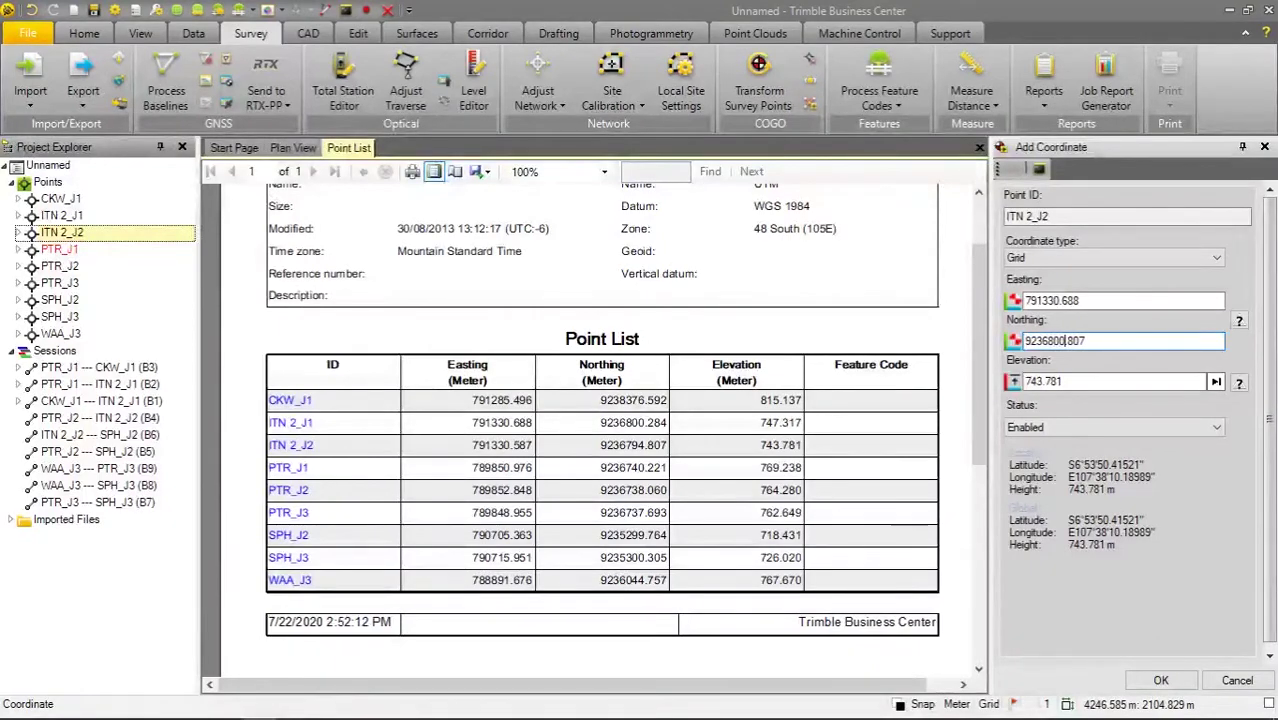
key(BackSpace)
key(BackSpace)
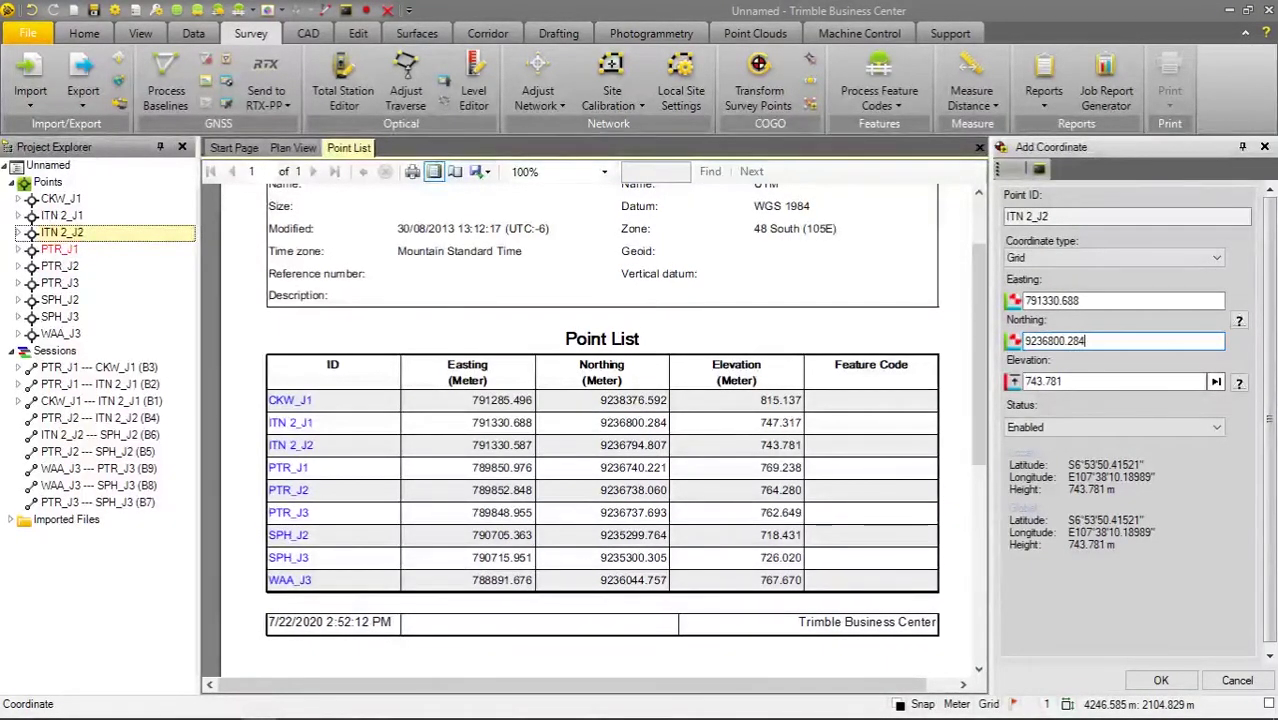
Set the elevation of ITN 2_J2 to 747.317.
click(1111, 377)
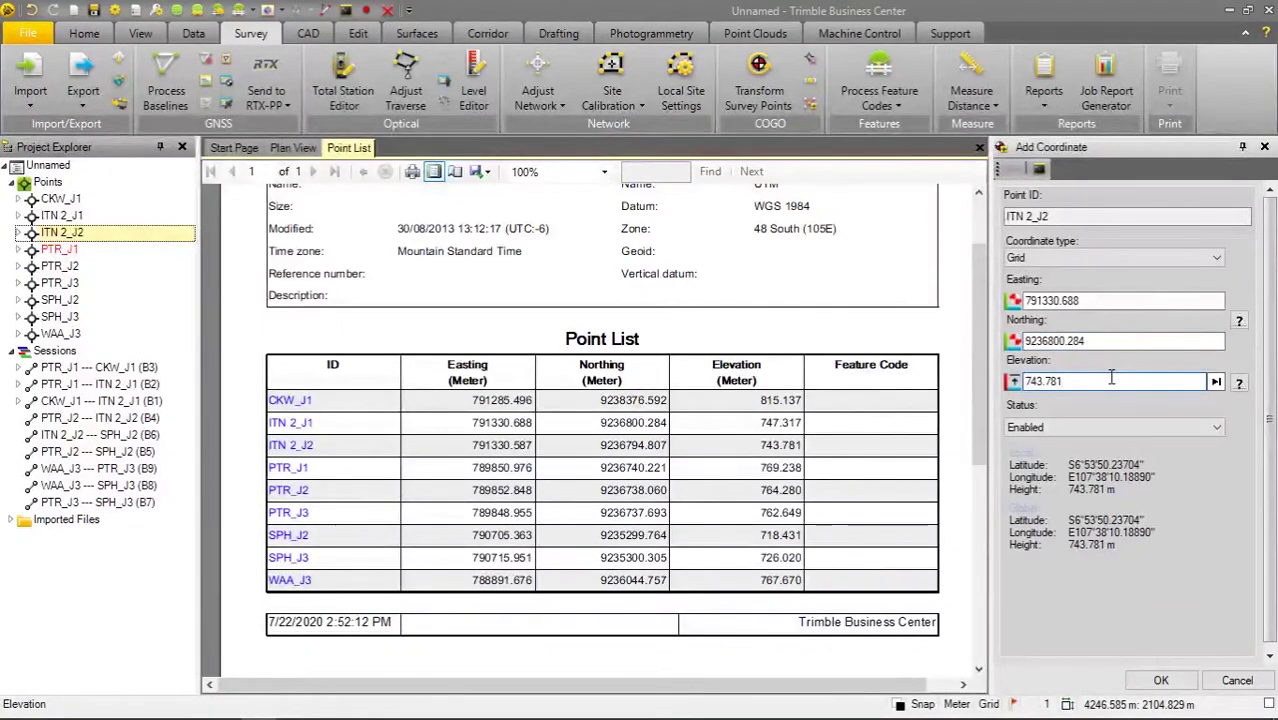
key(Left)
key(Left)
key(Left)
key(BackSpace)
text(7.317)
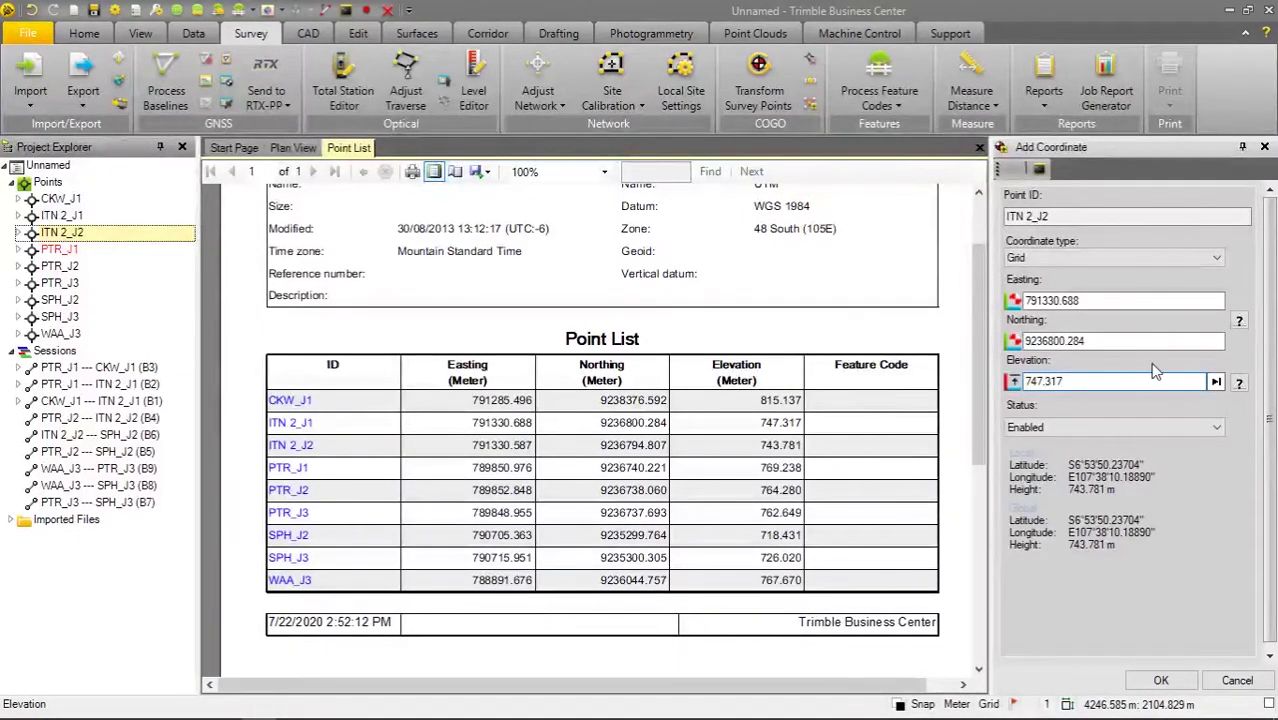
Assign Control Quality to the horizontal position and elevation of ITN 2_J2, and add the coordinate while keeping the existing network adjustment.
click(1240, 321)
click(1240, 337)
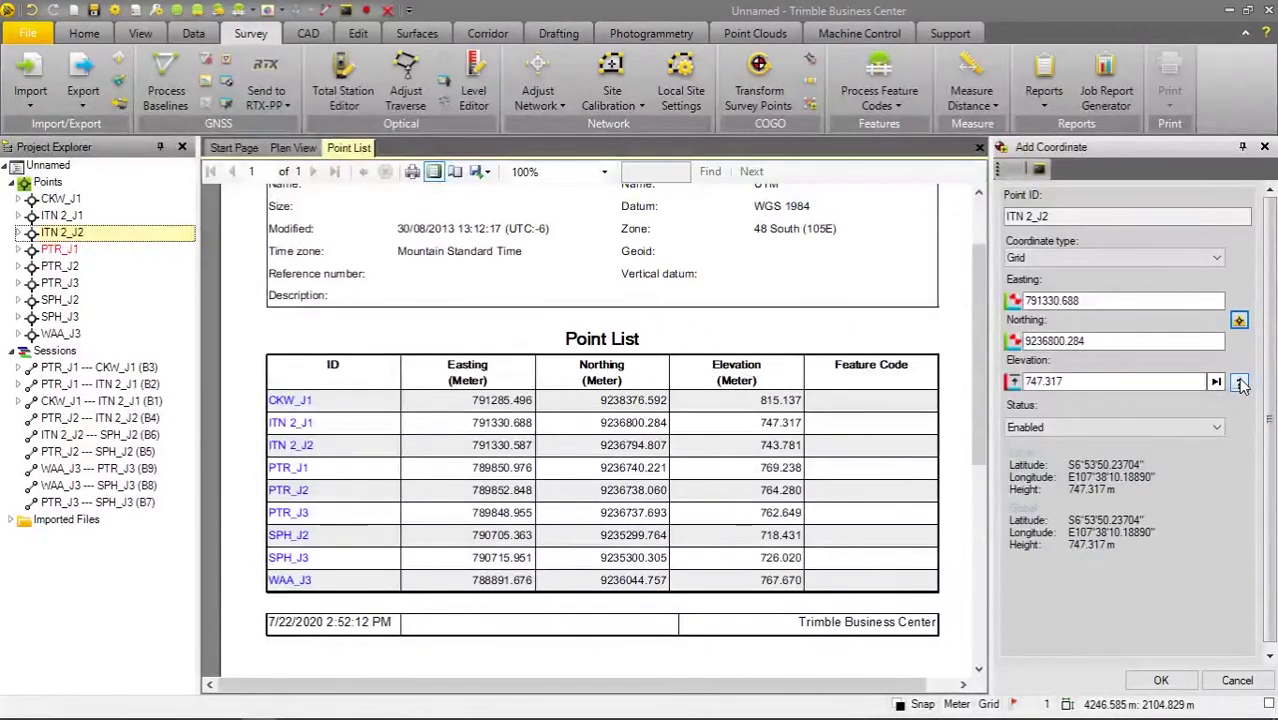
click(1240, 385)
click(1150, 406)
click(1162, 680)
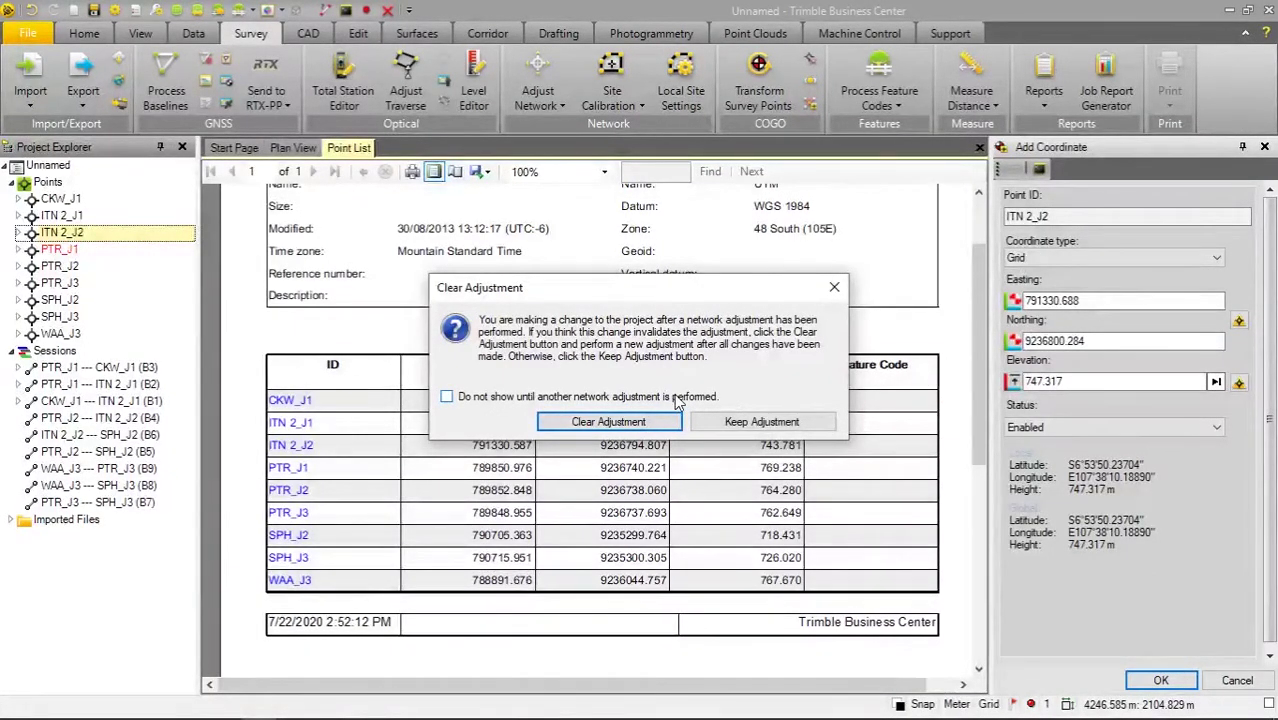
click(750, 422)
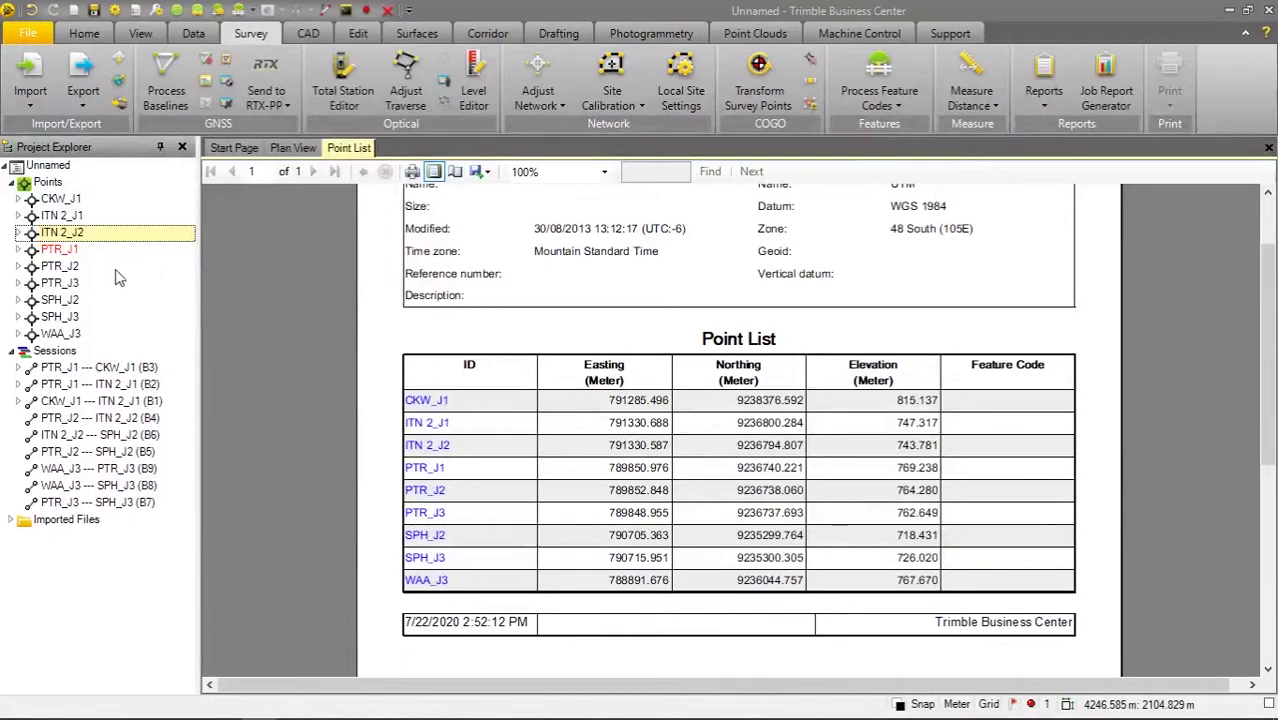
Start adding a grid coordinate to PTR_J2 and set its easting to 789850.976, the PTR_J1 value in the point list.
click(63, 268)
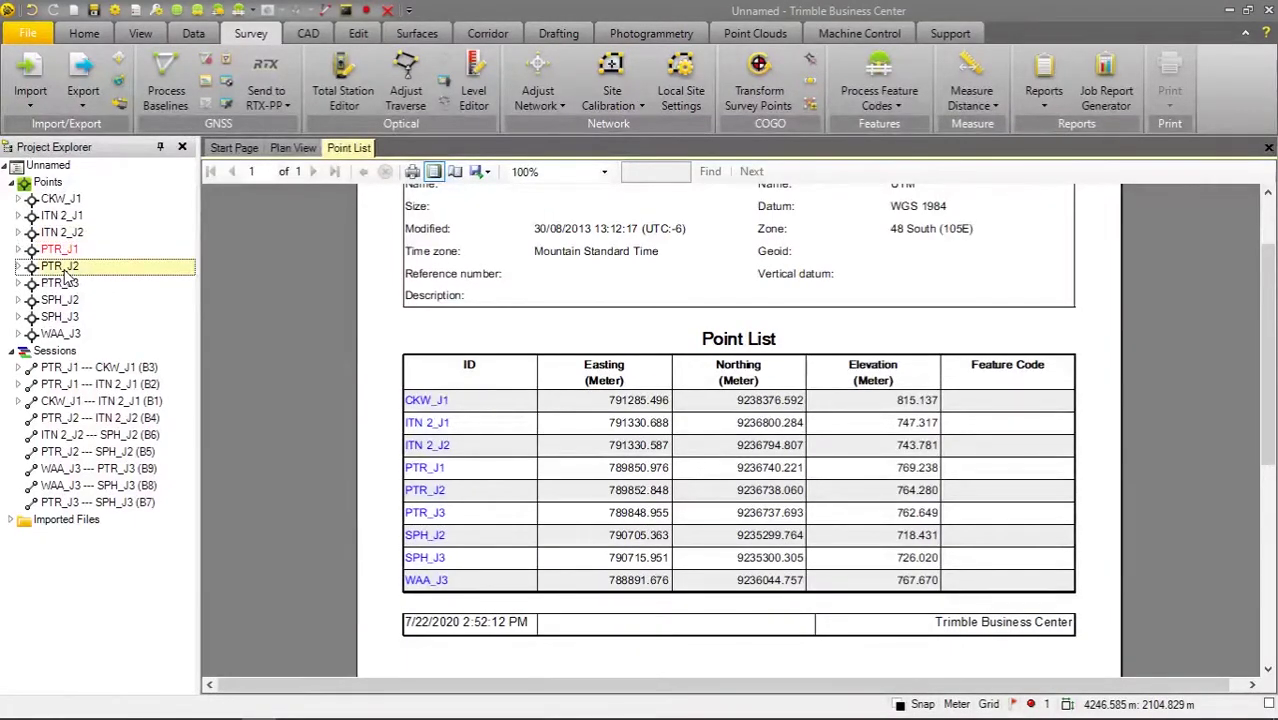
right_click(64, 277)
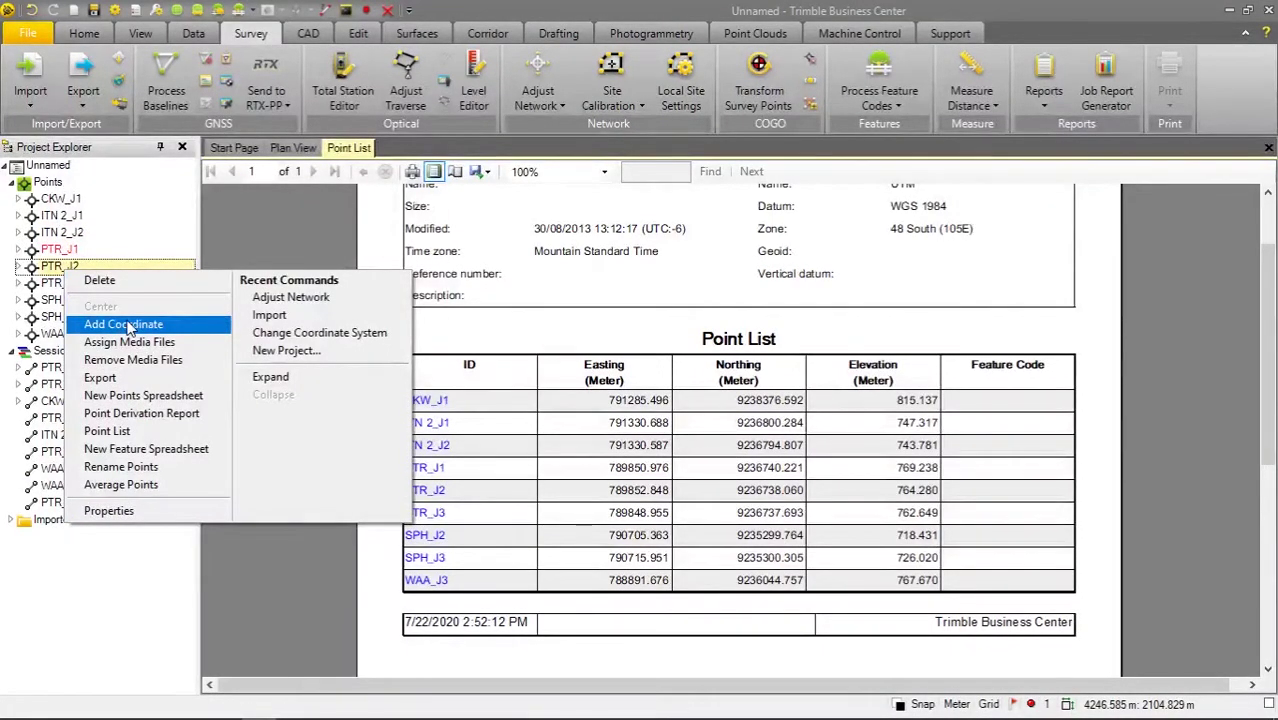
click(123, 325)
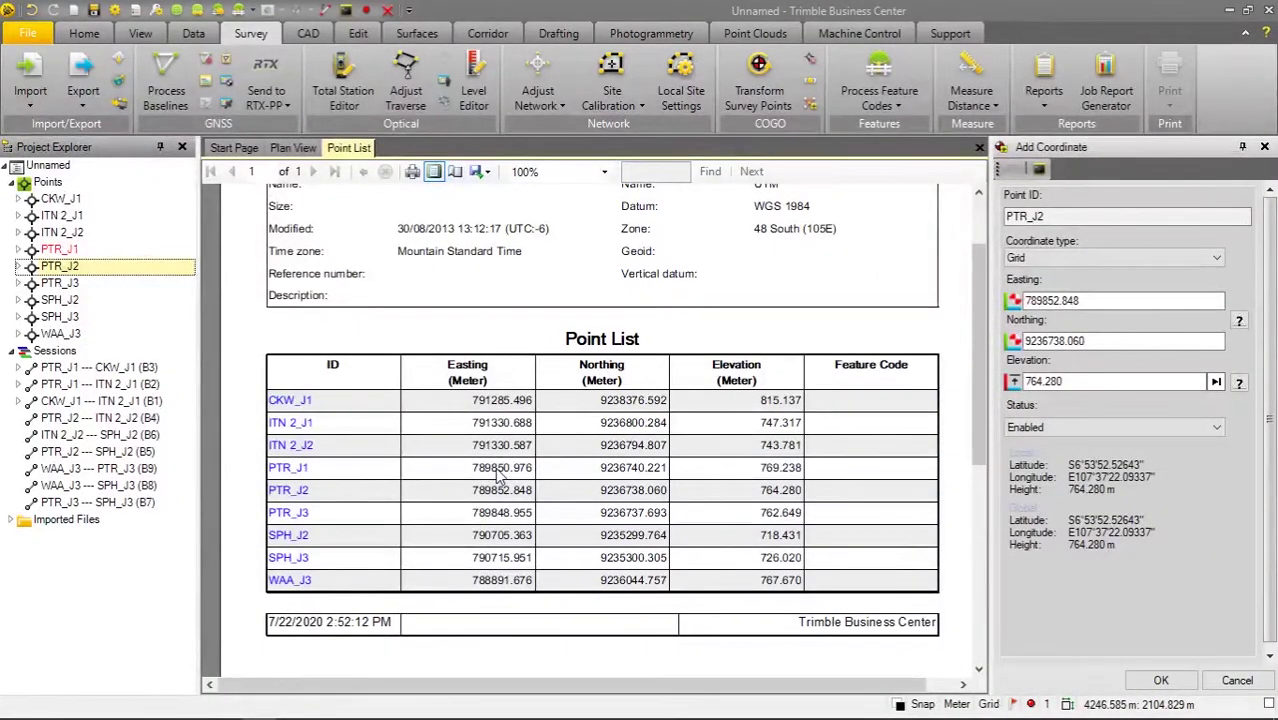
click(1055, 302)
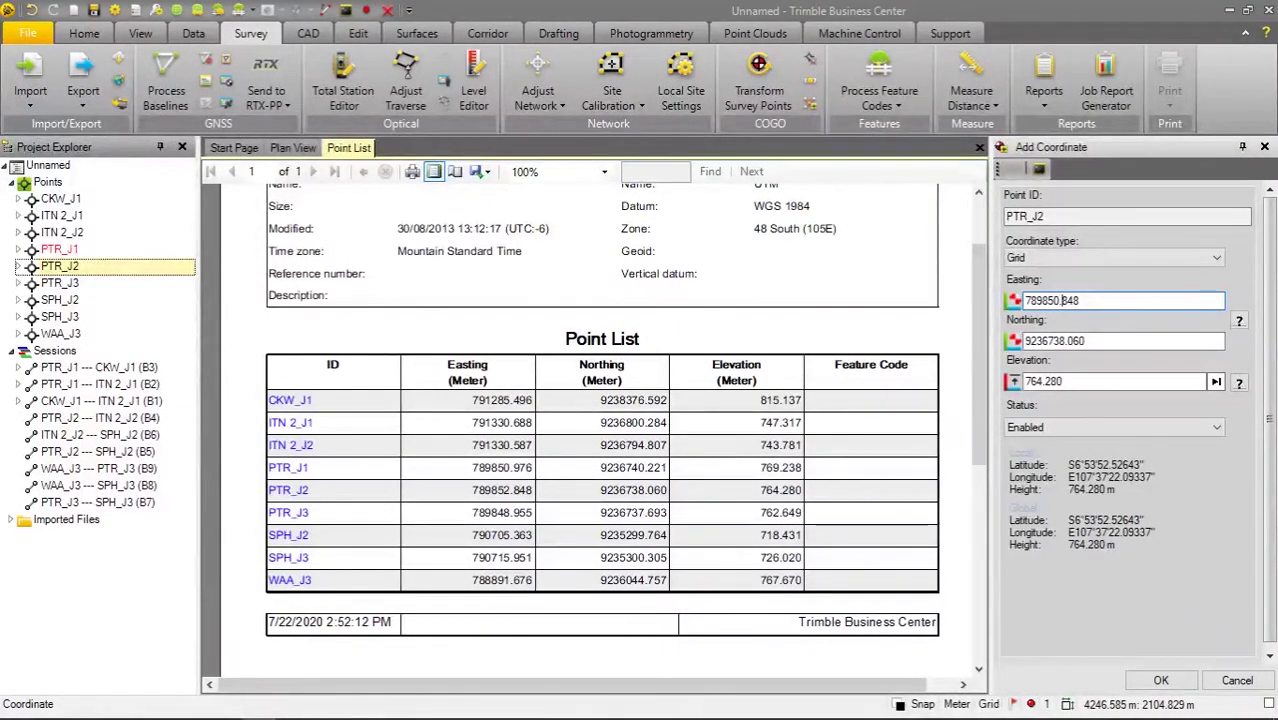
key(BackSpace)
key(BackSpace)
text(76)
Set the northing of PTR_J2 to 9236740.221.
click(1062, 340)
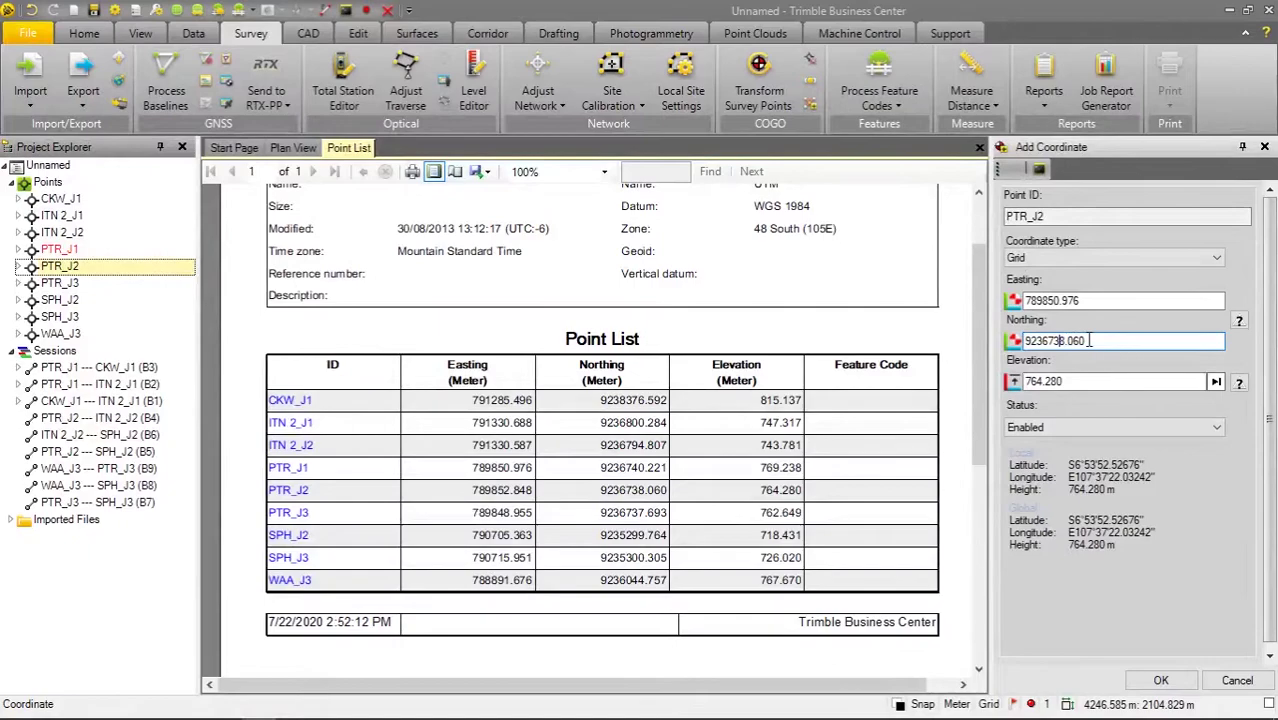
key(Right)
key(BackSpace)
key(BackSpace)
text(40)
click(1085, 341)
key(BackSpace)
key(BackSpace)
key(BackSpace)
key(Tab)
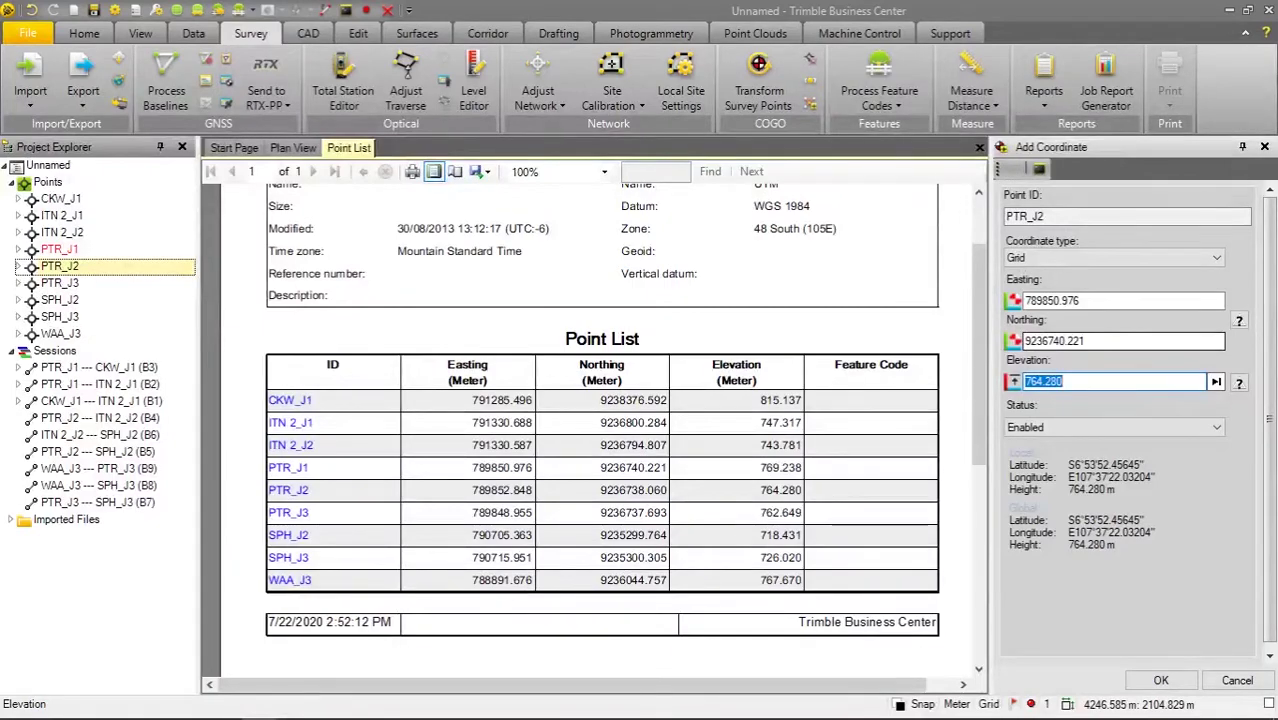
Set the elevation of PTR_J2 to 769.238.
click(1035, 381)
key(BackSpace)
click(1047, 381)
key(Delete)
key(Delete)
text(3)
Assign Control Quality to the horizontal position and elevation of PTR_J2, and add the coordinate to the point.
click(1239, 321)
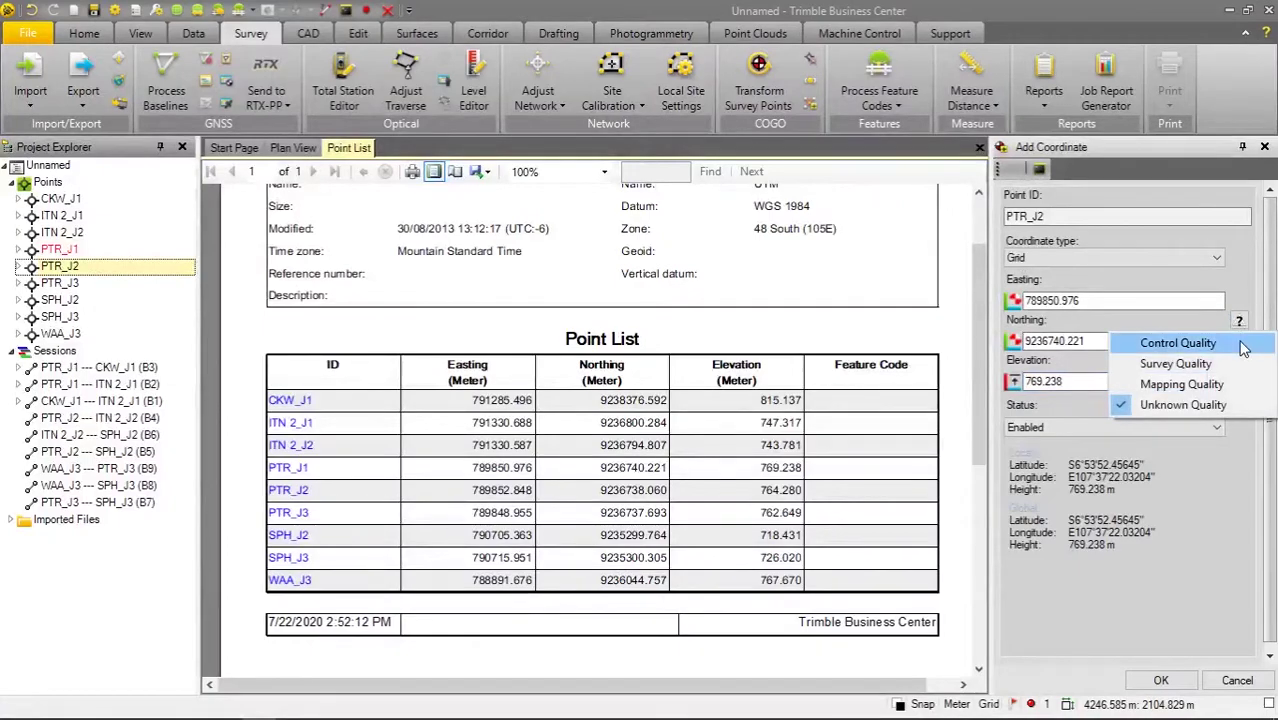
click(1243, 345)
click(1239, 381)
click(1175, 403)
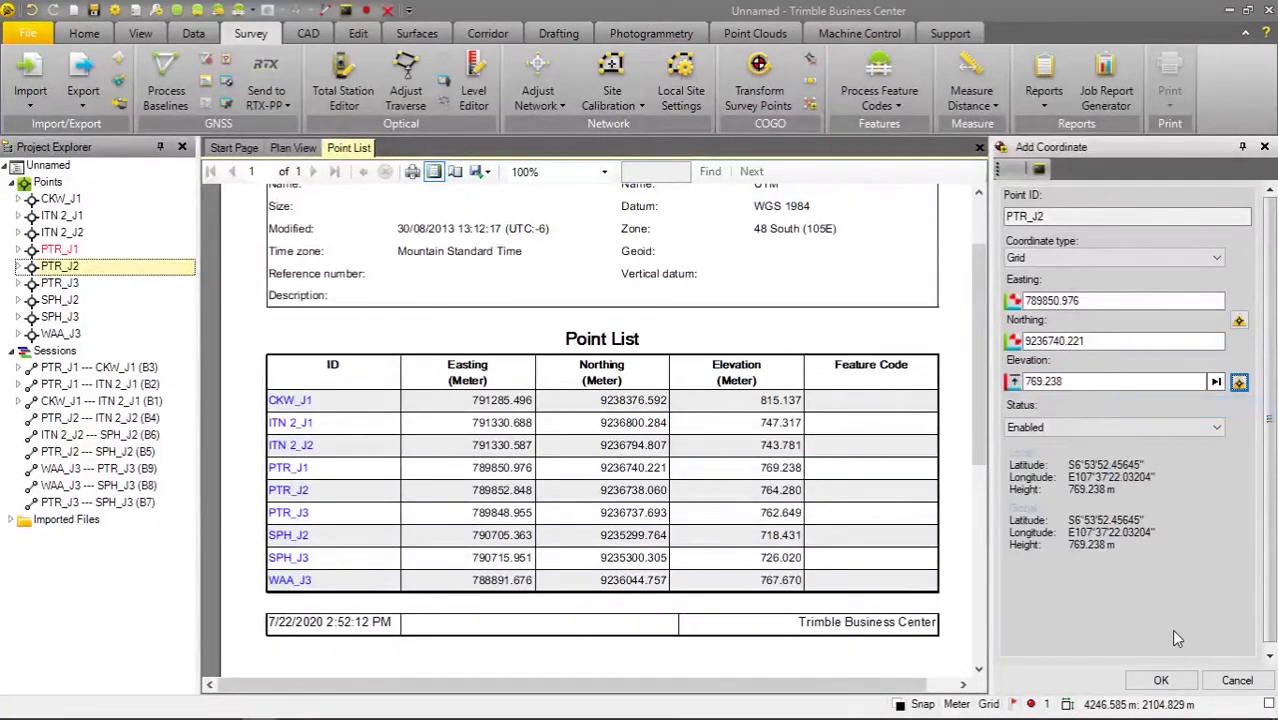
click(1161, 680)
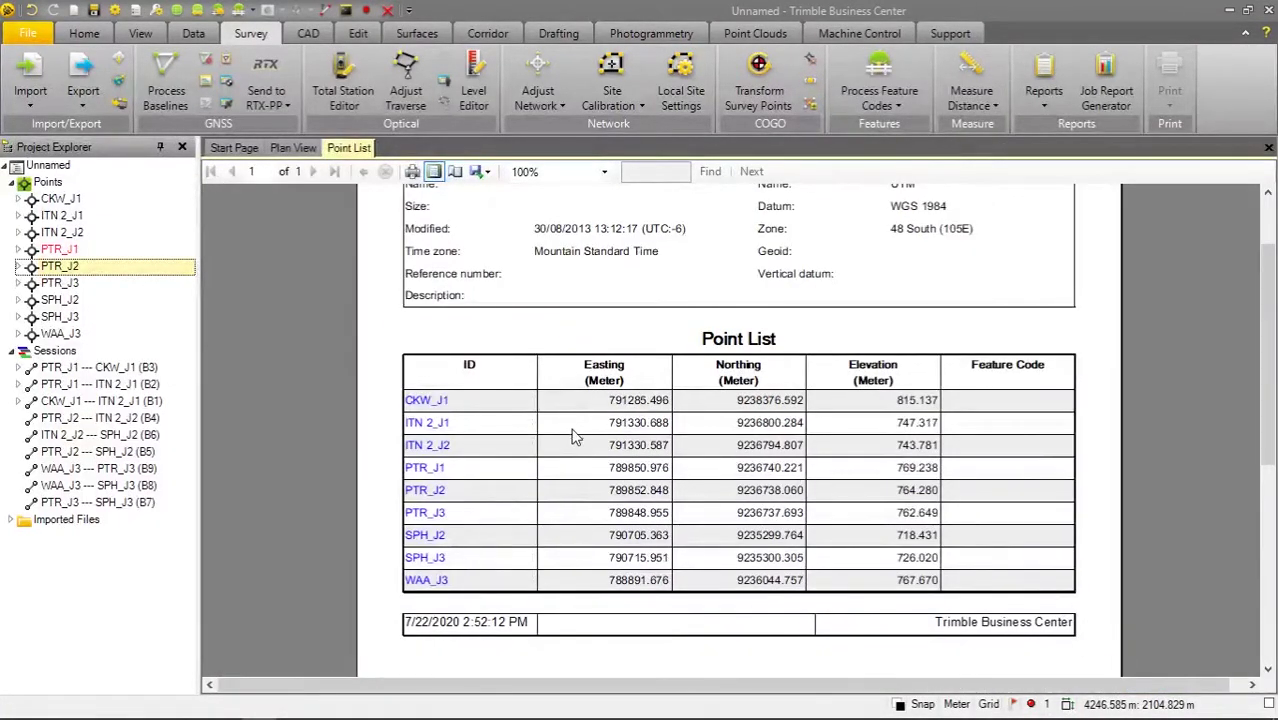
Examine in the plan view whether PTR_J2 coincides with PTR_J1, and how the surrounding baselines connect.
click(285, 149)
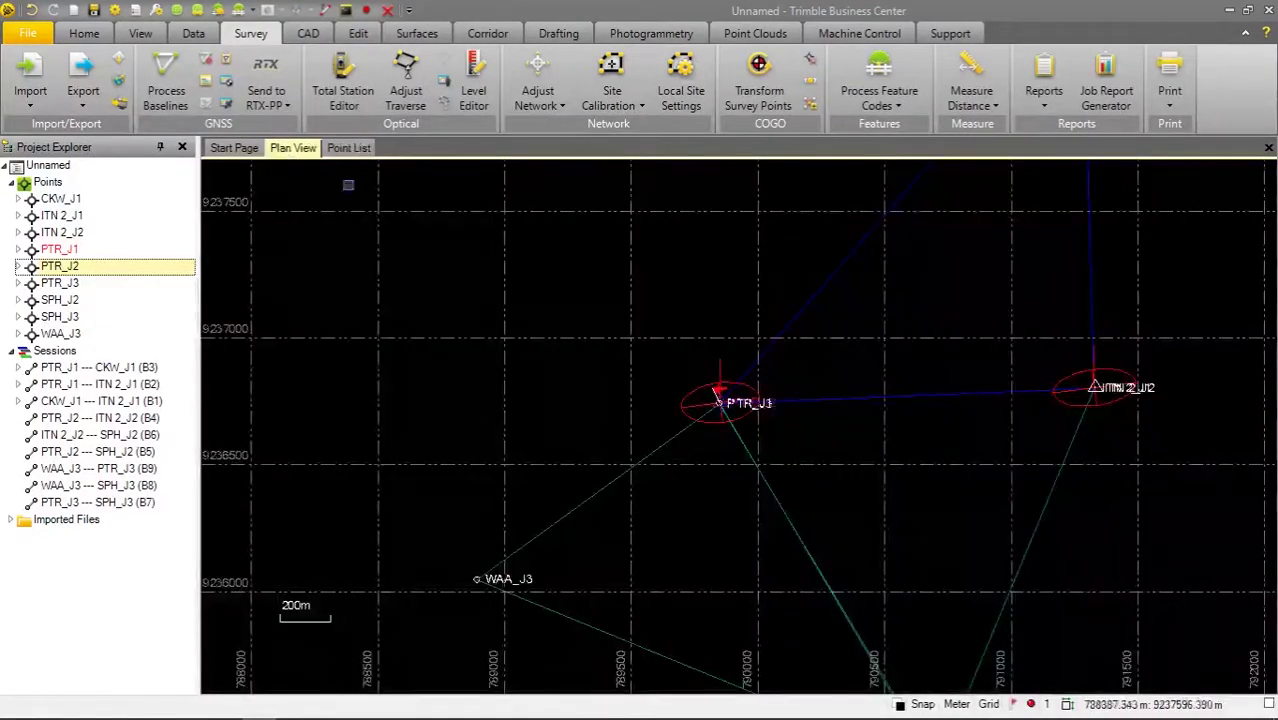
scroll(720, 396, up, 2)
scroll(712, 422, up, 6)
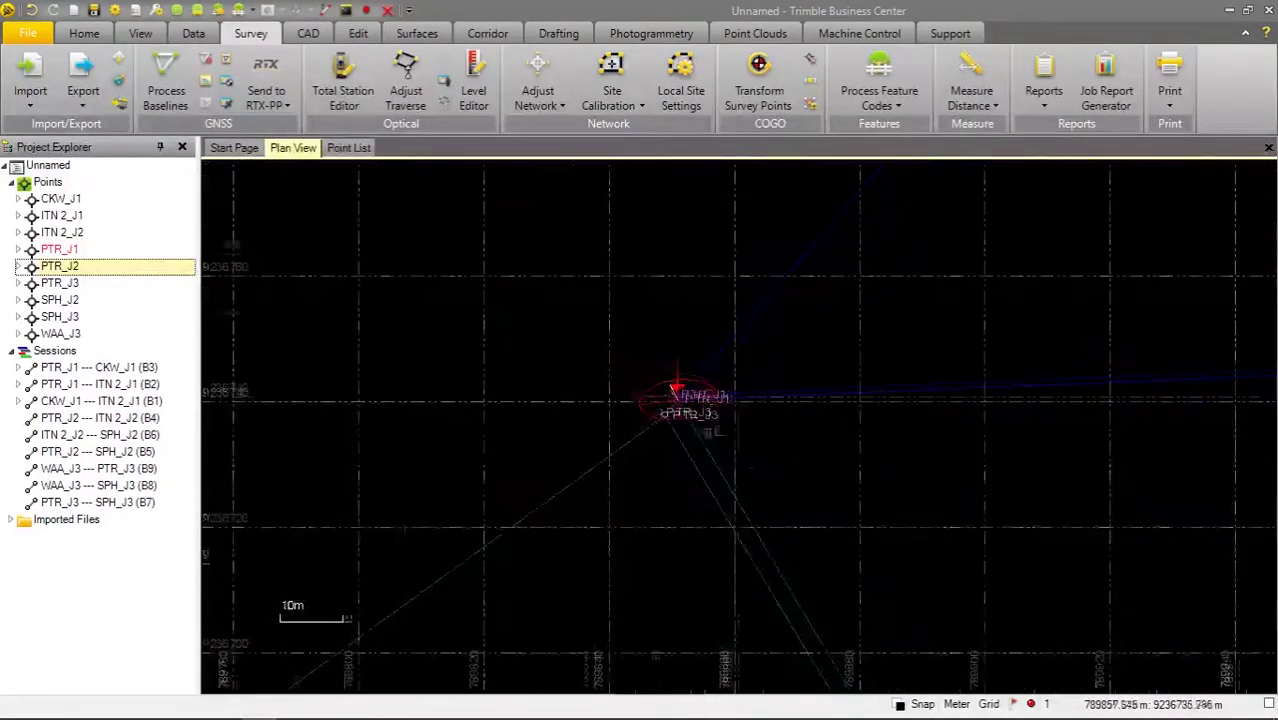
drag(638, 277, 655, 415)
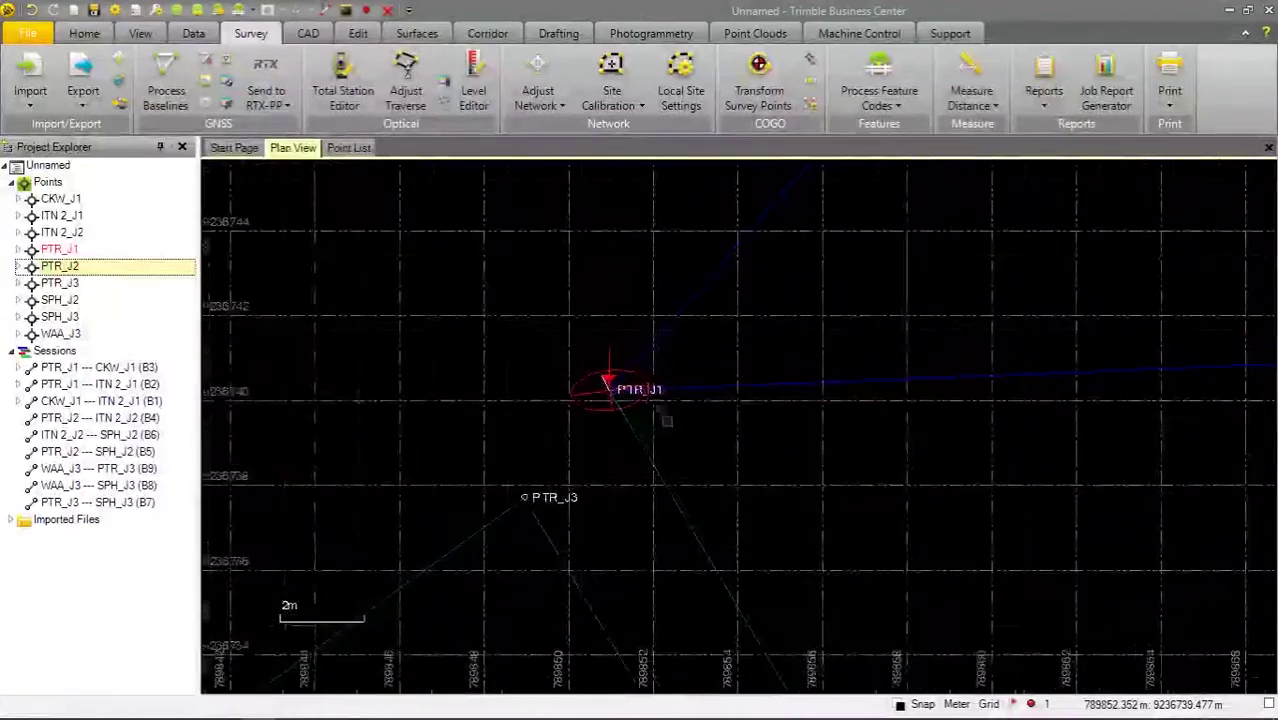
scroll(662, 405, down, 2)
scroll(666, 405, up, 2)
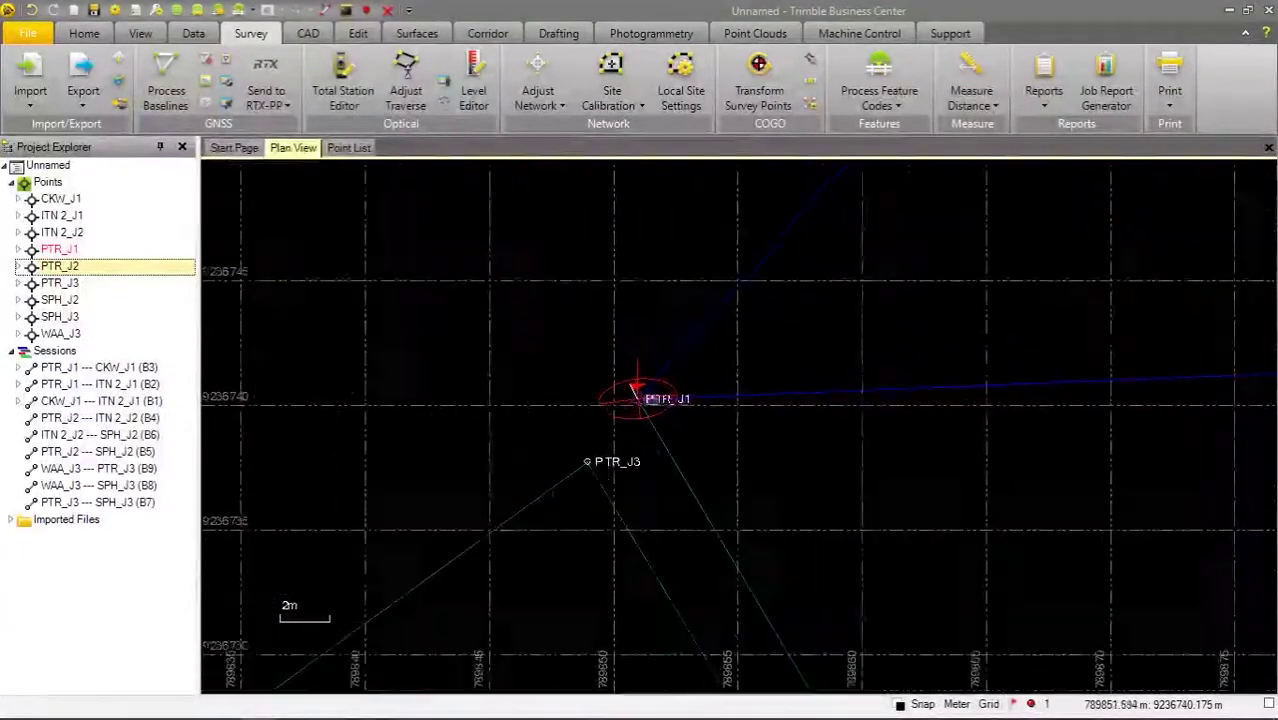
scroll(783, 420, down, 4)
scroll(783, 420, down, 4)
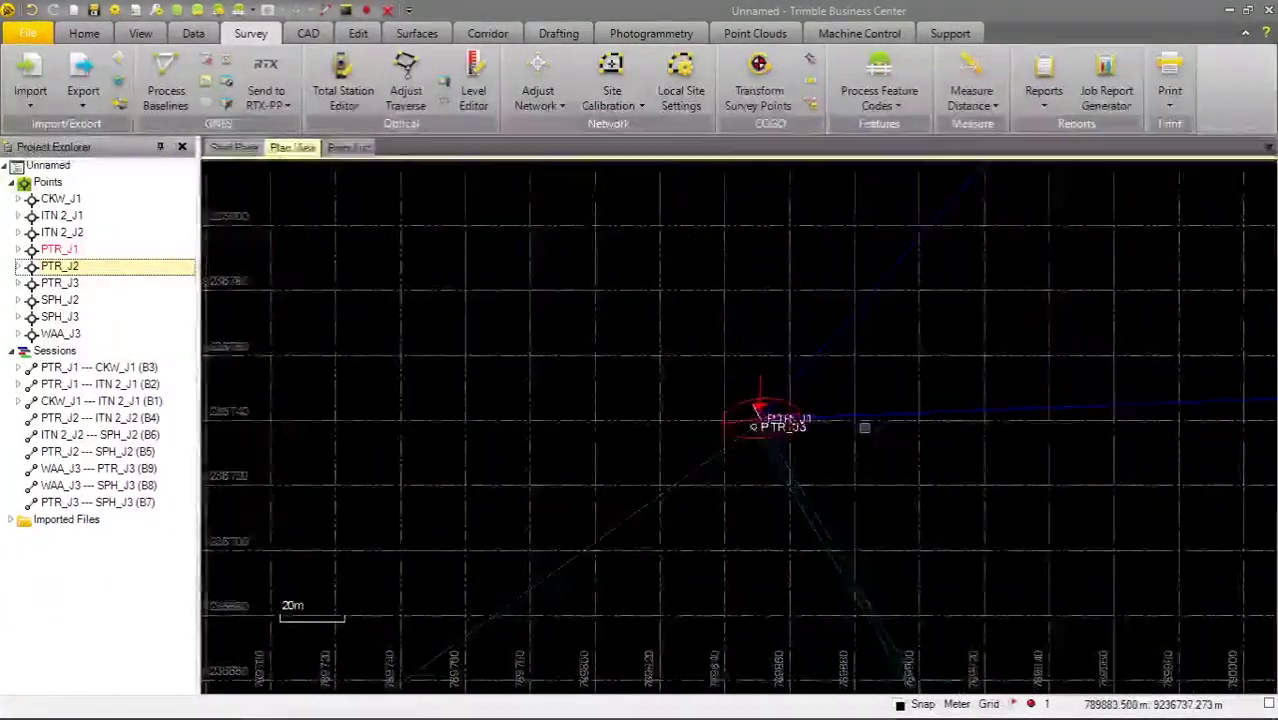
drag(1027, 446, 641, 448)
scroll(820, 425, down, 5)
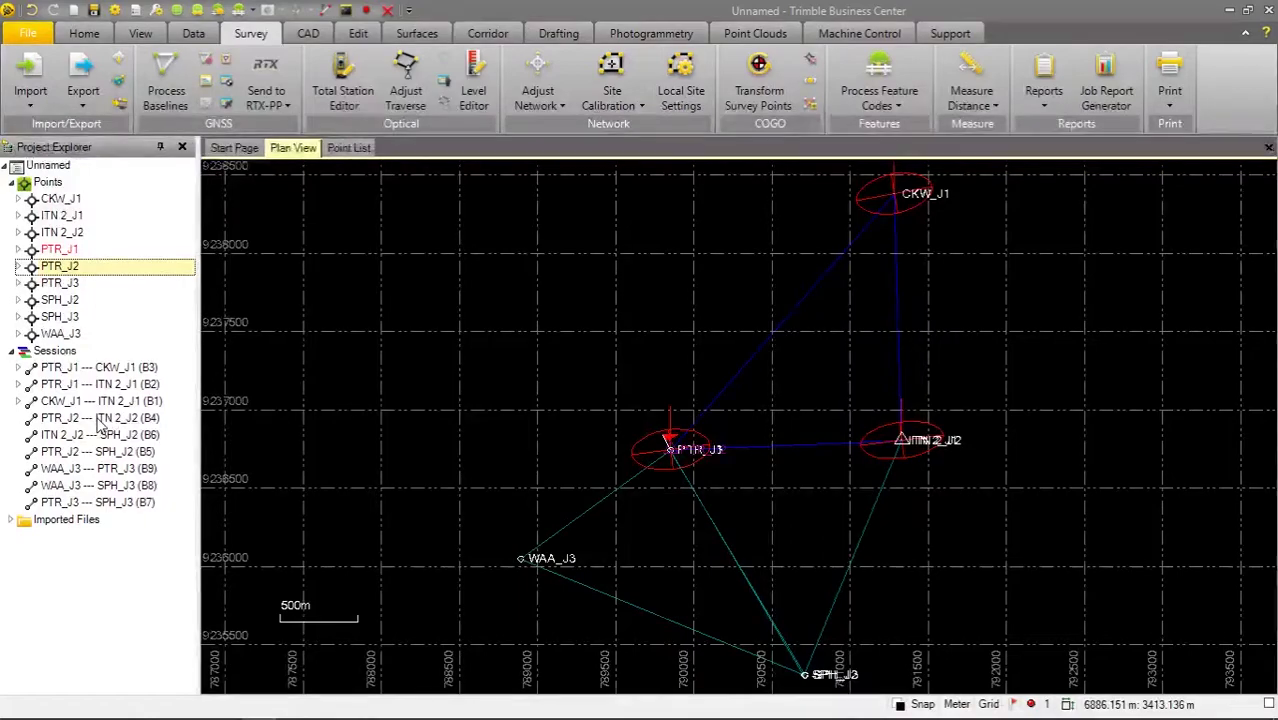
Open the PTR_J2 --- ITN 2_J2 (B4) baseline in the Session Editor and mask the interrupted signal segments of satellite G 8.
click(99, 420)
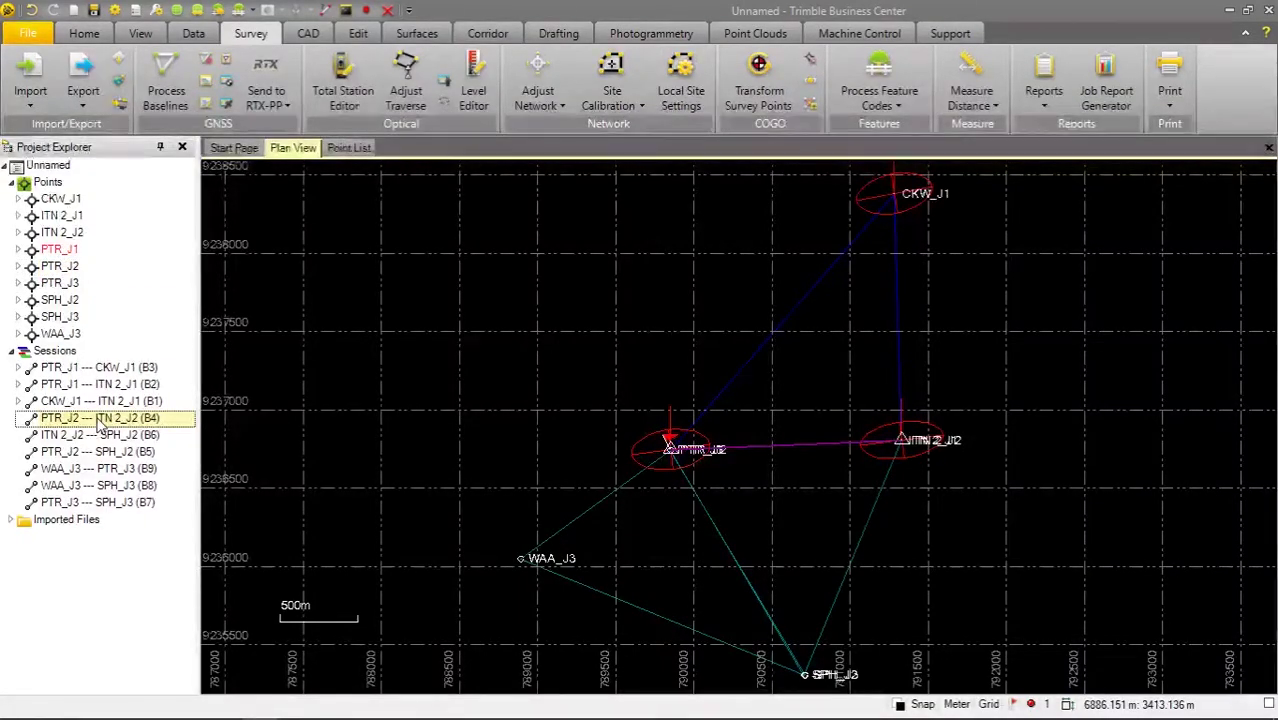
right_click(99, 422)
click(125, 449)
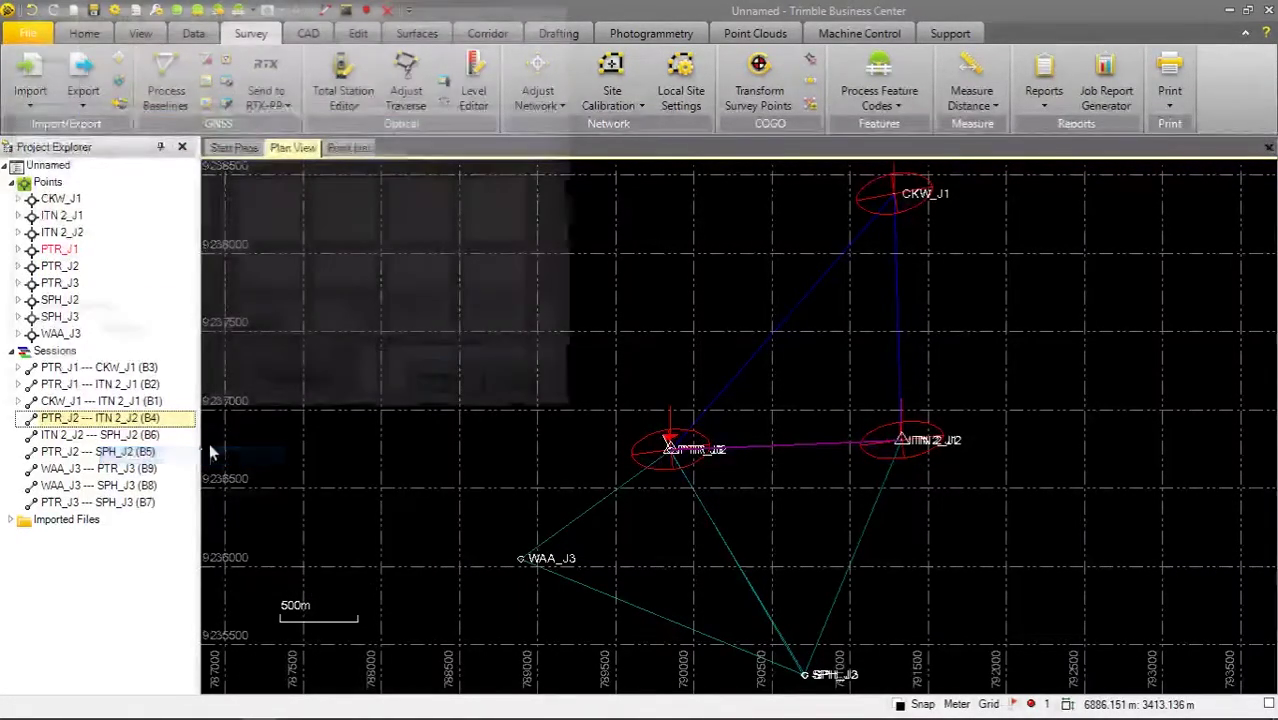
click(83, 168)
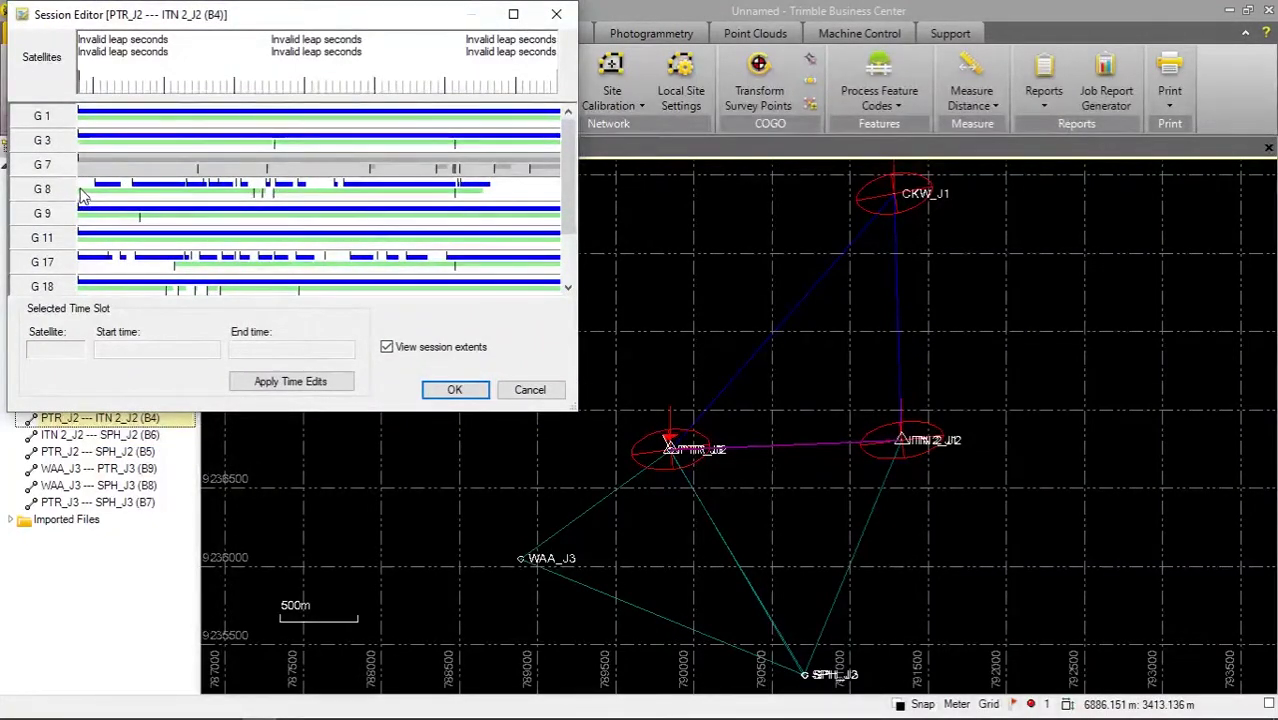
click(86, 189)
click(124, 189)
click(238, 189)
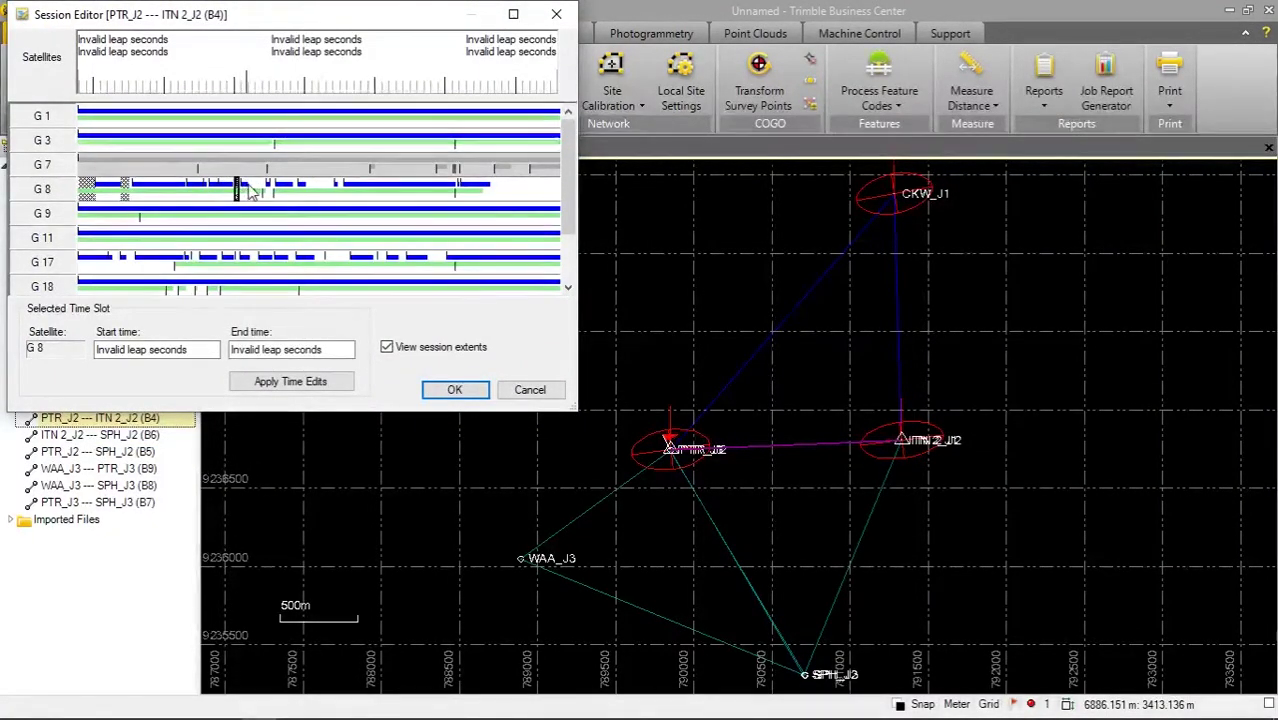
click(258, 189)
click(323, 189)
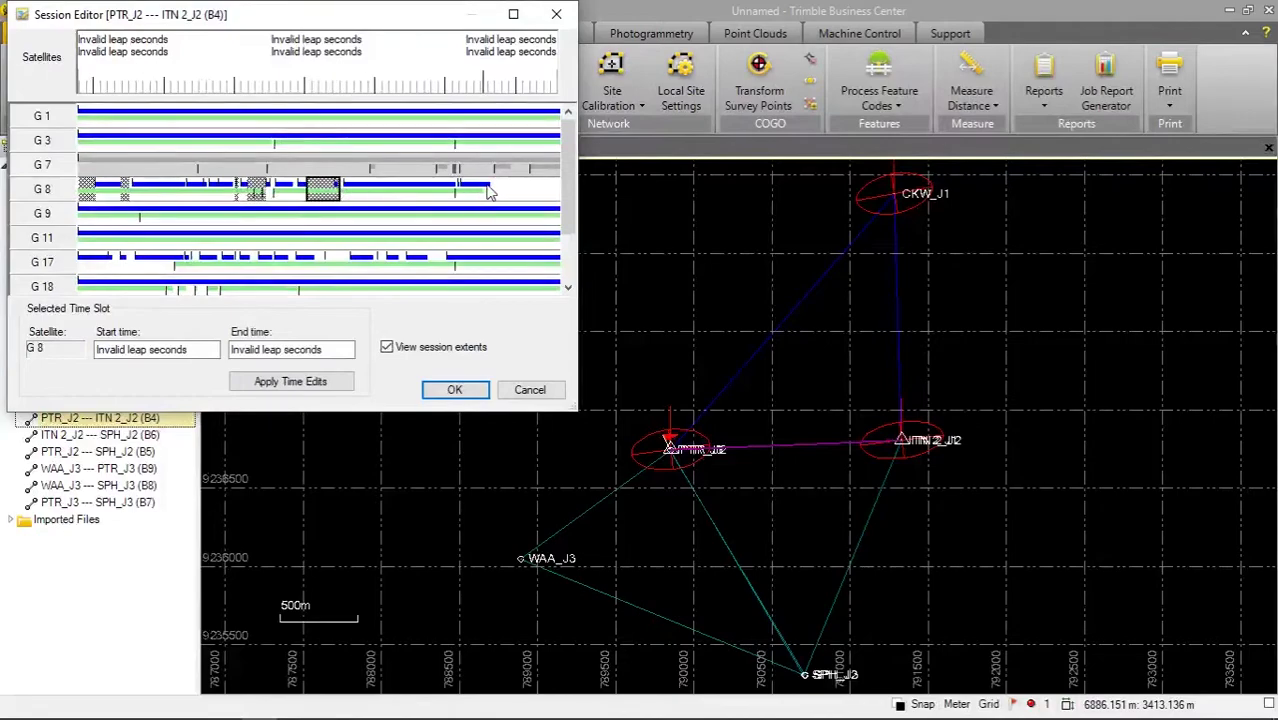
click(489, 190)
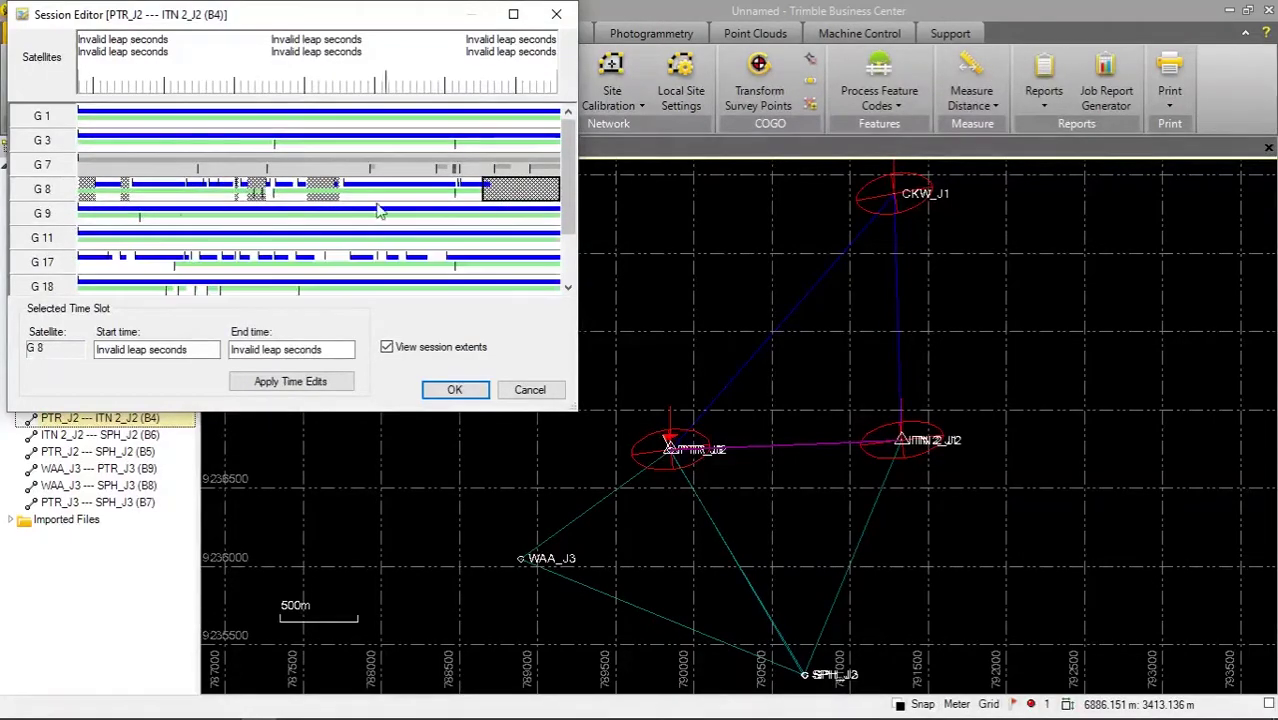
Mask the interrupted signal segments of satellite G 17 along the PTR_J2 --- ITN 2_J2 session.
click(178, 260)
click(196, 259)
click(220, 259)
click(236, 259)
click(254, 259)
click(290, 260)
click(340, 260)
click(376, 260)
click(400, 260)
click(436, 260)
Disable satellite G 19, mask the interrupted segments of G 18 and G 22, and accept the PTR_J2 --- ITN 2_J2 session edits.
scroll(288, 262, down, 1)
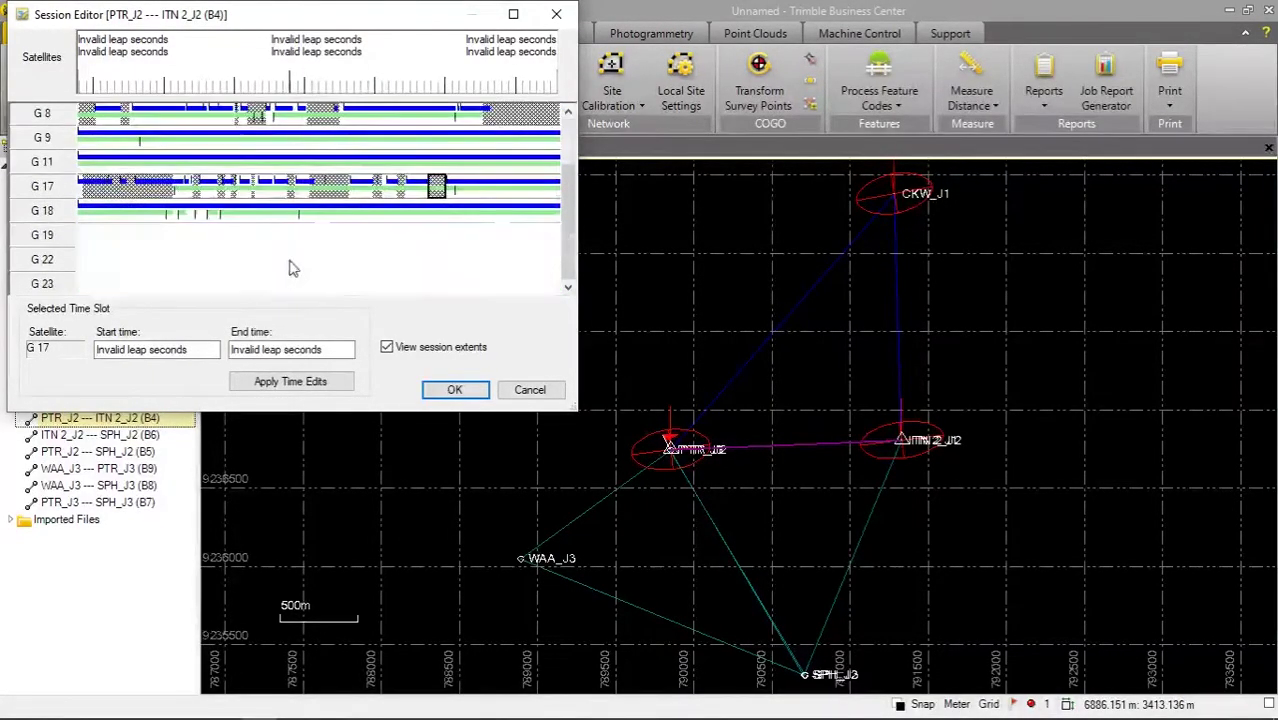
click(193, 213)
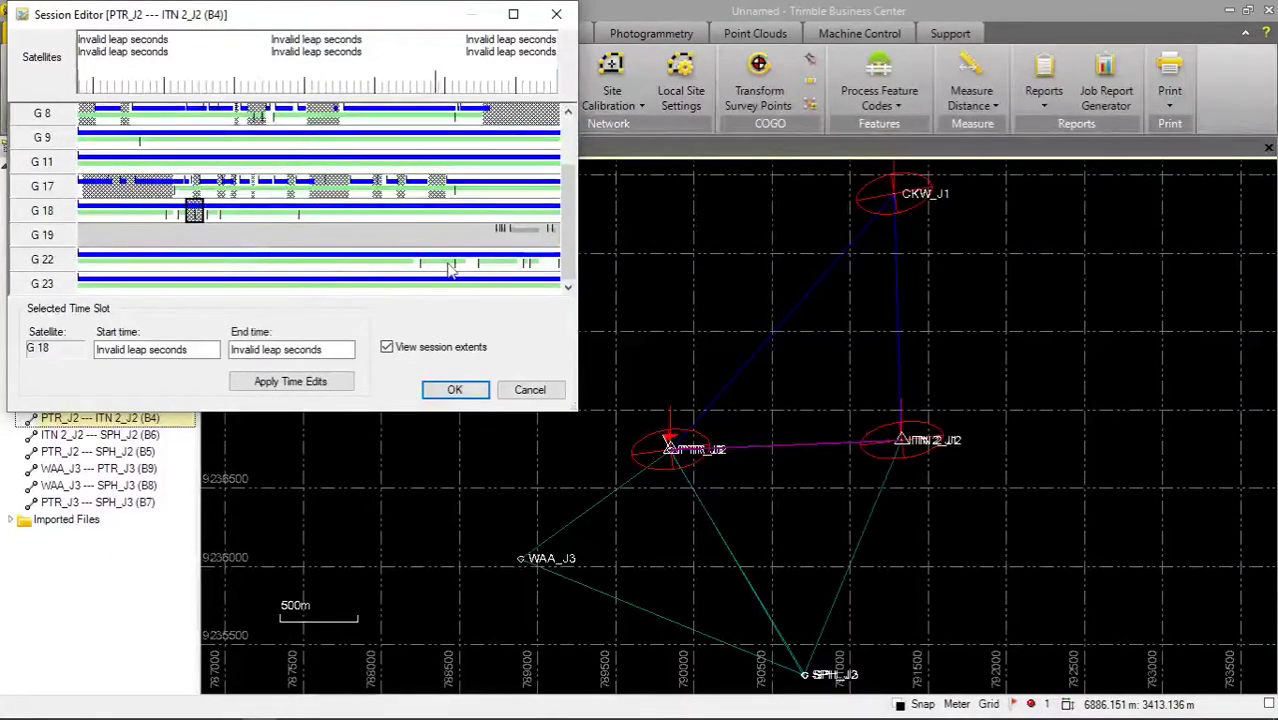
click(416, 262)
click(471, 262)
click(521, 262)
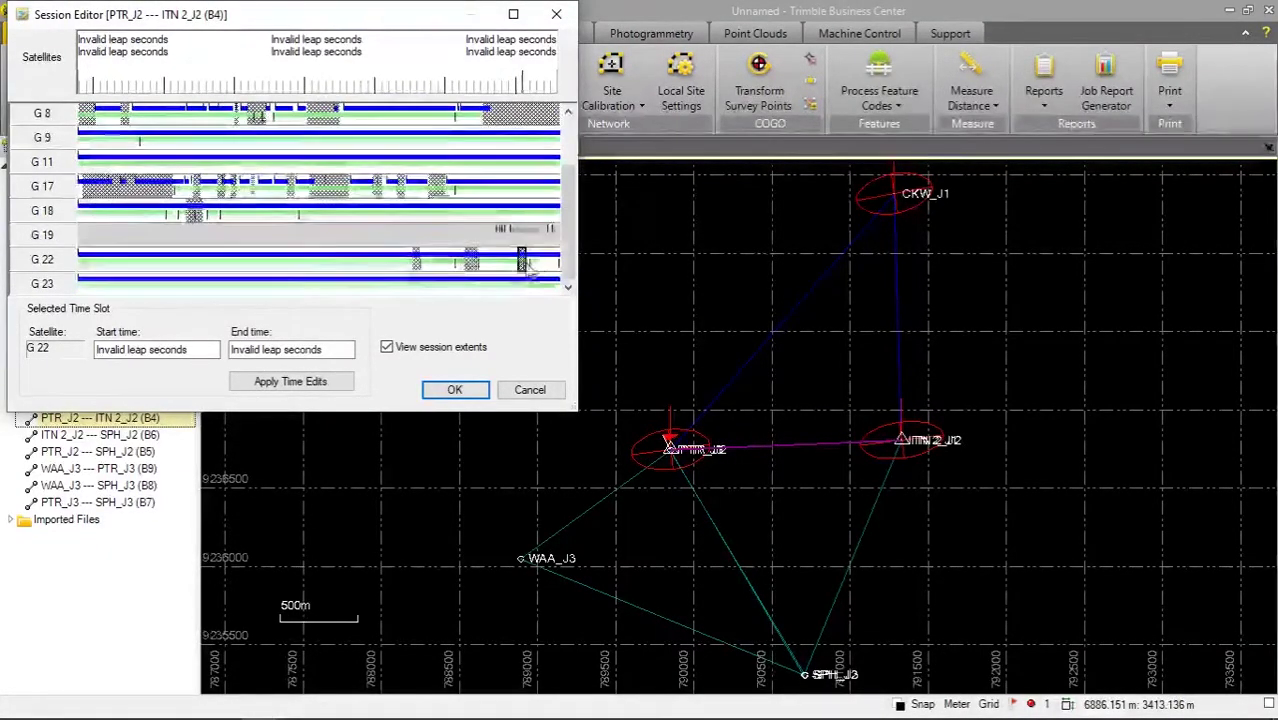
click(454, 389)
Open the ITN 2_J2 --- SPH_J2 (B6) baseline in the Session Editor, disable satellite G 7, and mask interrupted segments of G 3 and G 8.
right_click(115, 434)
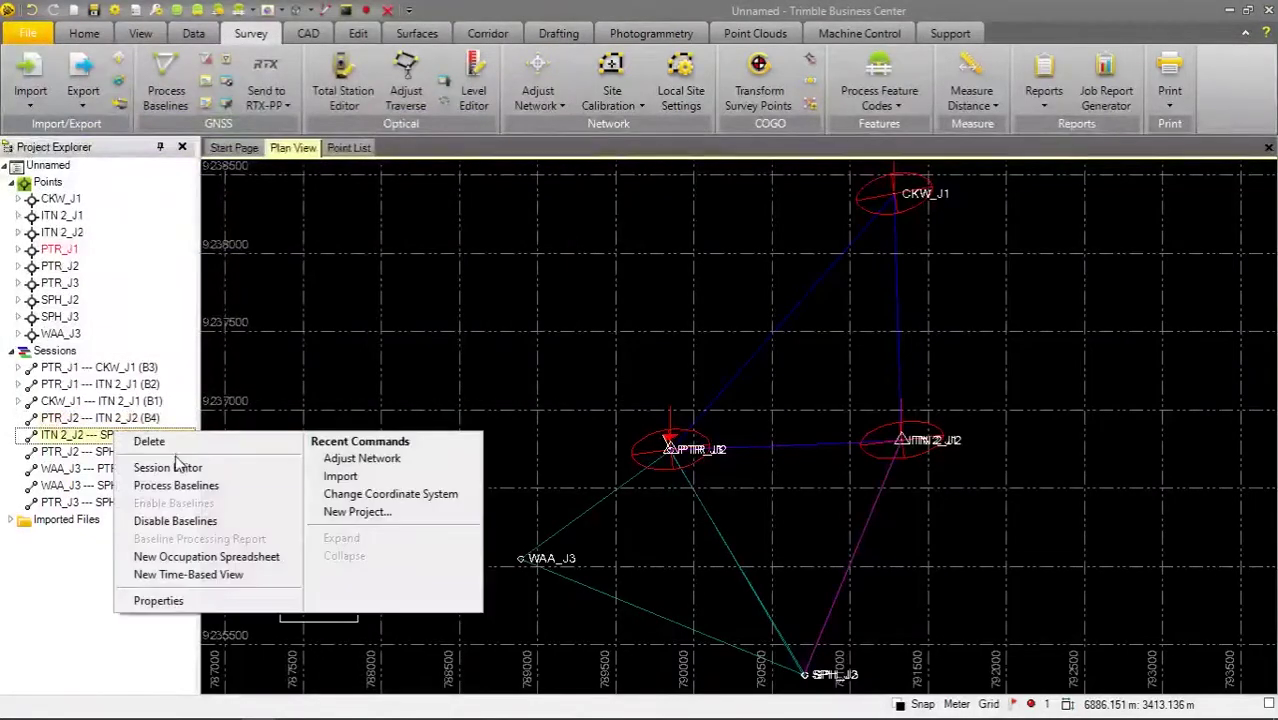
click(176, 465)
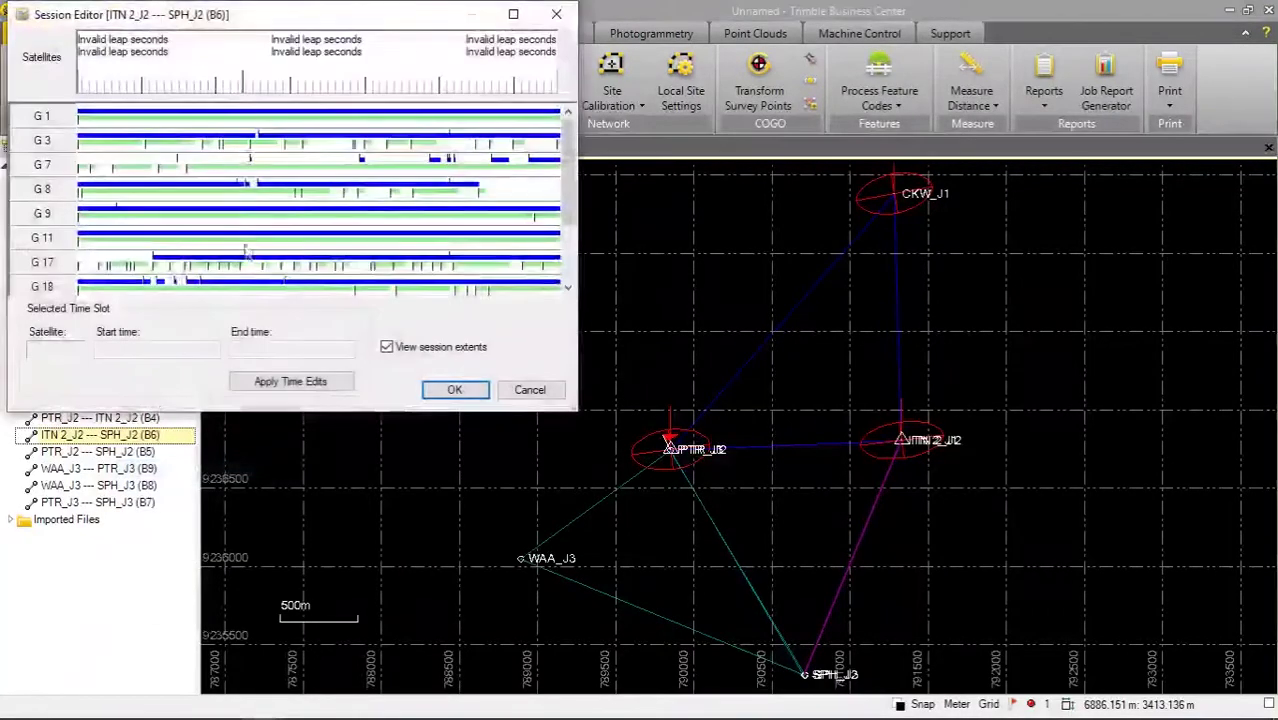
click(197, 141)
click(360, 141)
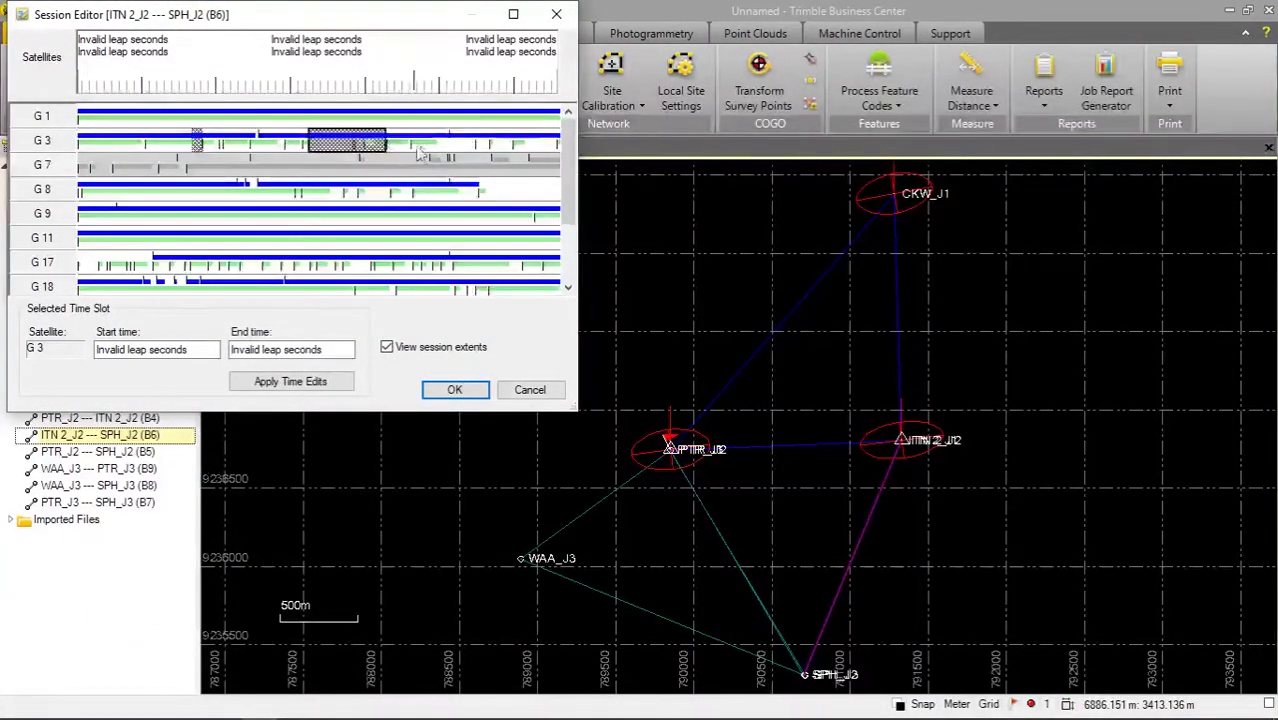
click(497, 150)
click(555, 147)
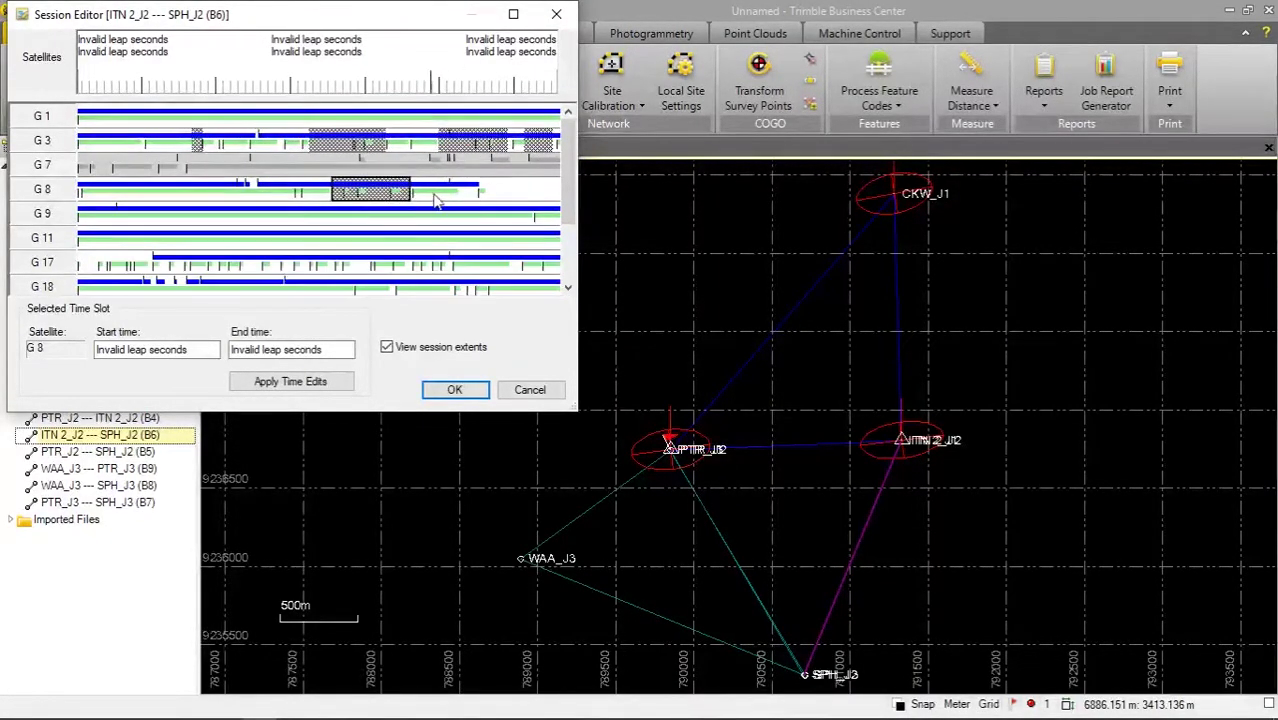
click(545, 192)
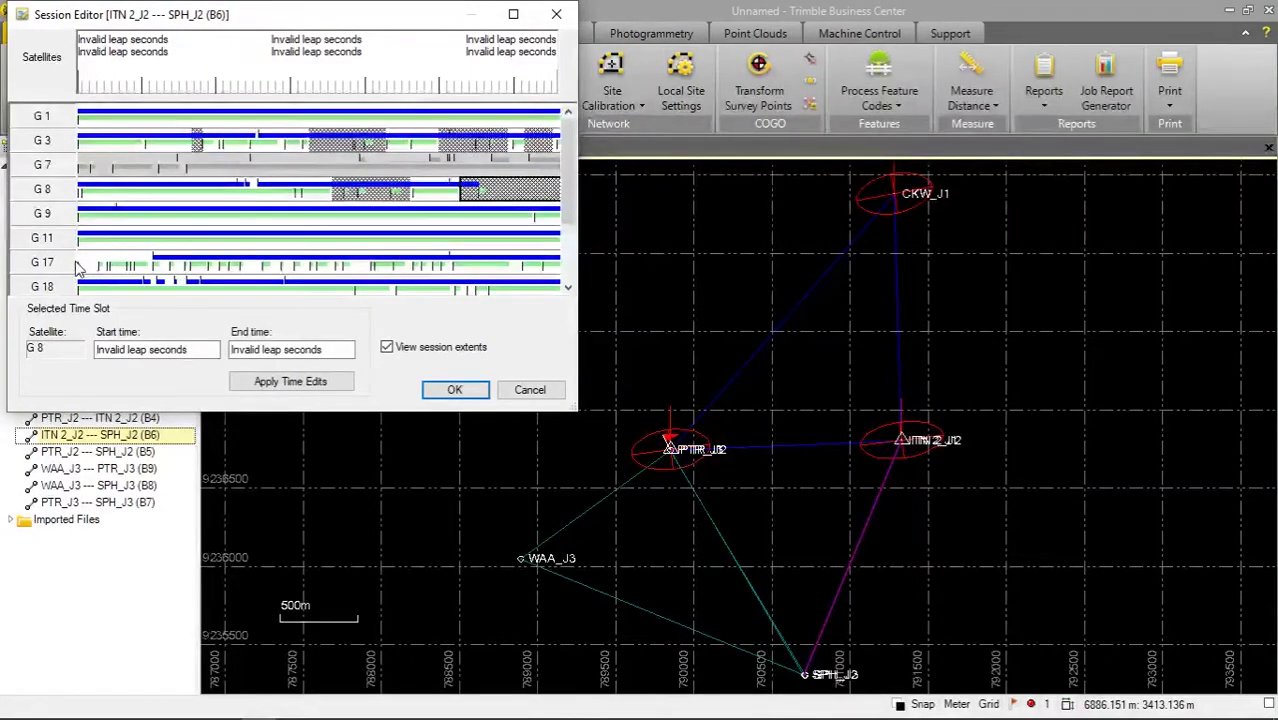
Mask the interrupted signal segments of satellite G 17 along the ITN 2_J2 --- SPH_J2 session.
click(146, 265)
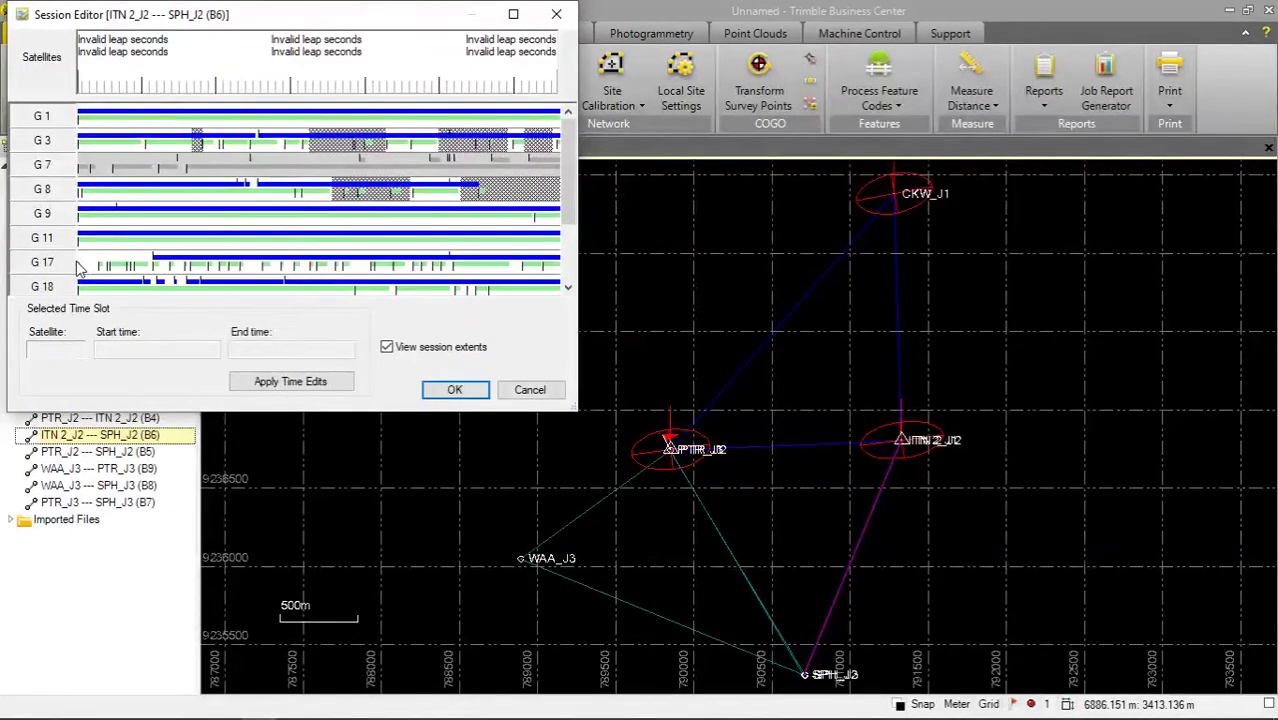
click(150, 266)
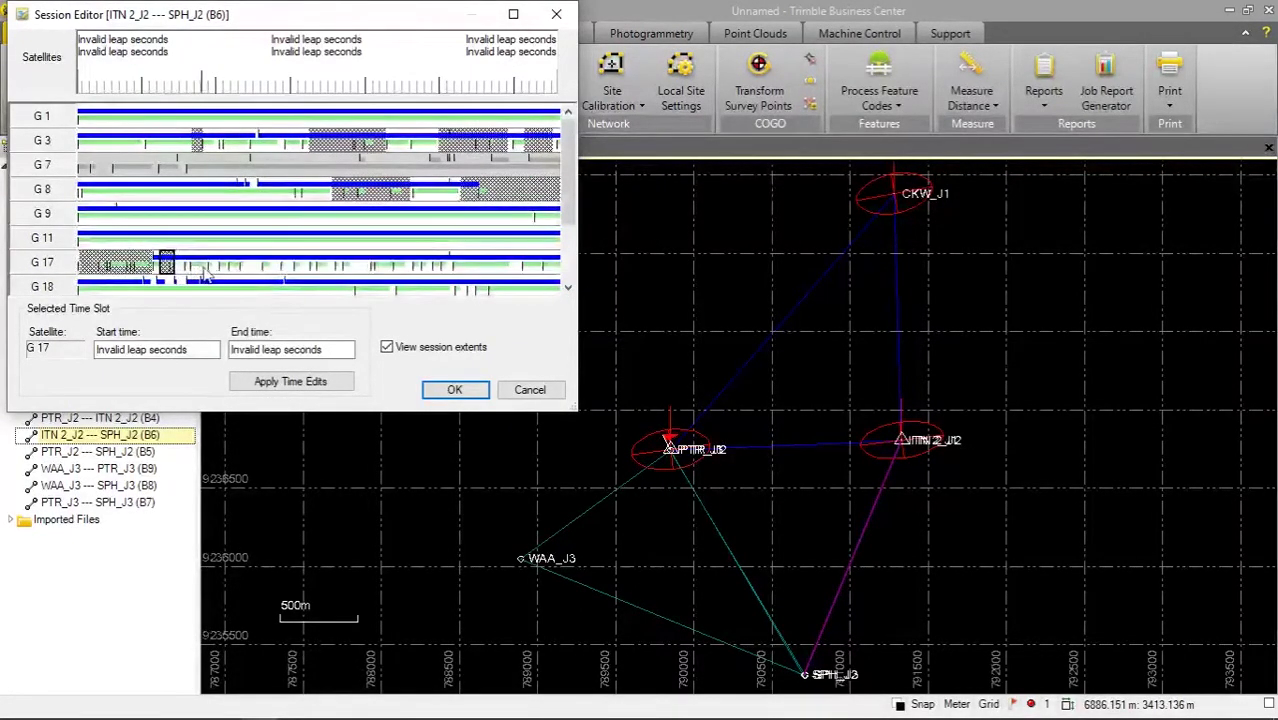
drag(269, 265, 367, 265)
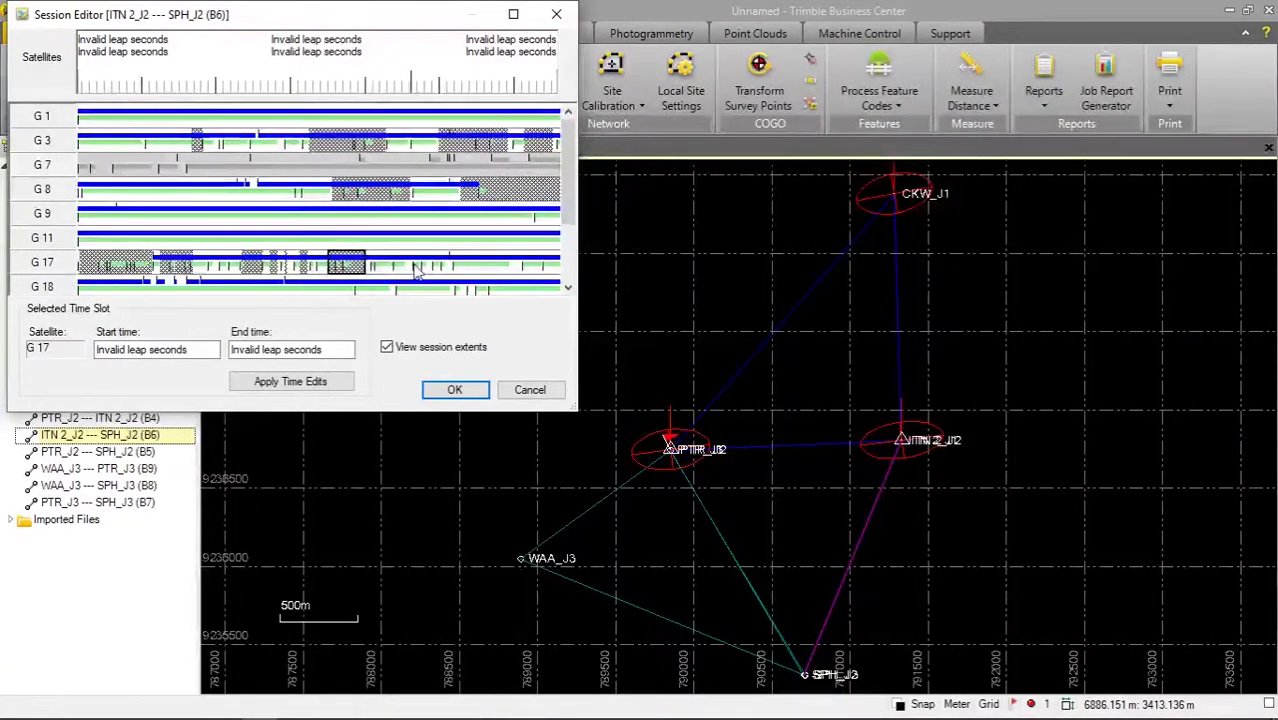
drag(446, 265, 521, 265)
Mask interrupted segments of G 18 and G 22, disable satellite G 19, and accept the ITN 2_J2 --- SPH_J2 session edits.
scroll(460, 250, down, 3)
mouse_move(166, 188)
mouse_down()
mouse_move(186, 188)
mouse_move(156, 187)
mouse_up()
click(60, 217)
drag(166, 236, 176, 236)
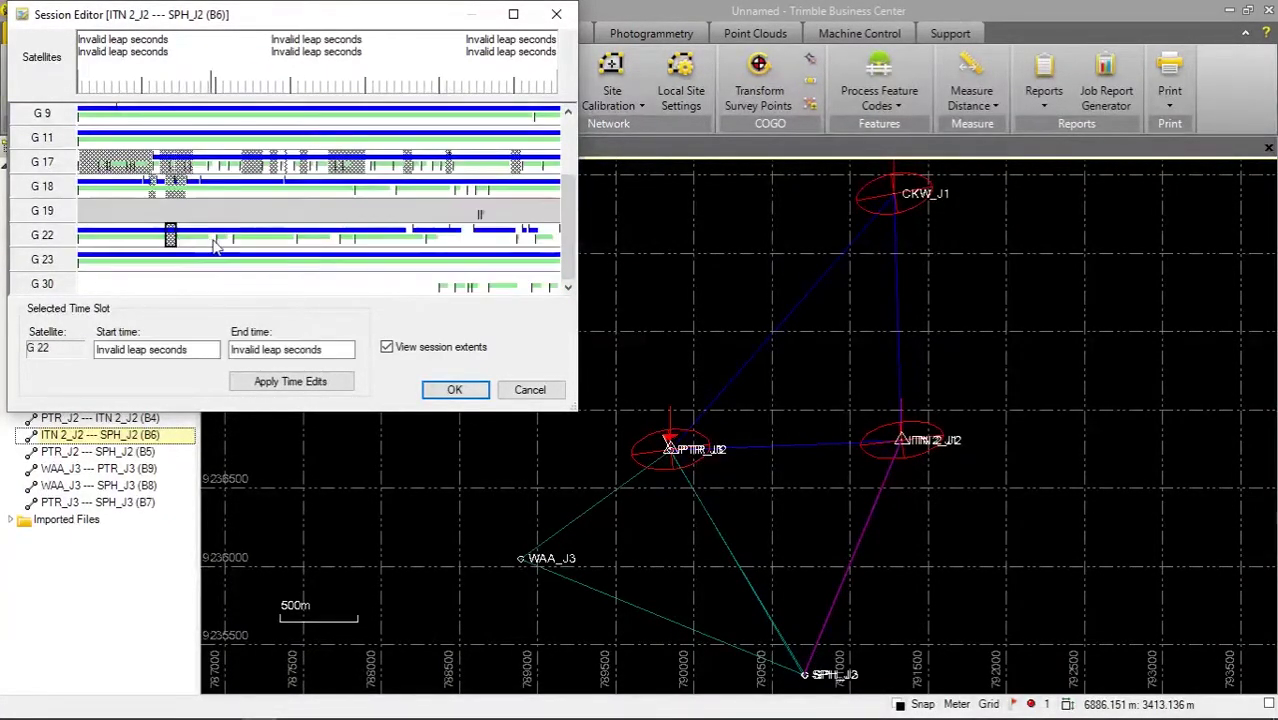
drag(438, 240, 563, 245)
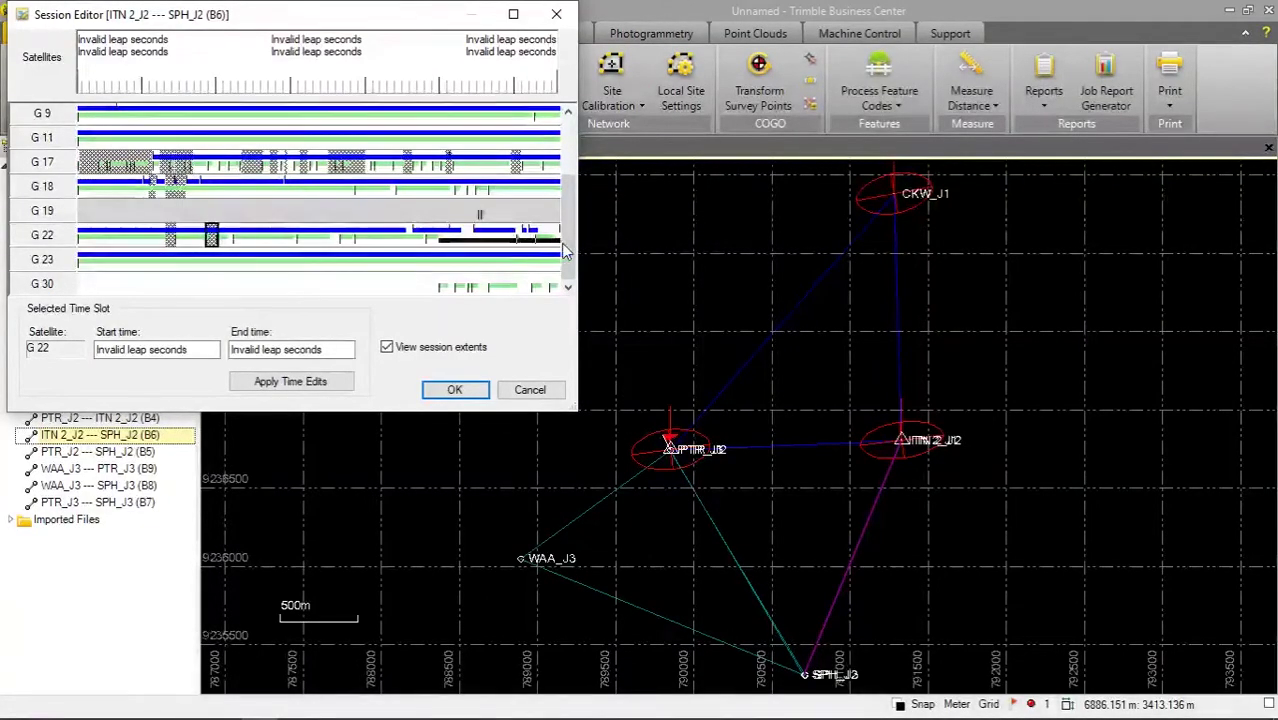
click(455, 389)
Open the PTR_J2 --- SPH_J2 (B5) baseline in the Session Editor and mask interrupted segments of satellites G 3 and G 8.
right_click(190, 452)
click(175, 485)
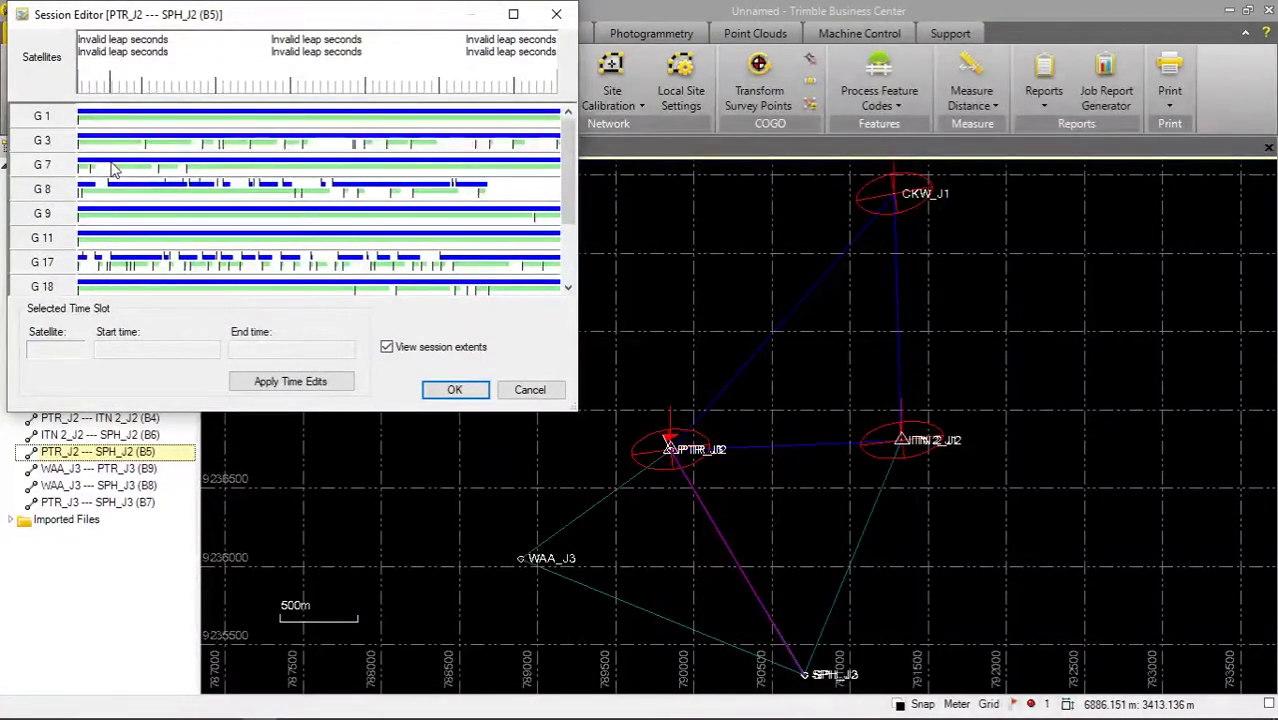
click(197, 142)
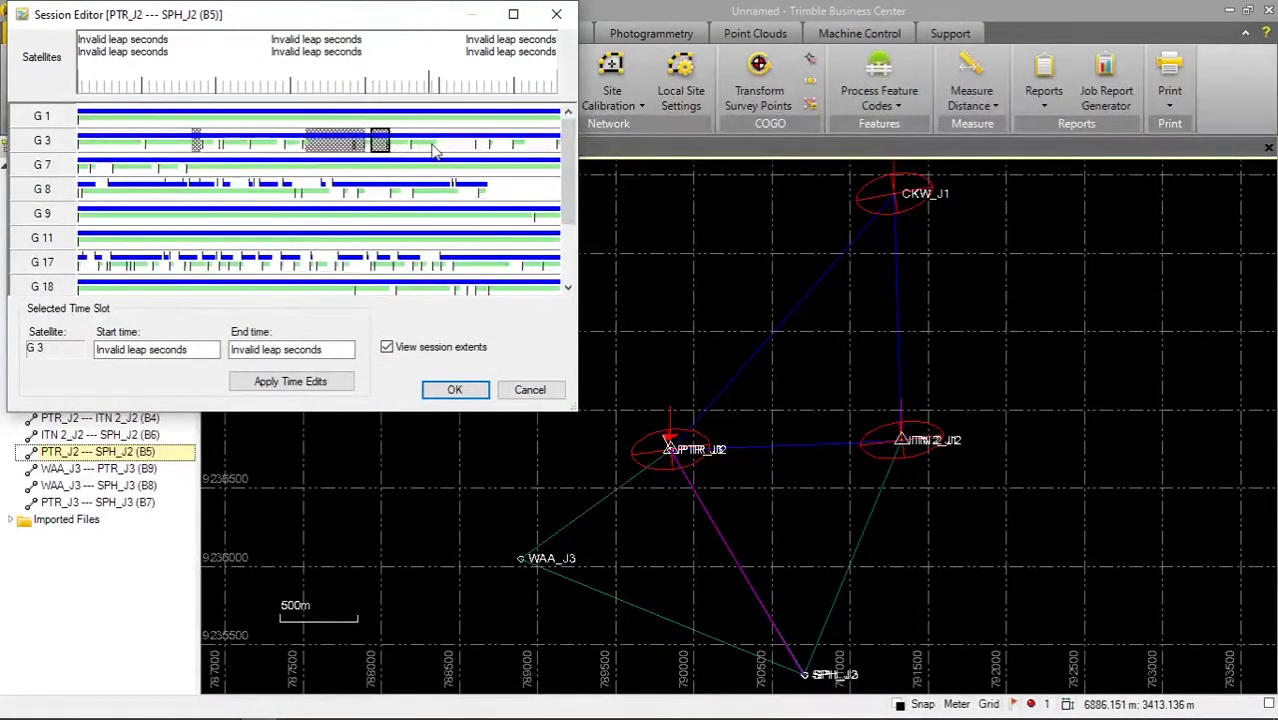
click(338, 189)
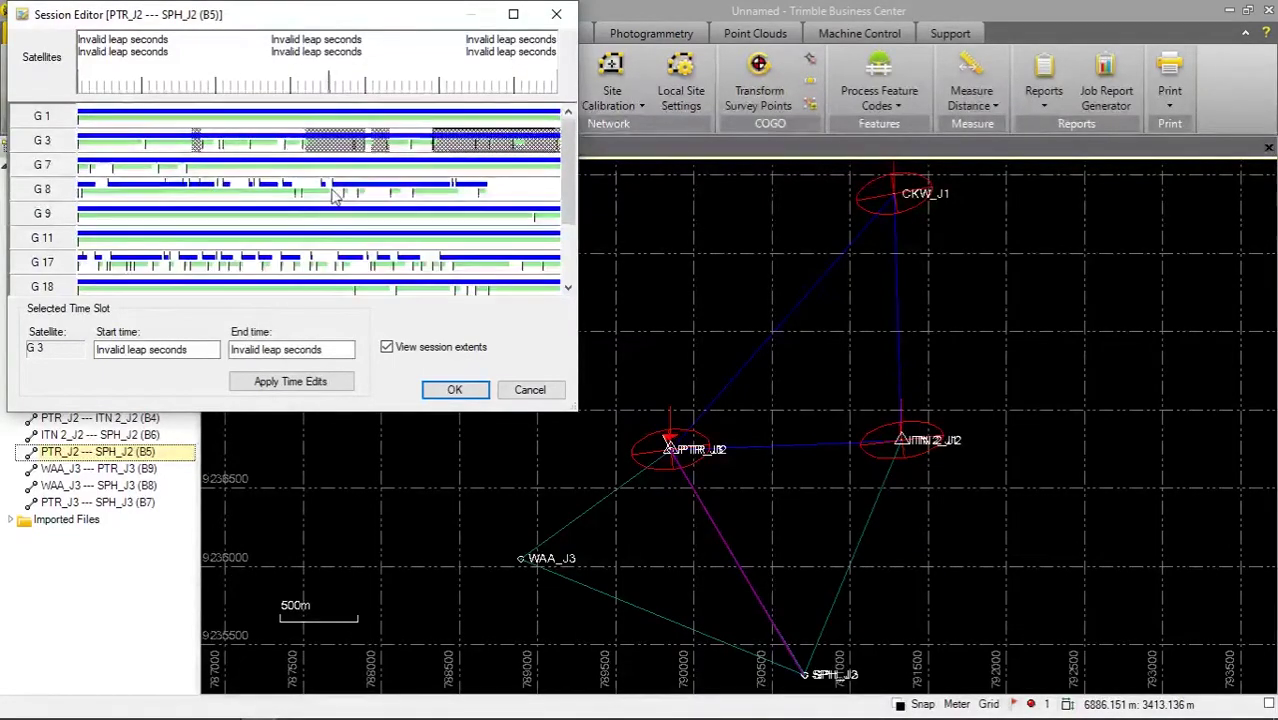
click(478, 195)
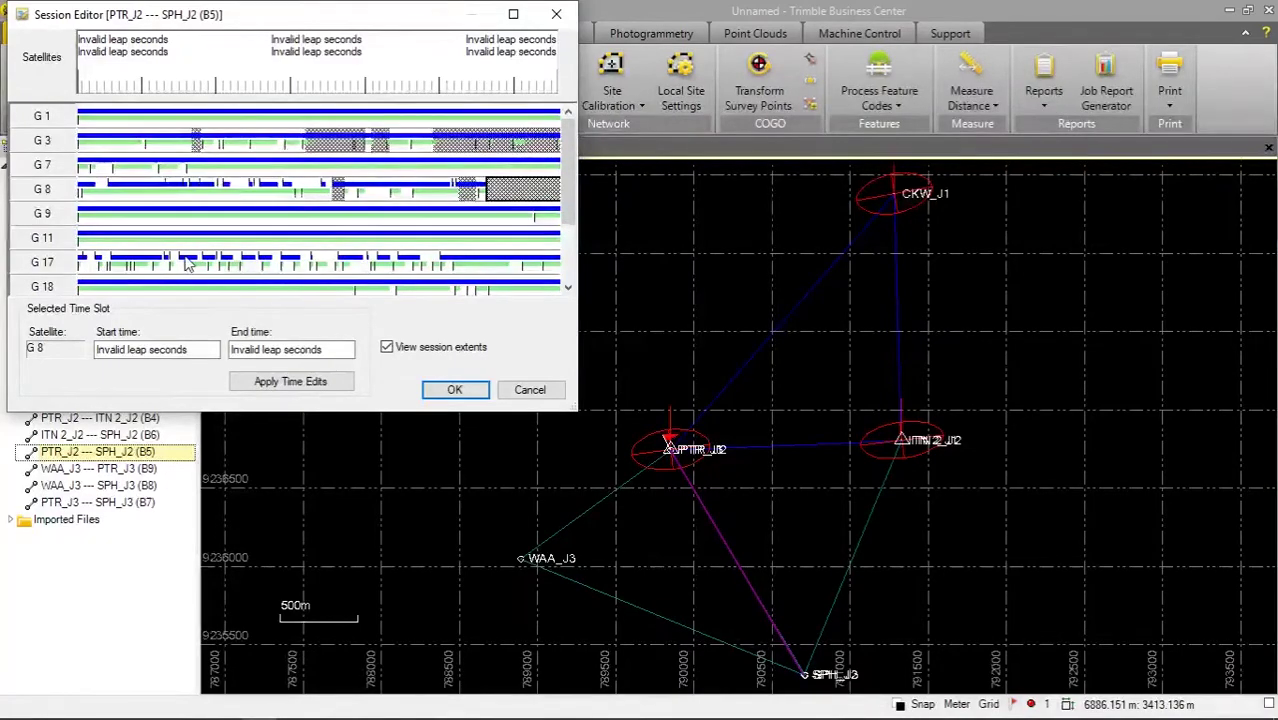
Mask the interrupted signal segments of satellite G 17 along the PTR_J2 --- SPH_J2 session.
click(145, 266)
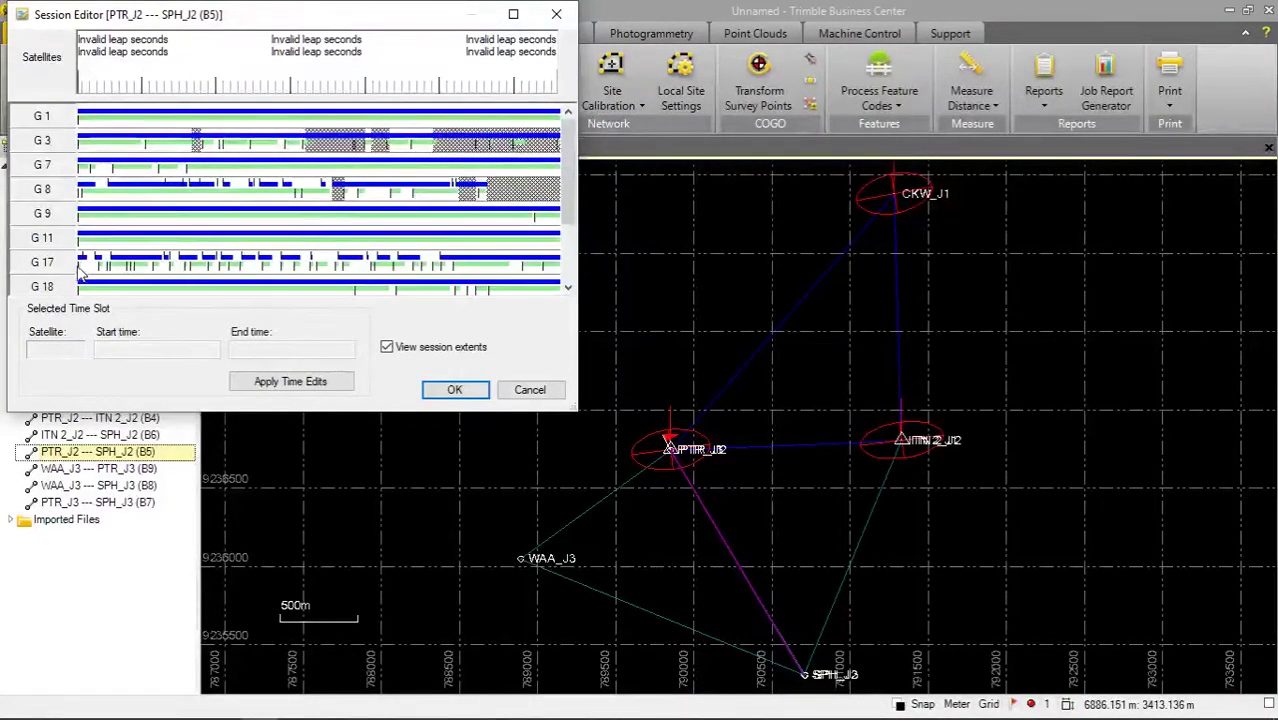
click(95, 266)
click(170, 264)
click(201, 264)
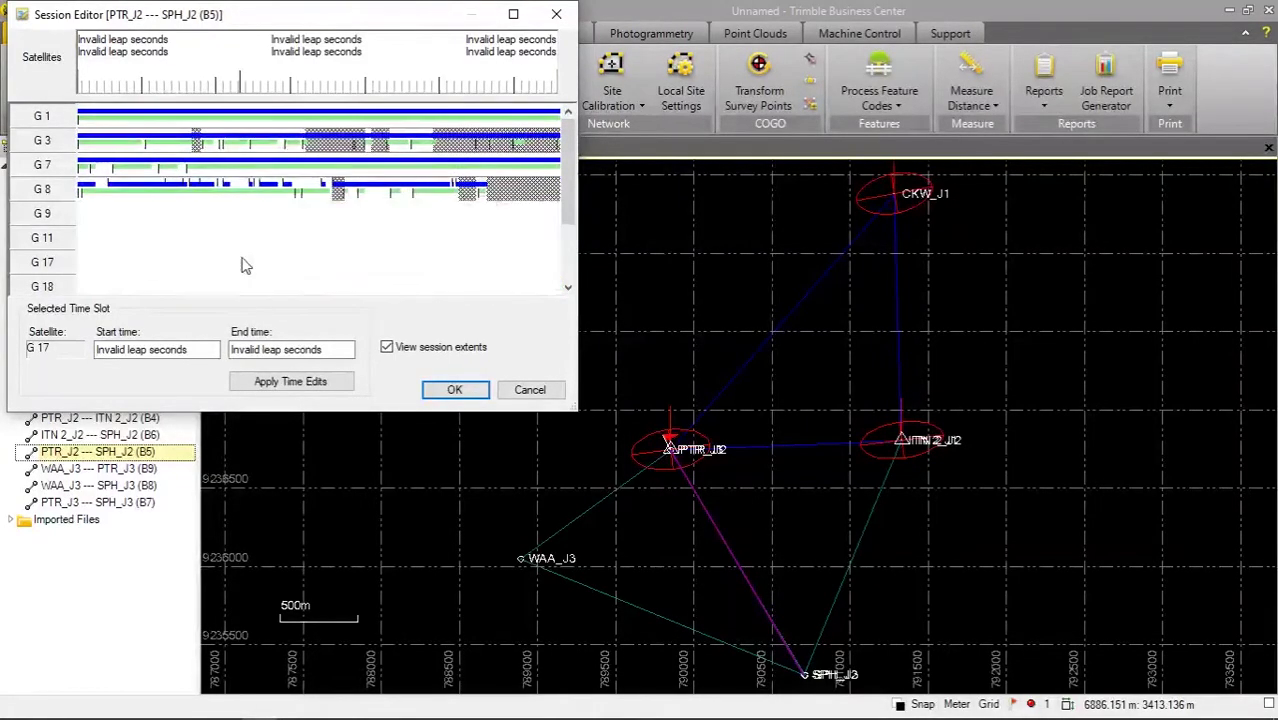
click(239, 264)
click(275, 264)
click(306, 264)
click(350, 263)
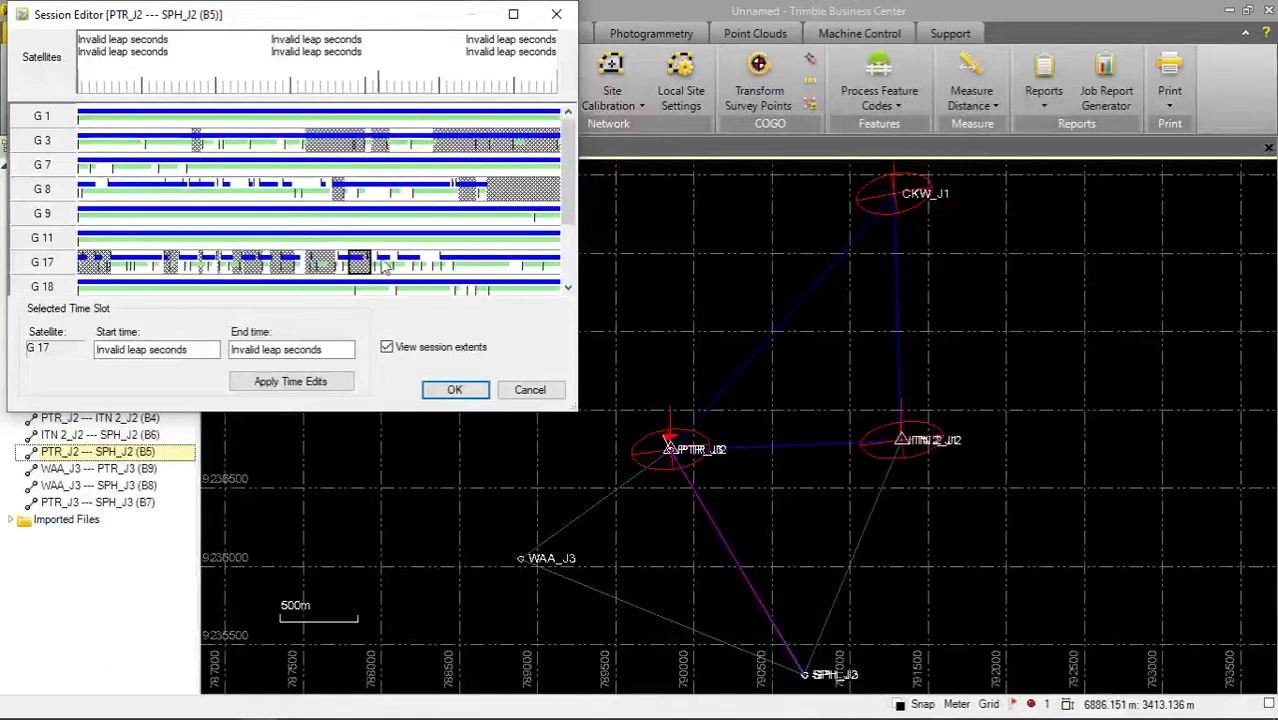
click(389, 263)
click(414, 263)
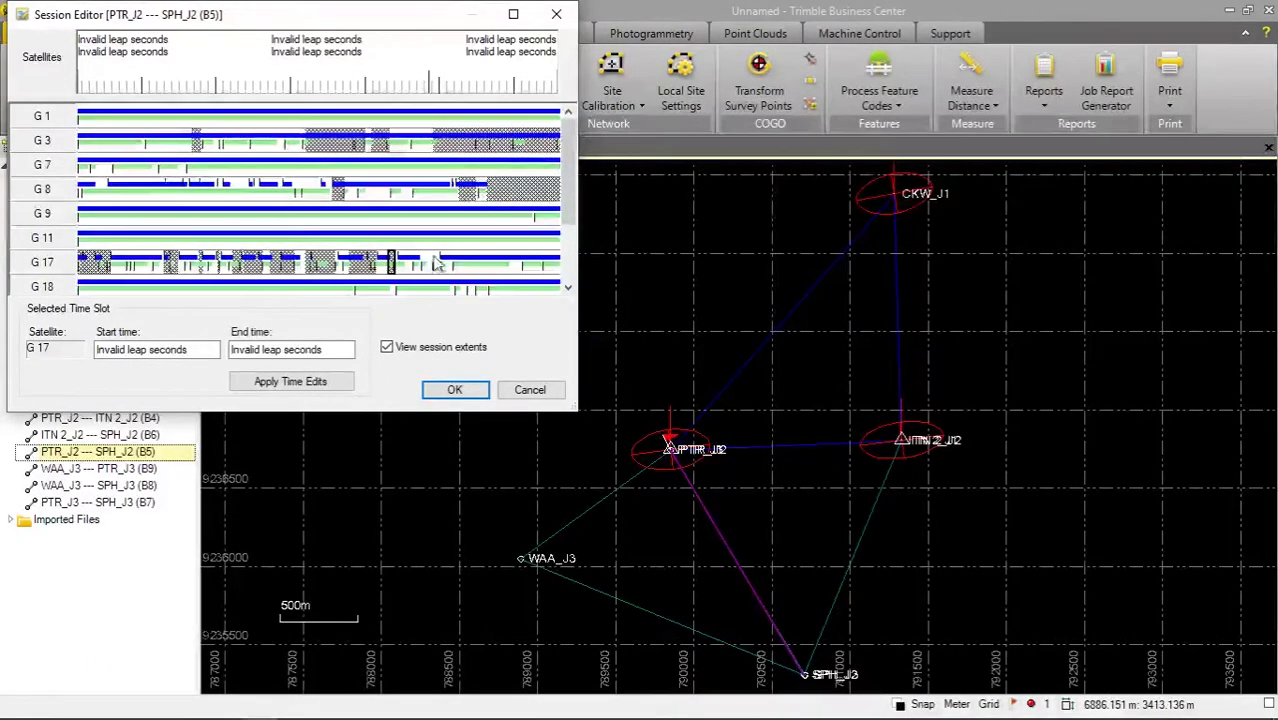
Disable satellite G 19, mask the interrupted late segment of G 22, and accept the PTR_J2 --- SPH_J2 session edits.
scroll(232, 206, down, 2)
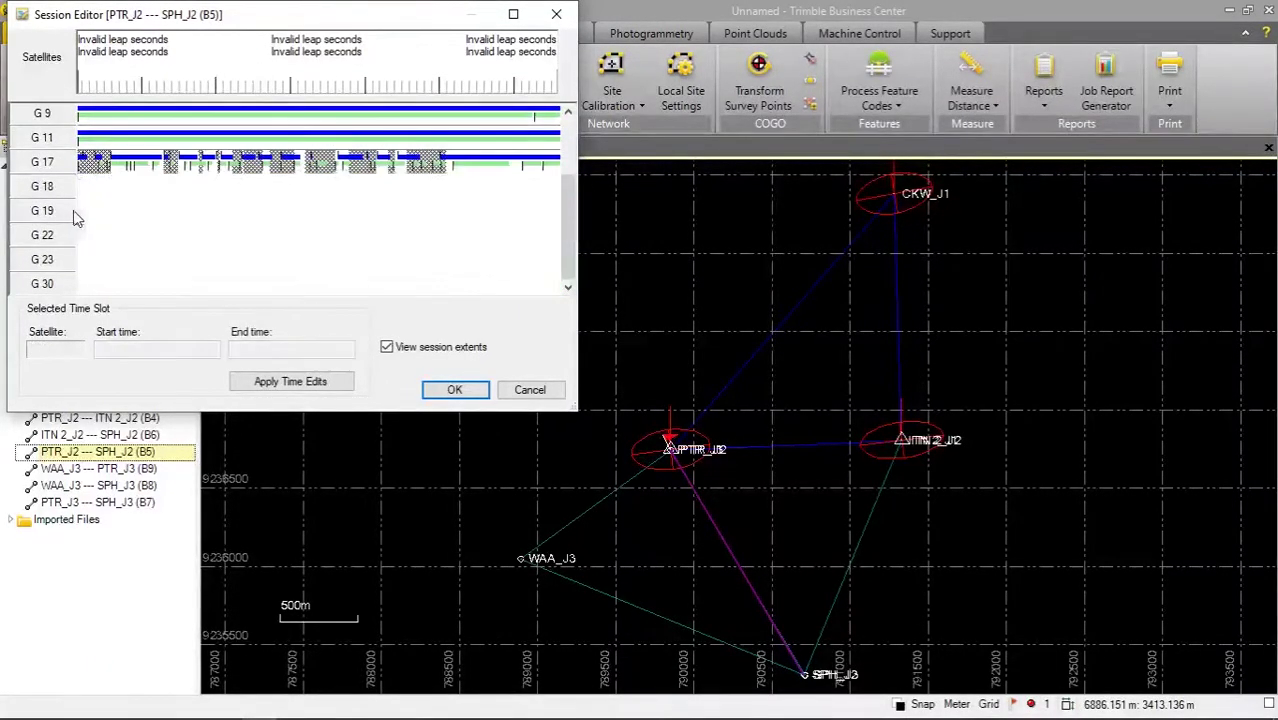
click(536, 244)
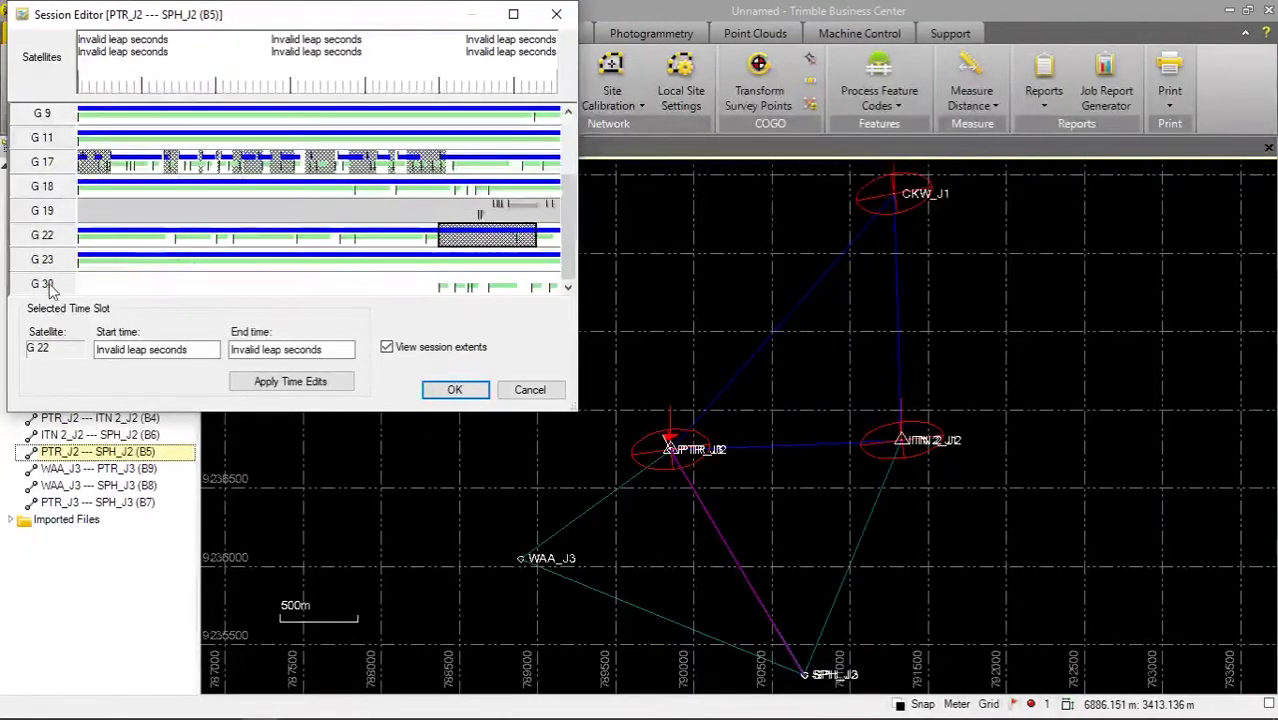
click(455, 390)
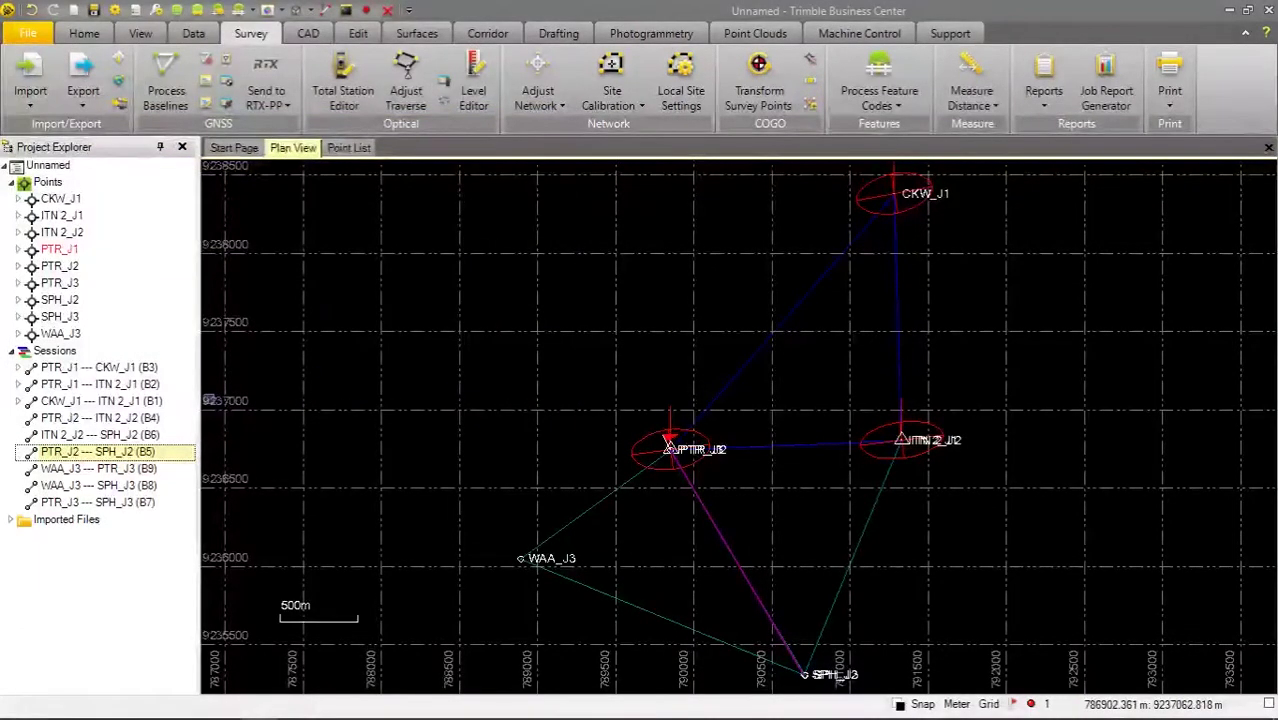
Process the three J2 baselines B4, B5 and B6 together despite the unresolved computation error, and save the solution marked for saving.
shift+click(146, 418)
right_click(124, 425)
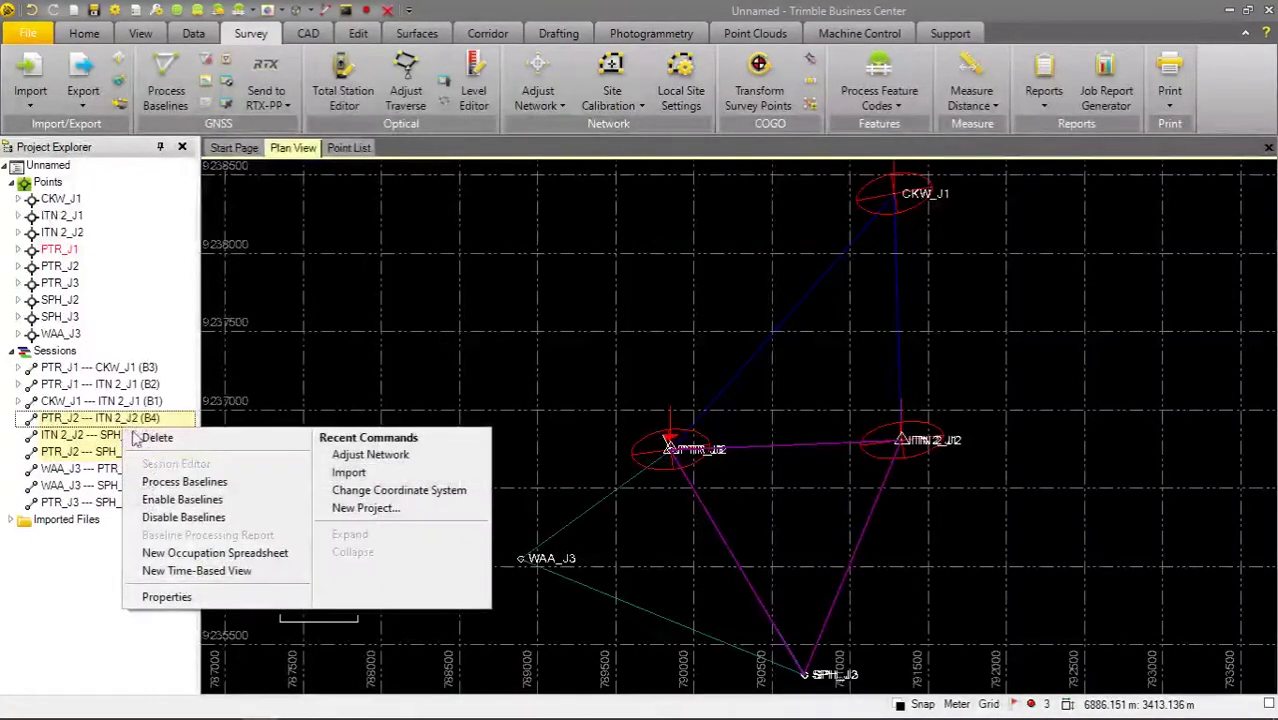
click(185, 480)
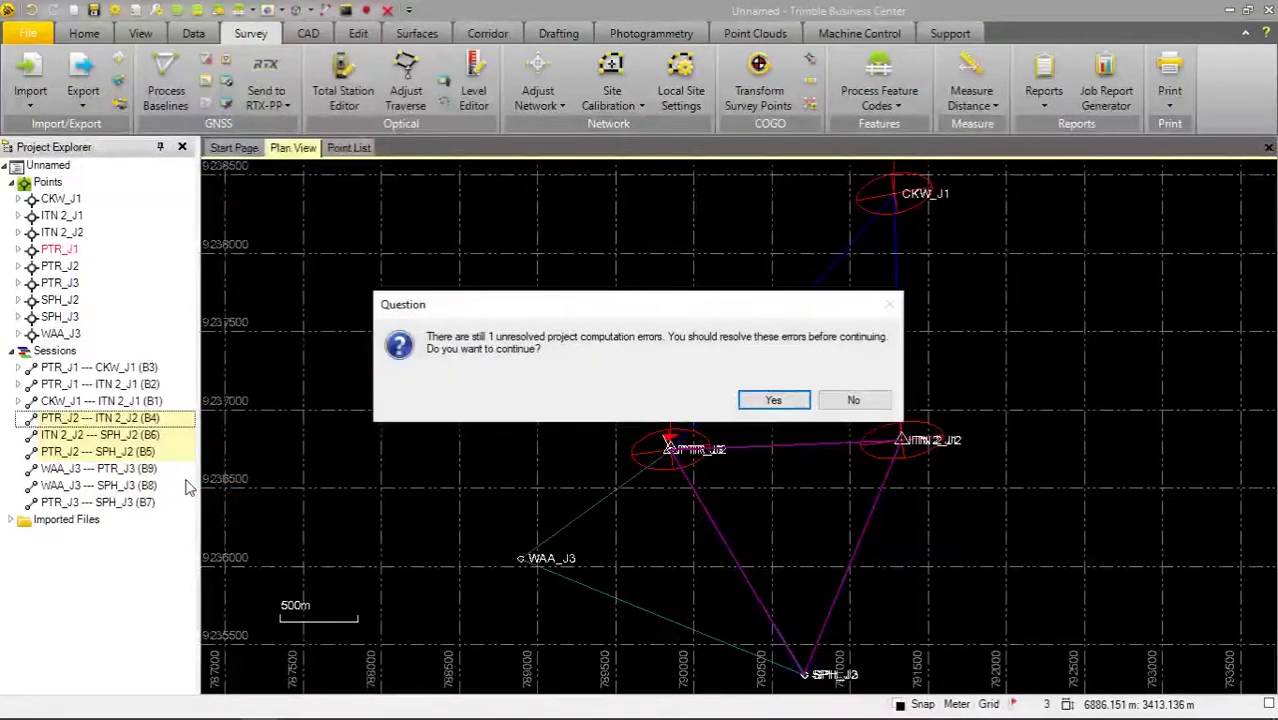
click(772, 401)
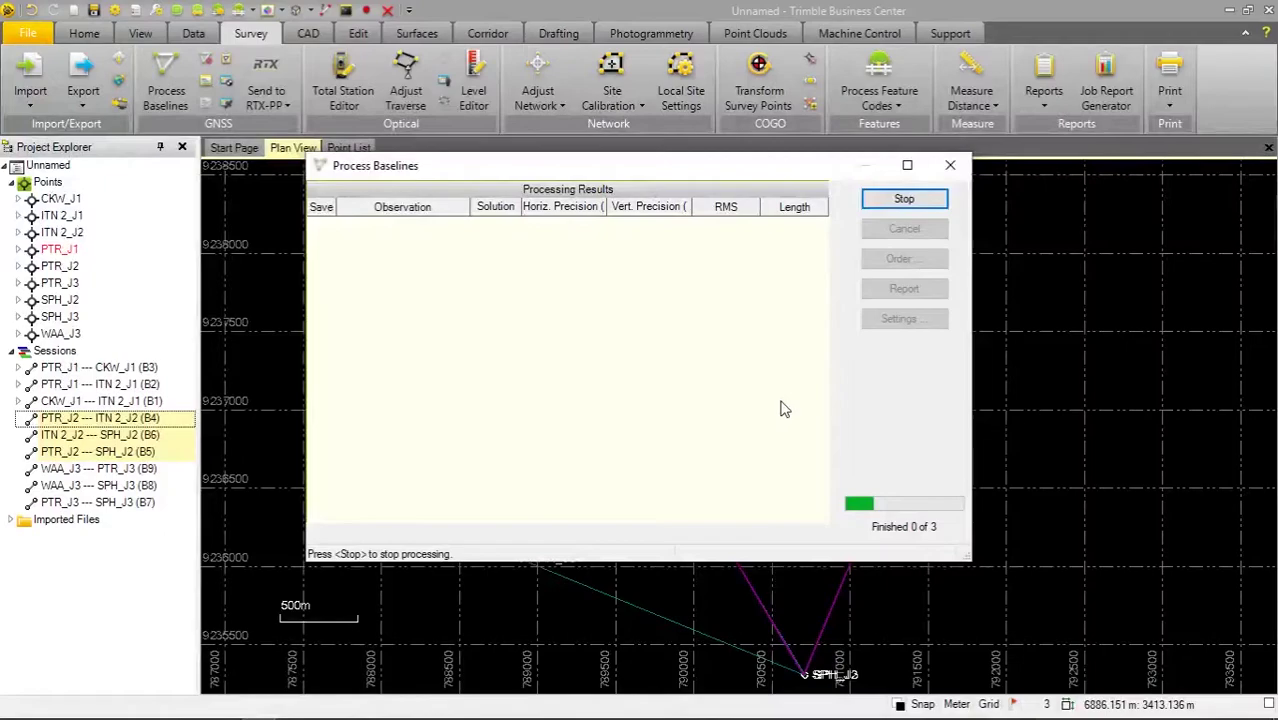
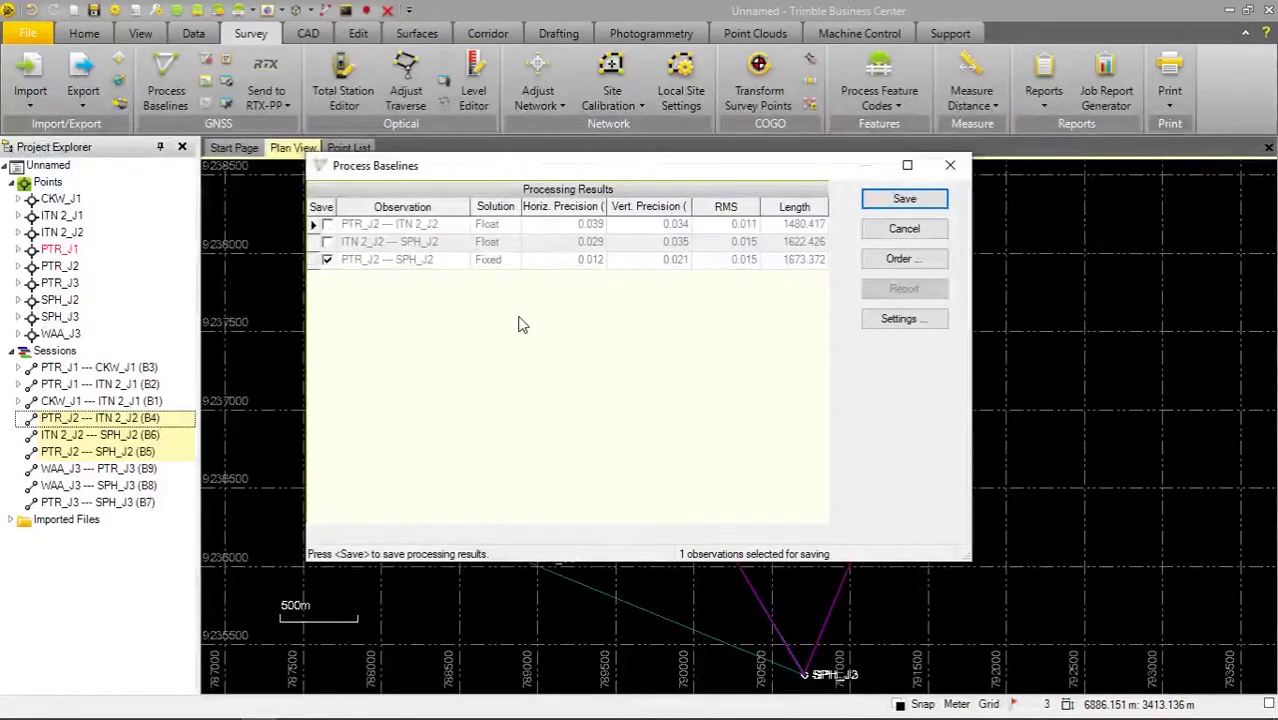
click(903, 200)
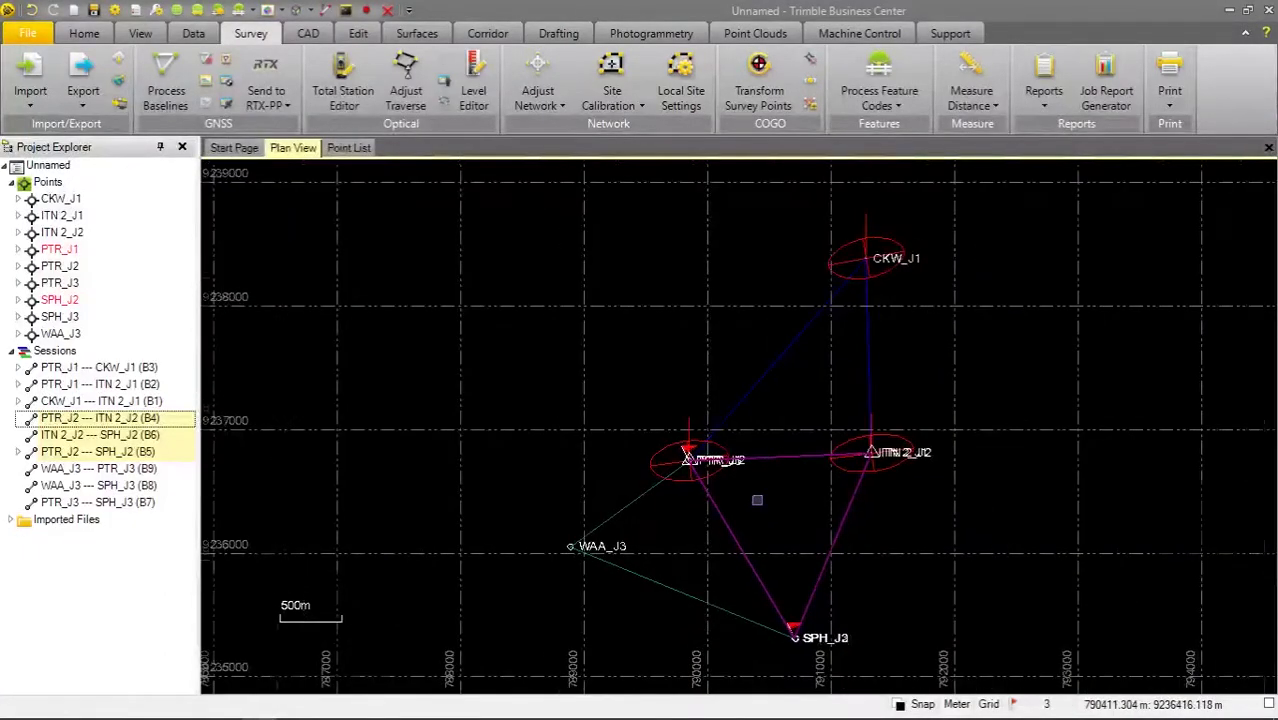
Run the network adjustment with the processed J2 baseline included, continuing past the unresolved computation errors, and accept it.
scroll(757, 502, up, 10)
scroll(622, 343, down, 6)
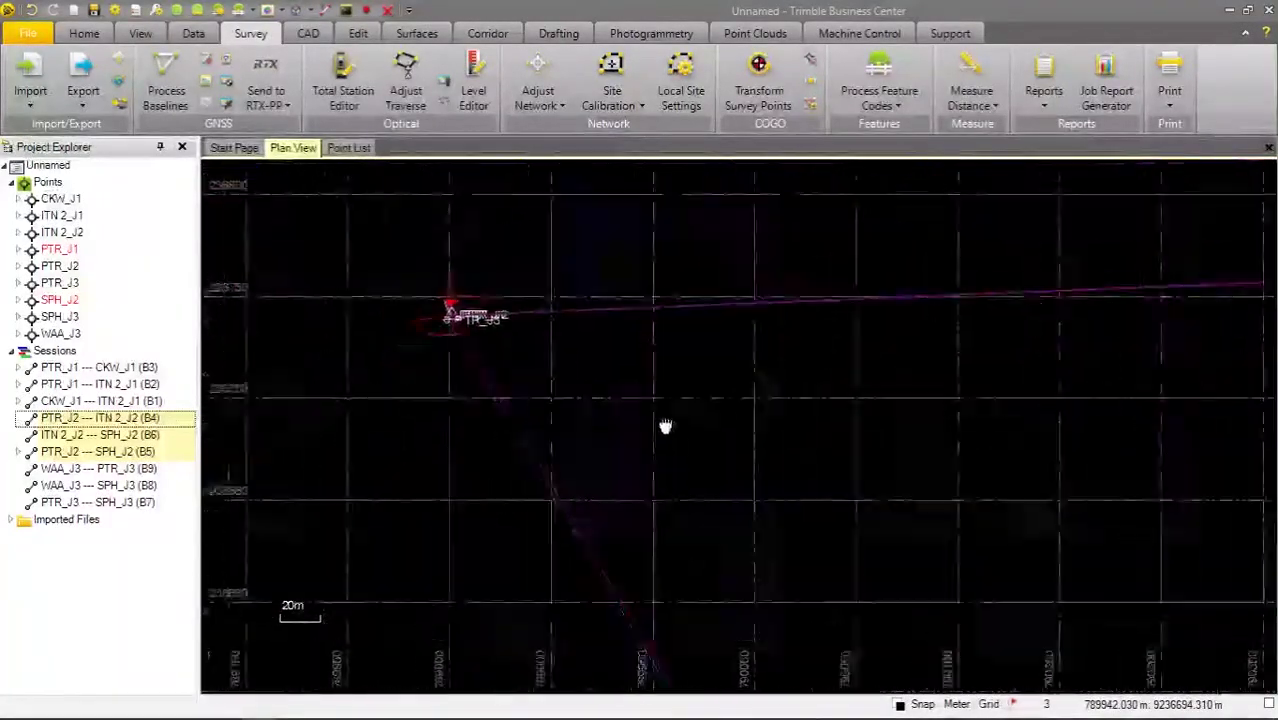
scroll(640, 338, down, 3)
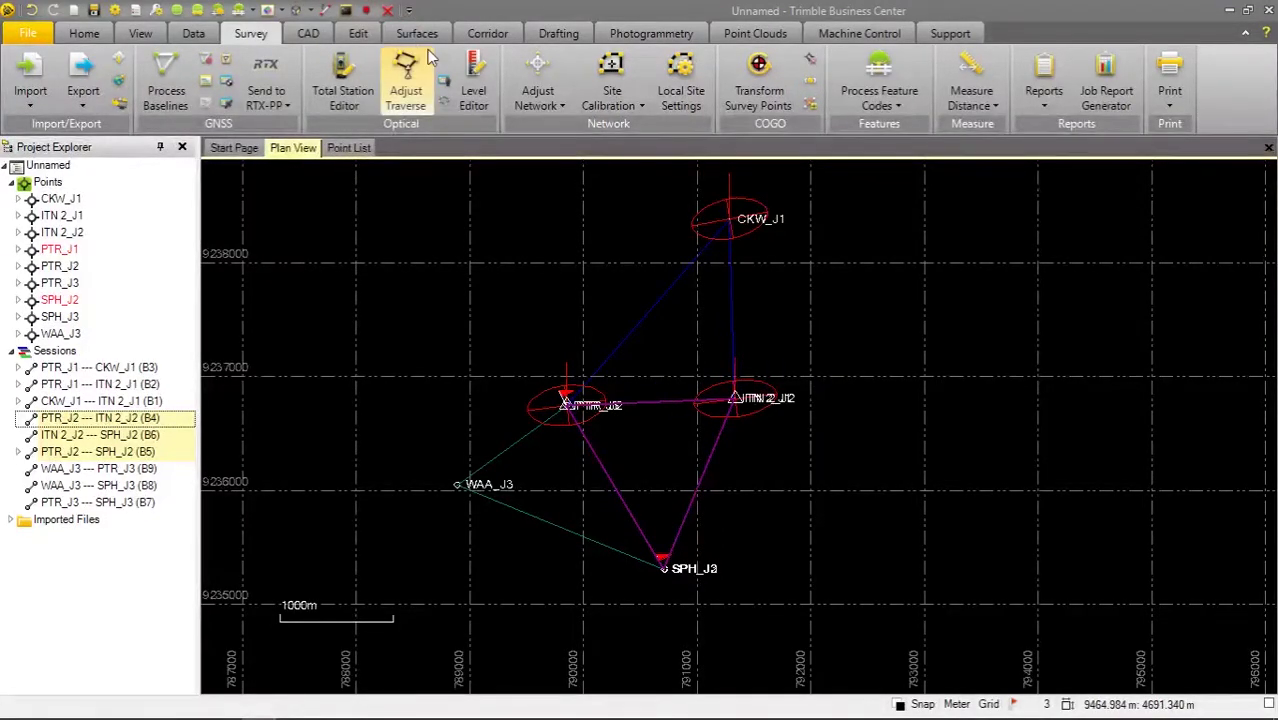
click(560, 75)
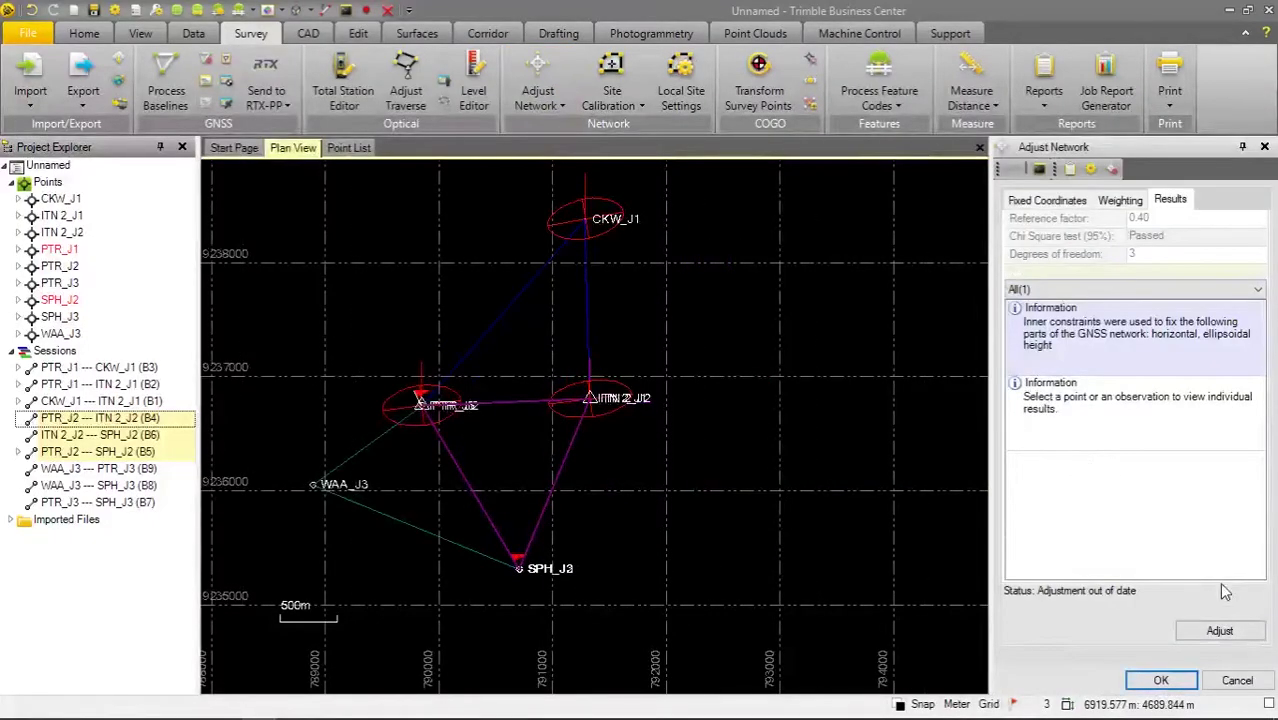
click(1234, 631)
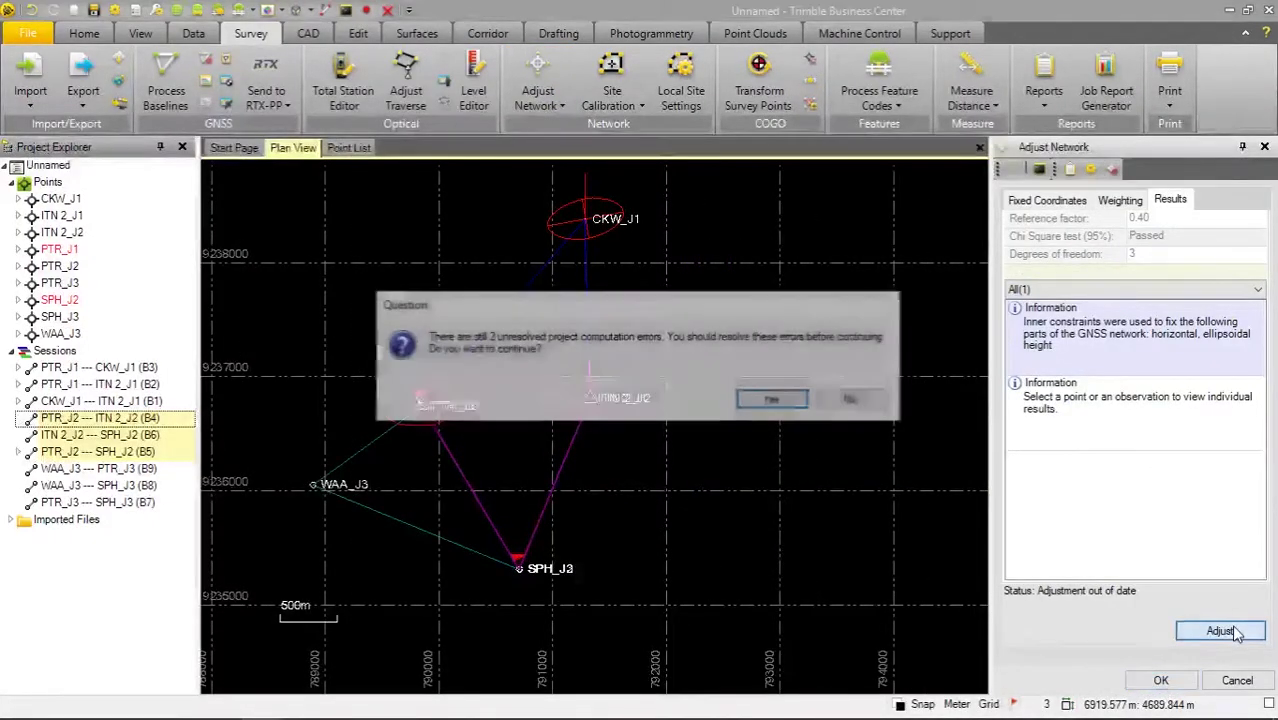
click(774, 401)
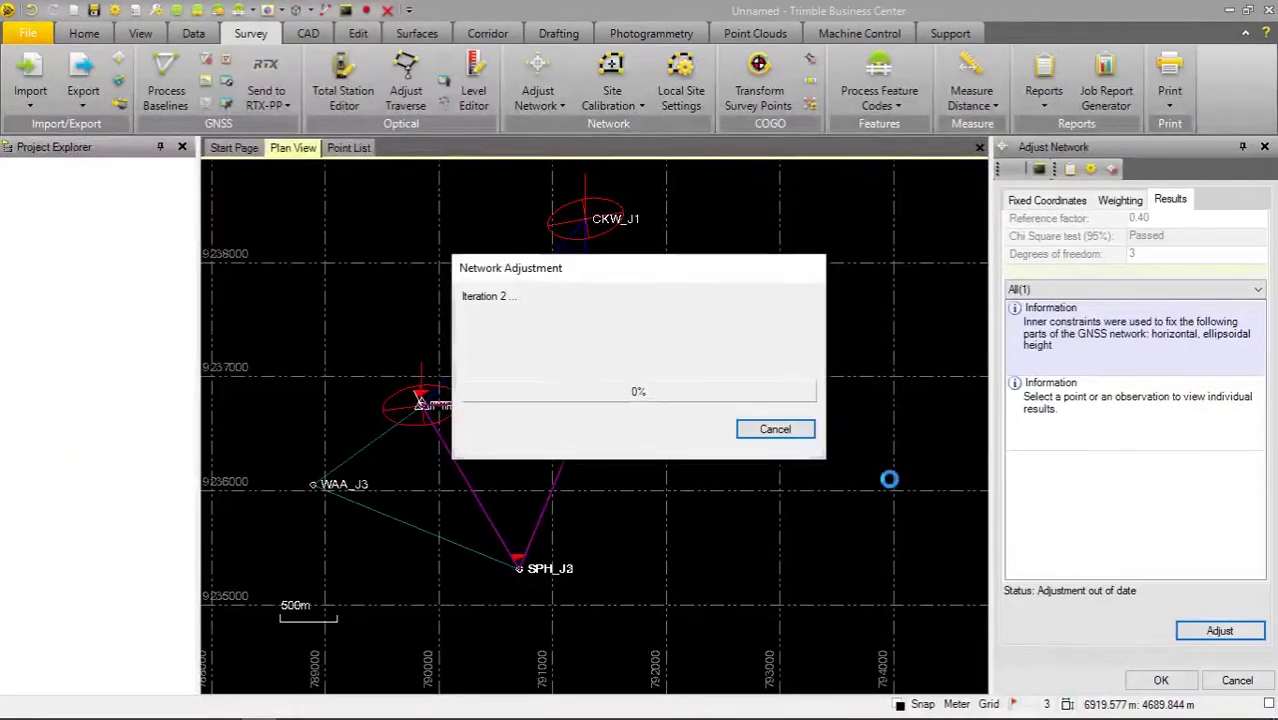
click(1158, 679)
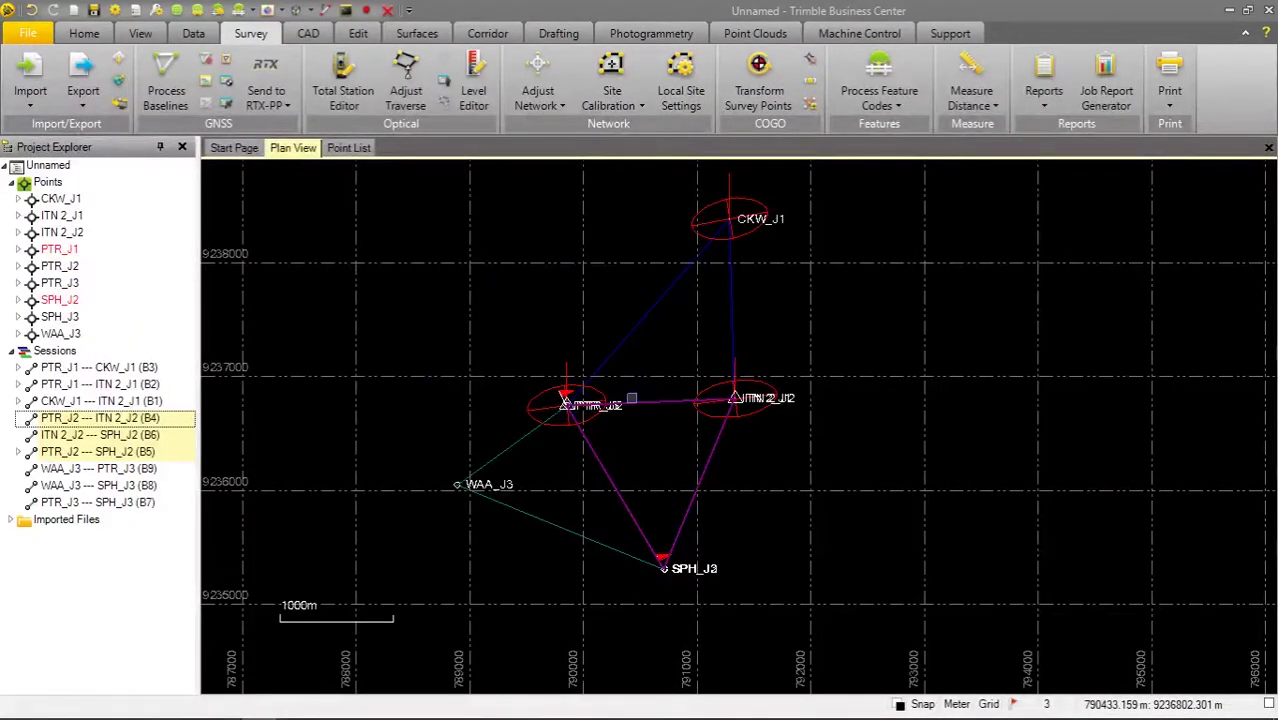
Examine how the J3 points lie relative to the J1 and J2 points at PTR and SPH in the plan view.
scroll(602, 434, up, 5)
scroll(525, 251, up, 2)
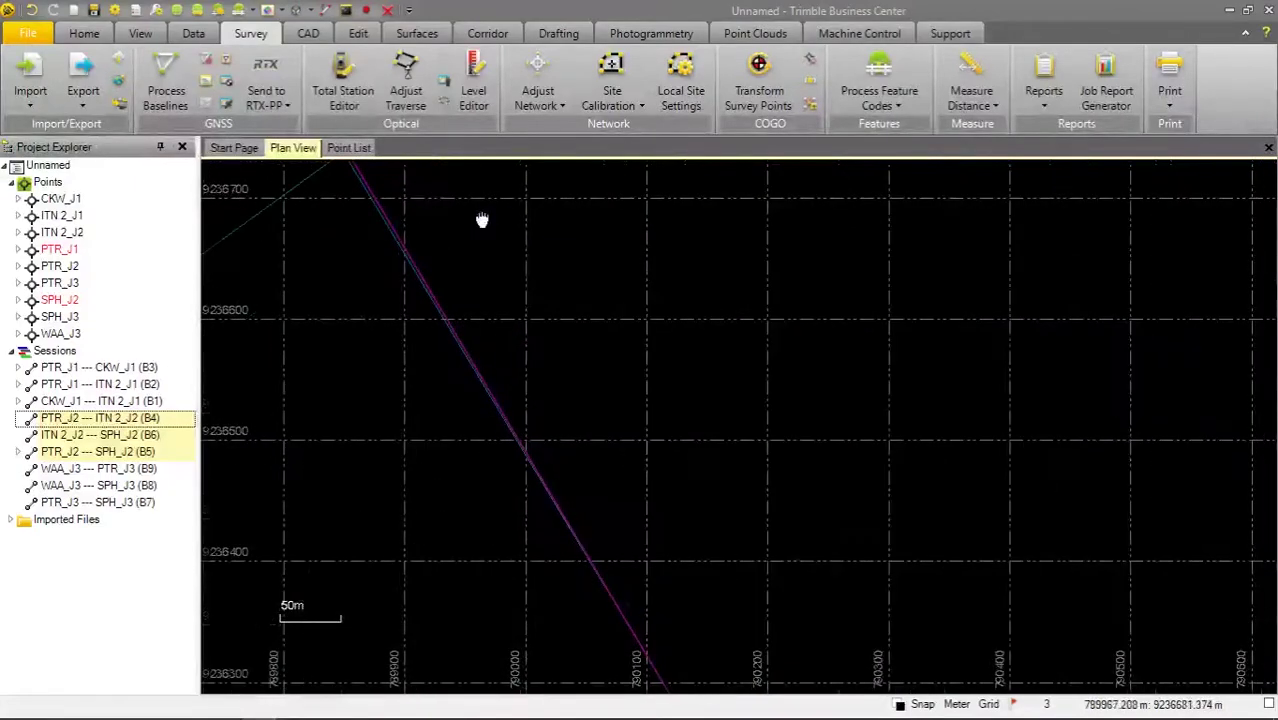
drag(481, 219, 790, 457)
scroll(669, 387, up, 5)
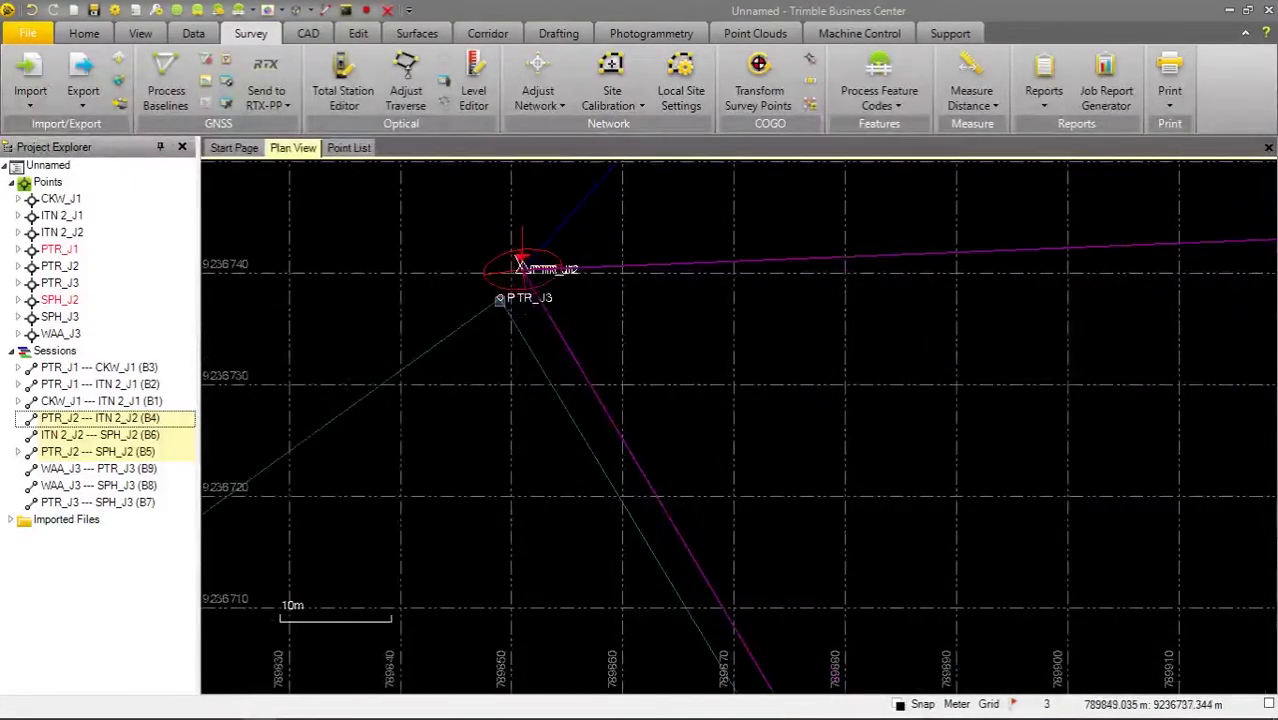
scroll(501, 302, up, 2)
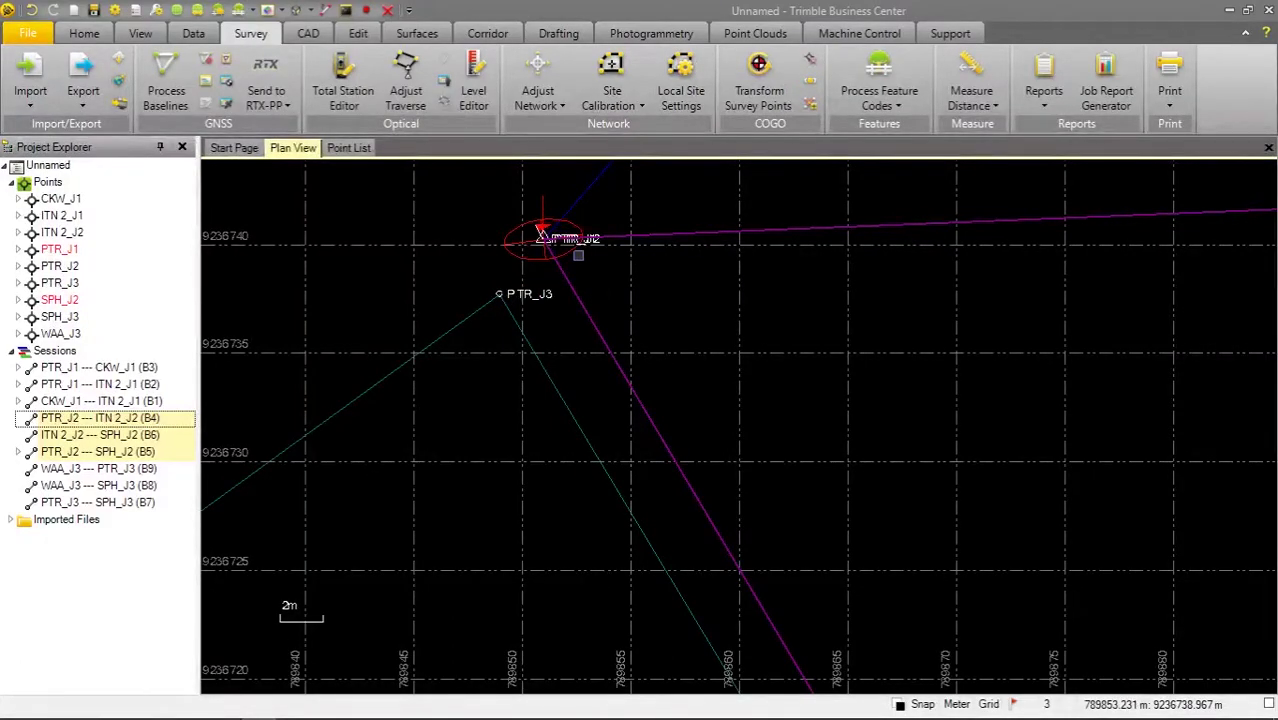
scroll(585, 308, down, 6)
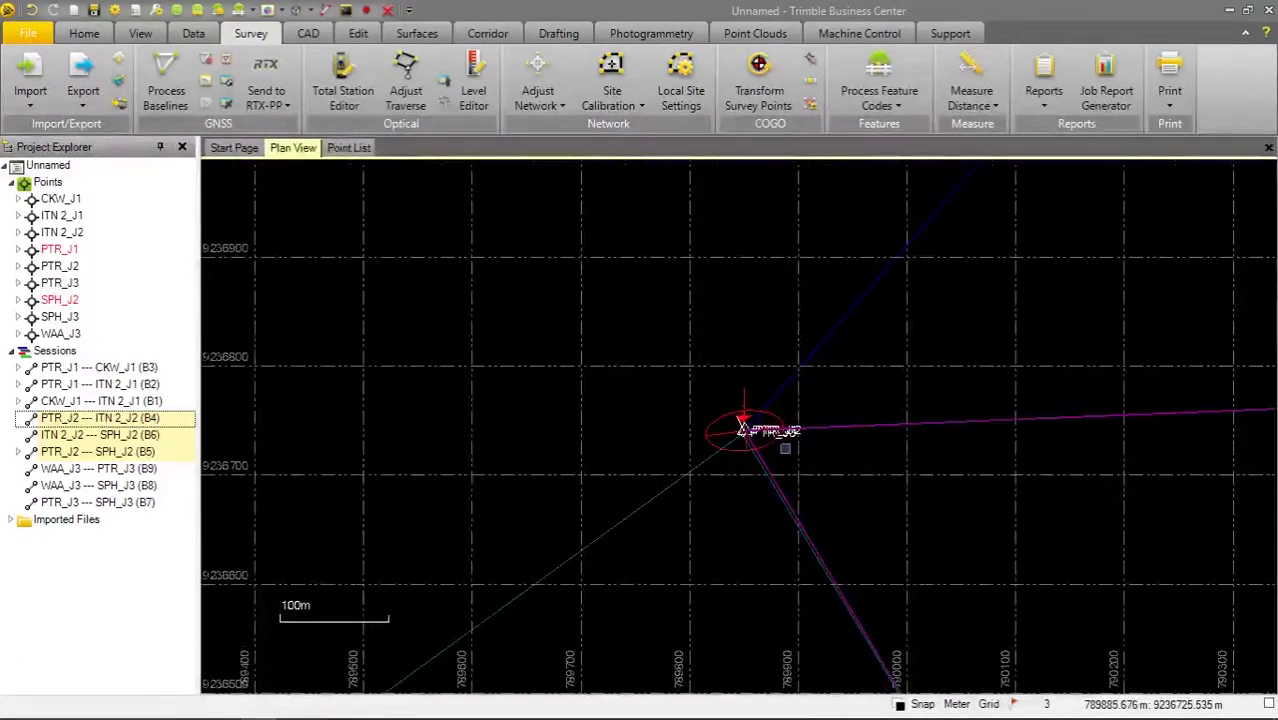
scroll(785, 449, down, 2)
drag(856, 408, 791, 355)
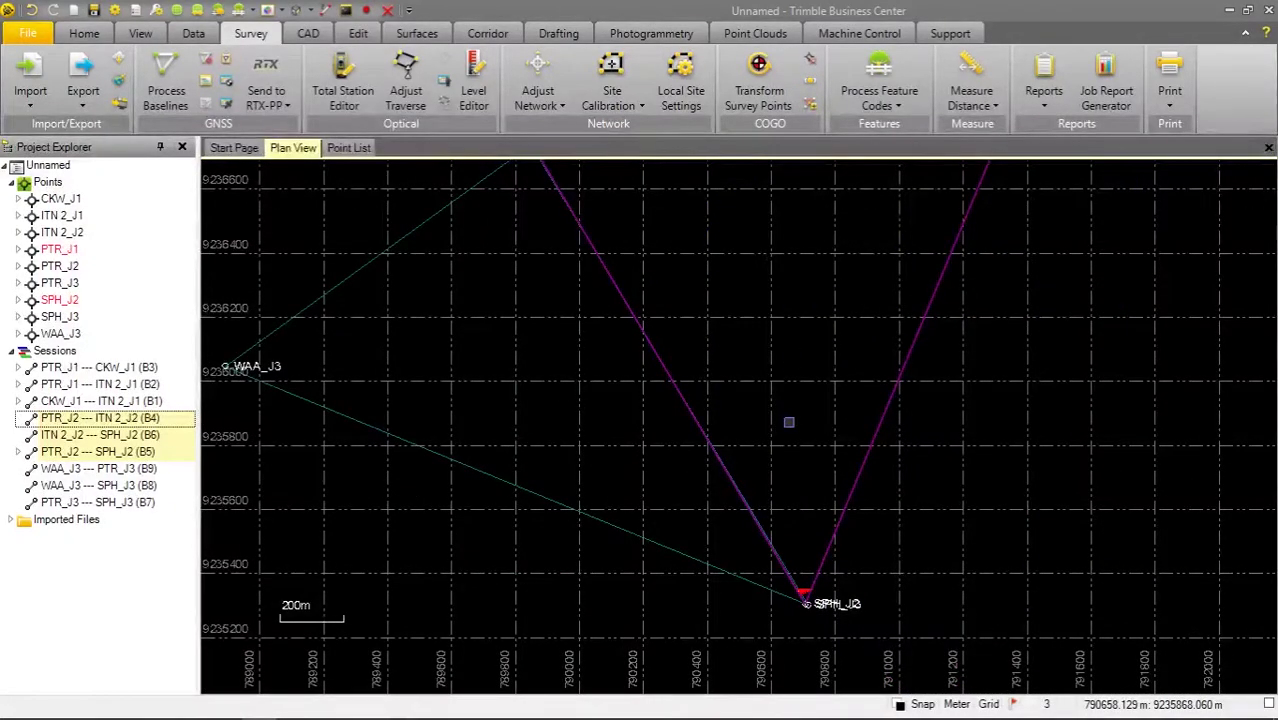
scroll(789, 422, up, 3)
scroll(957, 445, up, 5)
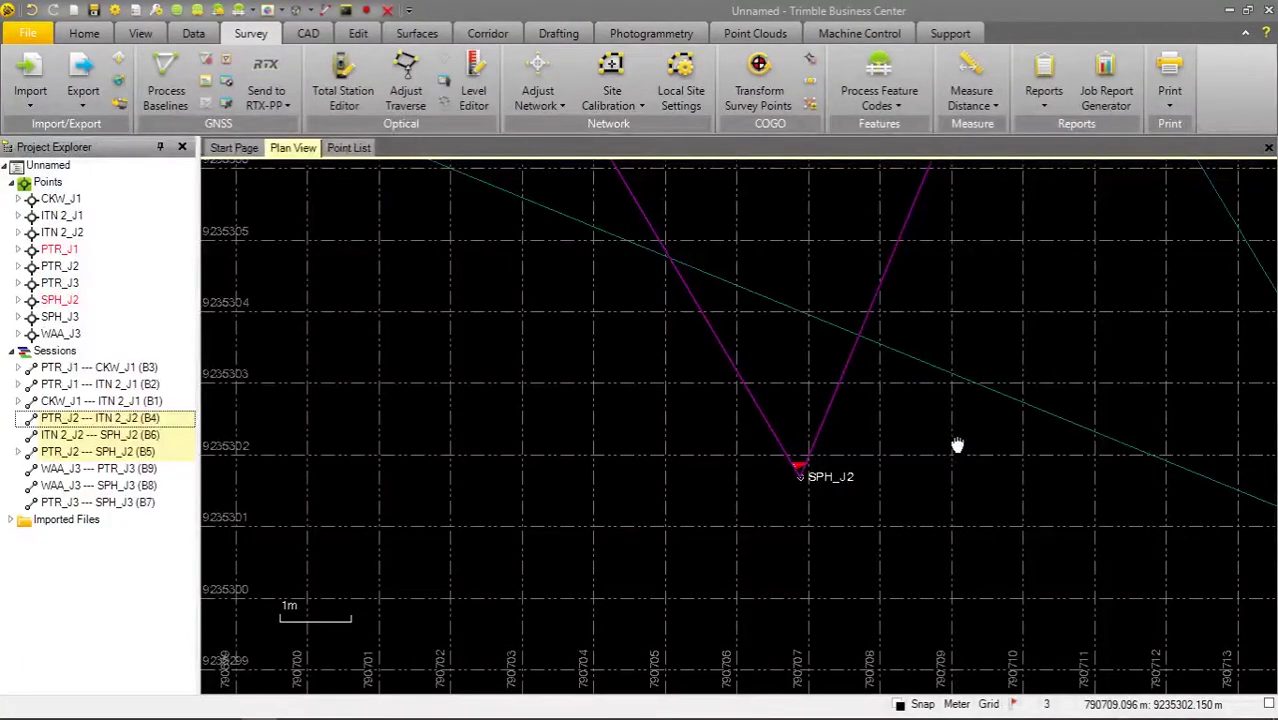
drag(957, 445, 583, 448)
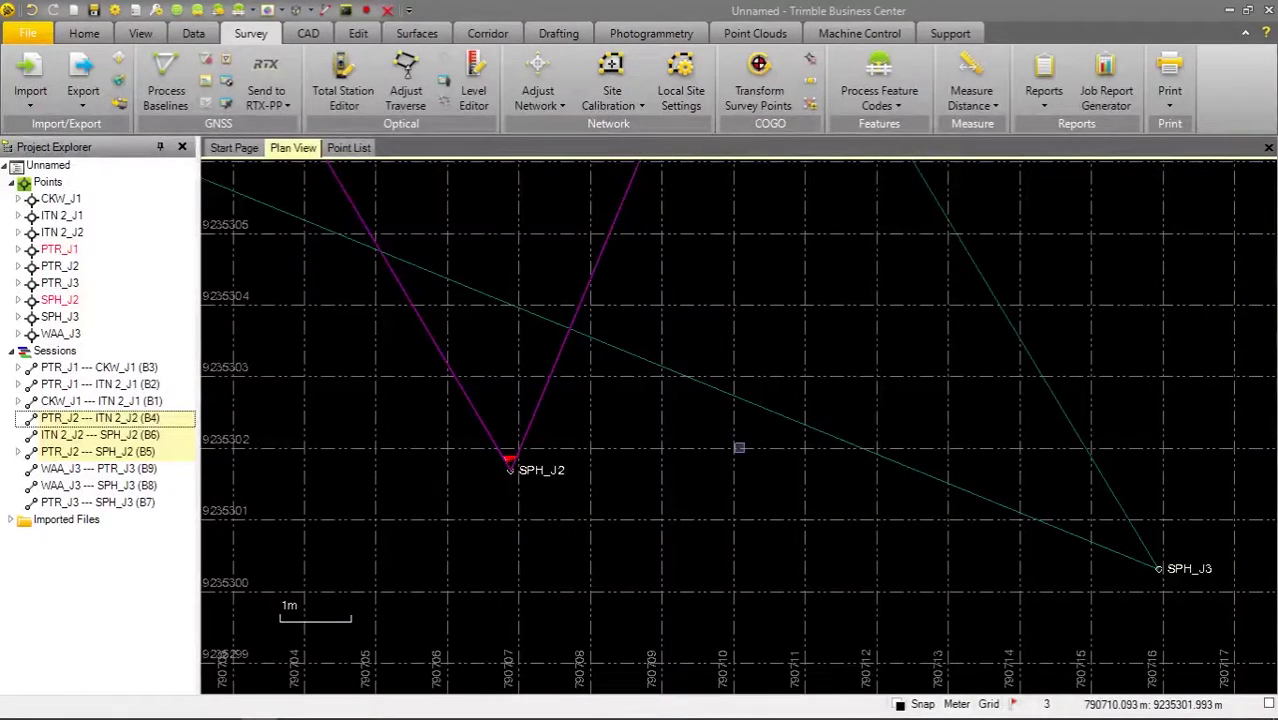
scroll(509, 409, down, 2)
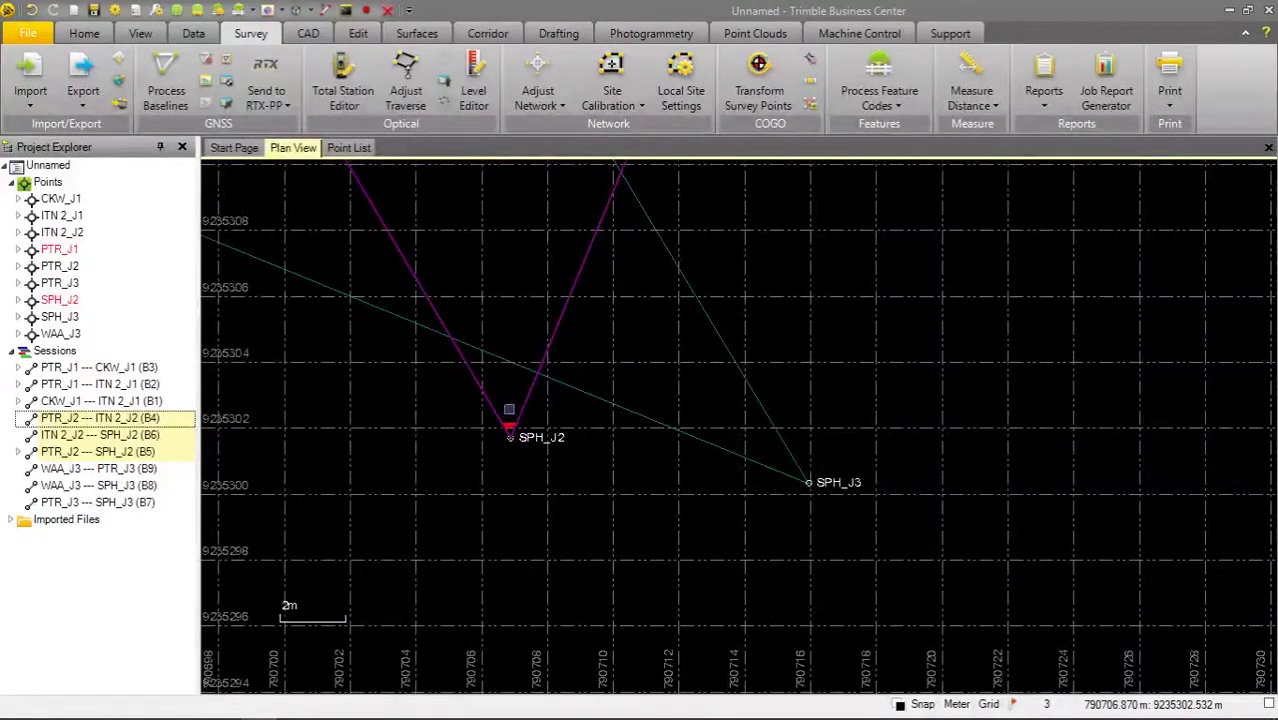
Close the outdated point list, generate a new Point List report, and check it against the plan view.
click(349, 148)
middle_click(349, 148)
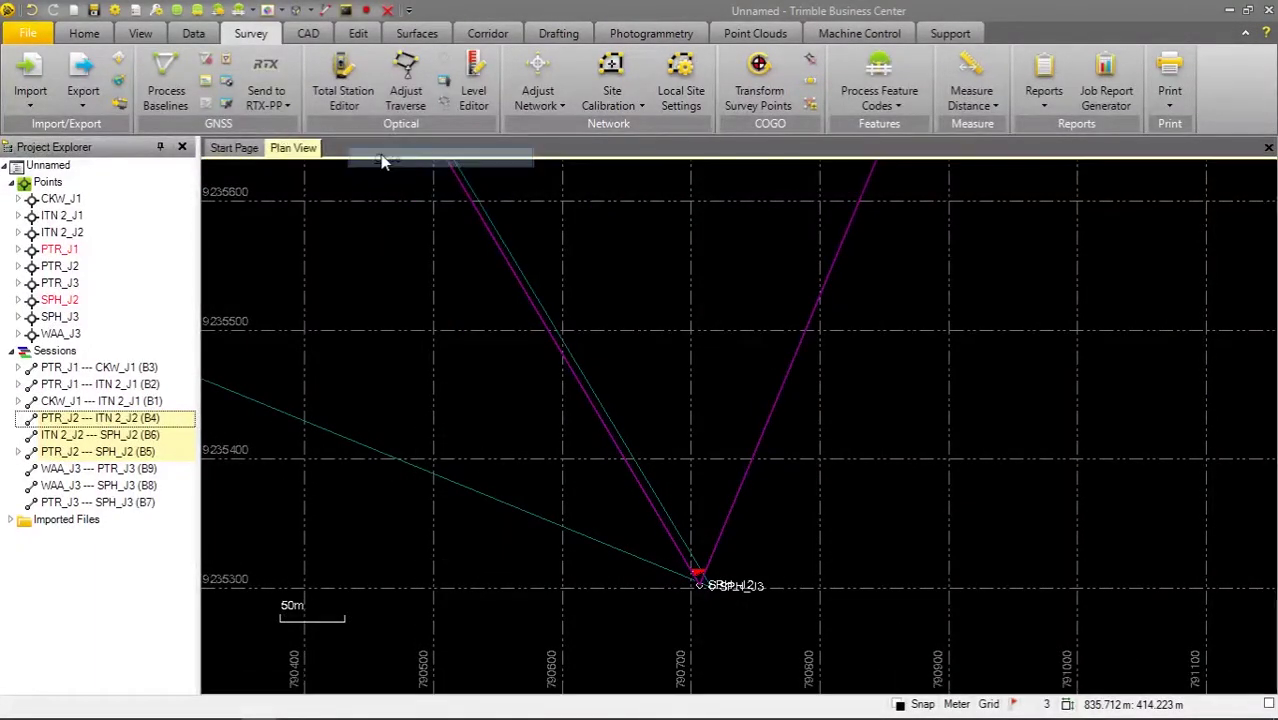
scroll(604, 345, up, 1)
scroll(604, 345, down, 5)
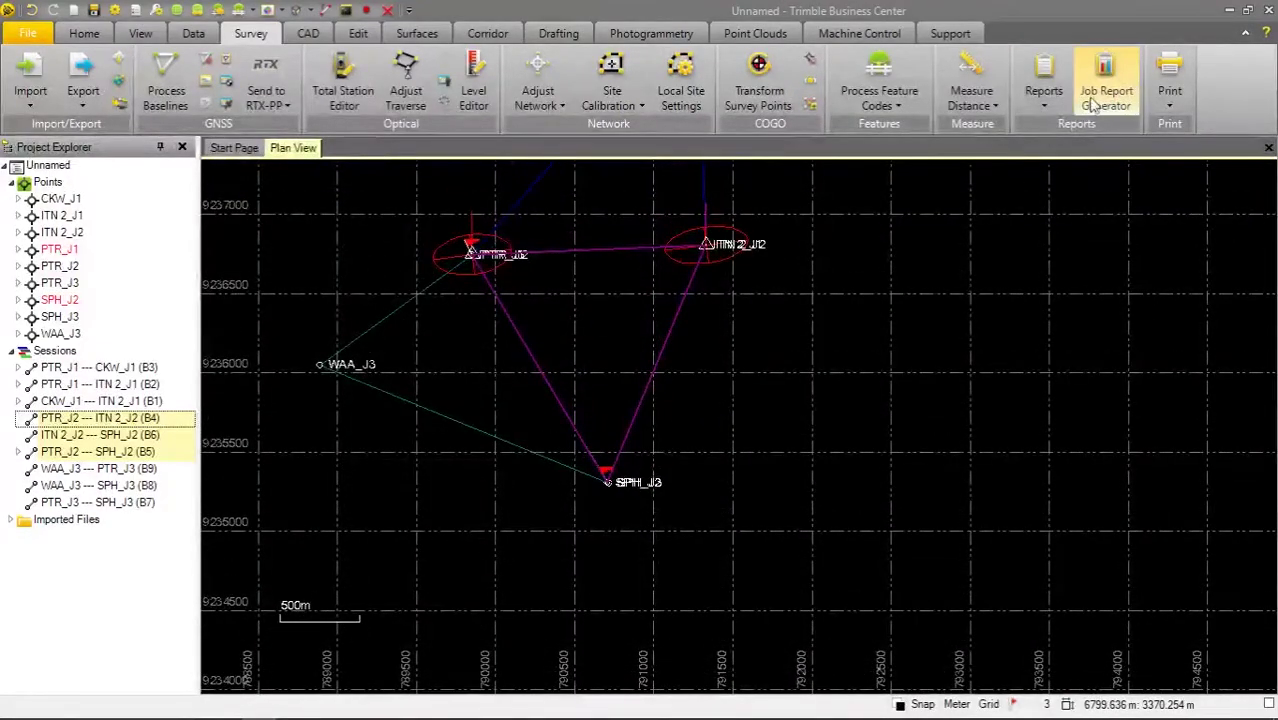
click(1043, 95)
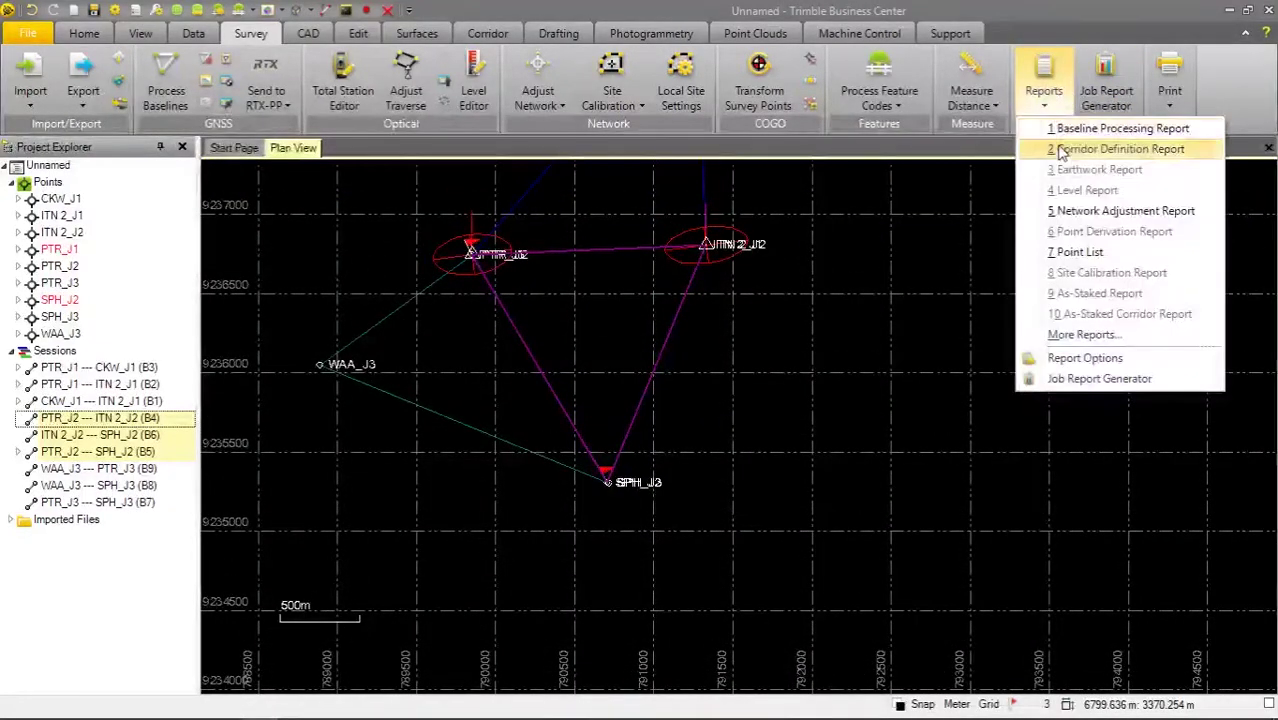
click(1078, 251)
click(849, 394)
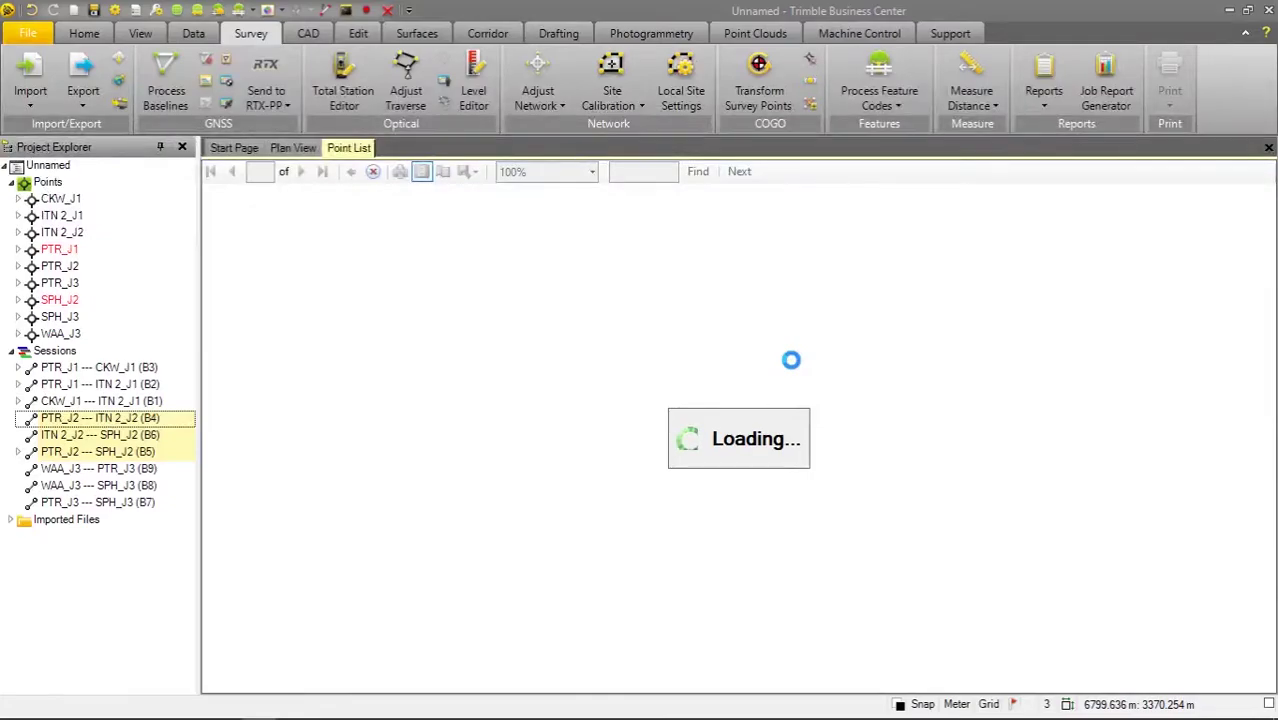
scroll(737, 397, down, 1)
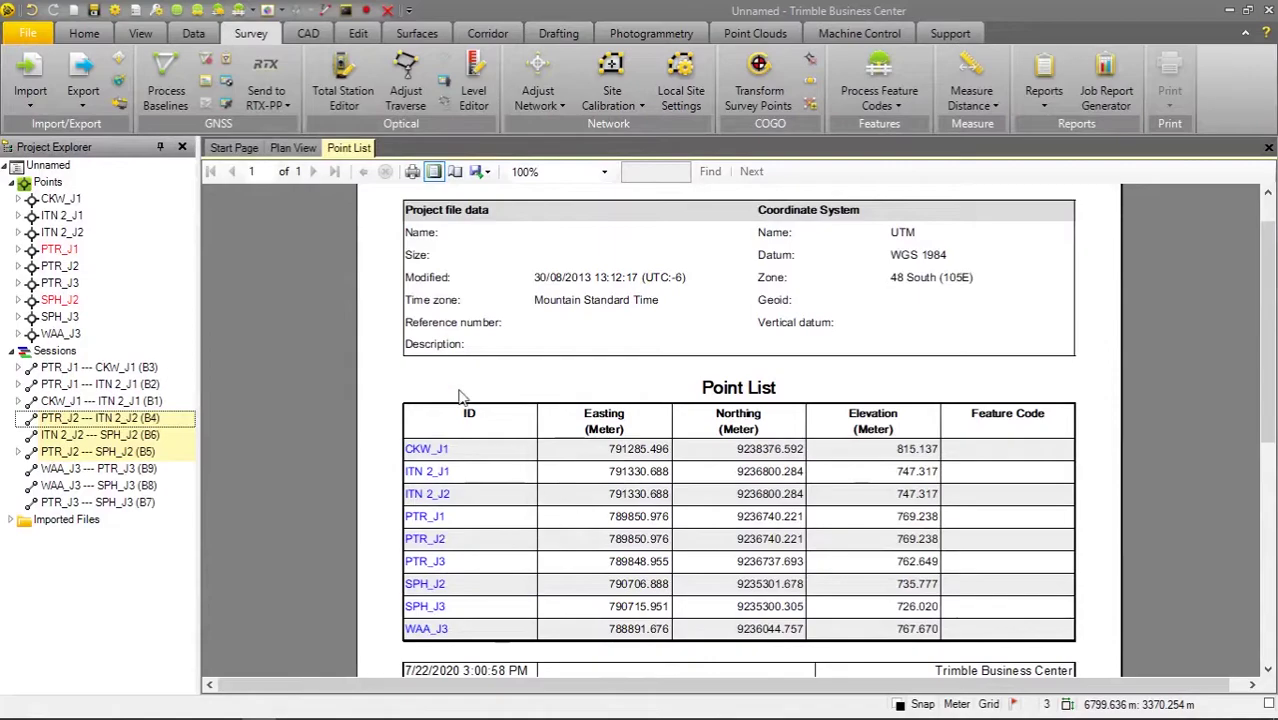
click(294, 149)
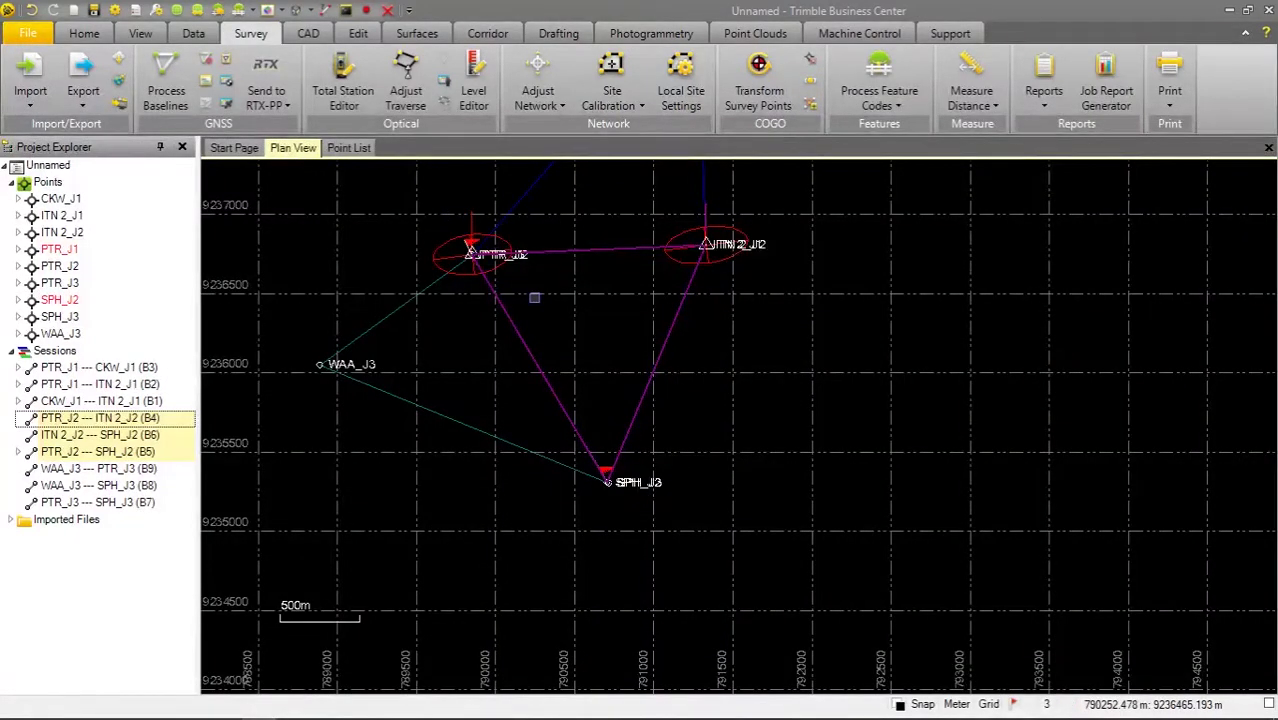
scroll(534, 297, up, 1)
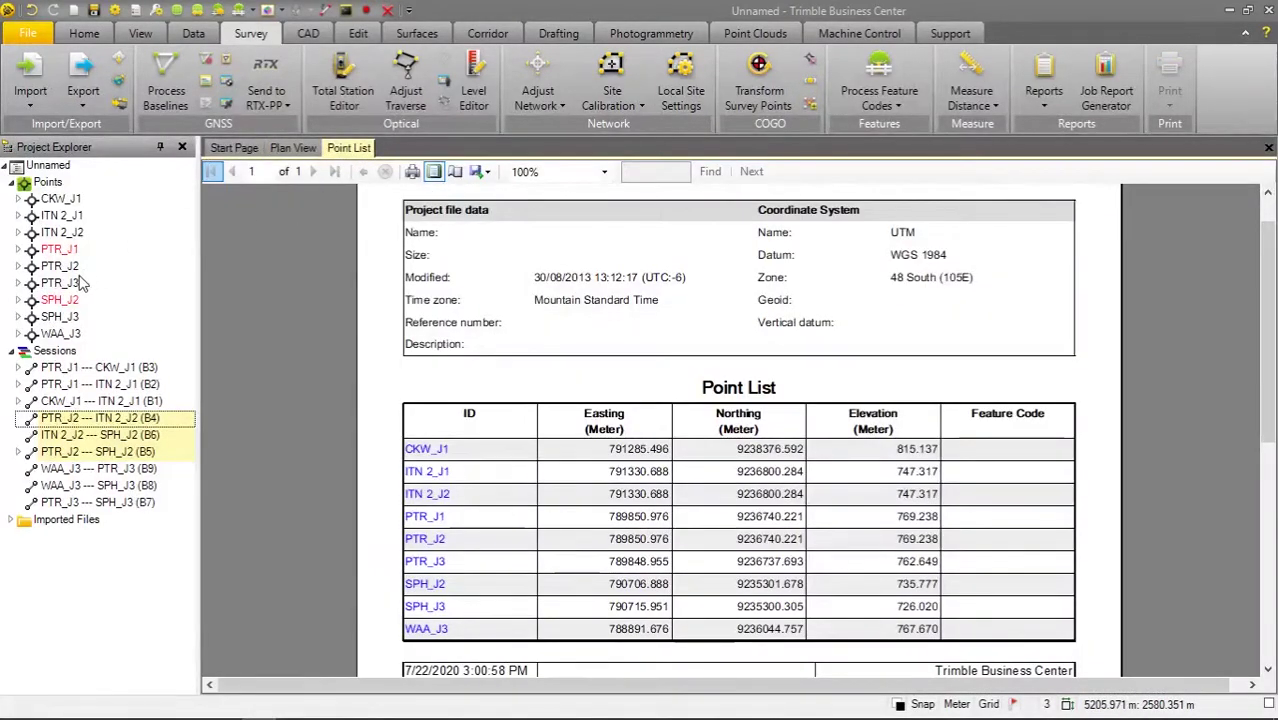
Start adding a coordinate to point PTR_J3 and set its easting to 789850.976, matching PTR_J2.
right_click(72, 285)
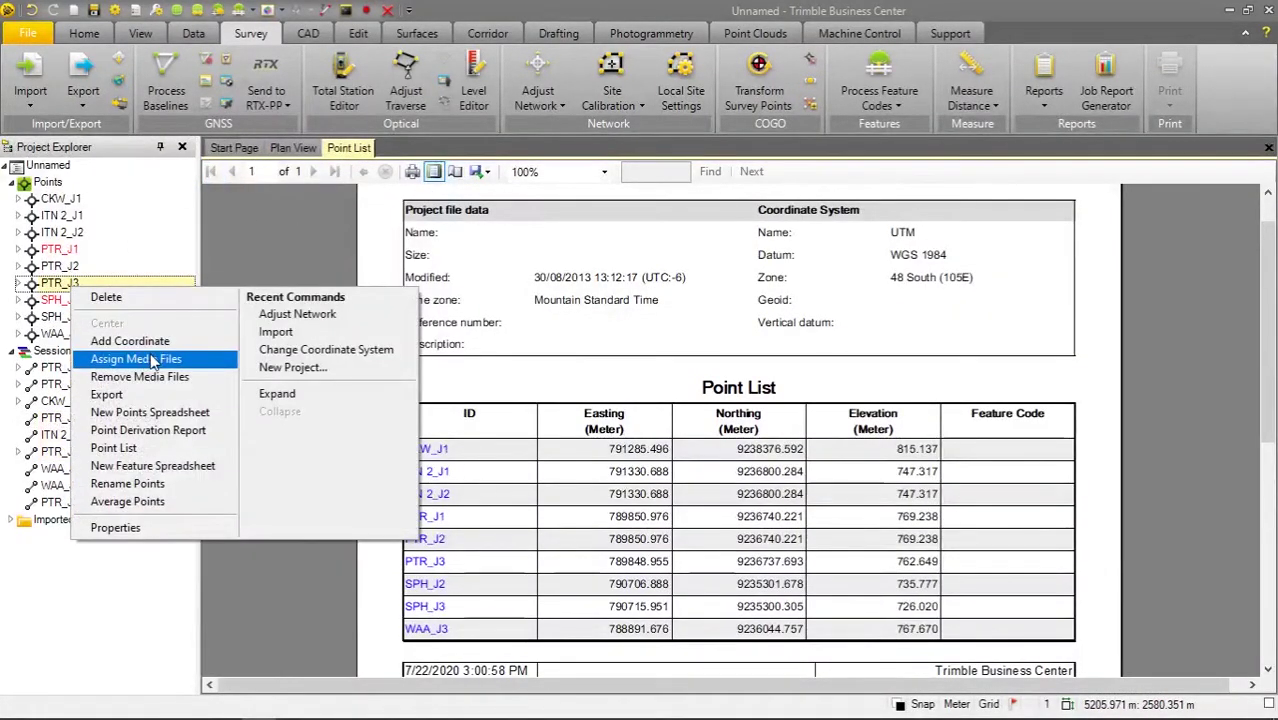
click(140, 342)
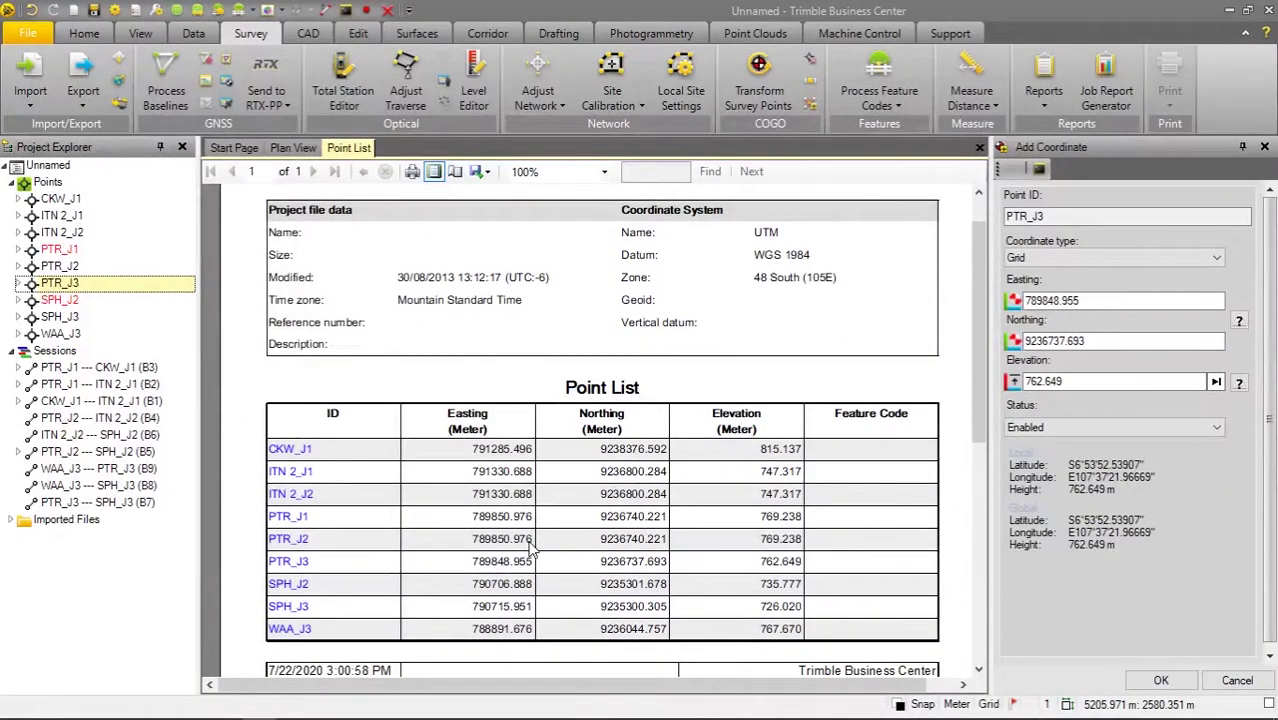
click(1062, 300)
key(BackSpace)
key(BackSpace)
key(BackSpace)
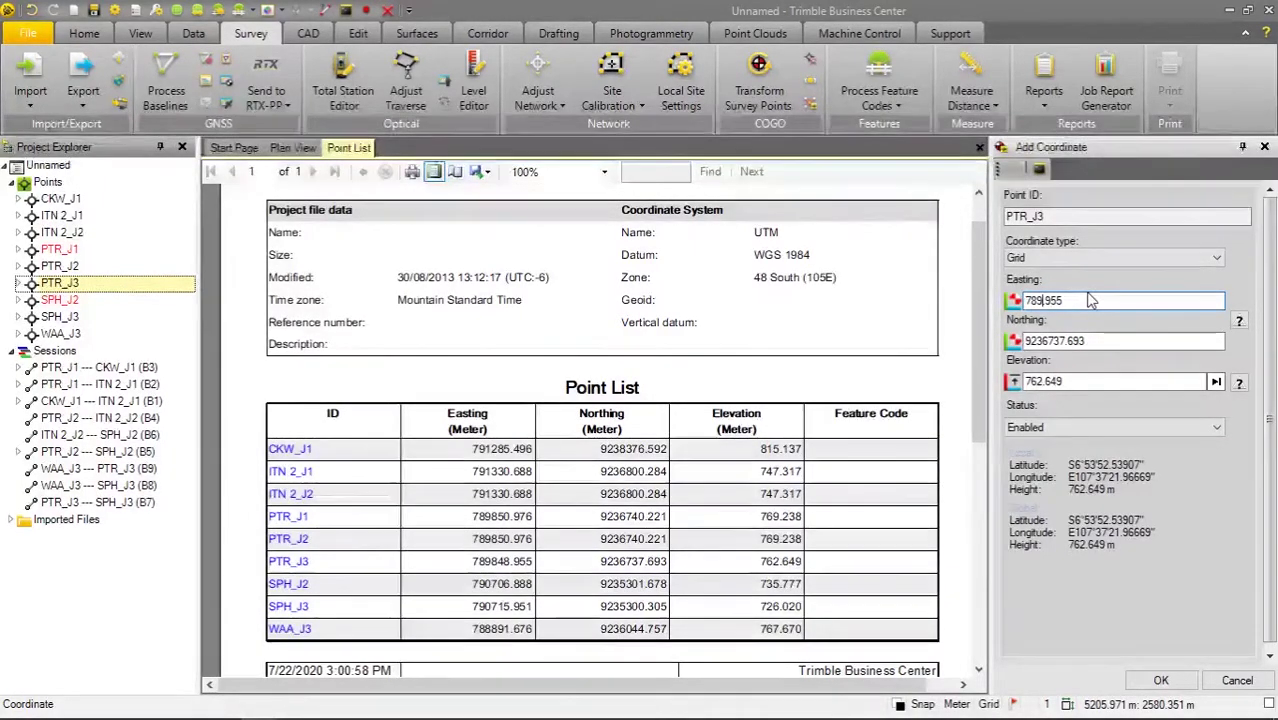
text(850)
key(Delete)
key(Delete)
text(766)
key(BackSpace)
key(BackSpace)
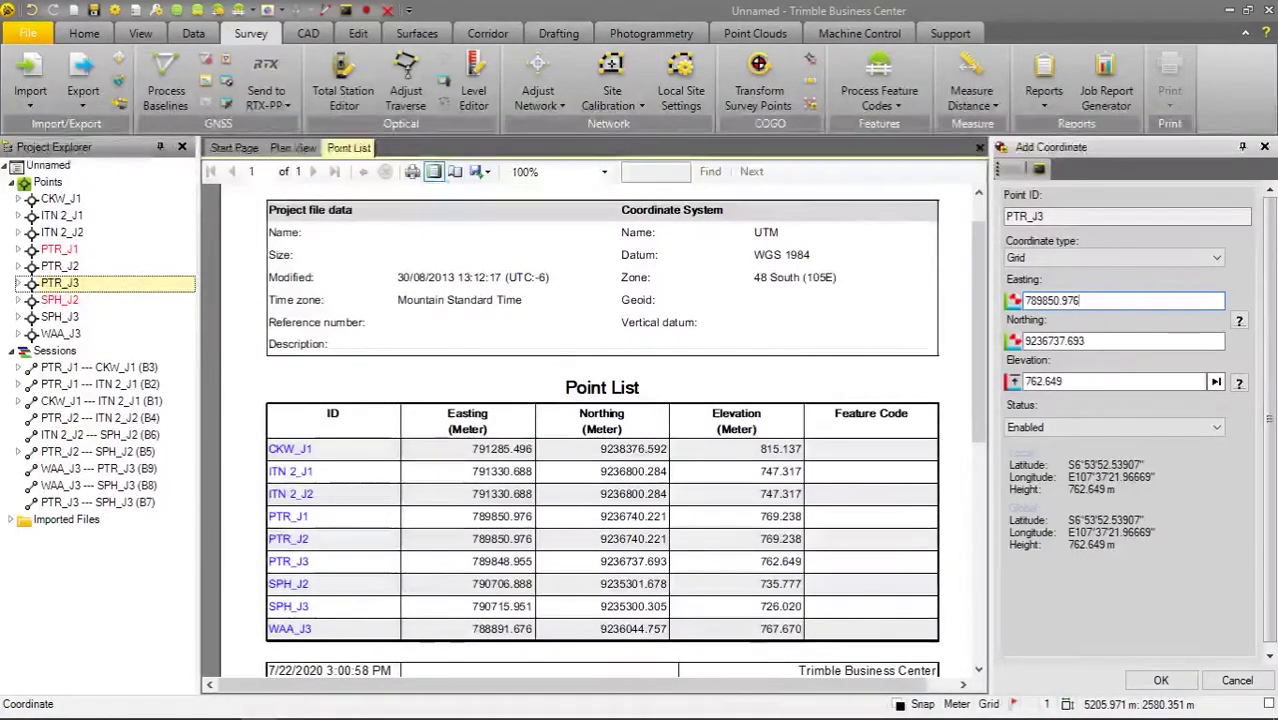
Set the PTR_J3 coordinate's northing to 9236740.221 and its elevation to 759.238.
click(1063, 340)
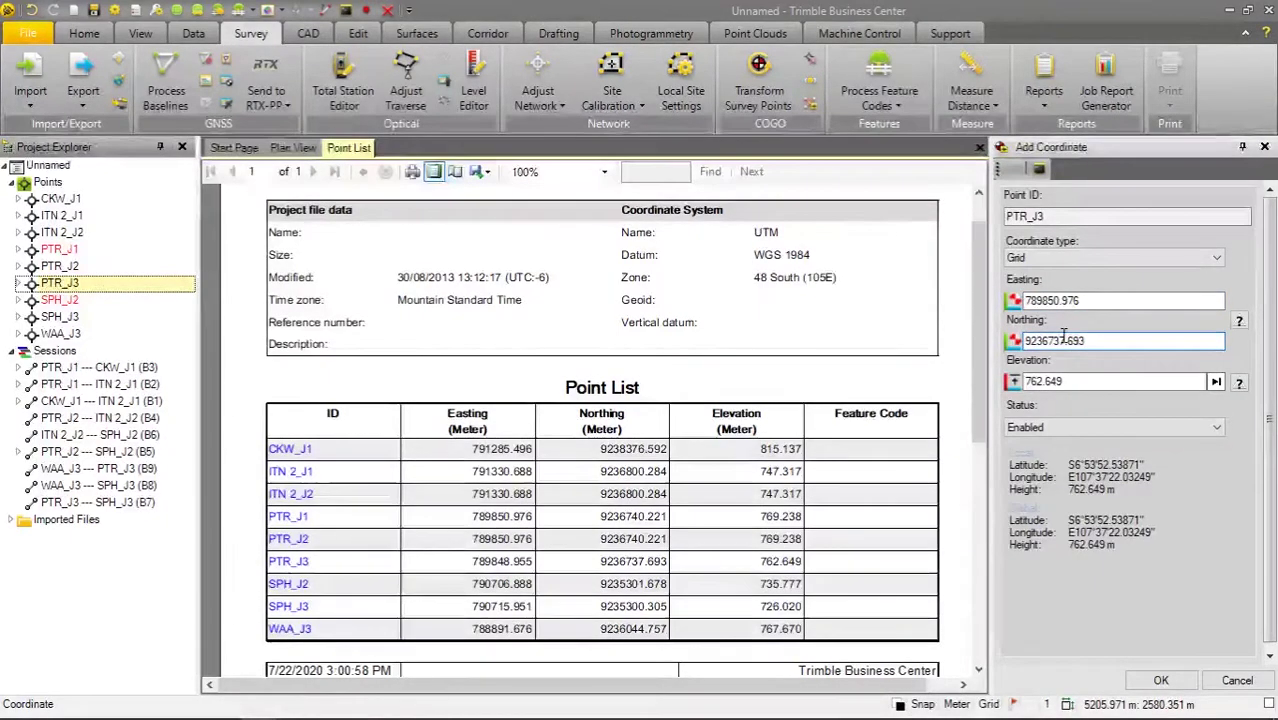
key(BackSpace)
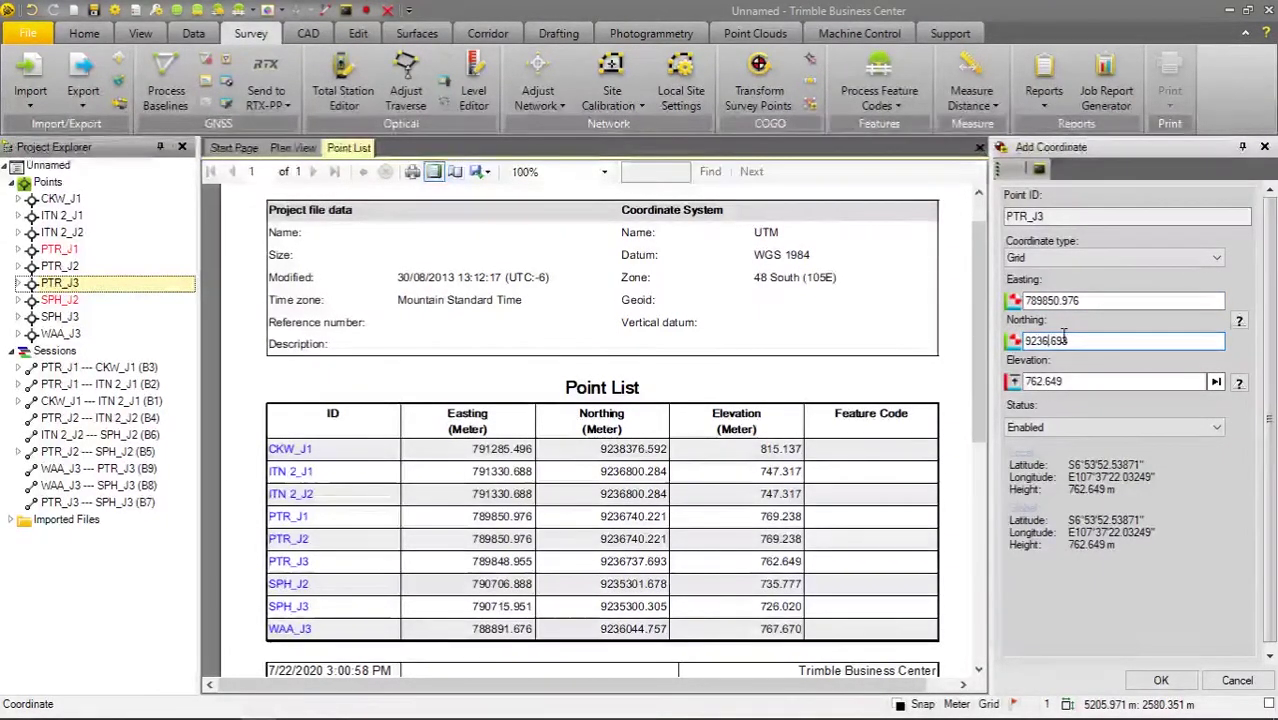
text(740.)
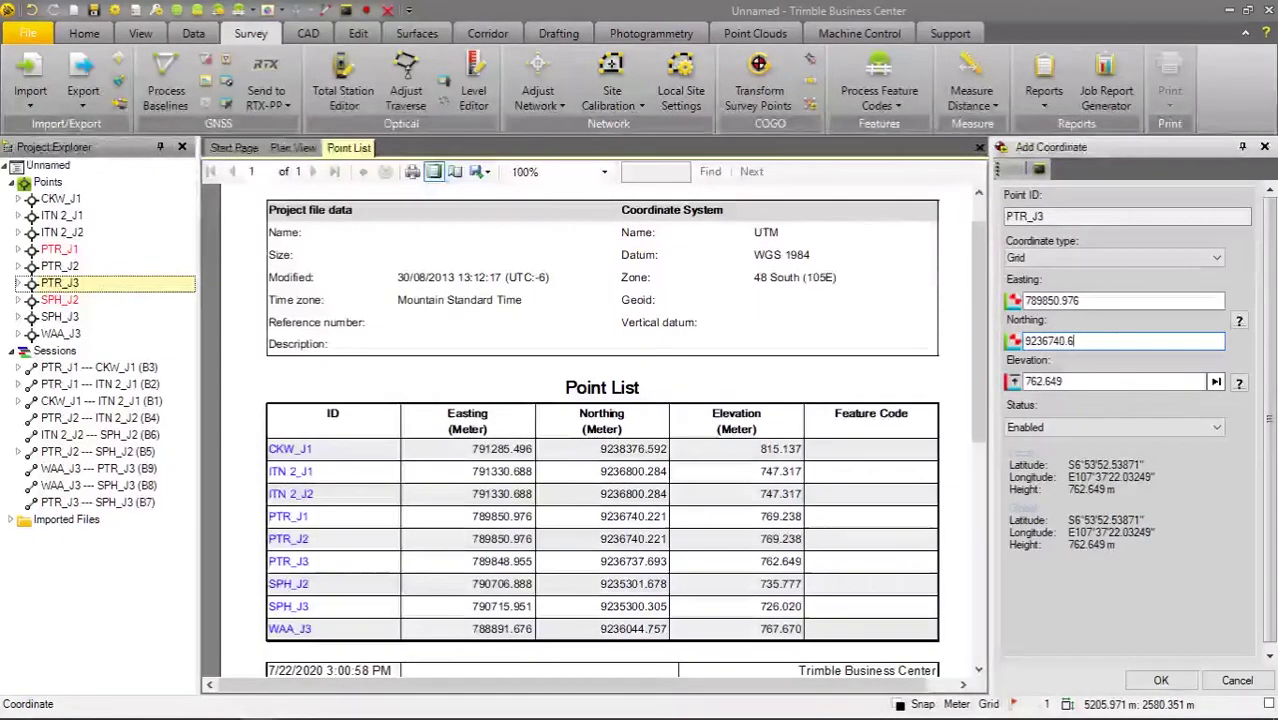
key(BackSpace)
text(221)
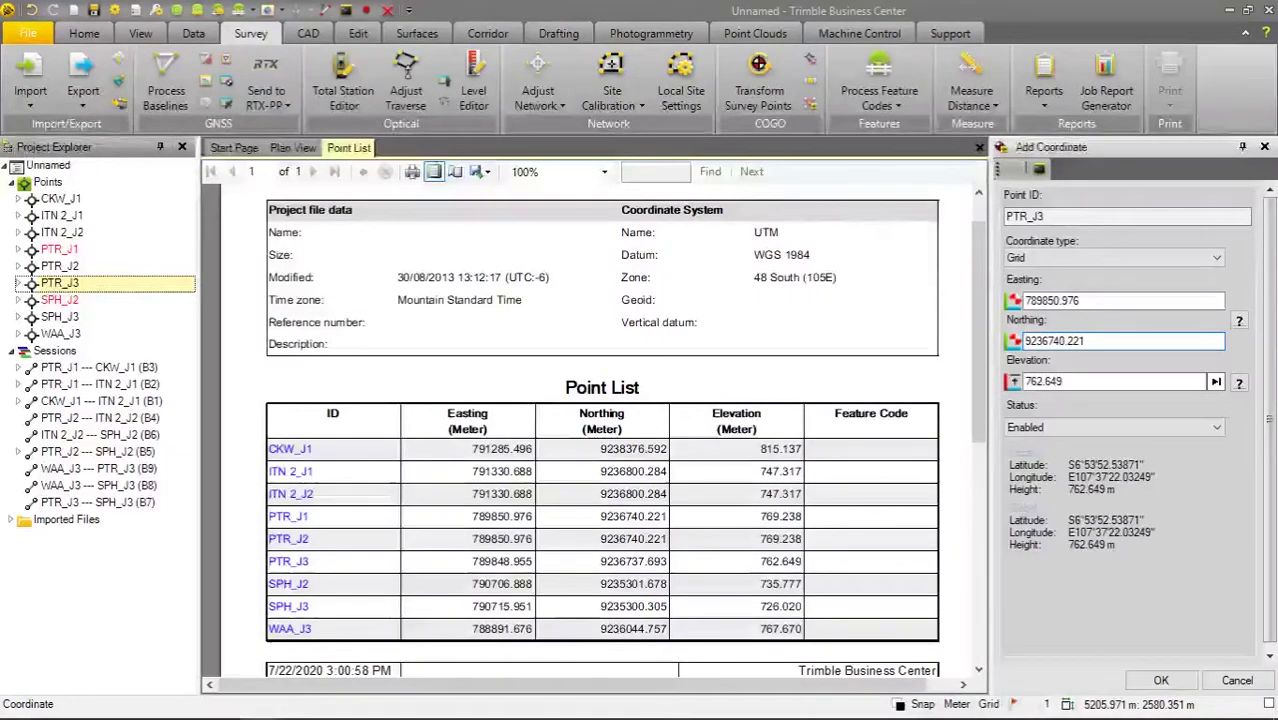
key(Tab)
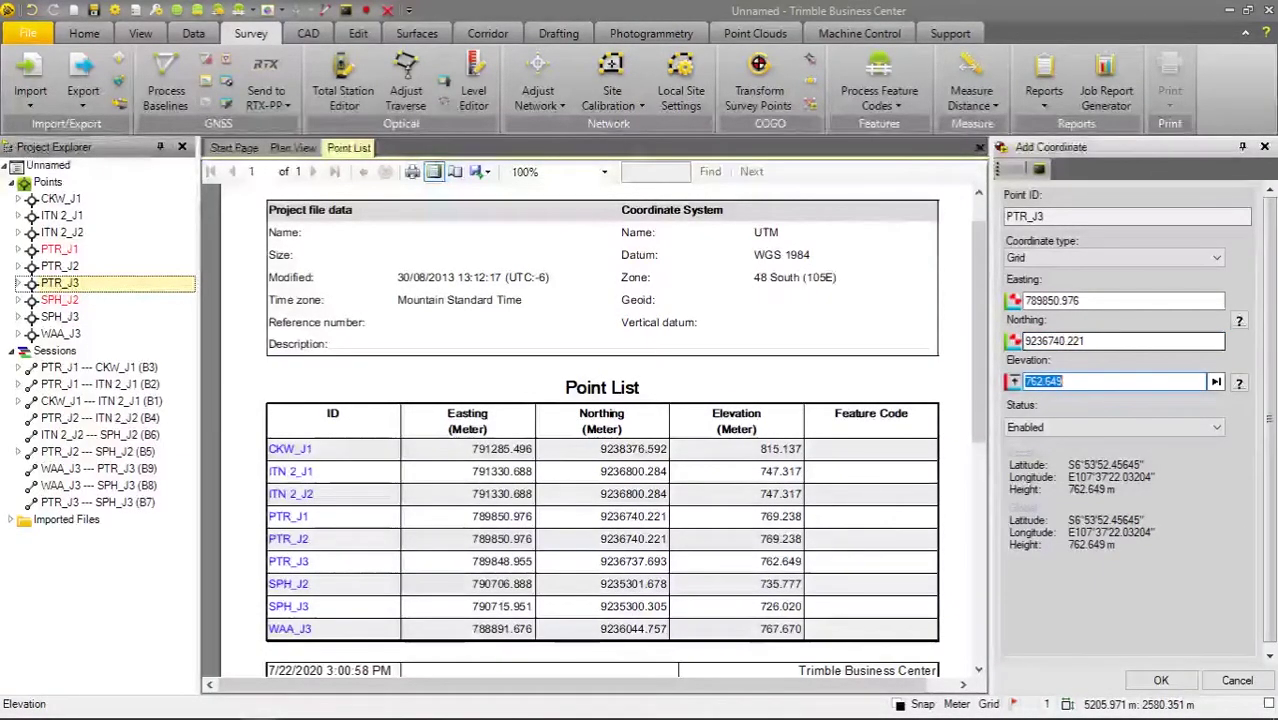
text(759.238)
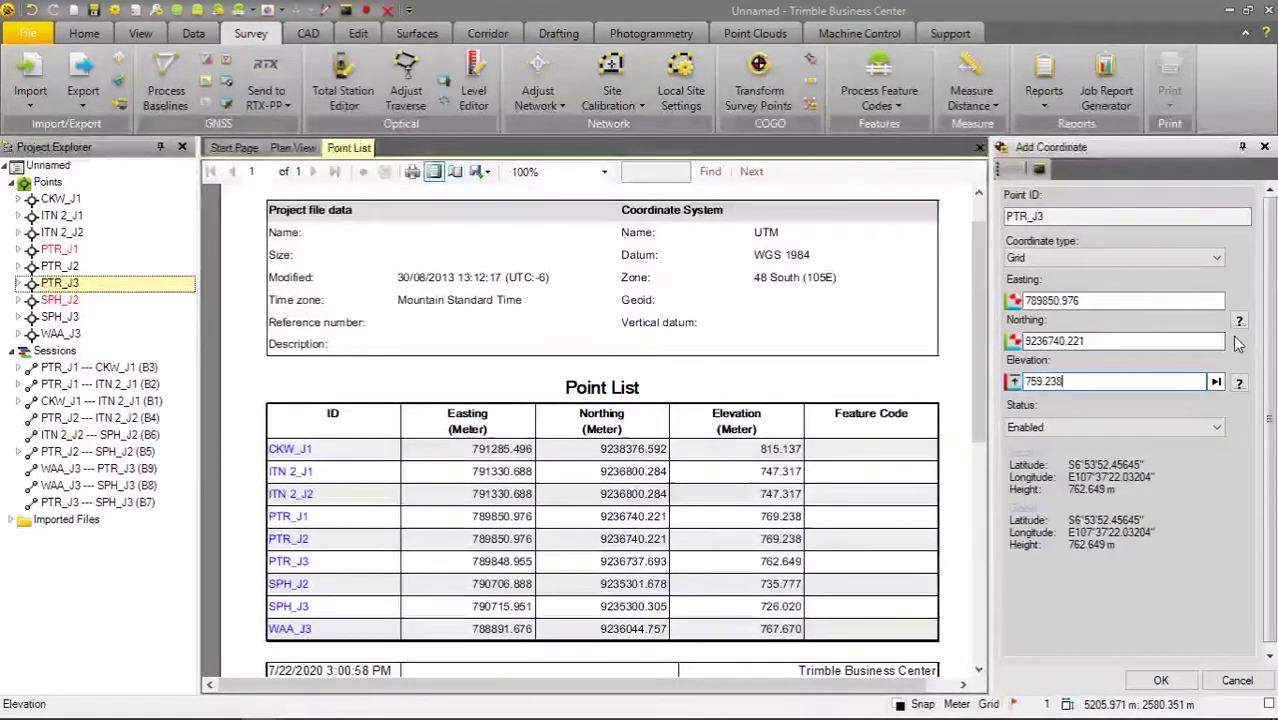
Give PTR_J3's horizontal position and elevation Control Quality, then accept the coordinate while keeping the existing adjustment.
click(1239, 321)
click(1178, 343)
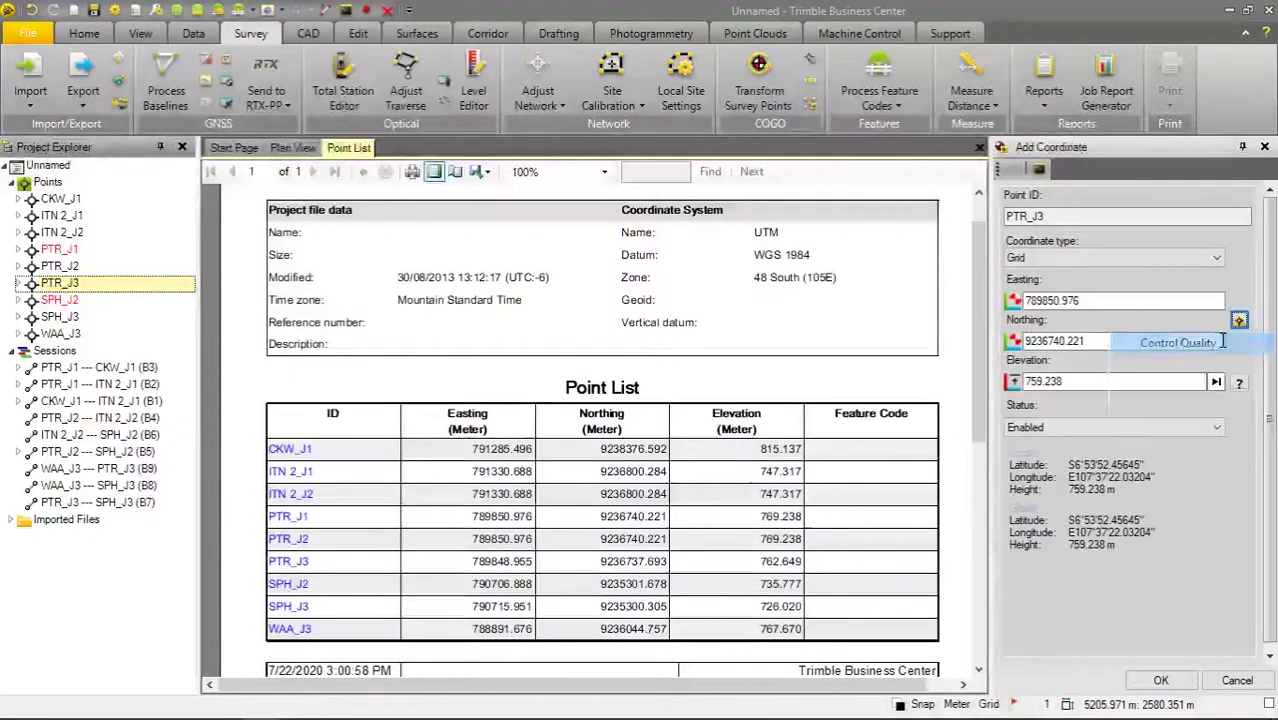
click(1239, 382)
click(1180, 405)
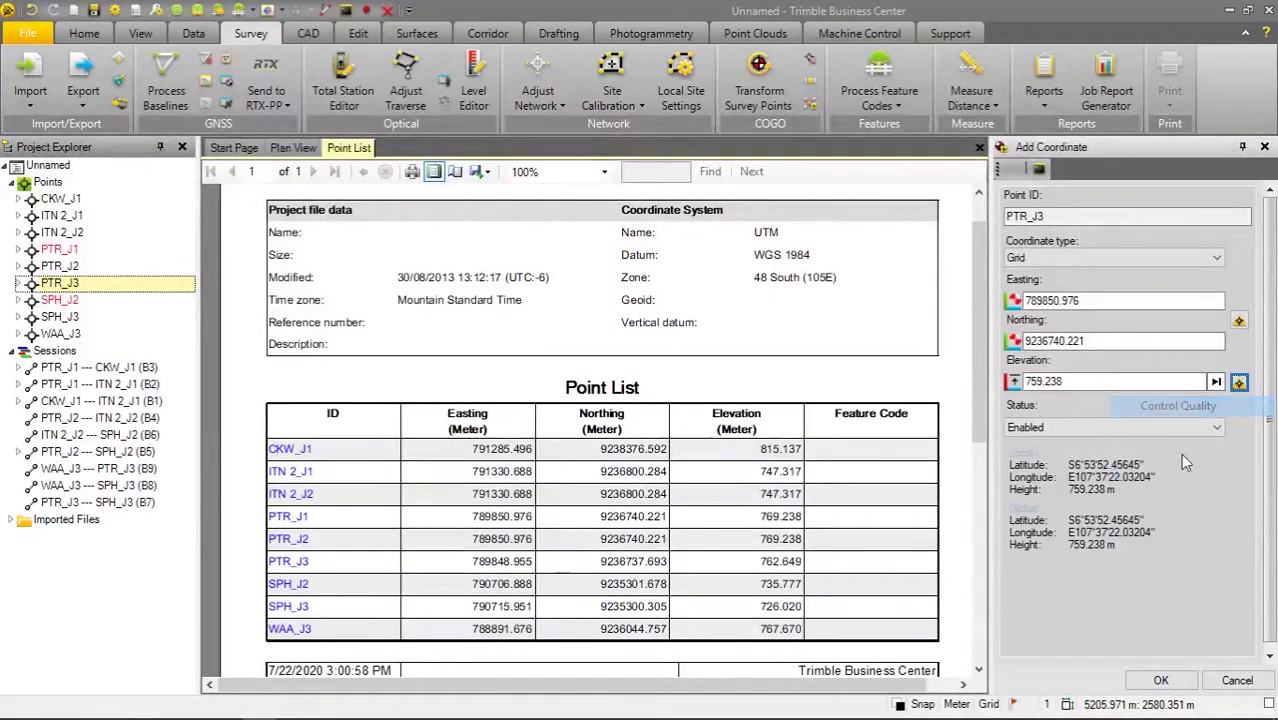
click(1160, 681)
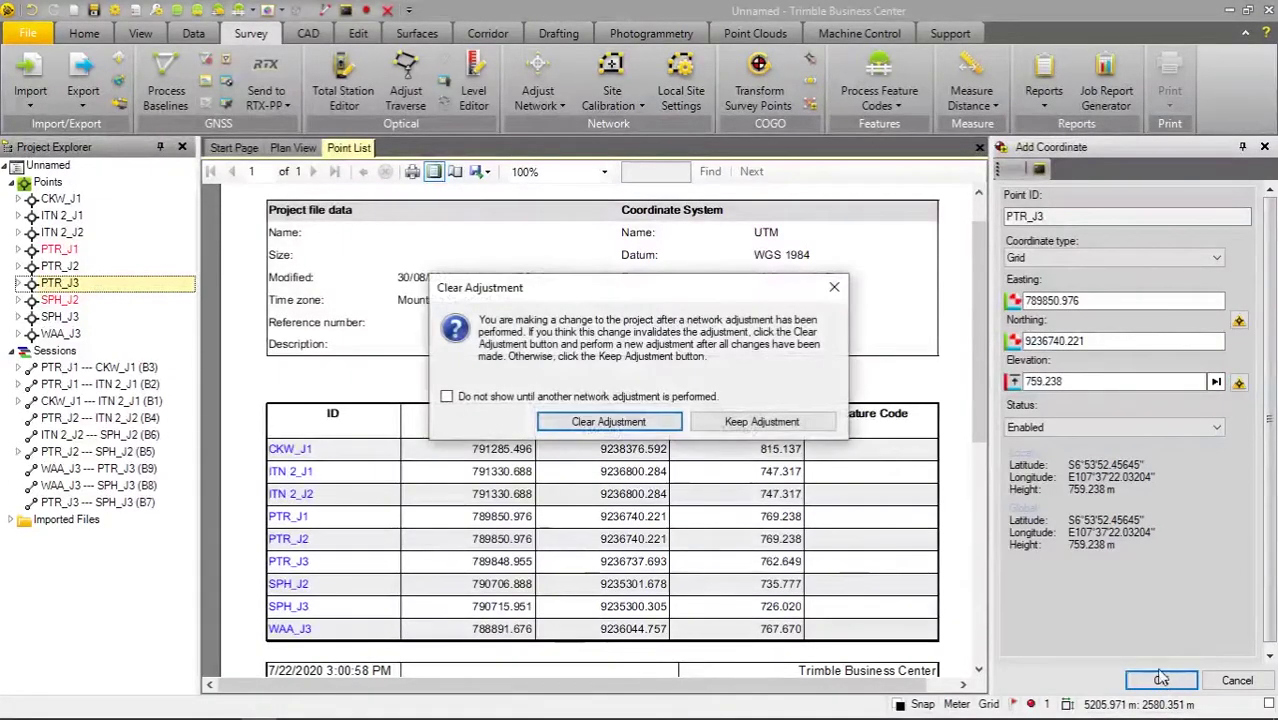
click(761, 421)
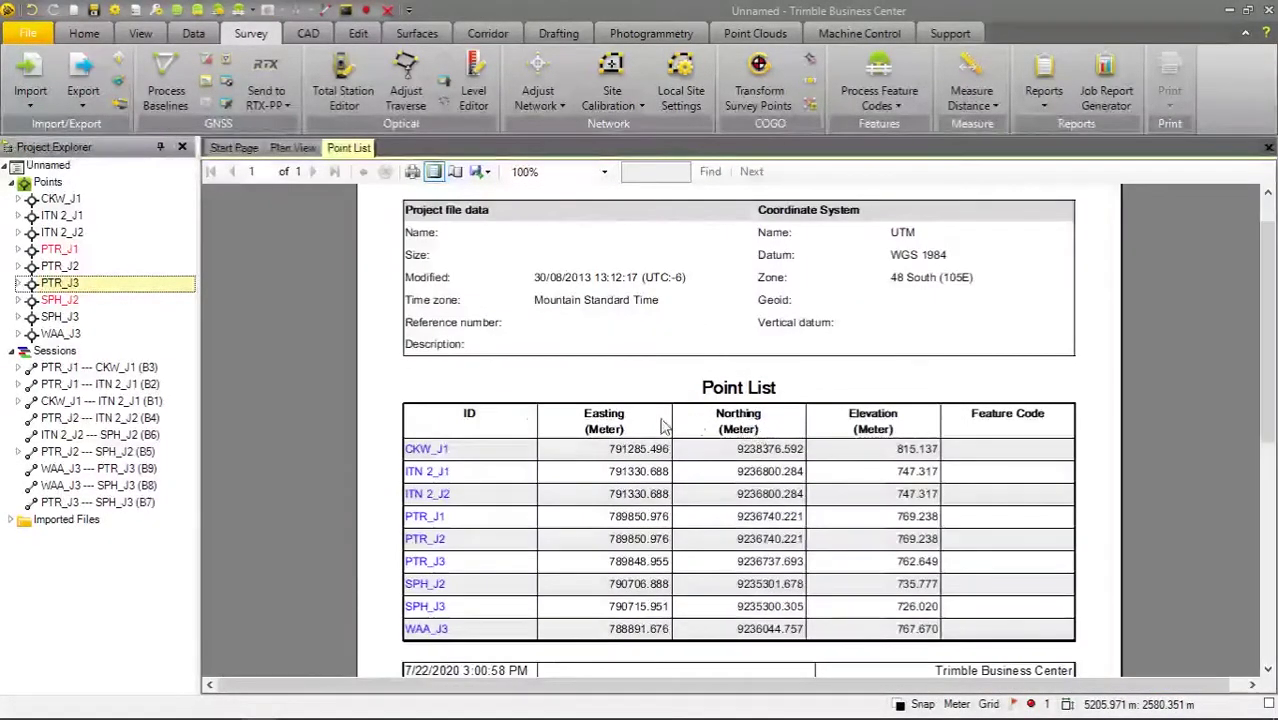
Start adding a coordinate to point SPH_J3 and set its easting to 790706.868.
right_click(82, 316)
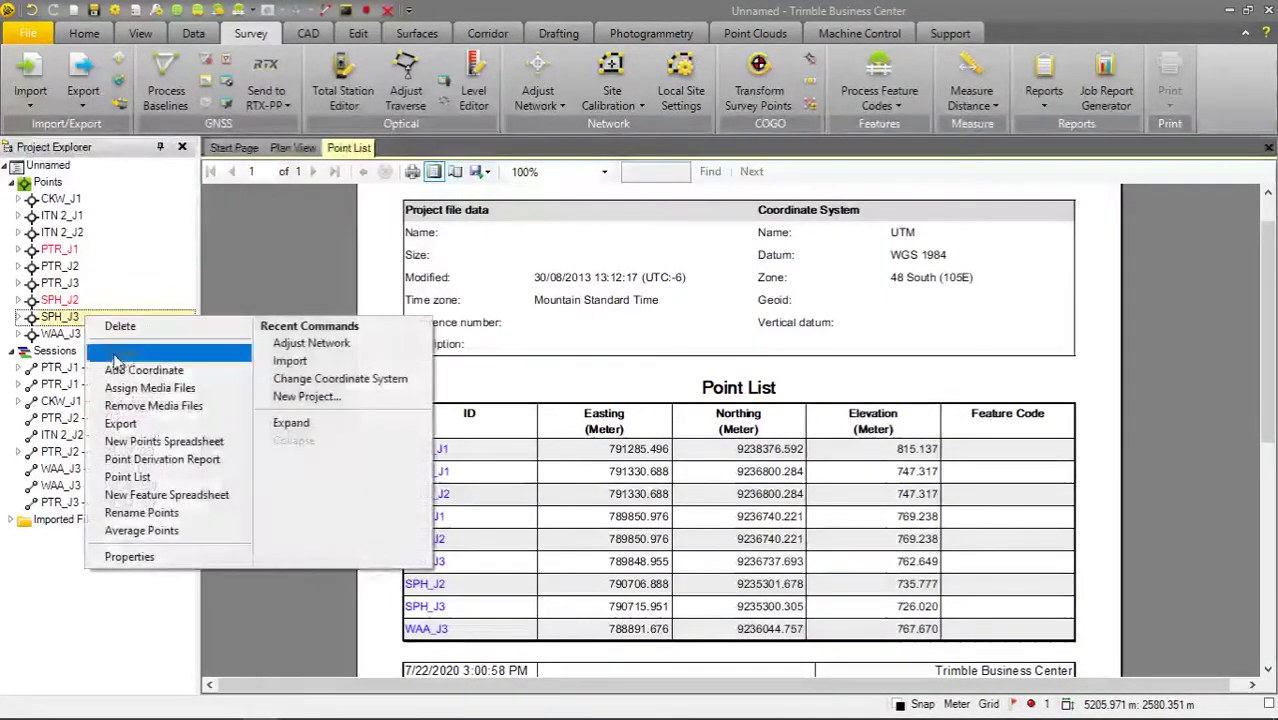
click(120, 368)
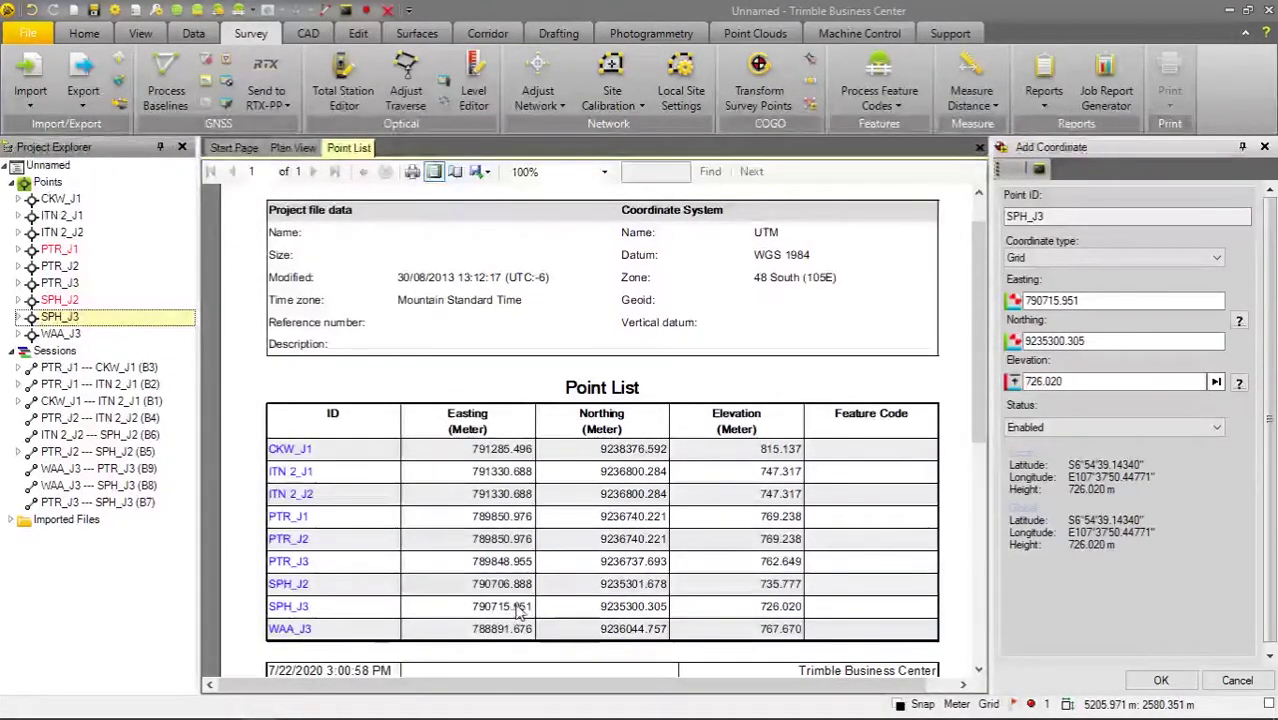
click(1050, 300)
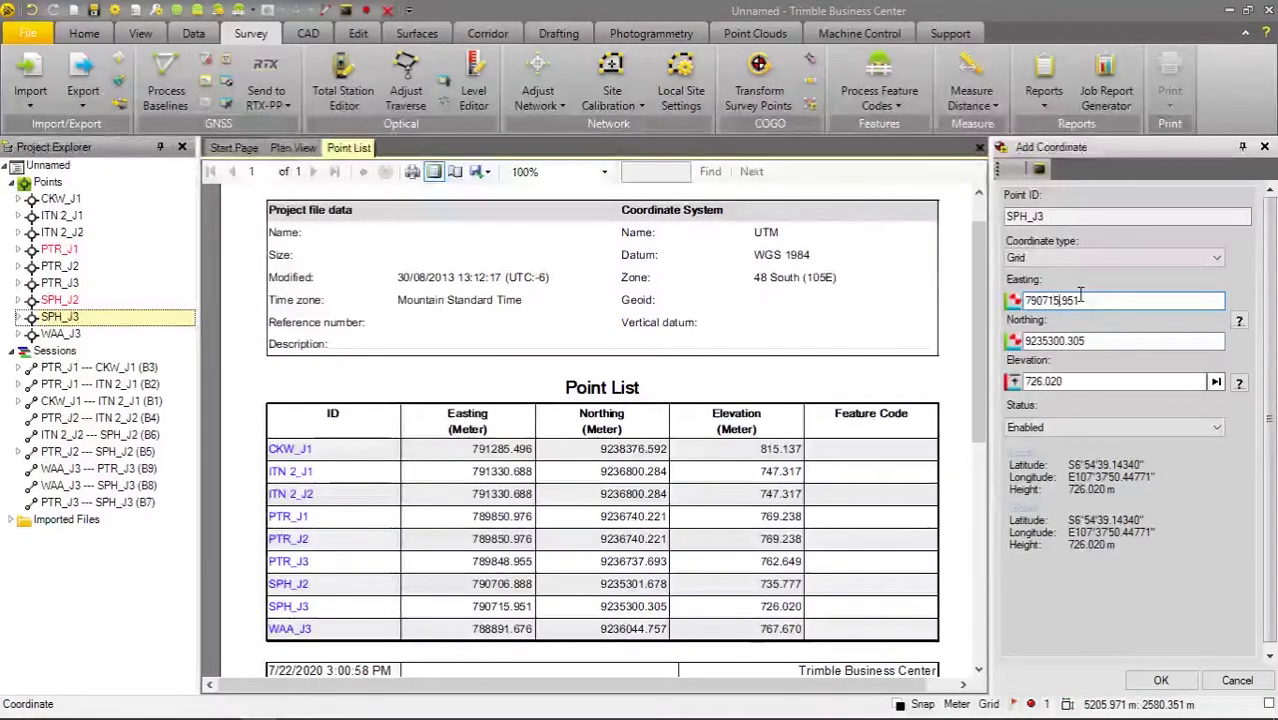
text(06)
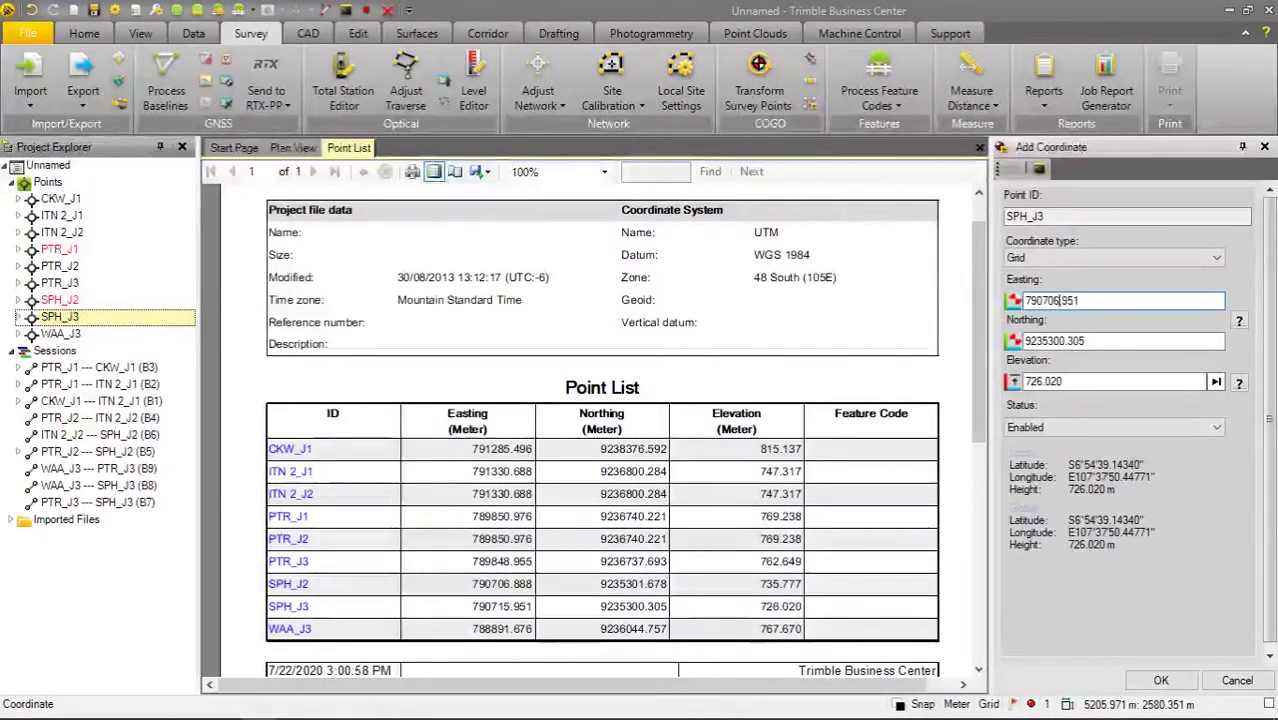
key(BackSpace)
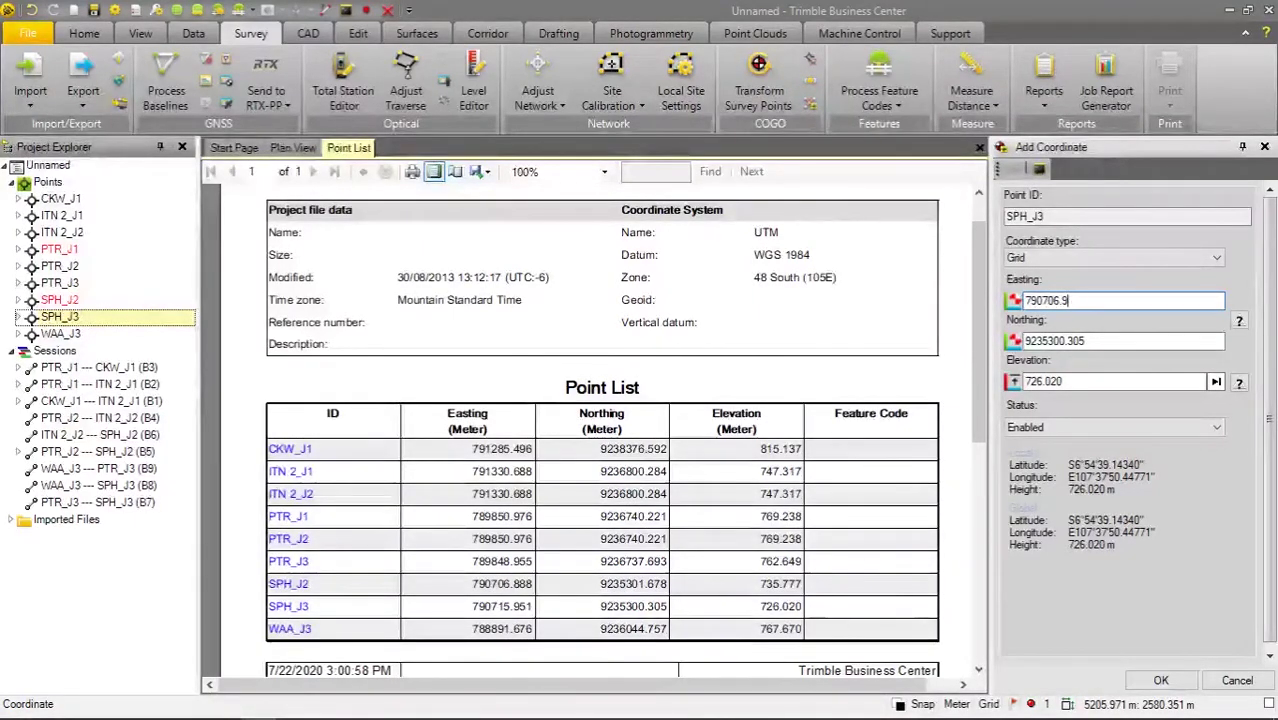
text(868)
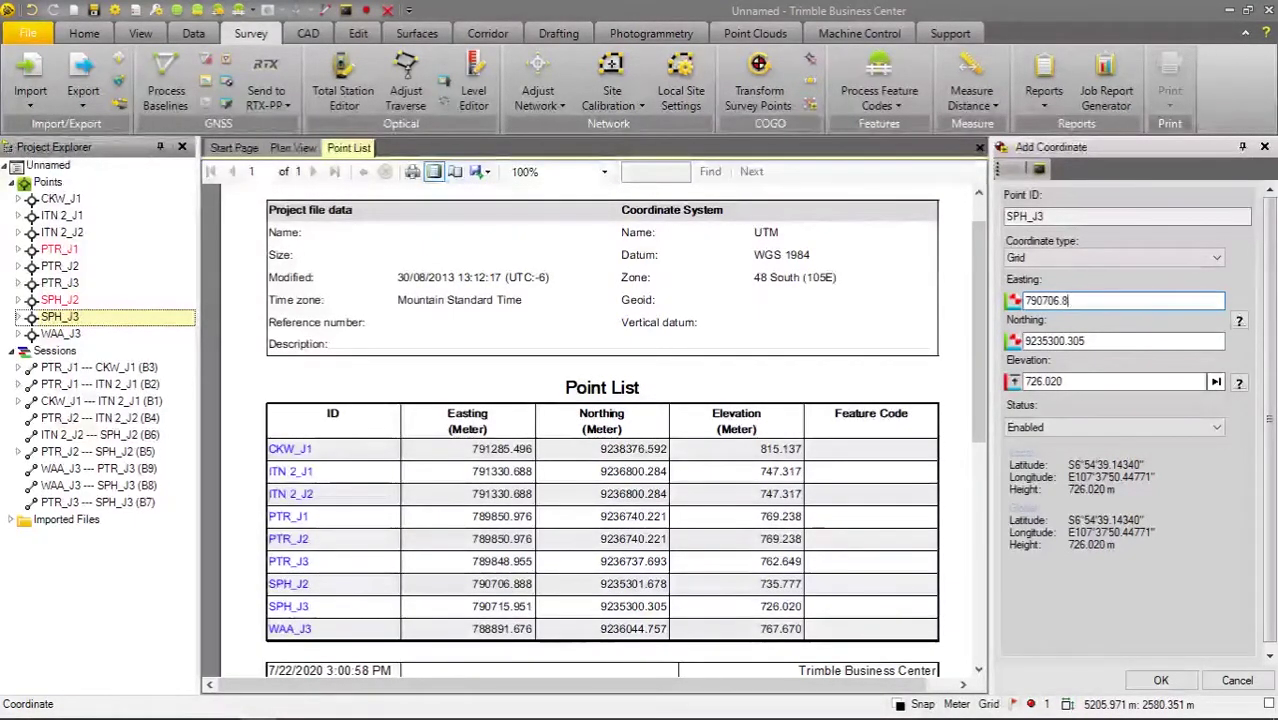
Set the SPH_J3 coordinate's northing to 9235301.678 and its elevation to 735.777, matching SPH_J2.
click(1066, 341)
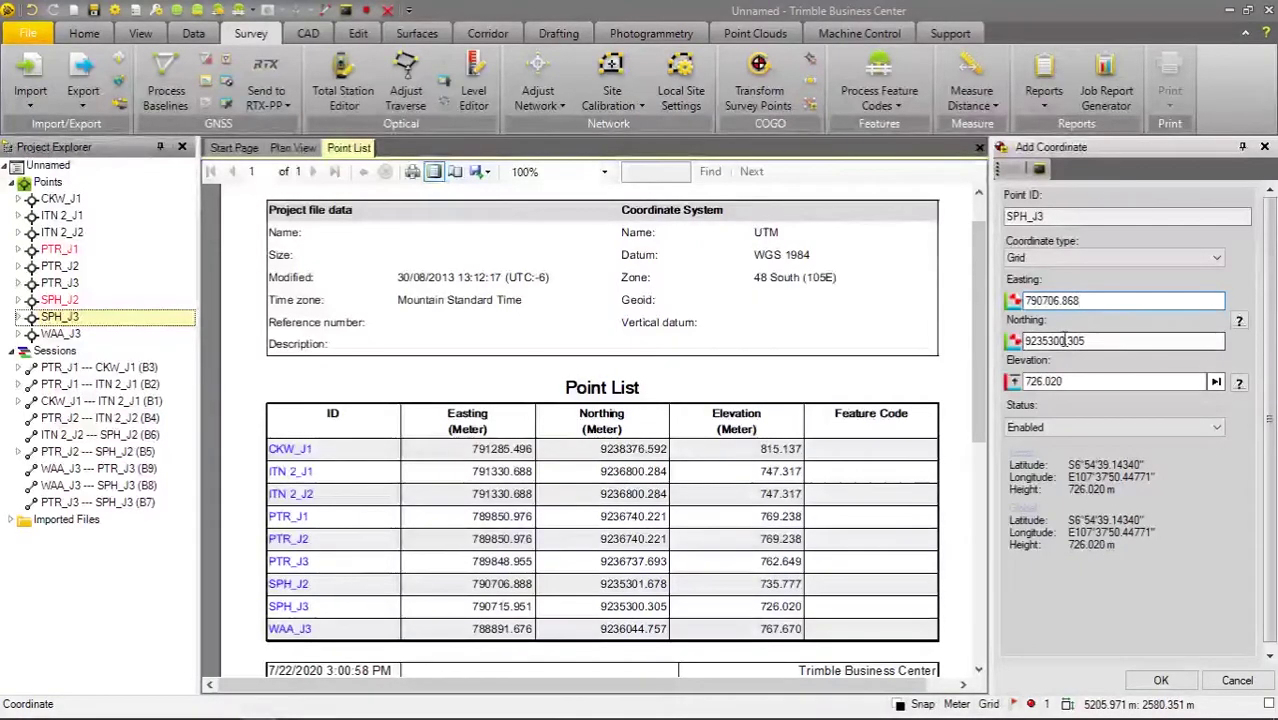
key(BackSpace)
key(BackSpace)
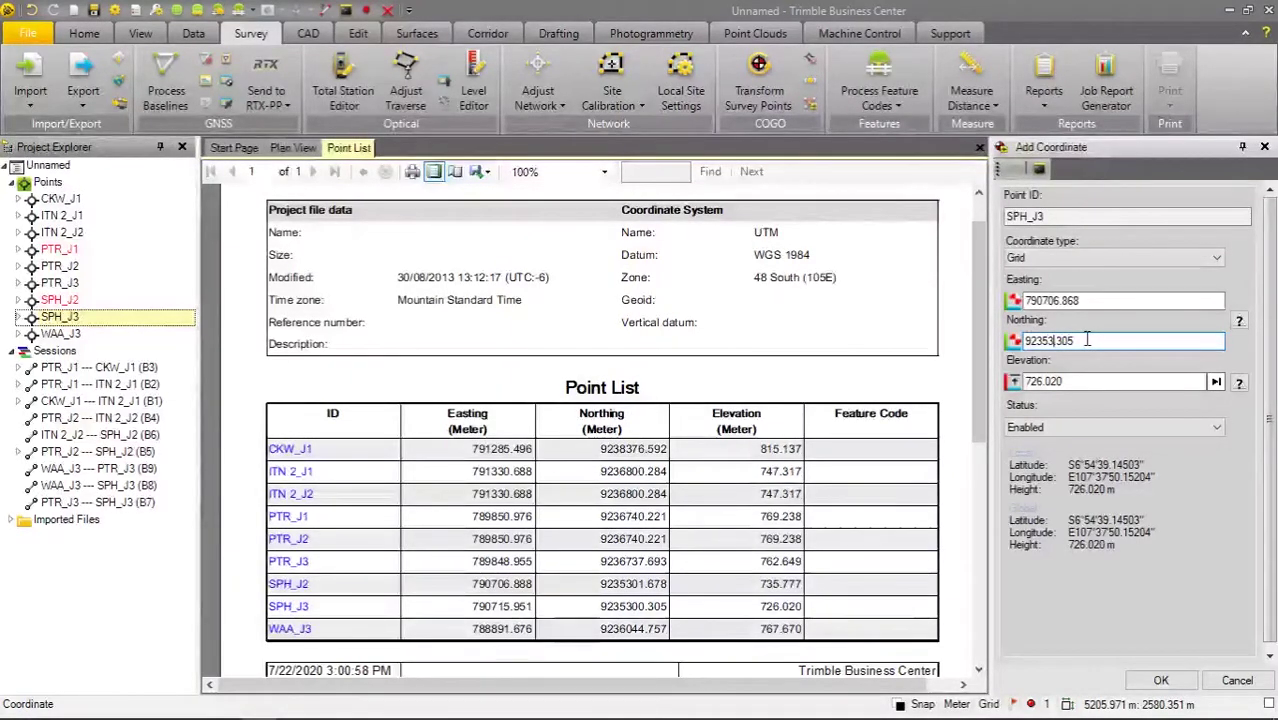
text(01)
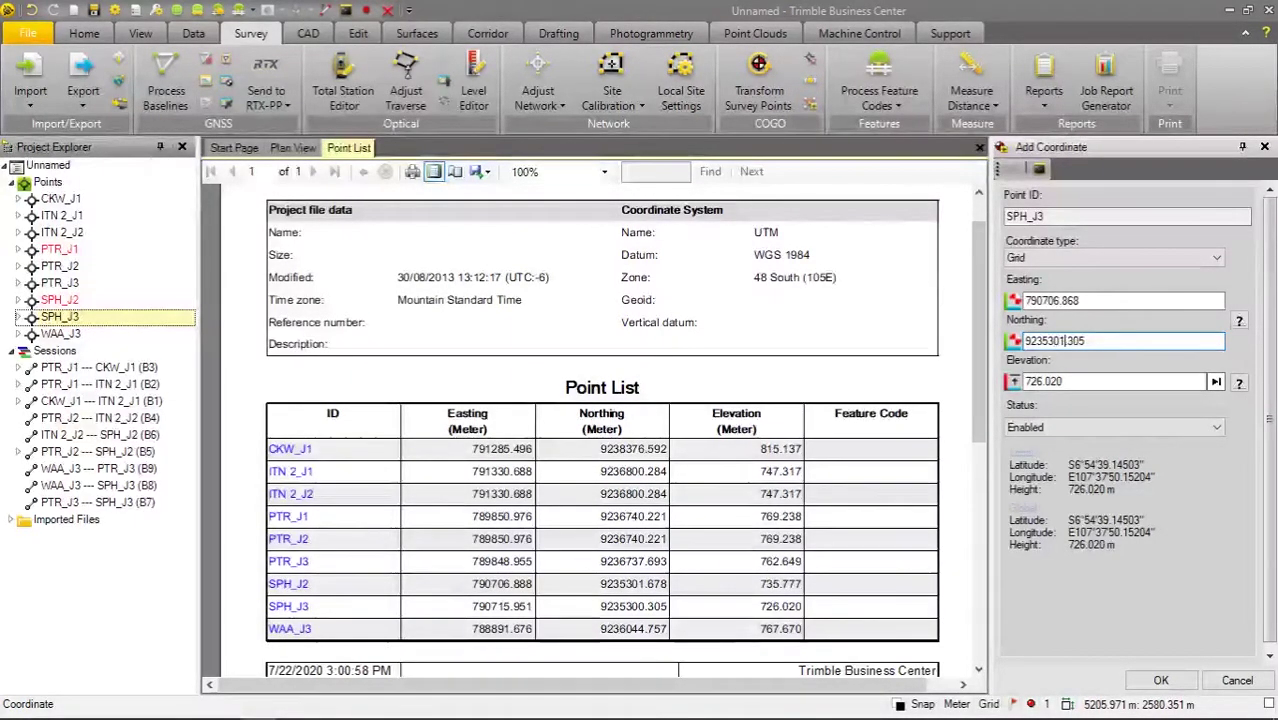
key(Delete)
key(Delete)
key(Delete)
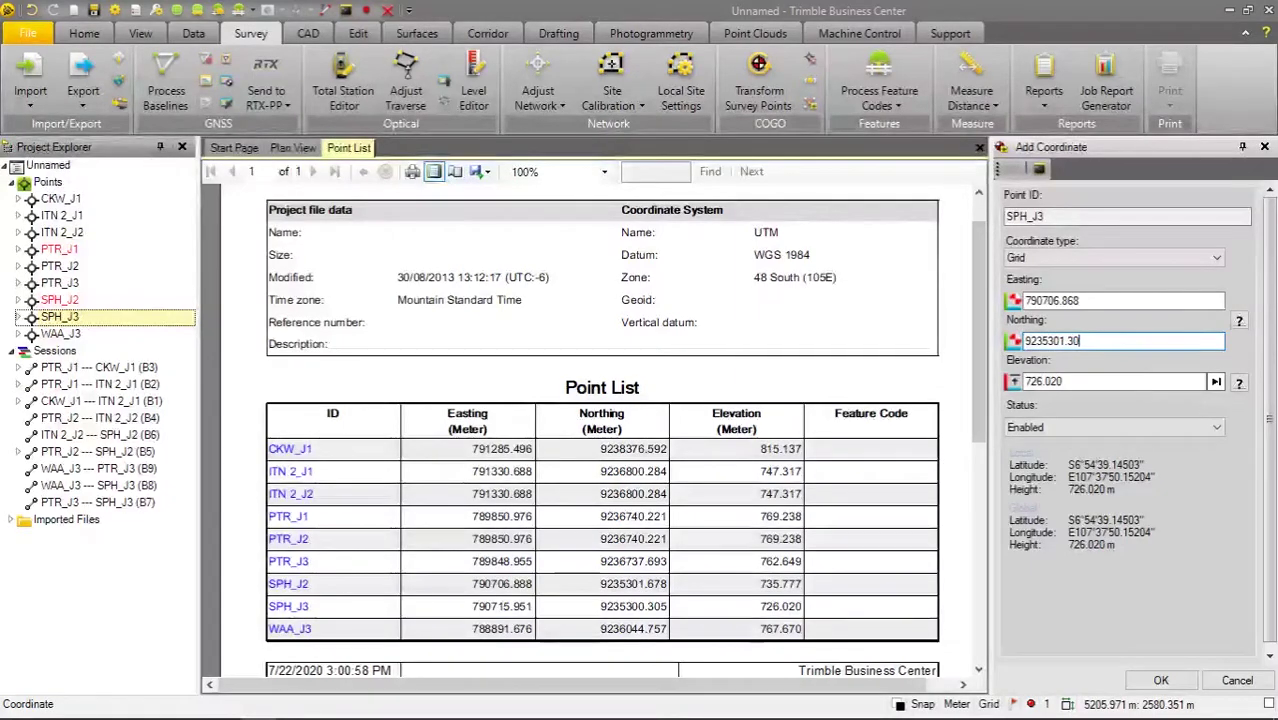
text(878)
key(Tab)
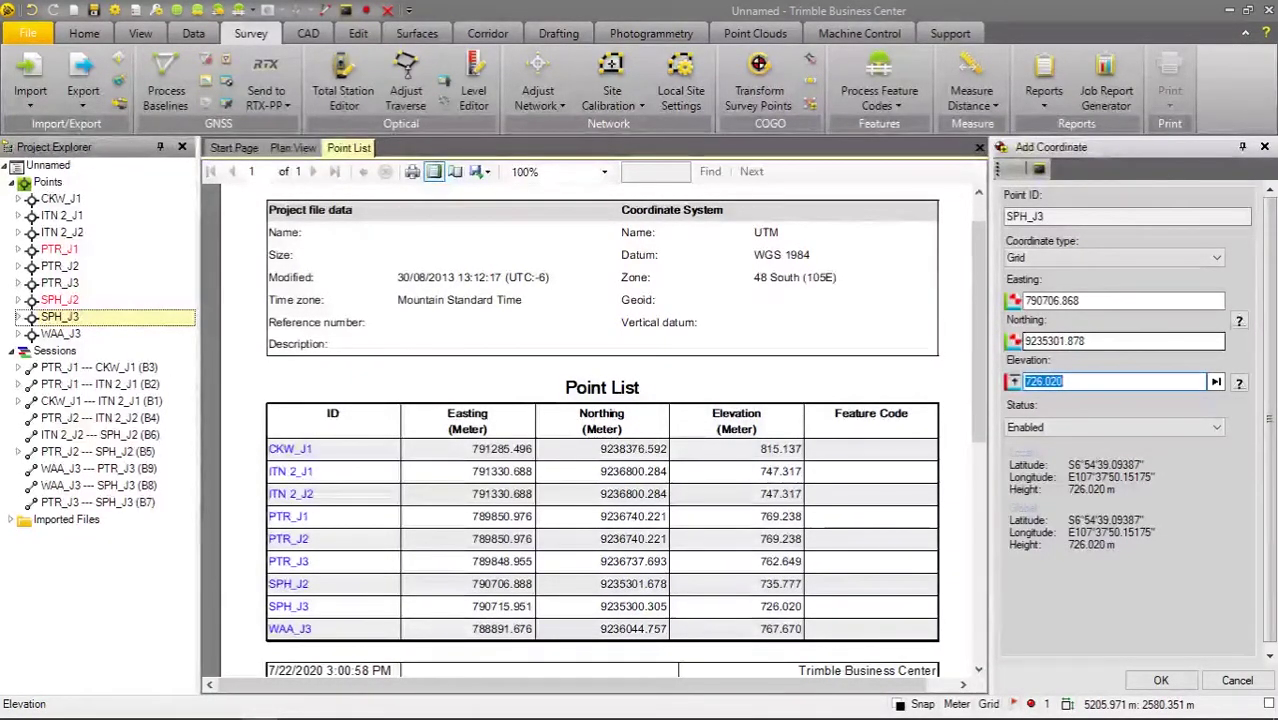
text(735.777)
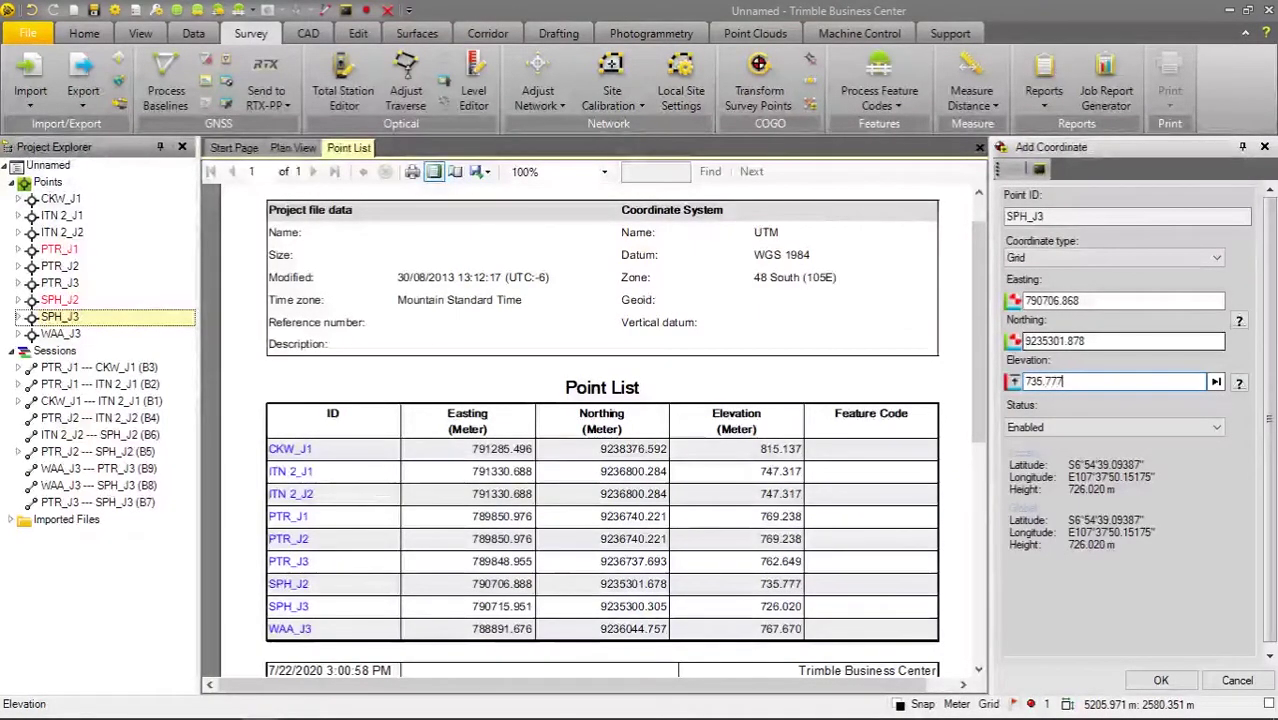
click(1075, 341)
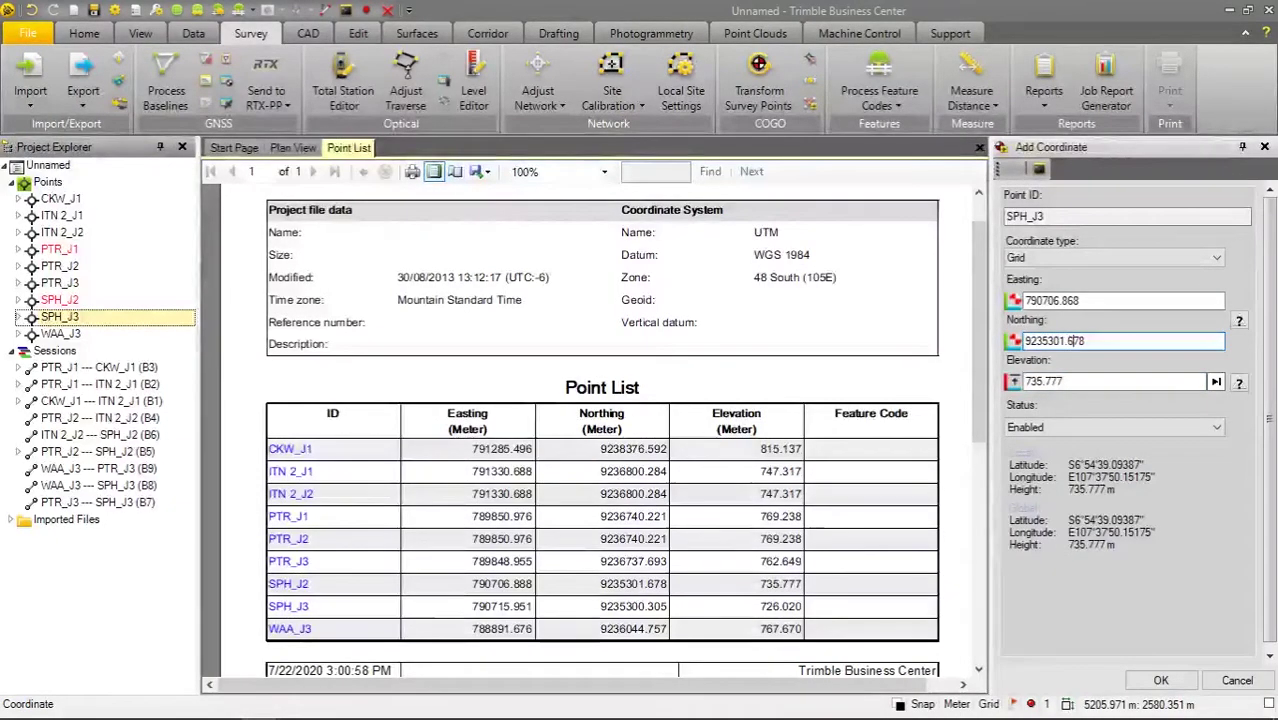
Give SPH_J3's horizontal position and elevation Control Quality, then accept the coordinate.
click(1239, 321)
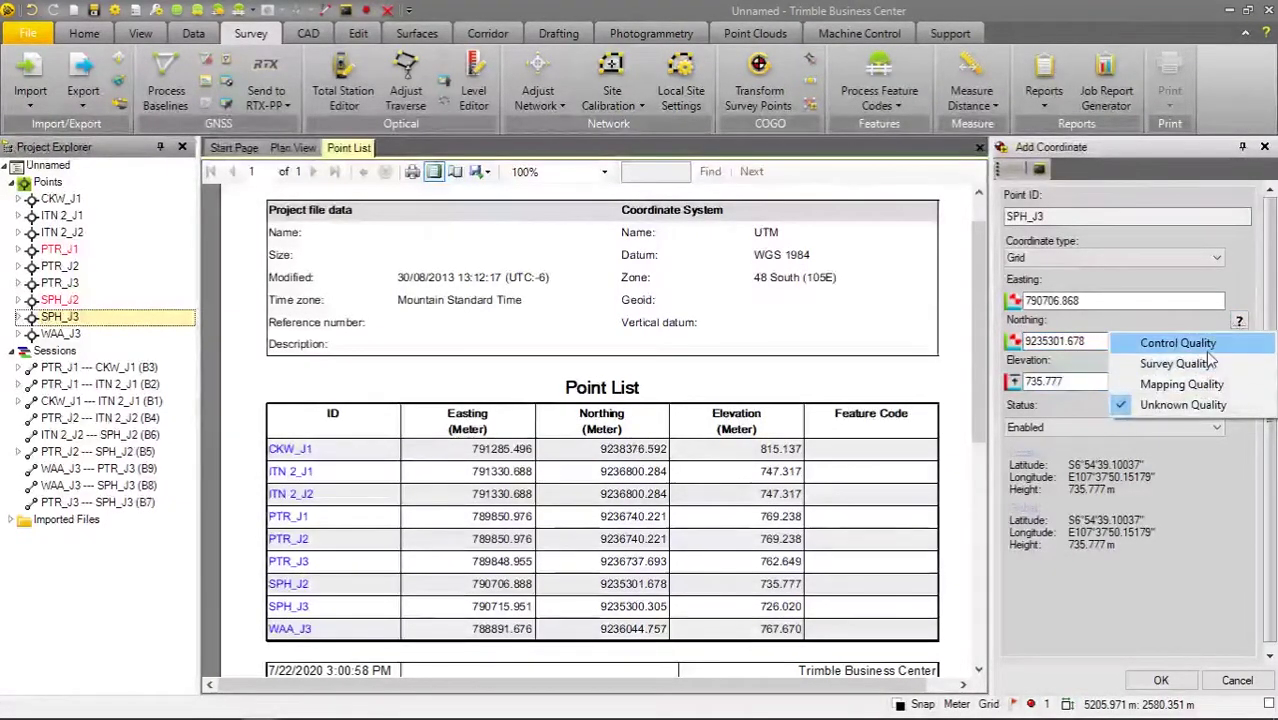
click(1180, 339)
click(1239, 382)
click(1194, 411)
click(1160, 680)
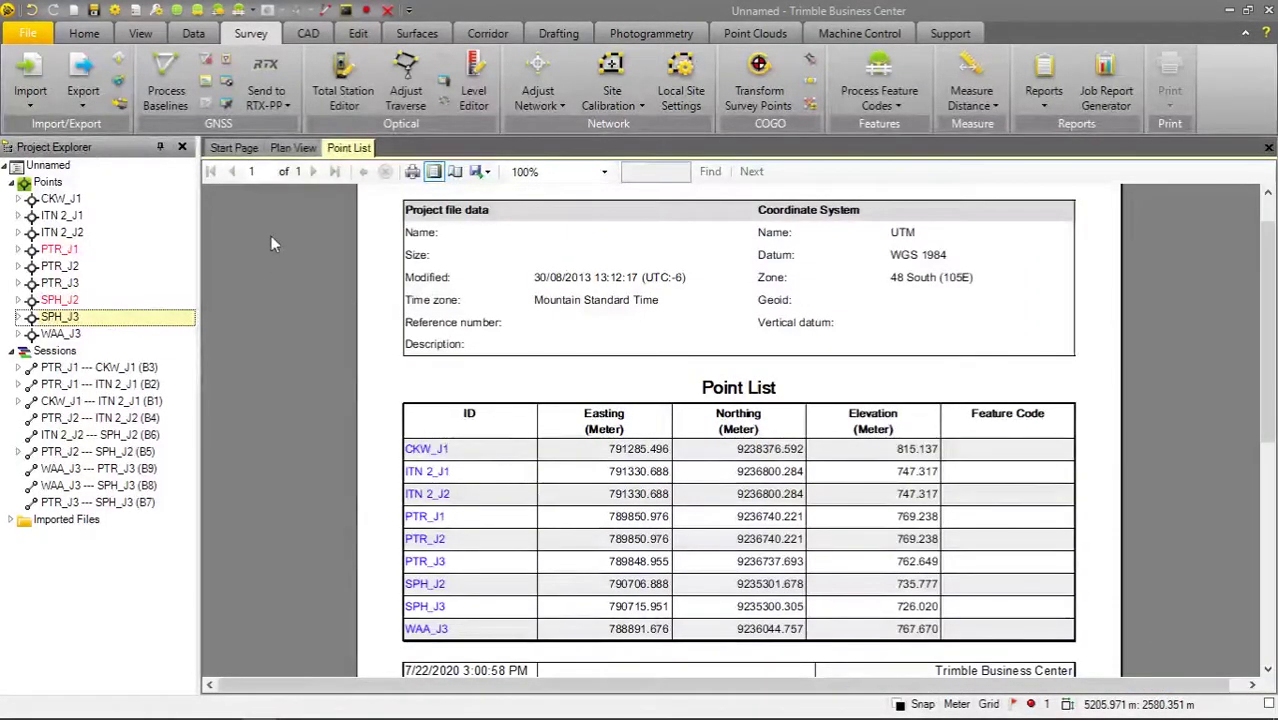
Examine in the plan view how the J3 points coincide with the J2 points at SPH and PTR.
click(294, 148)
scroll(686, 541, up, 5)
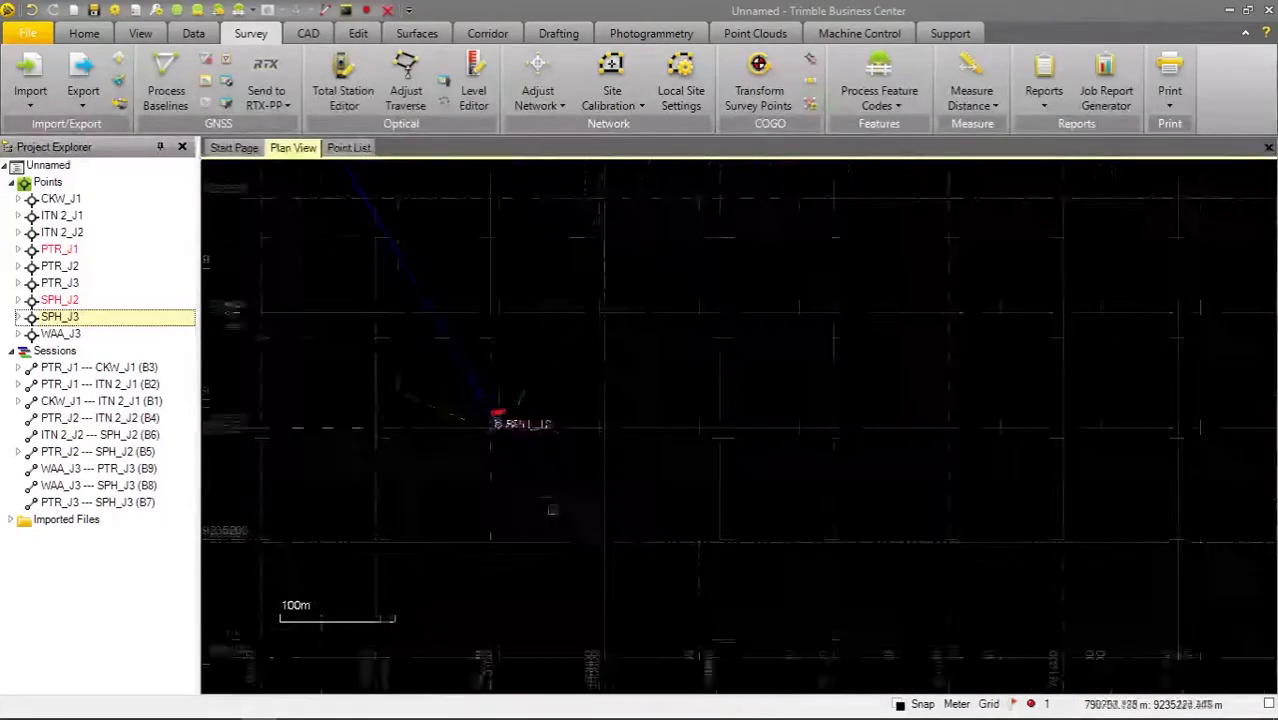
scroll(686, 541, down, 2)
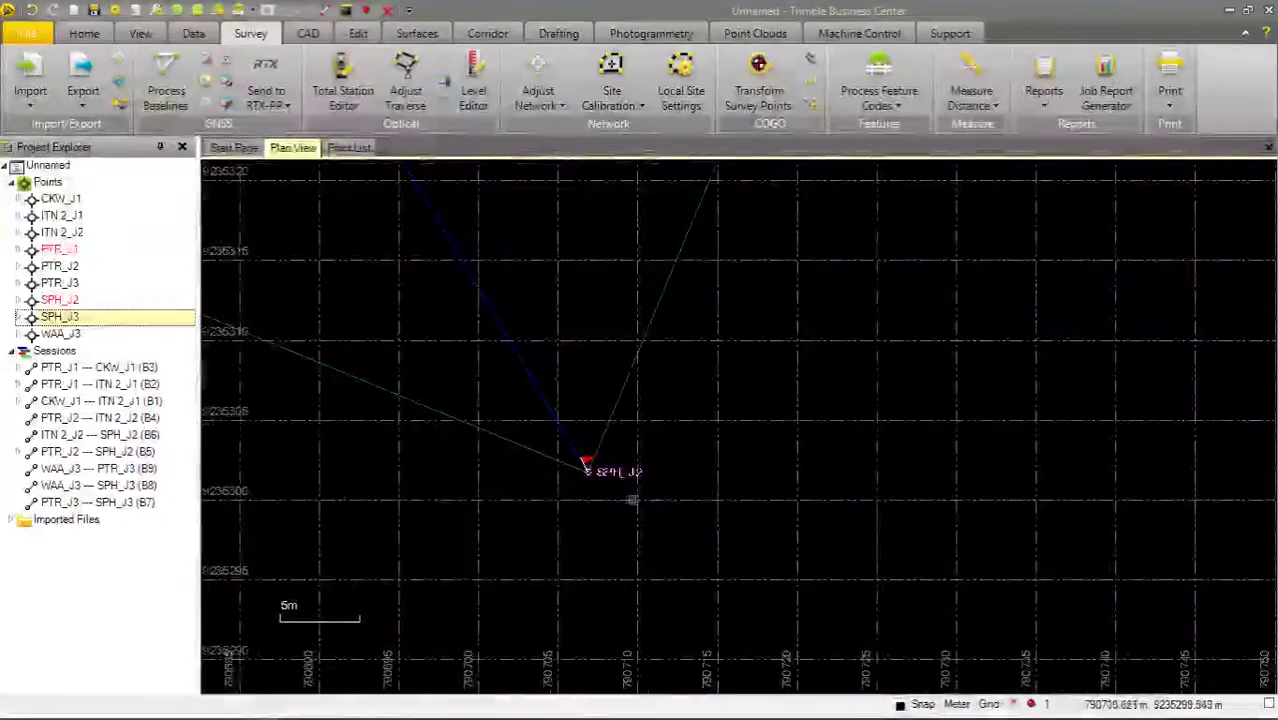
scroll(644, 519, down, 4)
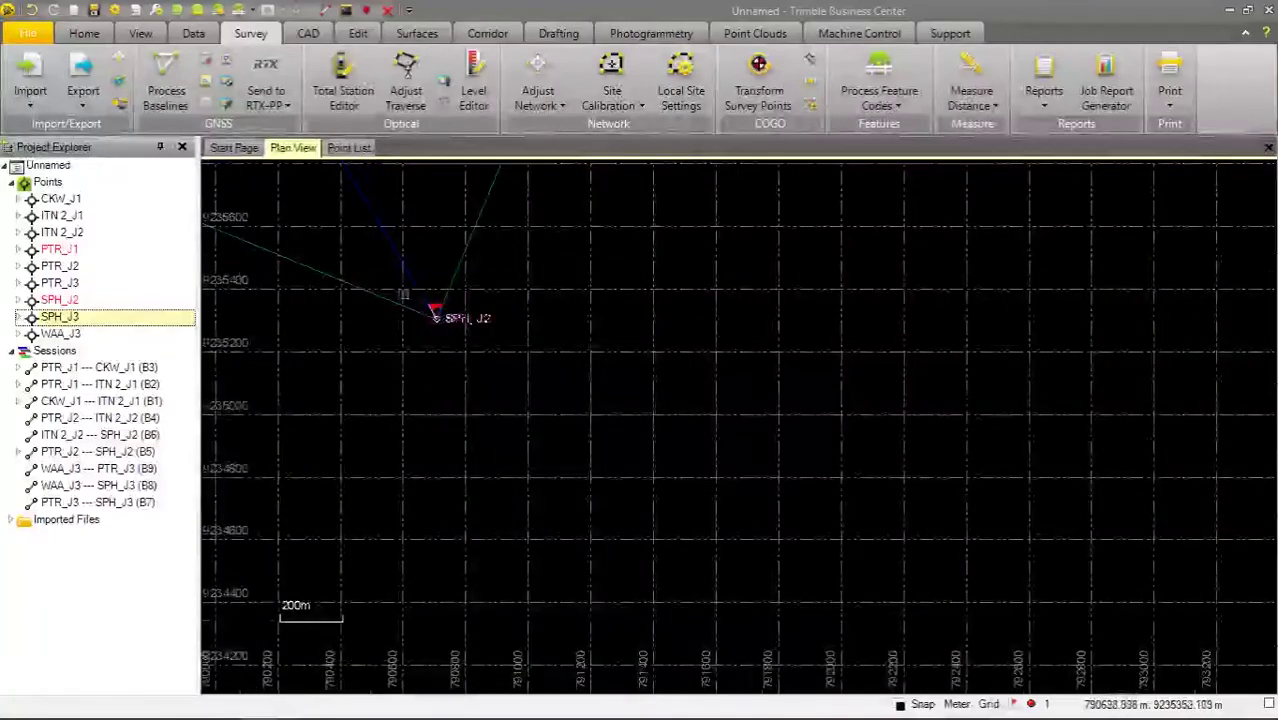
scroll(878, 515, up, 10)
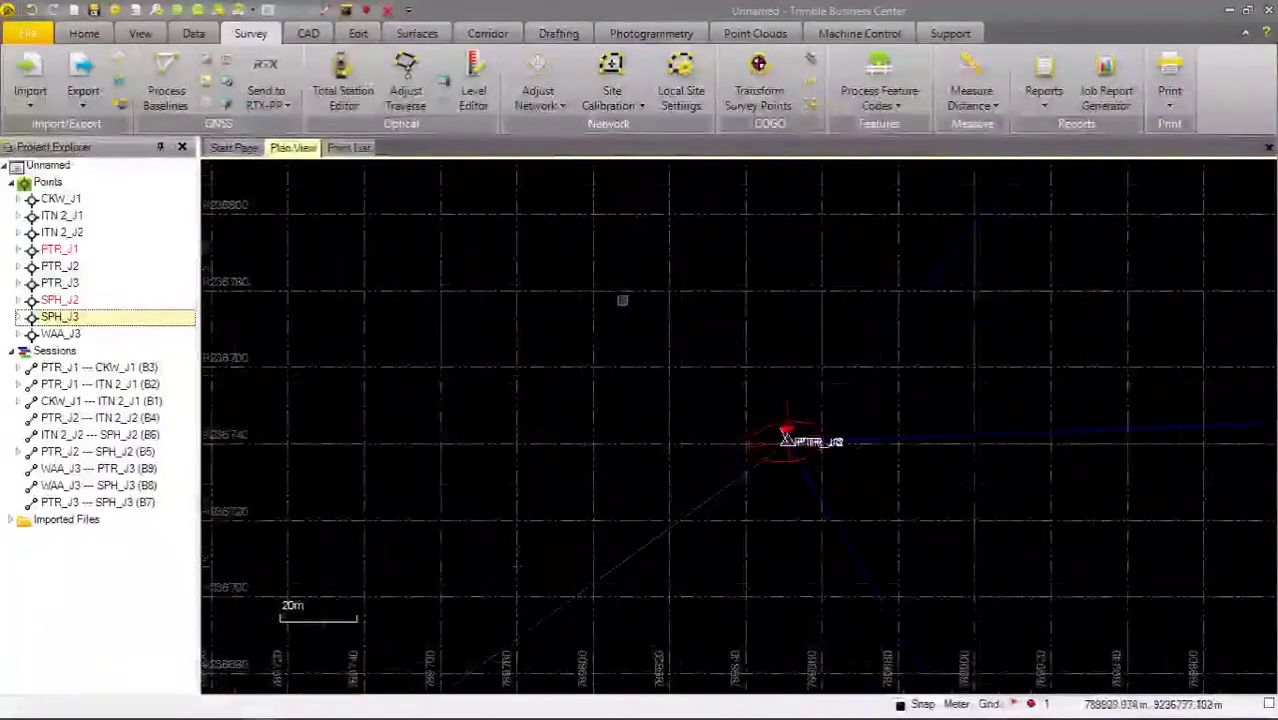
scroll(878, 515, down, 10)
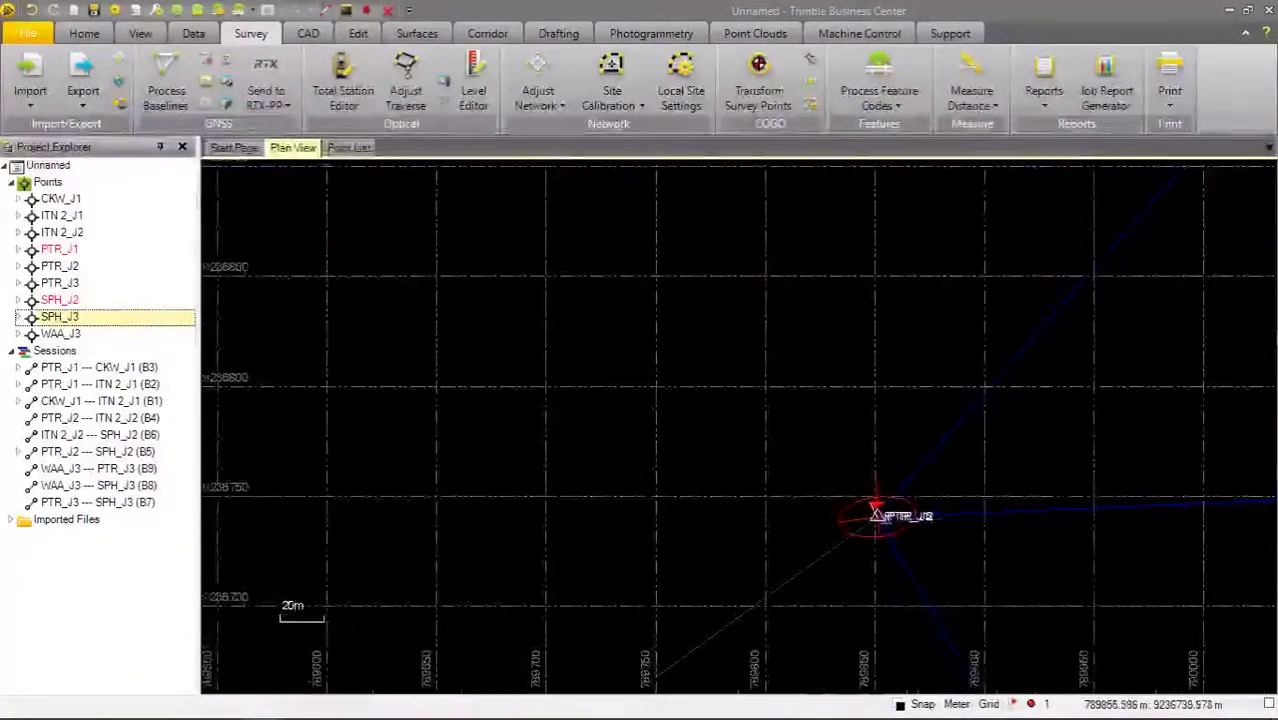
scroll(981, 524, down, 4)
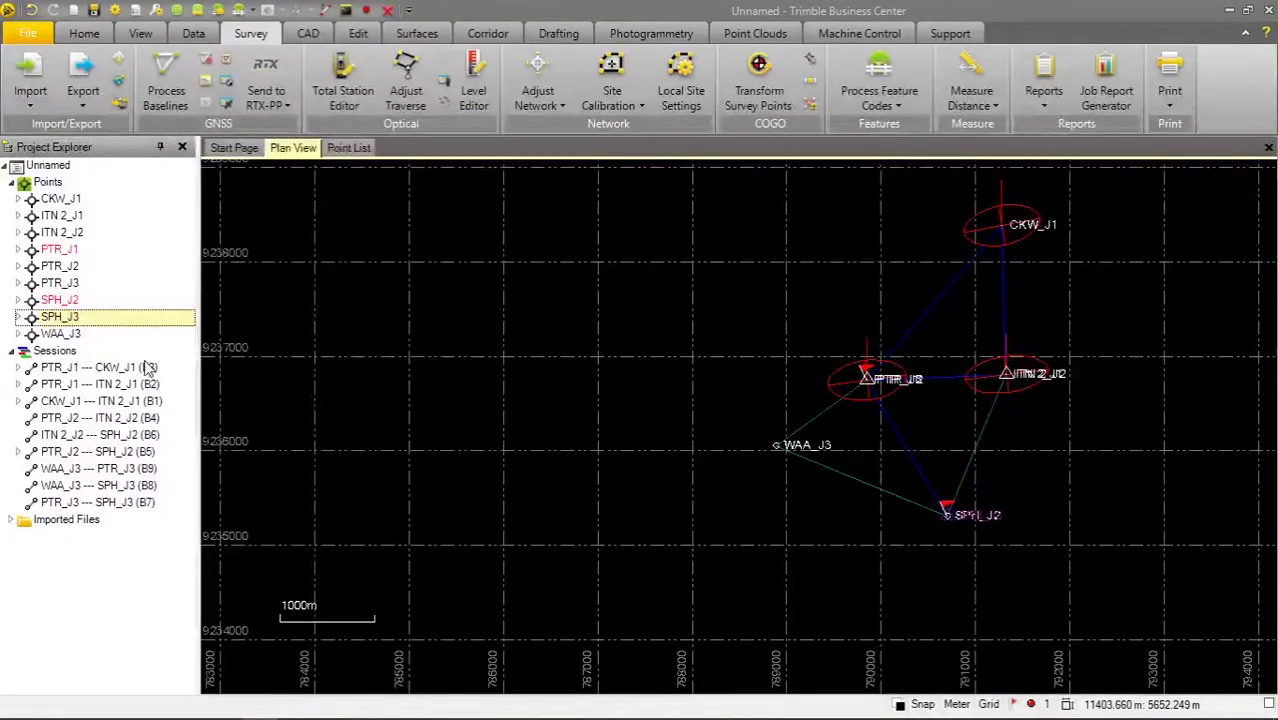
Open the session editor for baseline WAA_J3 --- PTR_J3 (B9), disable satellite G2, and exclude the signal gaps of G1 and G3.
click(120, 470)
right_click(120, 470)
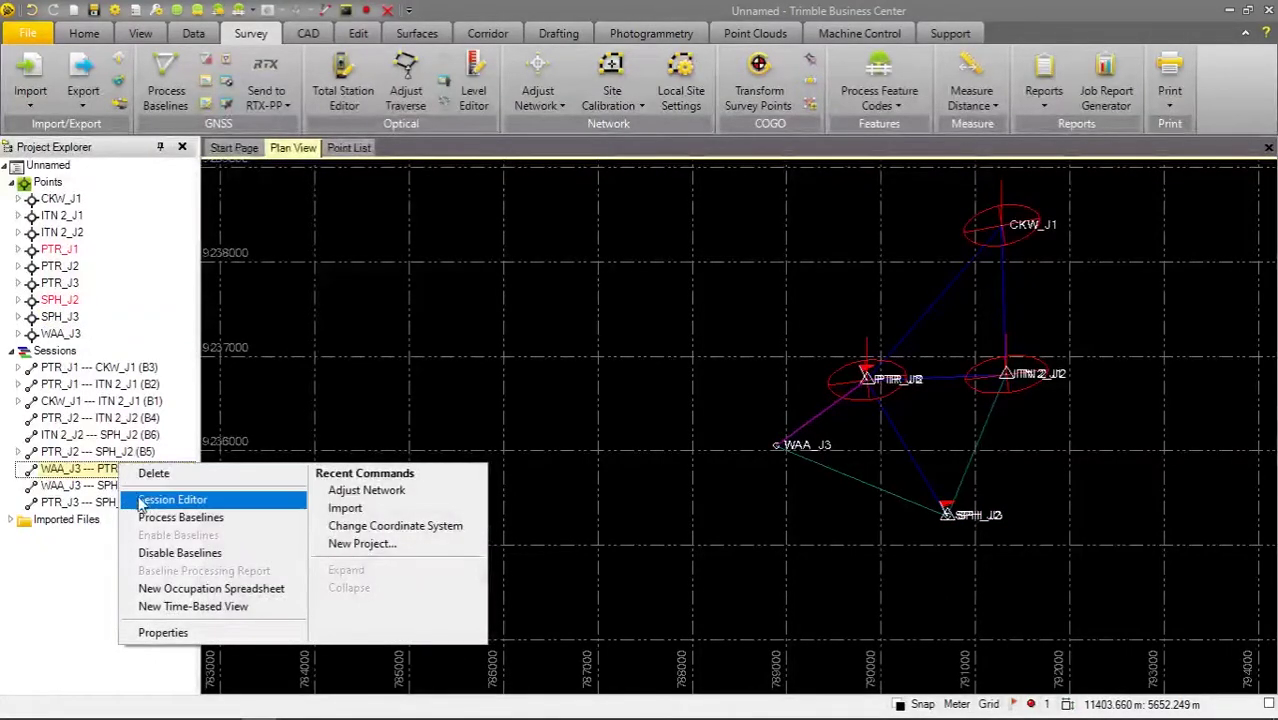
click(145, 501)
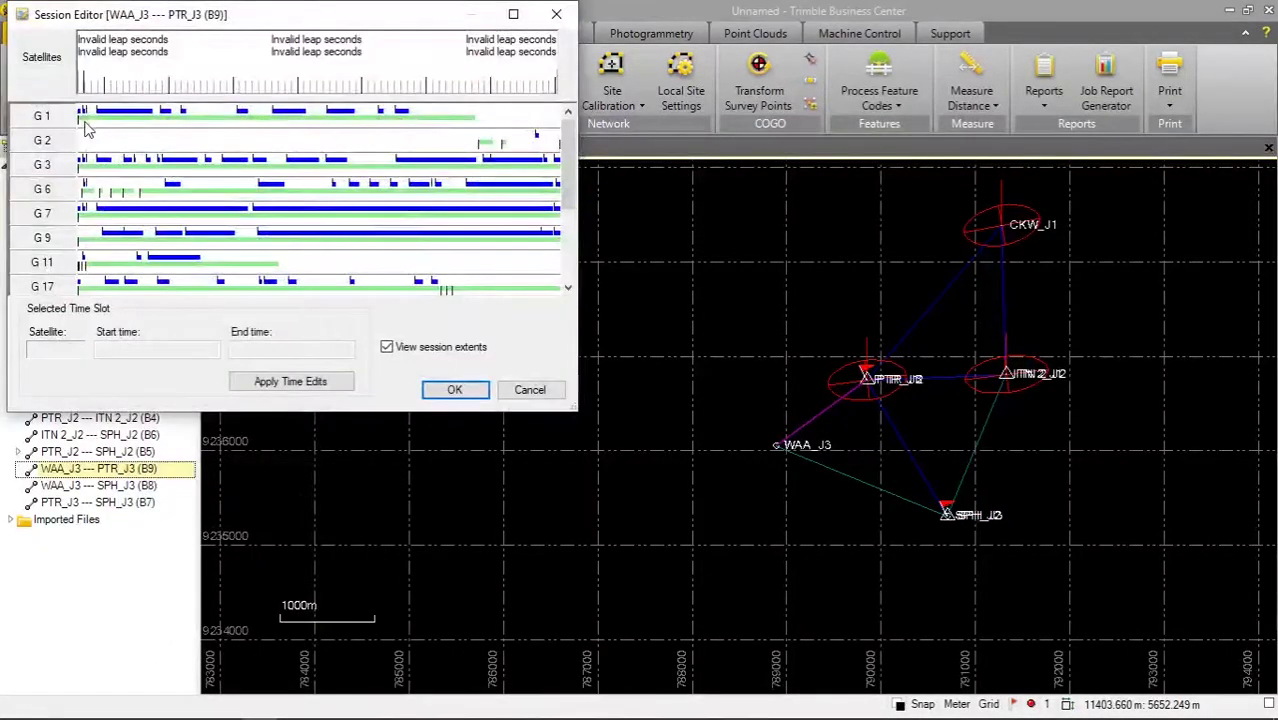
click(88, 117)
drag(188, 117, 560, 117)
click(90, 165)
drag(128, 163, 220, 163)
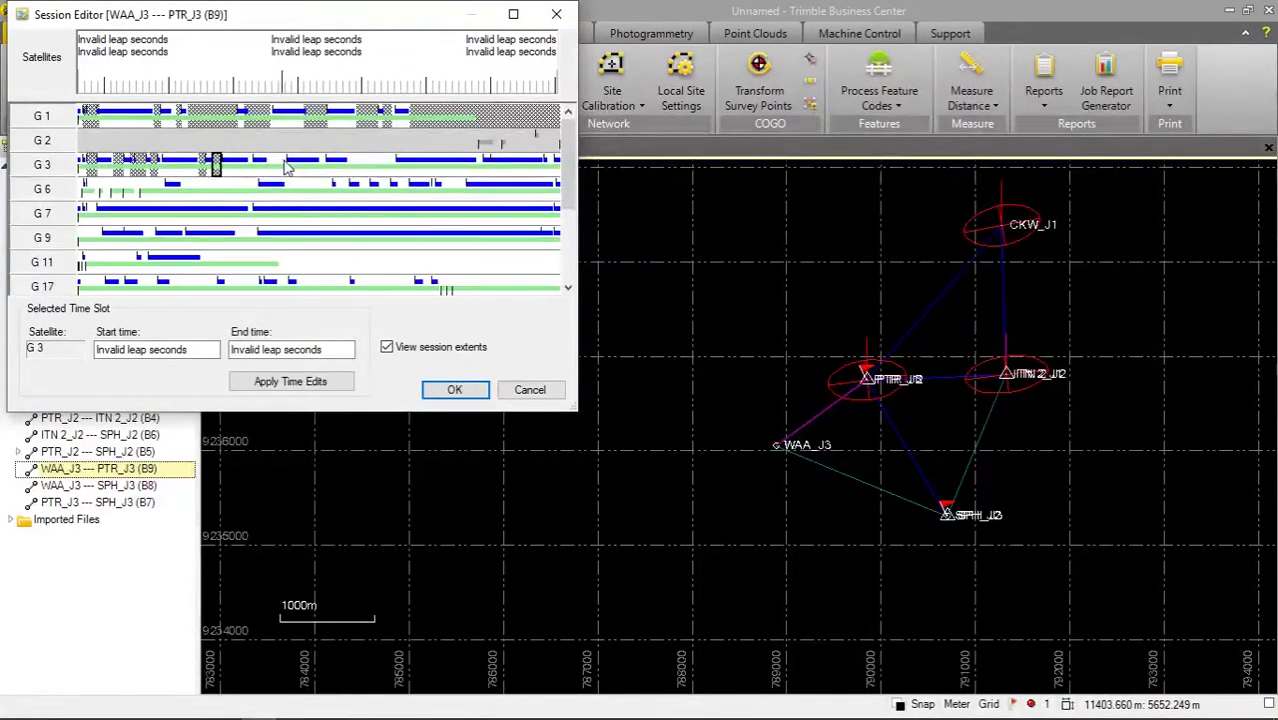
drag(345, 163, 395, 163)
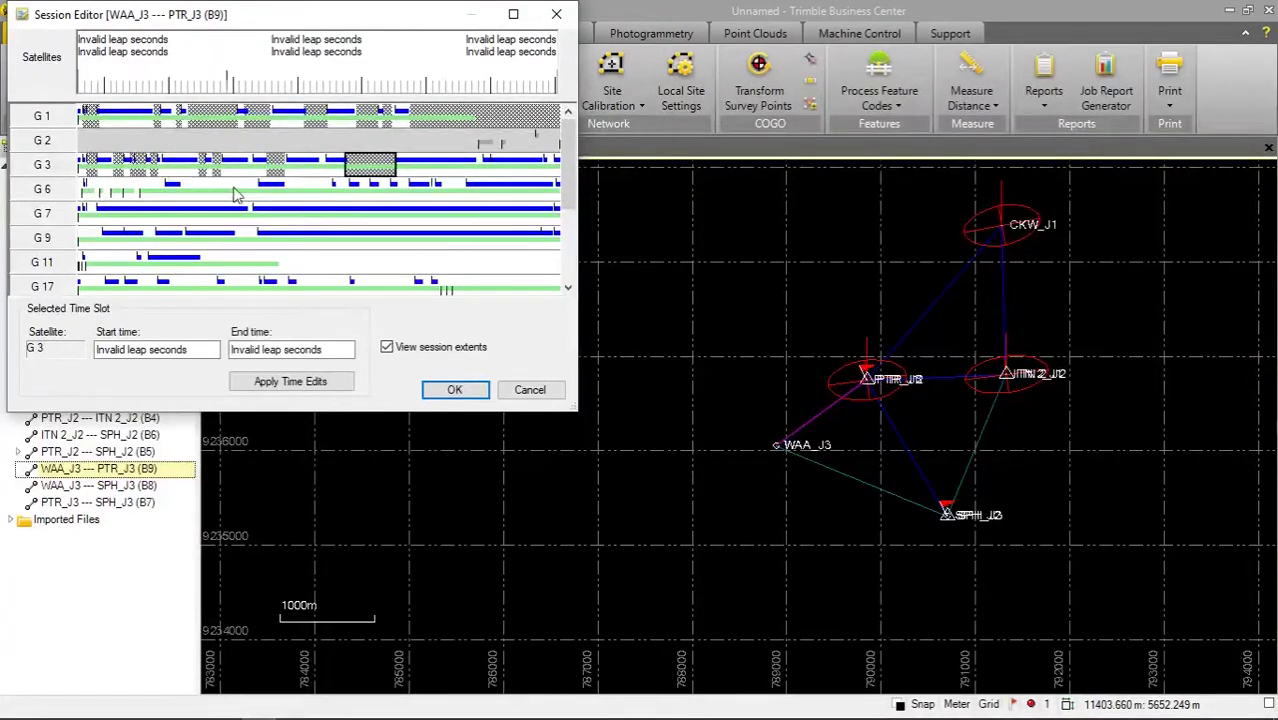
Exclude the interrupted signal intervals of satellites G6, G7, G9 and G11 from the session.
drag(181, 189, 255, 189)
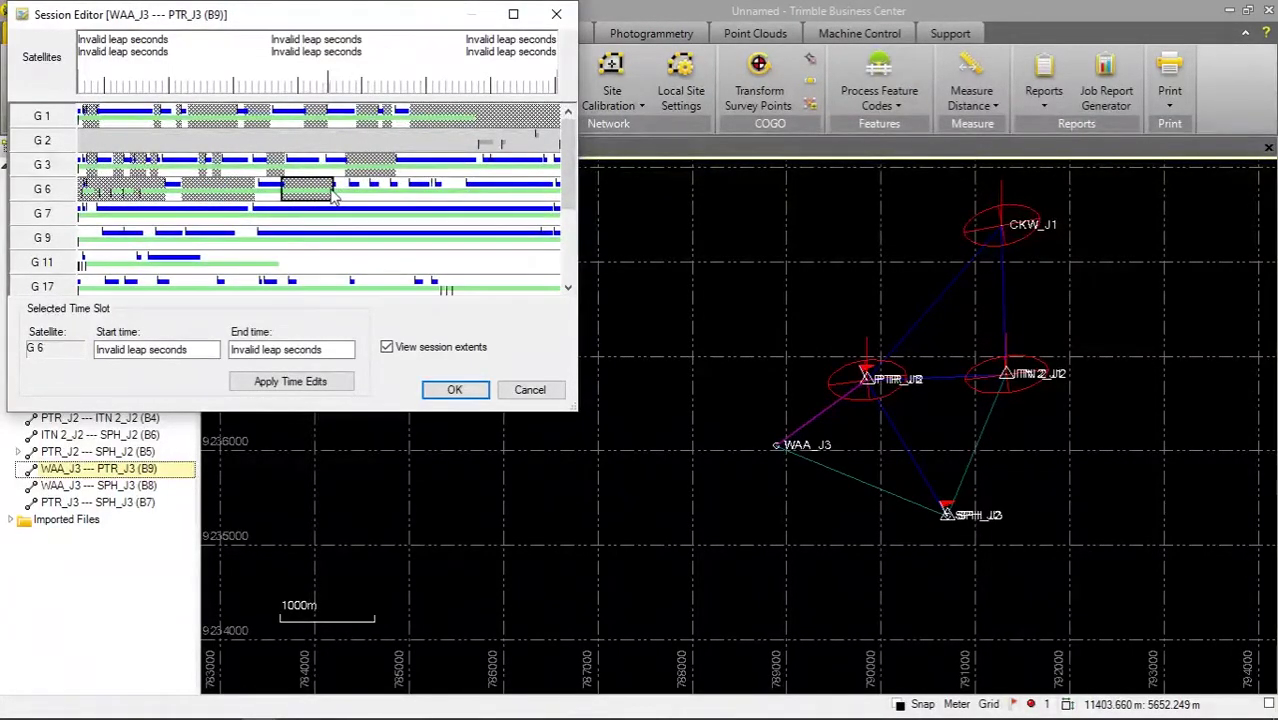
drag(357, 189, 394, 189)
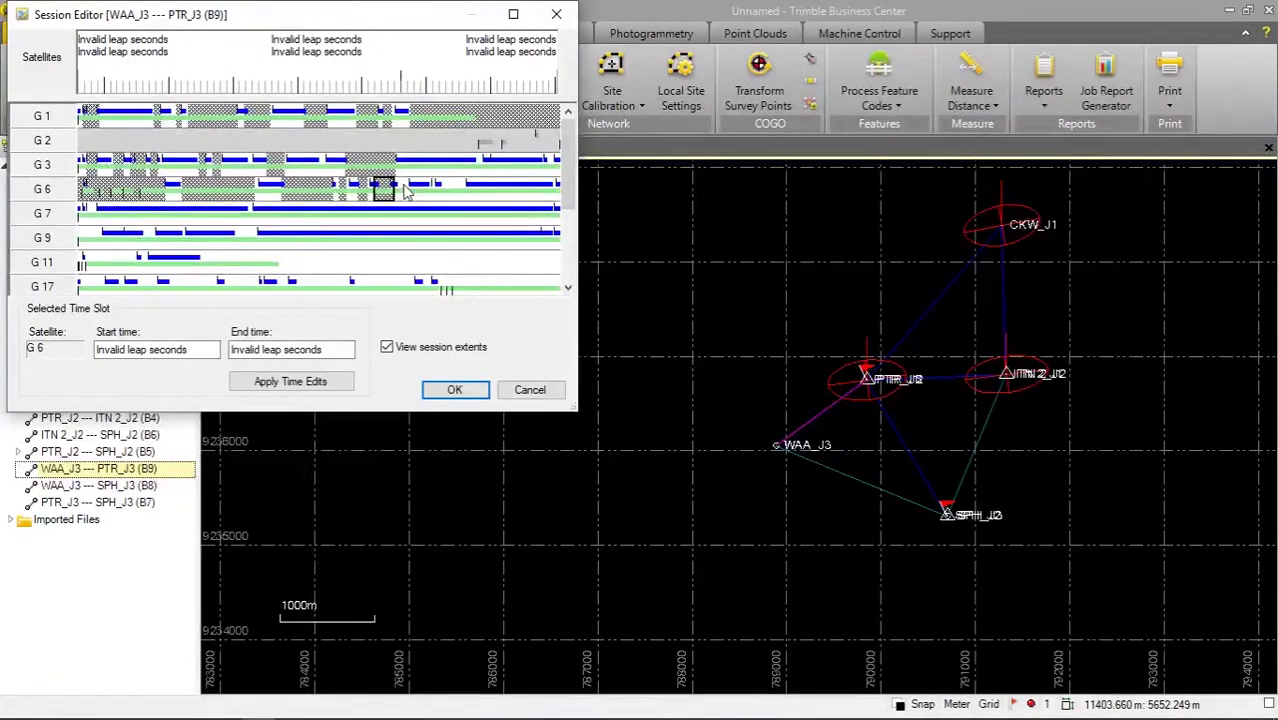
drag(140, 237, 151, 237)
click(90, 212)
drag(82, 258, 143, 258)
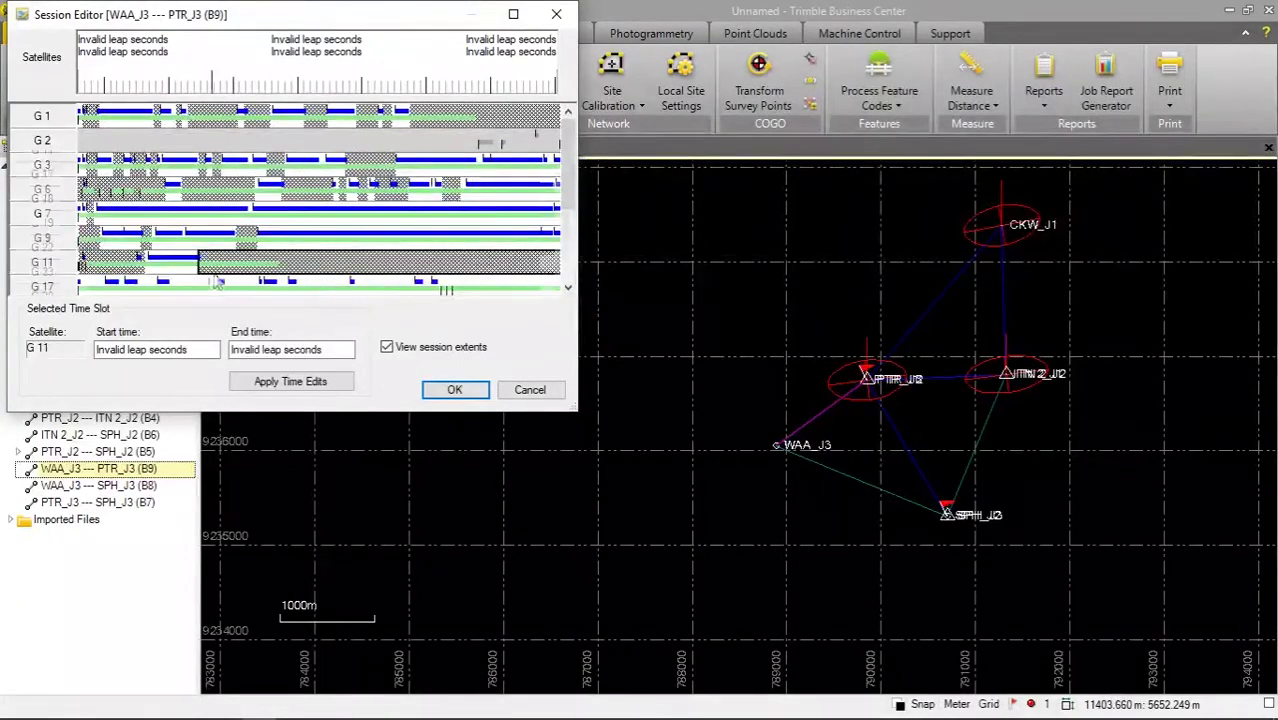
Disable satellites G18 and G19, and exclude the interrupted signal intervals of G17 and G22 from the session.
scroll(84, 178, down, 2)
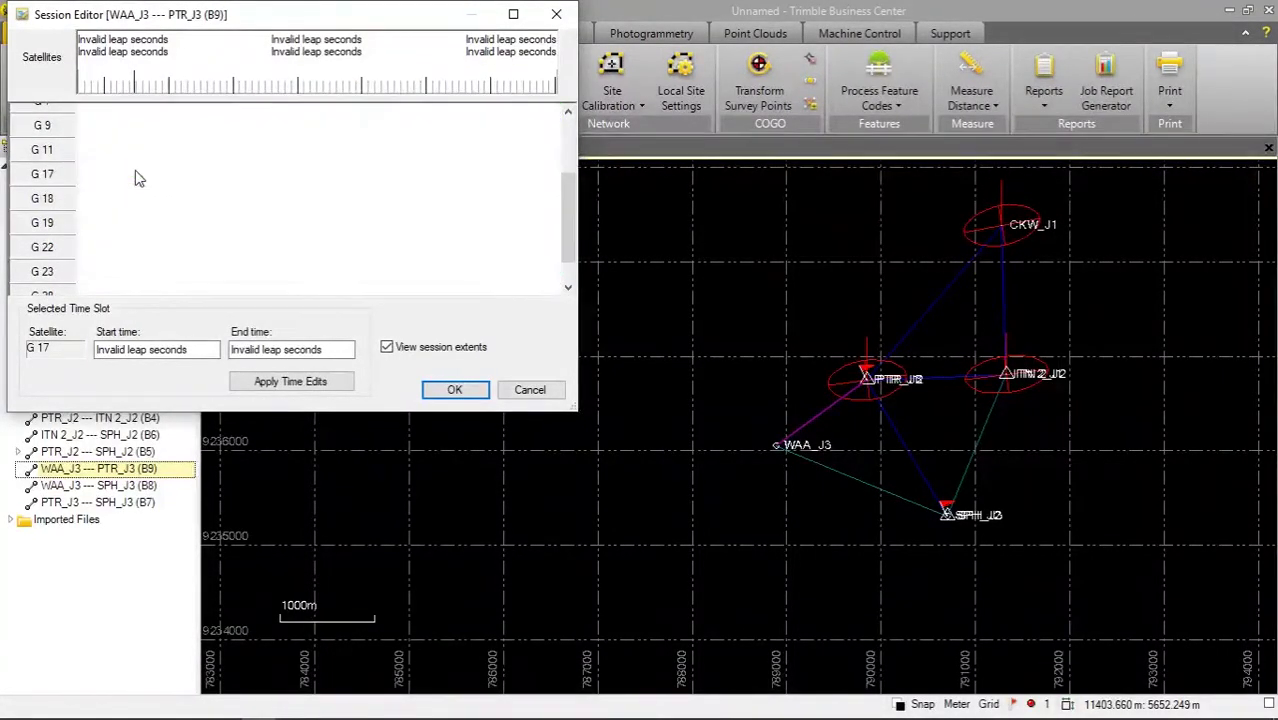
drag(165, 174, 221, 176)
drag(352, 175, 430, 176)
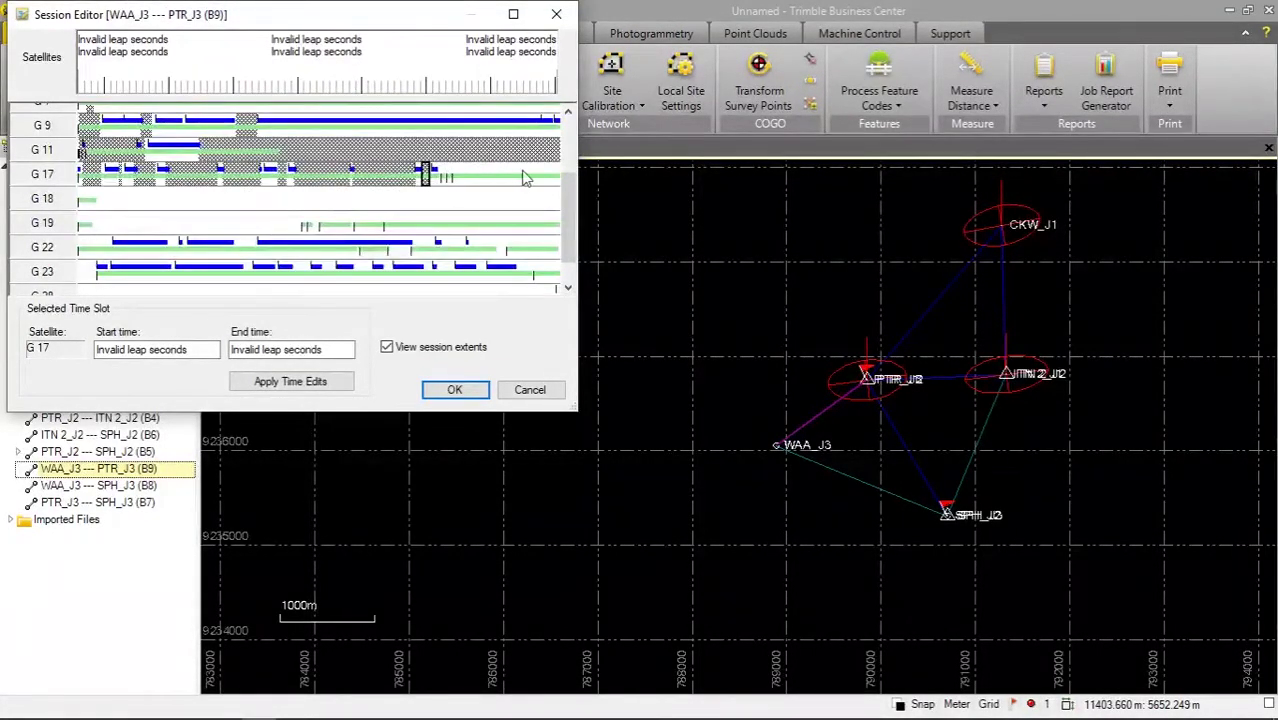
drag(110, 247, 78, 247)
drag(168, 247, 255, 247)
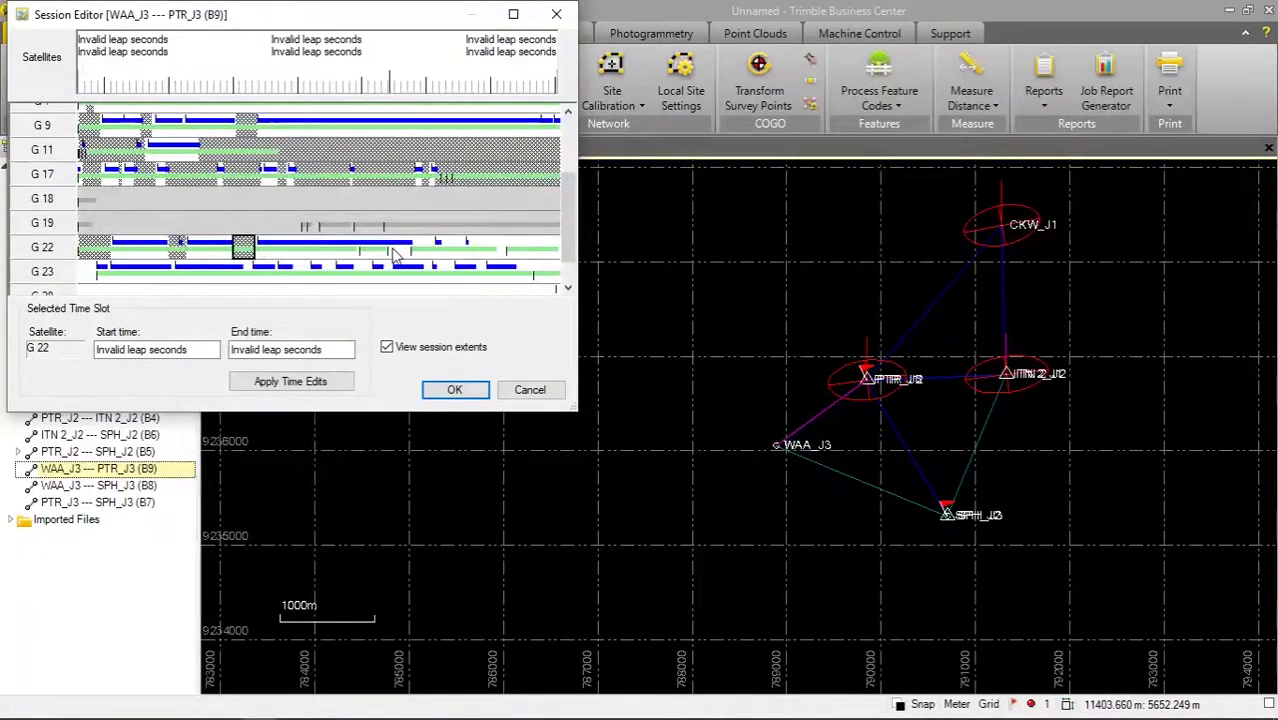
drag(392, 248, 560, 248)
Exclude the signal gaps of satellite G23 and disable satellite G28 entirely.
scroll(97, 240, down, 1)
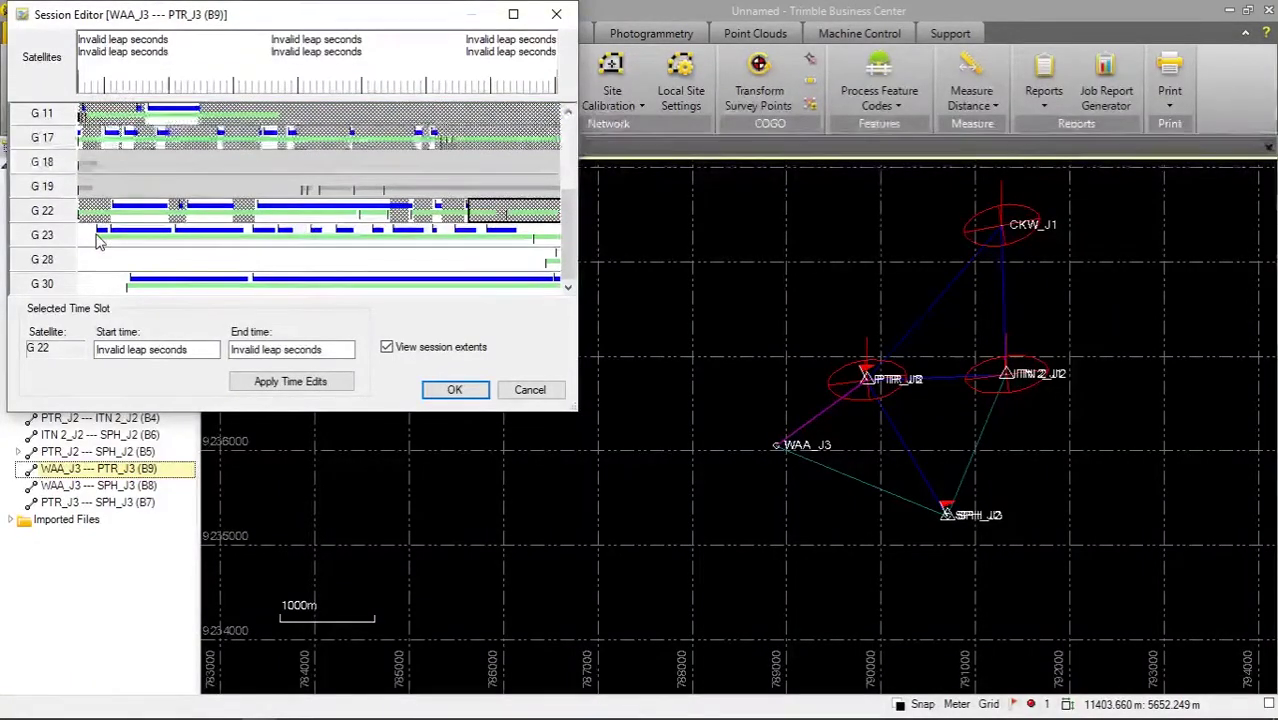
drag(97, 240, 78, 240)
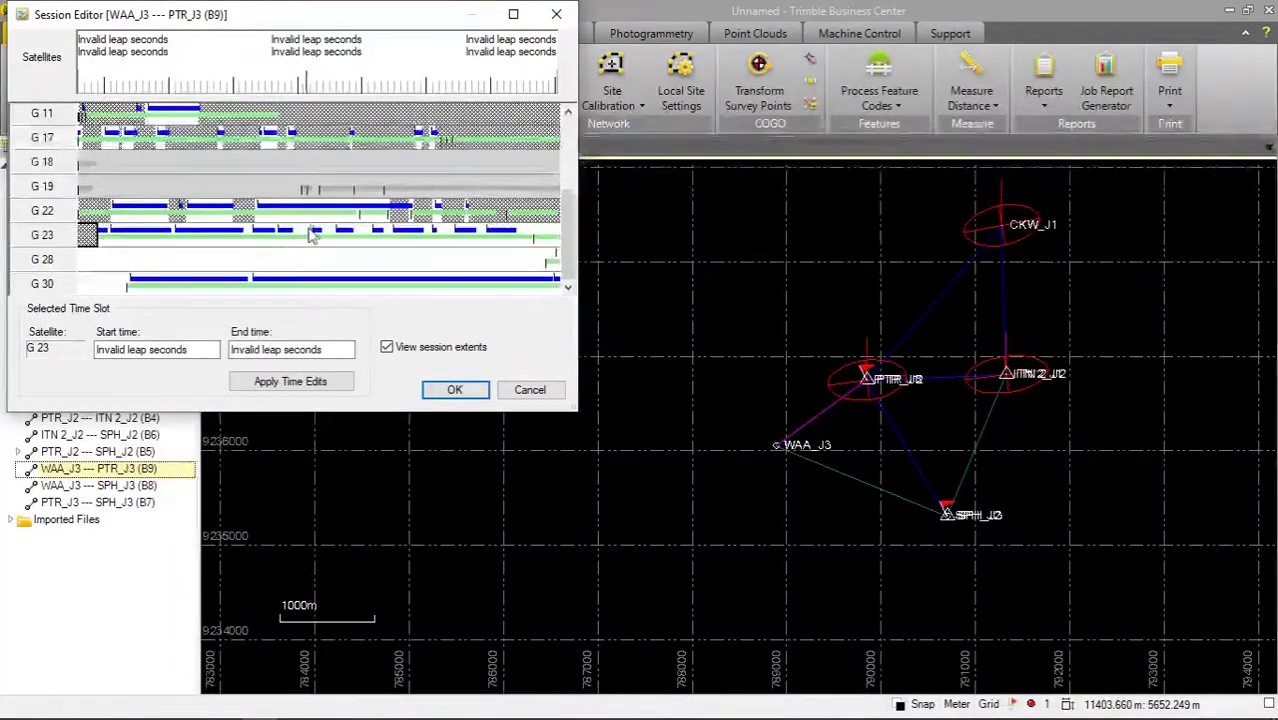
drag(291, 235, 452, 235)
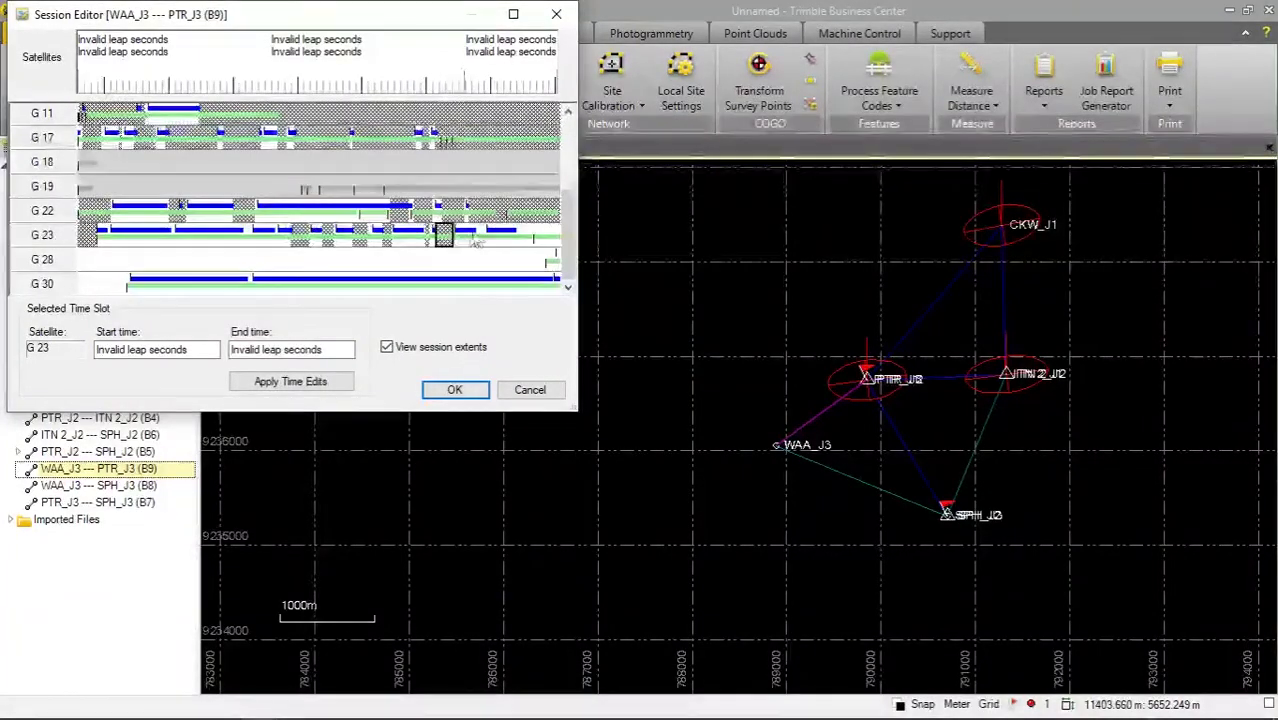
click(170, 270)
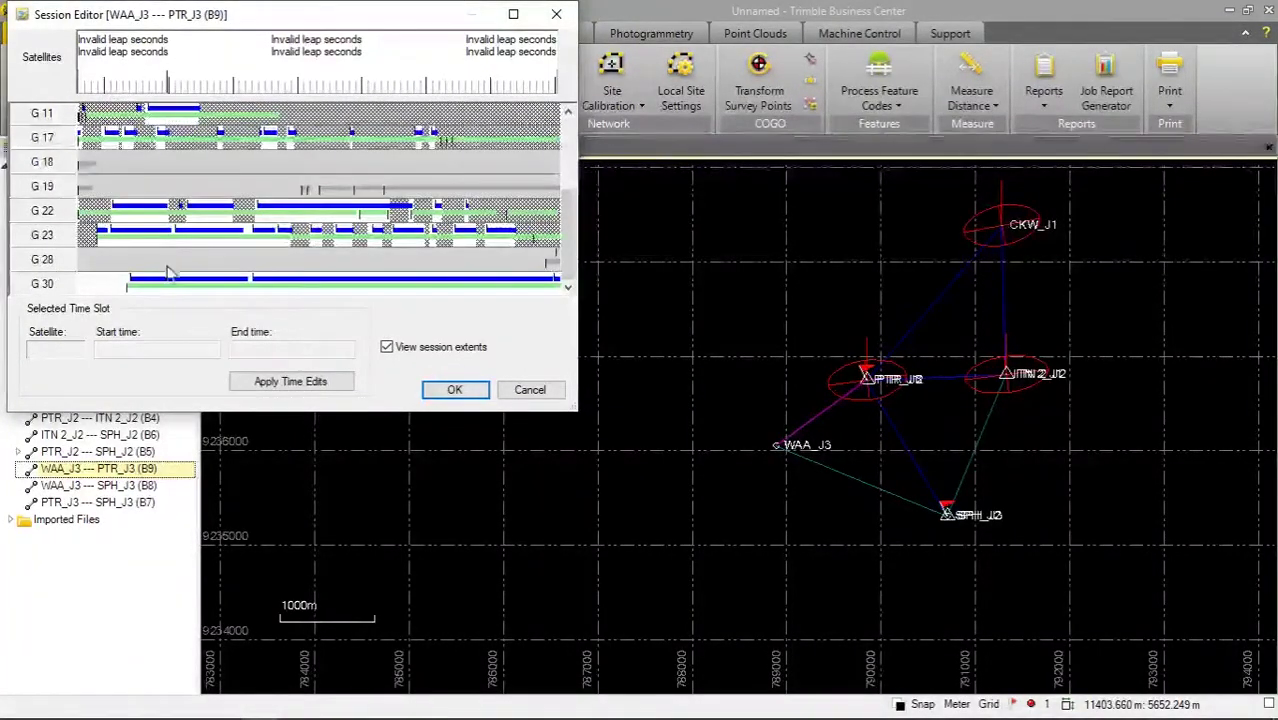
Accept the session edits for WAA_J3 --- PTR_J3 (B9) and open the session editor for baseline WAA_J3 --- SPH_J3 (B8).
click(170, 281)
click(454, 389)
right_click(110, 485)
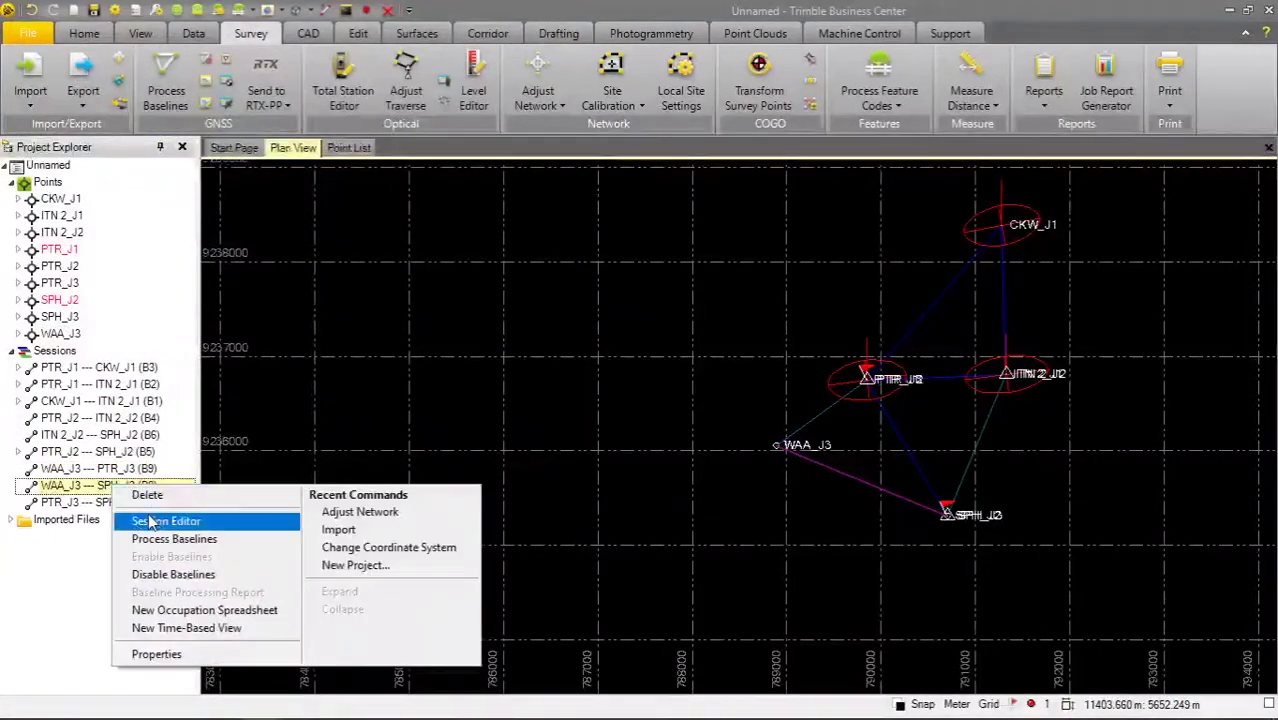
click(165, 521)
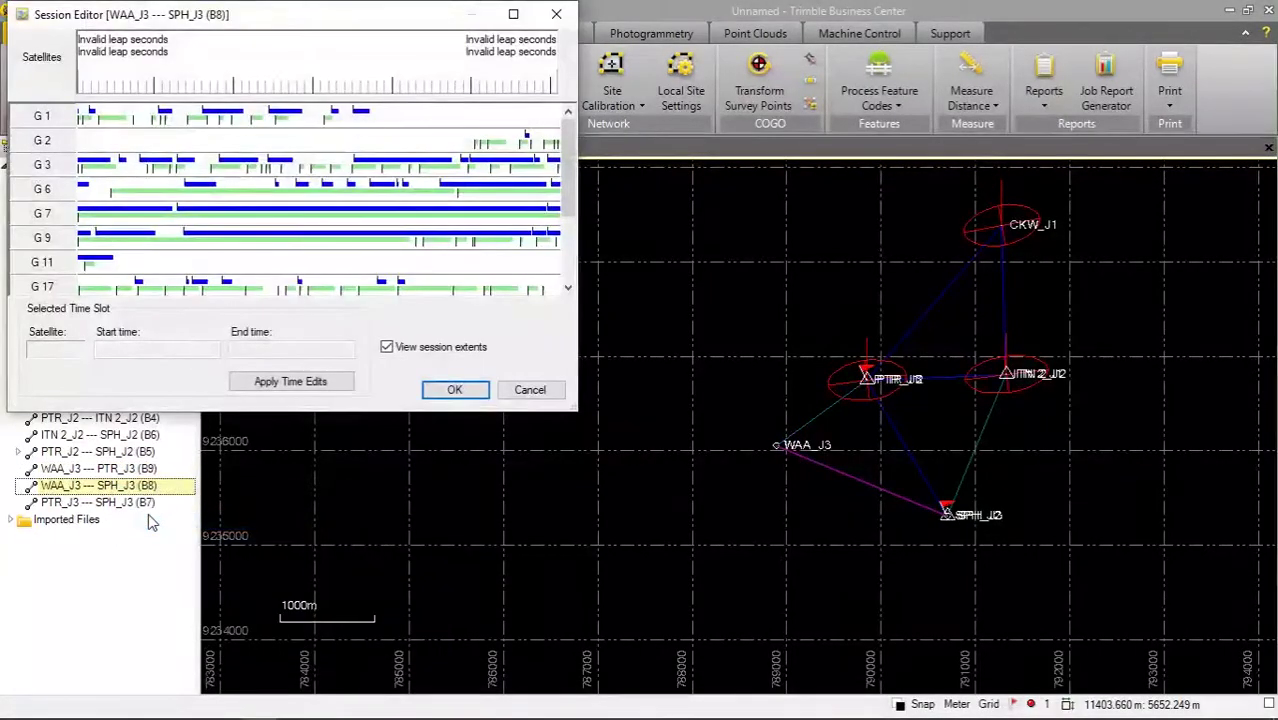
Disable satellites G1 and G2, and exclude the interrupted signal intervals of G3 from the session.
click(113, 163)
click(205, 163)
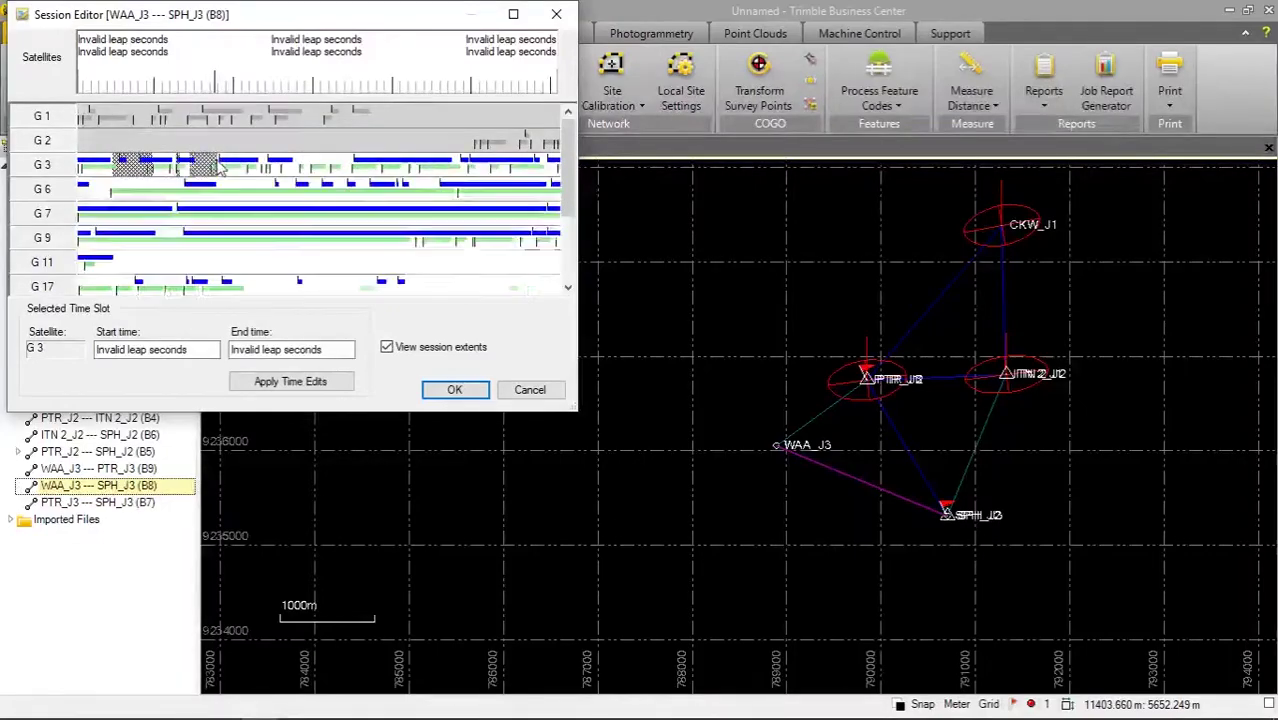
drag(263, 167, 355, 167)
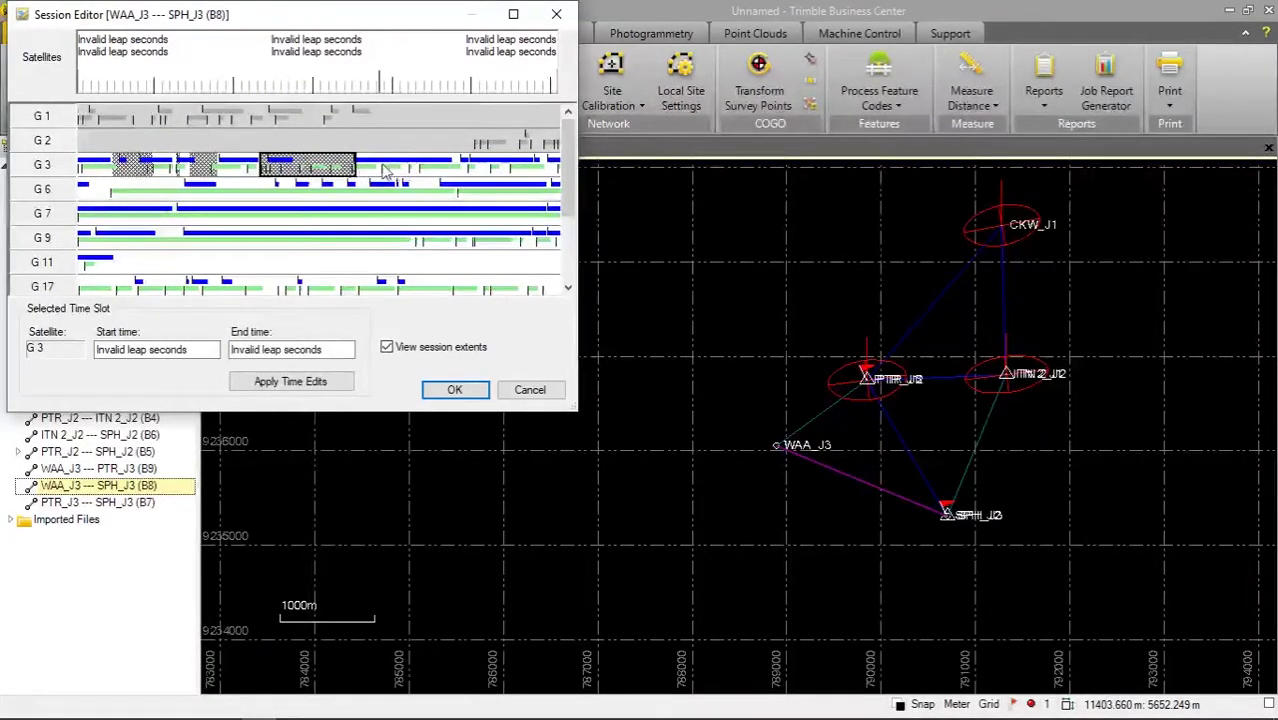
click(455, 165)
drag(462, 167, 515, 167)
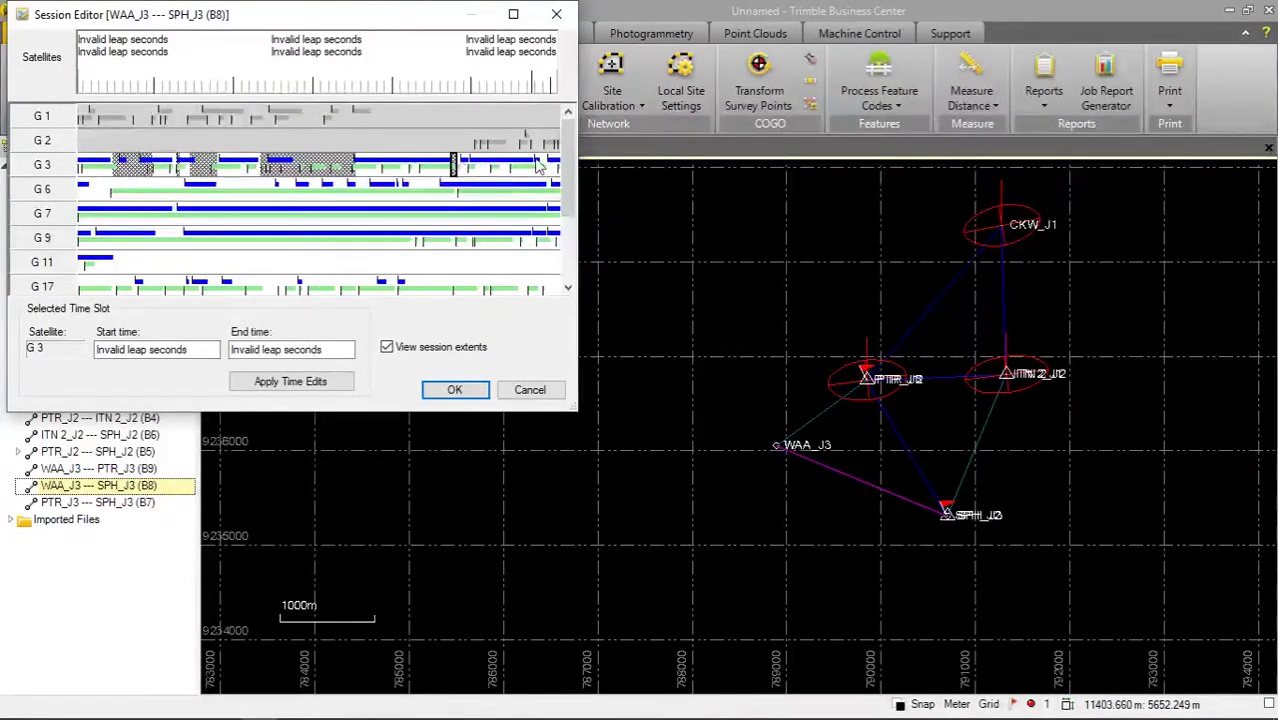
click(379, 166)
Exclude the start and the interrupted middle intervals of satellite G6, and the early signal gap of G9.
drag(170, 190, 80, 190)
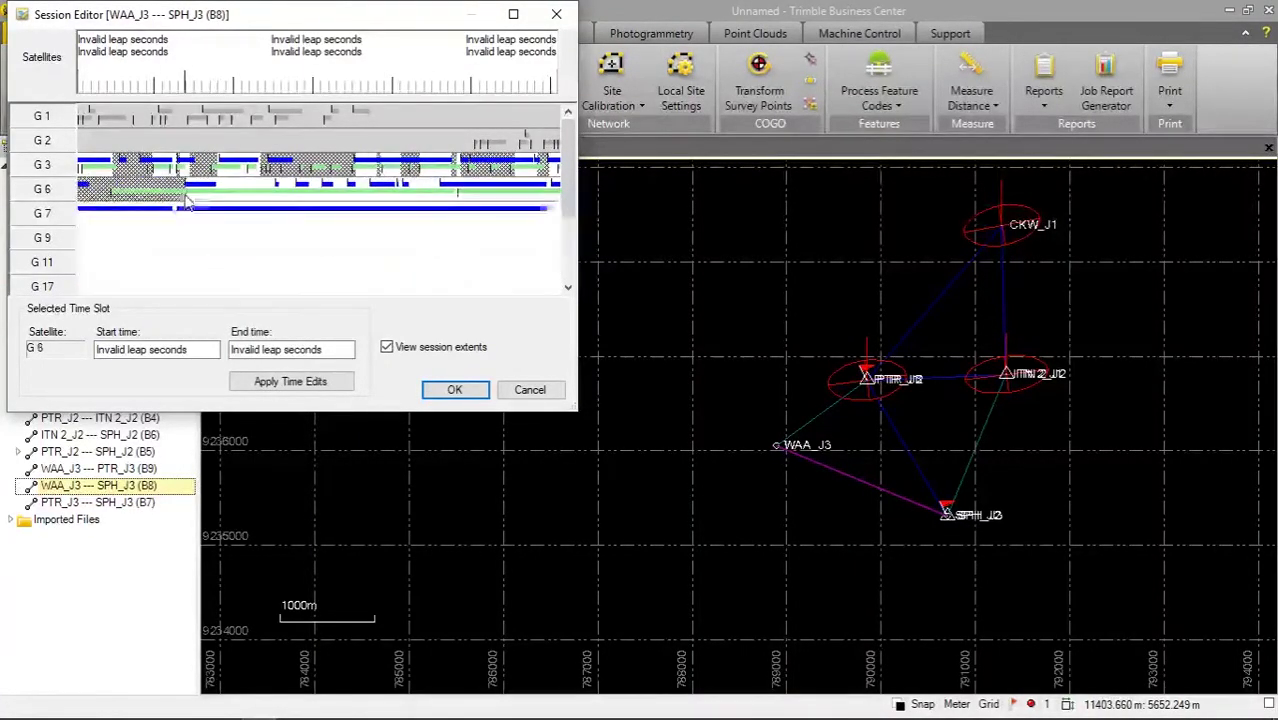
drag(215, 190, 437, 190)
drag(153, 238, 183, 240)
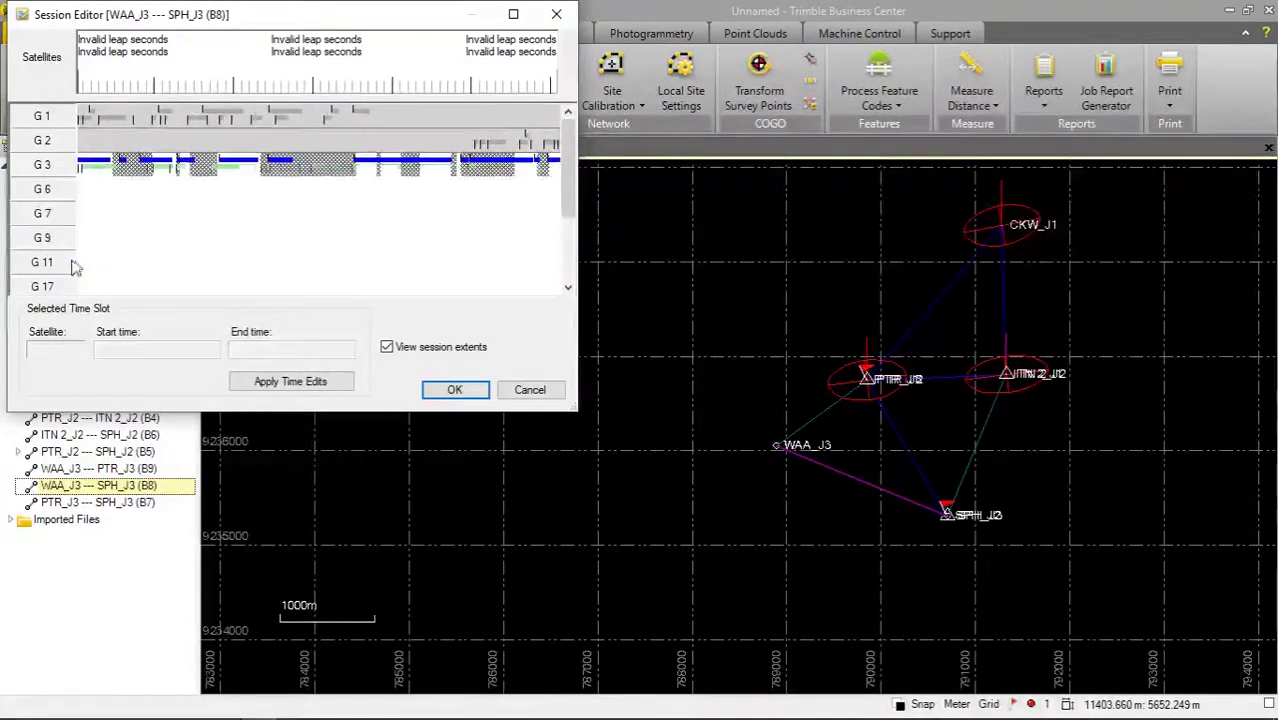
Disable satellites G11, G17 and G19, exclude the signal gaps of G22 and G23, and accept the session edits.
scroll(120, 230, down, 3)
drag(86, 224, 100, 224)
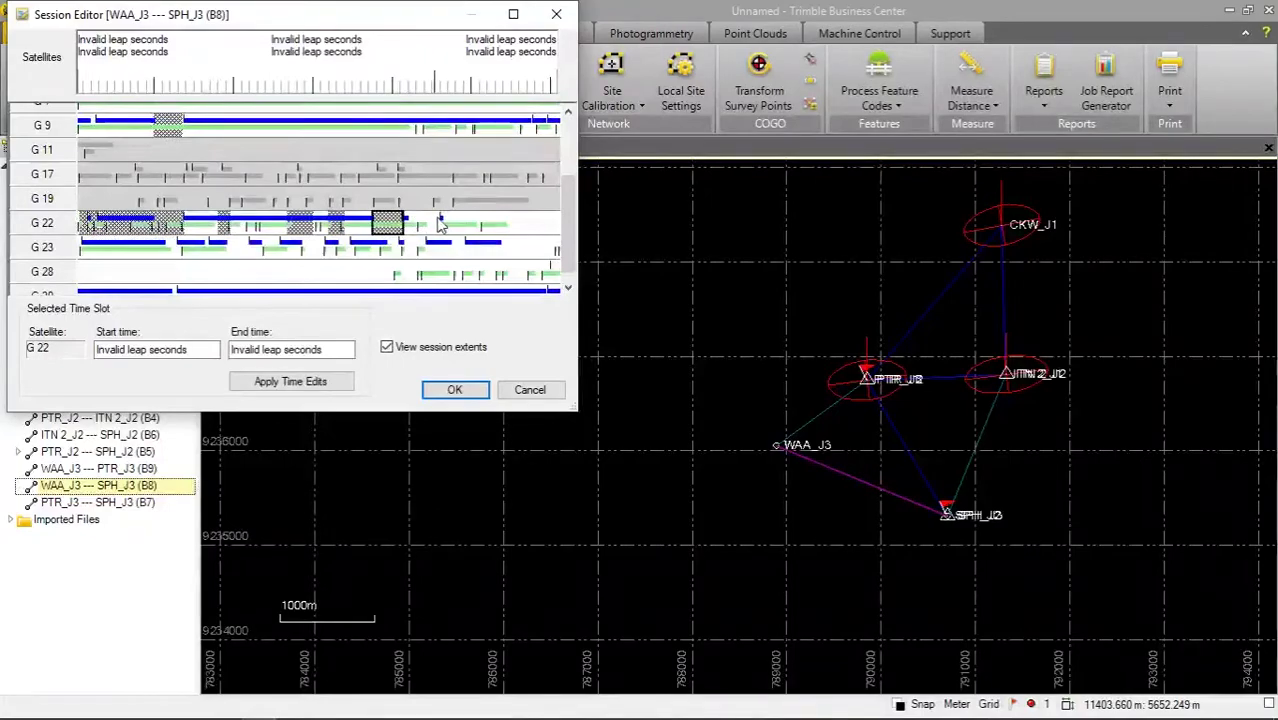
click(168, 249)
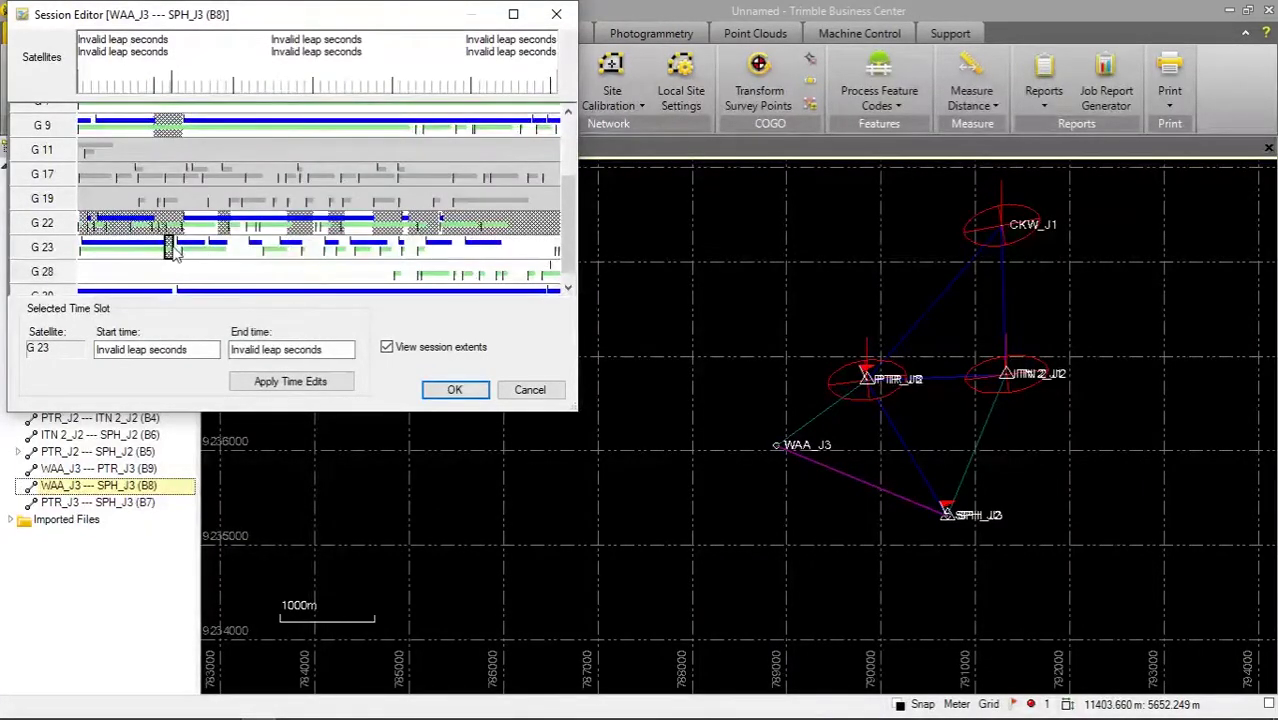
click(262, 248)
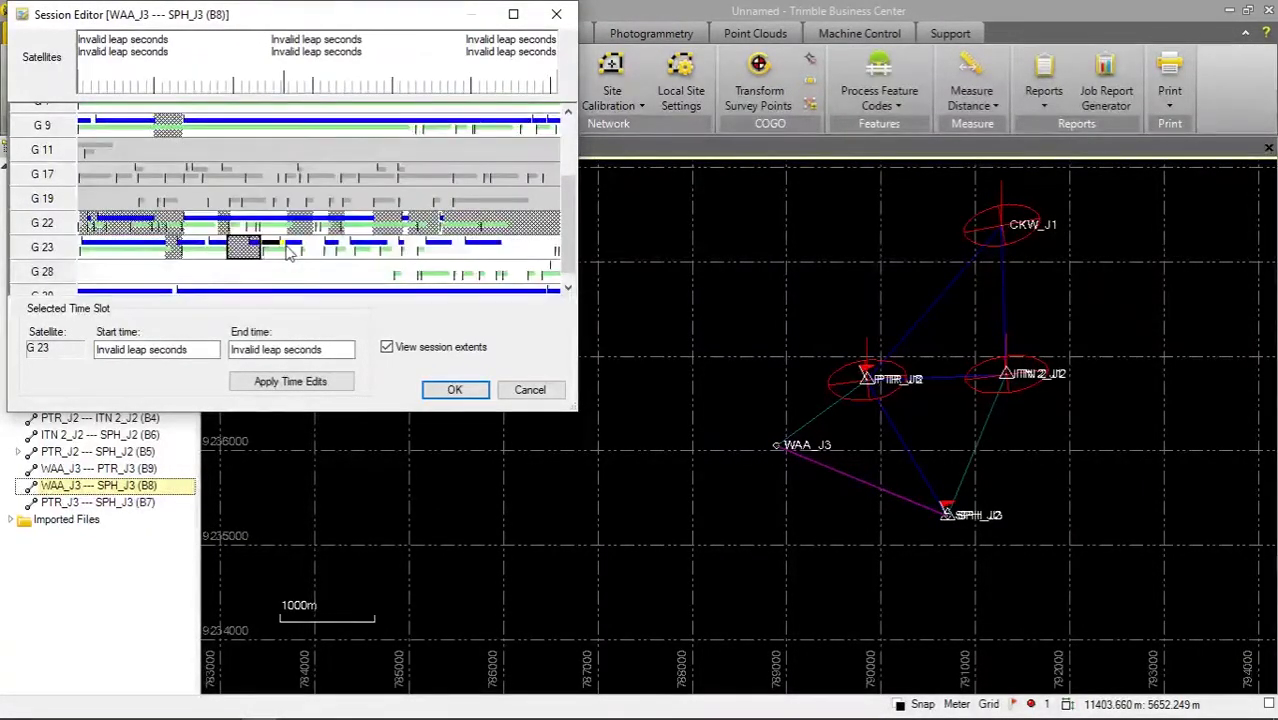
drag(346, 249, 325, 249)
click(380, 249)
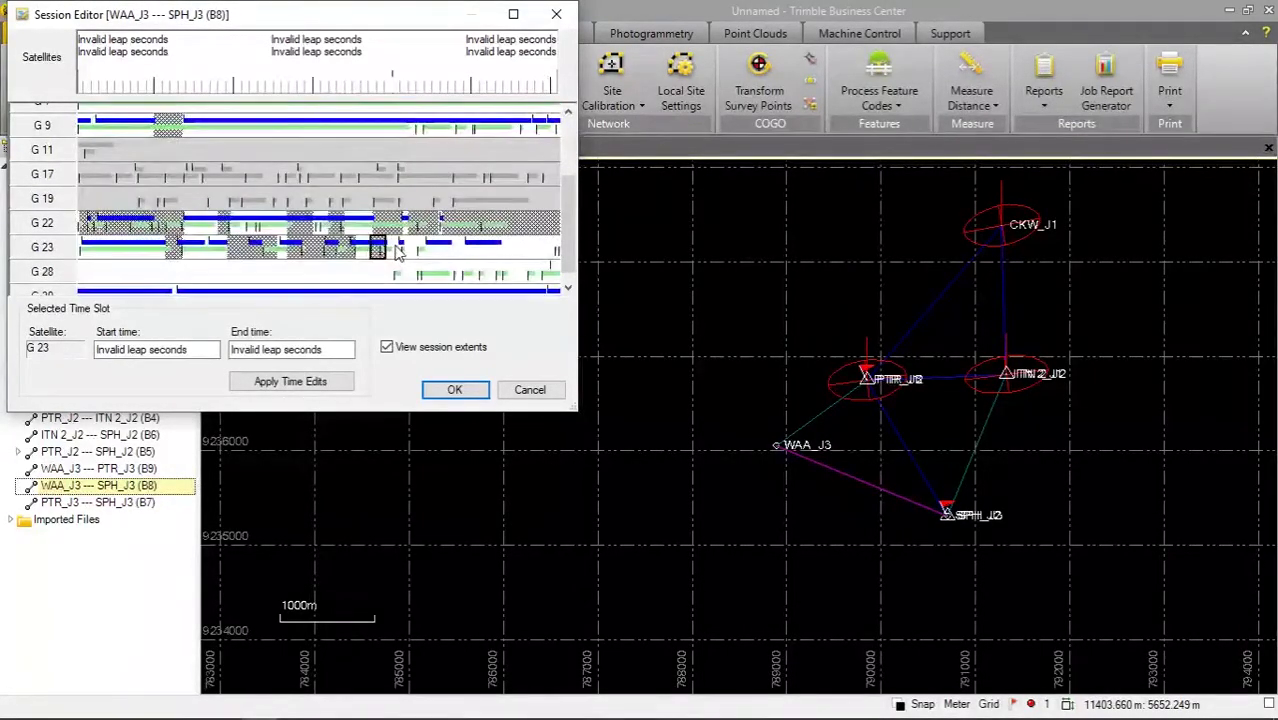
click(452, 390)
Open the session editor for baseline PTR_J3 --- SPH_J3 (B7) and exclude the signal gaps of satellite G1.
key(Down)
key(Return)
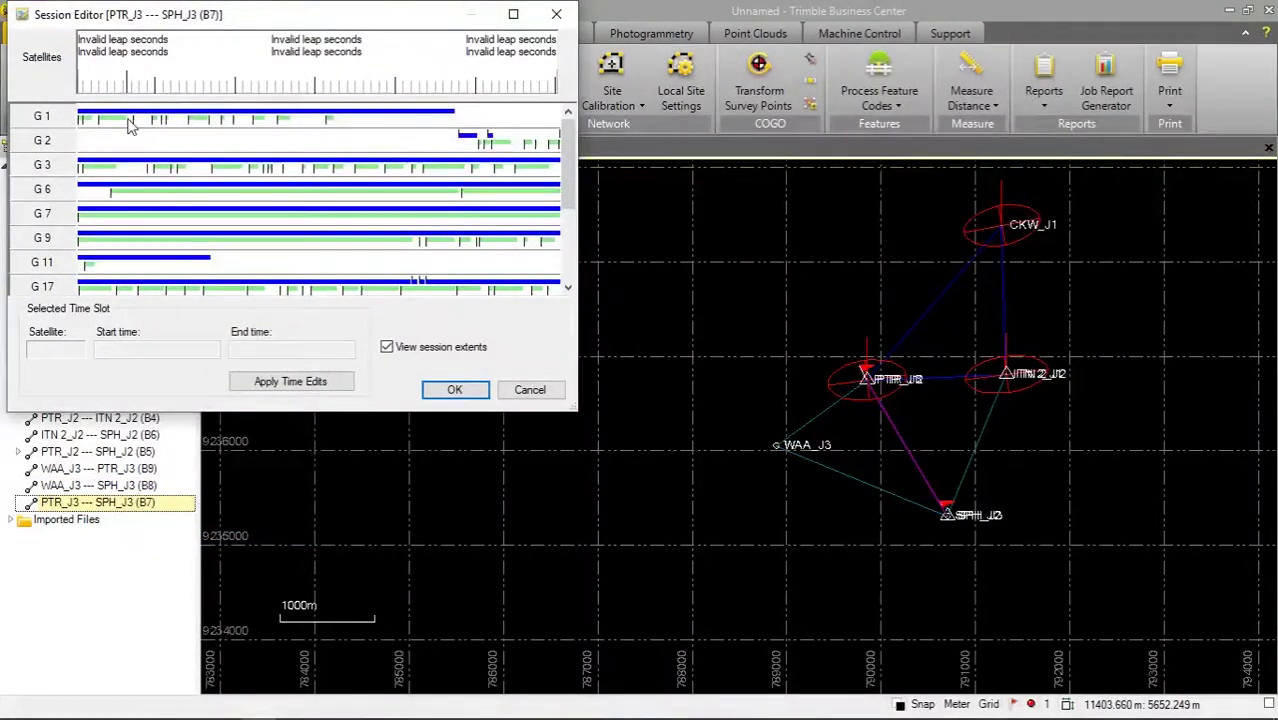
drag(405, 117, 186, 120)
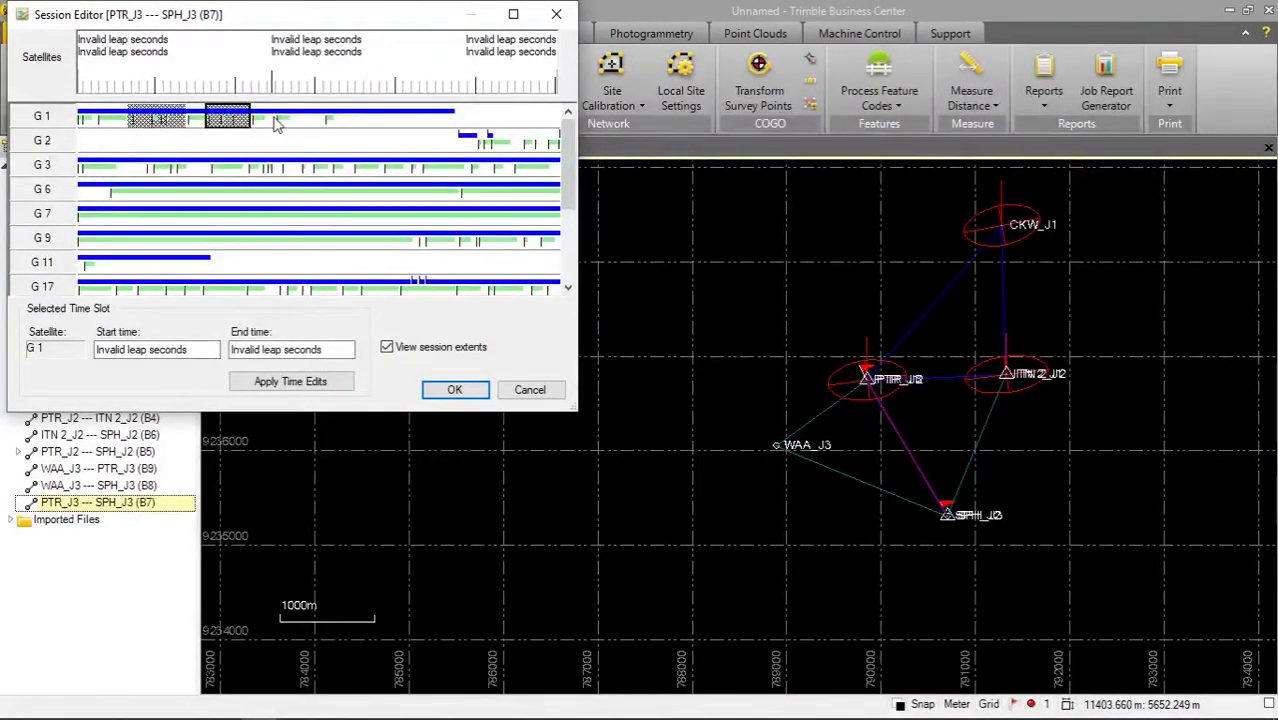
drag(337, 120, 560, 120)
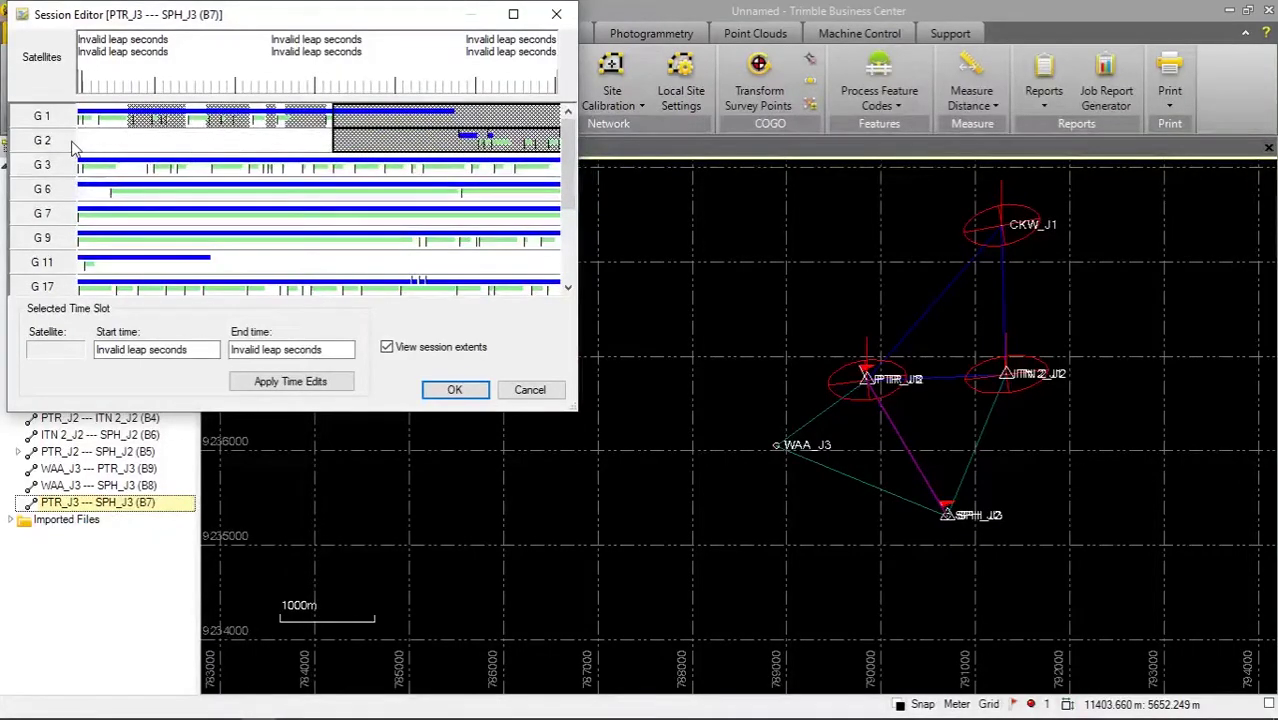
Disable satellite G2 and exclude the interrupted signal intervals of satellite G3.
click(155, 170)
mouse_move(155, 168)
mouse_down()
mouse_move(115, 168)
mouse_move(212, 168)
mouse_up()
drag(238, 168, 312, 170)
drag(400, 168, 422, 168)
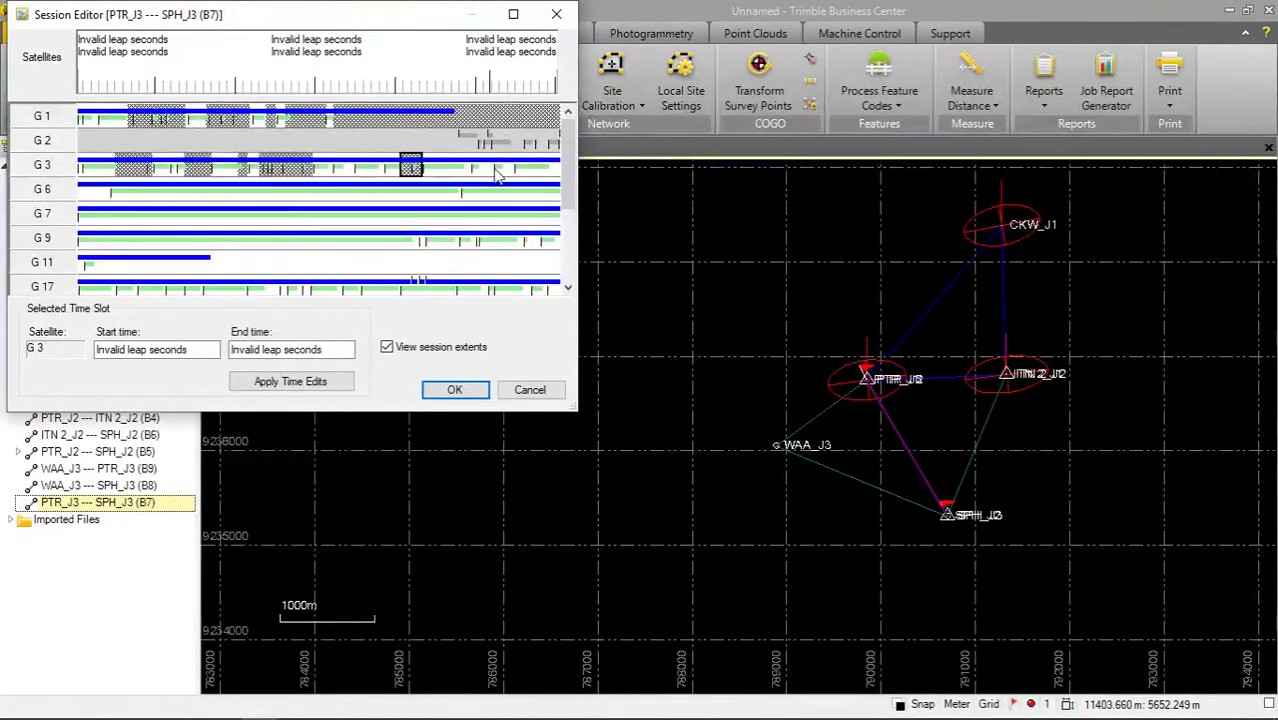
drag(545, 168, 557, 168)
Exclude the signal gaps of satellites G6 and G9, and disable G11 and G18 entirely.
drag(80, 190, 114, 190)
drag(416, 240, 558, 240)
scroll(83, 195, down, 2)
click(83, 197)
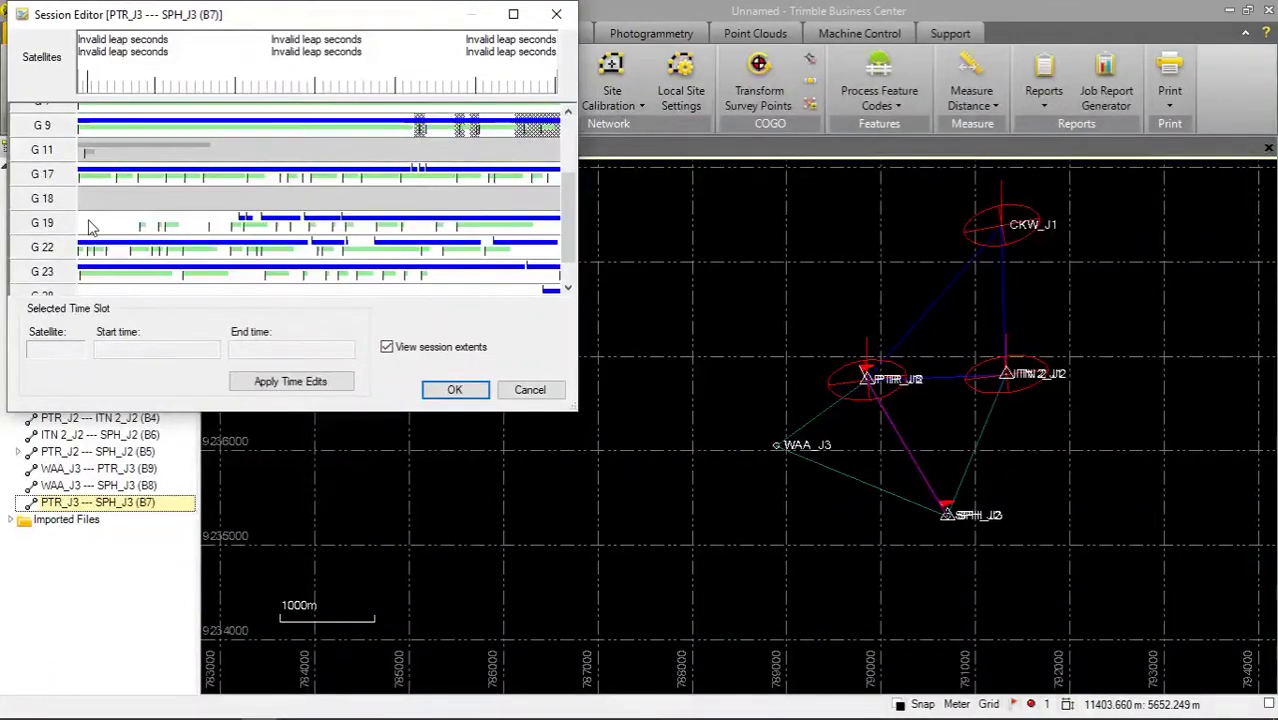
Exclude the interrupted signal intervals of satellites G17 and G19 from the session.
drag(260, 224, 79, 229)
click(272, 224)
drag(278, 228, 456, 228)
click(365, 224)
click(547, 224)
Exclude the interrupted signal intervals of satellite G22, including its final stretch.
click(117, 249)
drag(216, 249, 372, 249)
drag(481, 249, 559, 249)
Exclude the signal gaps of satellite G23, disable G28, and accept the session edits.
scroll(247, 284, down, 1)
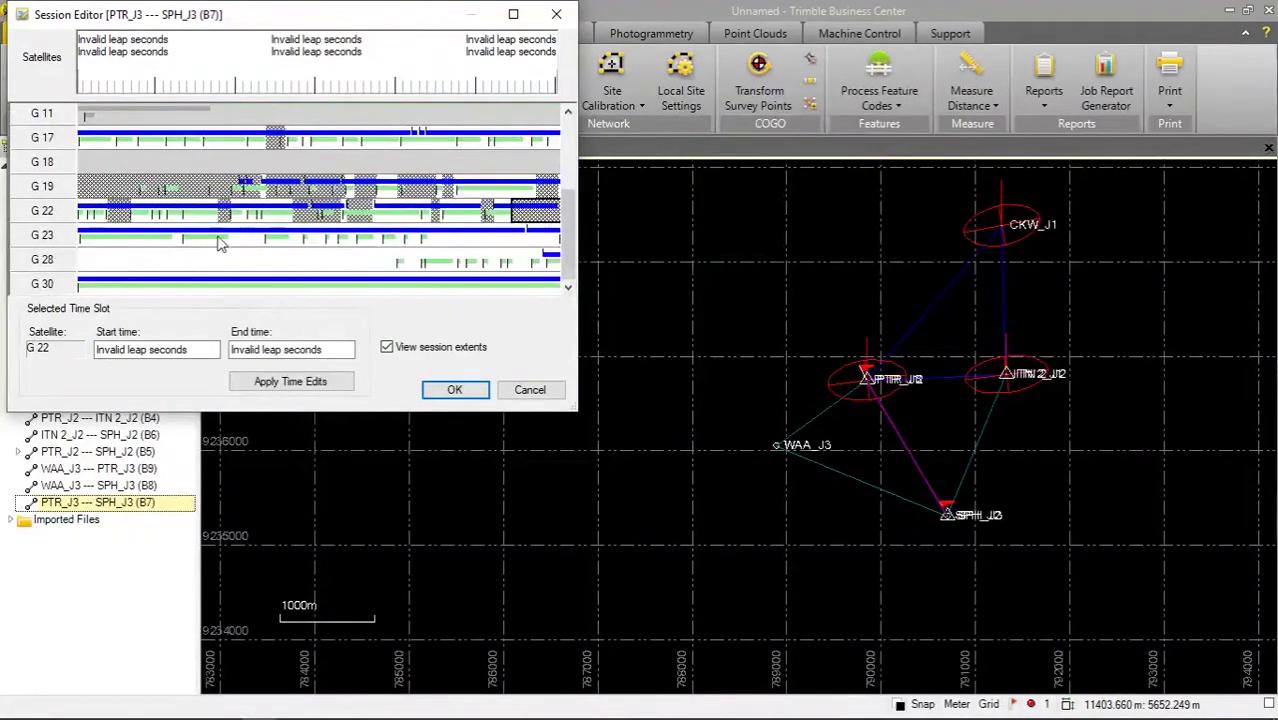
drag(173, 237, 183, 237)
drag(227, 237, 421, 237)
drag(426, 237, 559, 237)
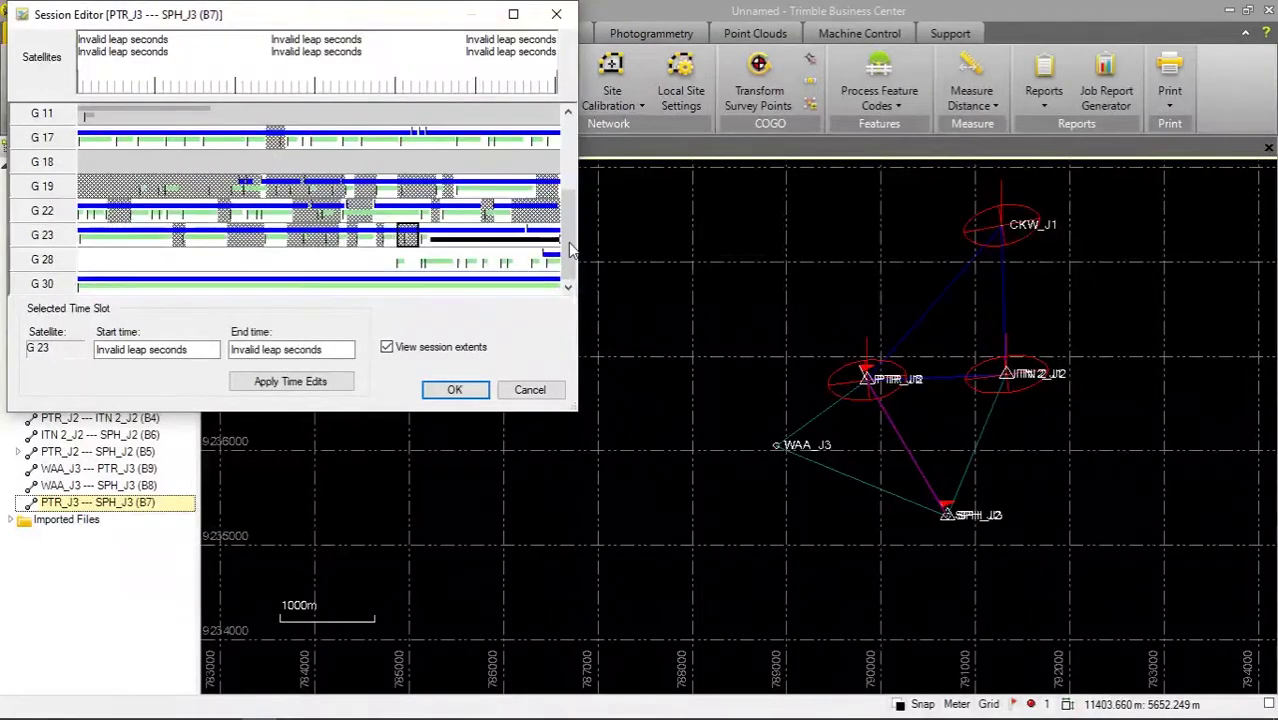
click(50, 260)
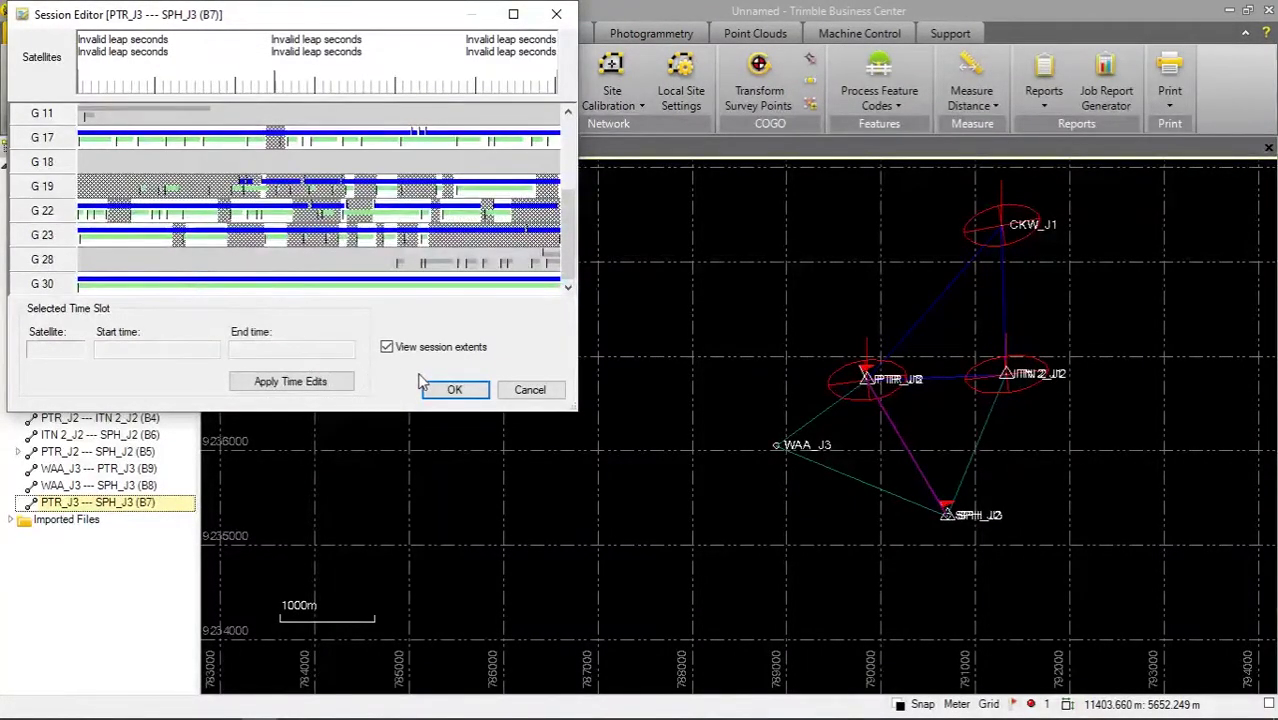
click(448, 389)
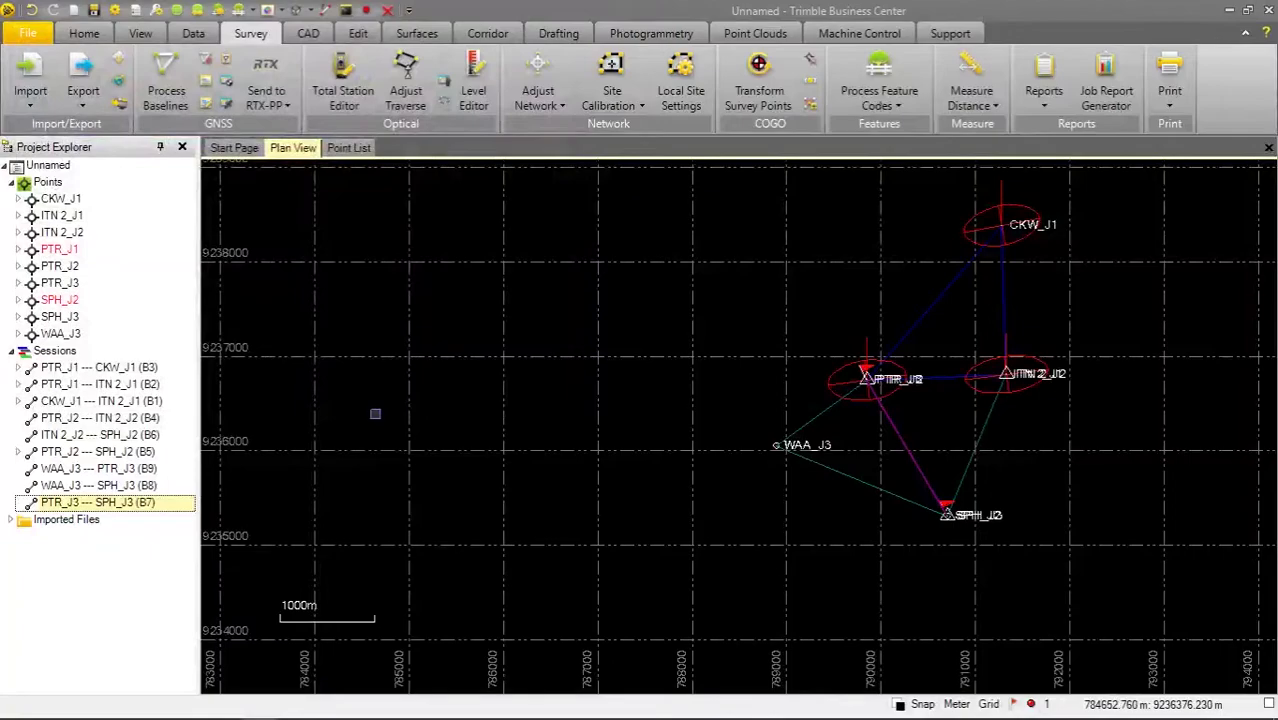
Process the three J3 baselines B9, B8 and B7 together and save the processing results.
shift+click(118, 468)
right_click(118, 466)
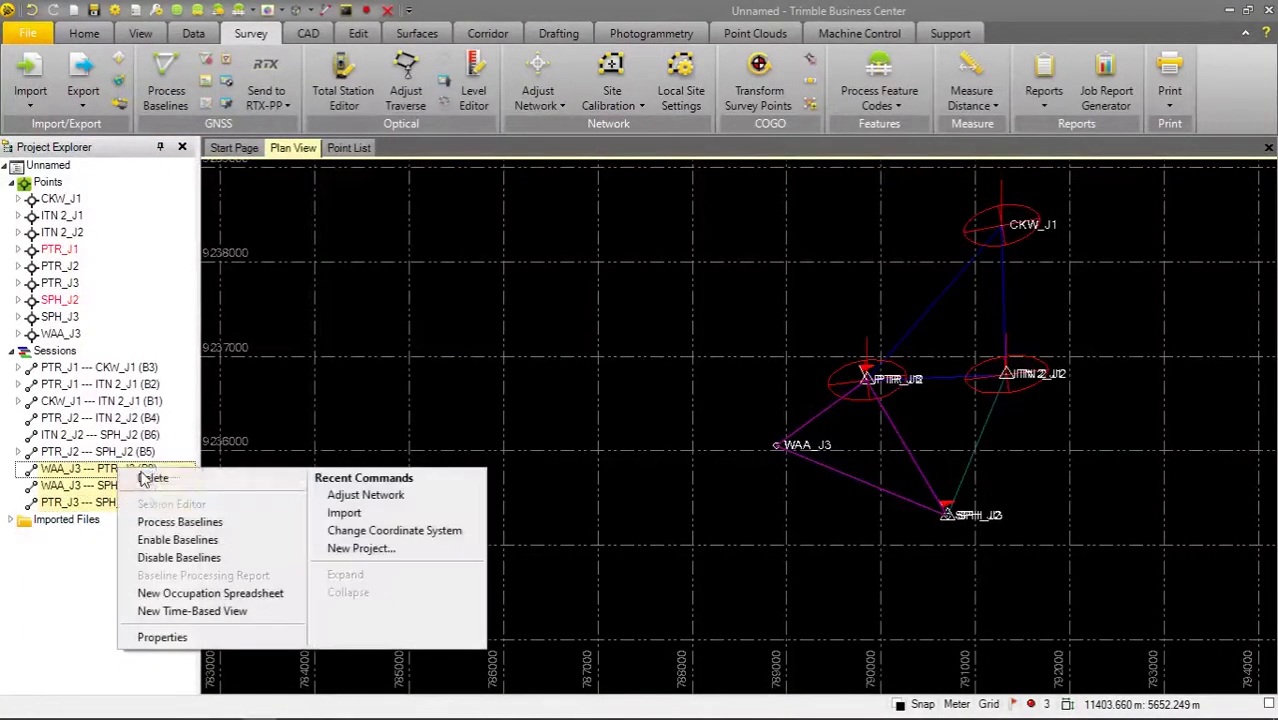
click(199, 522)
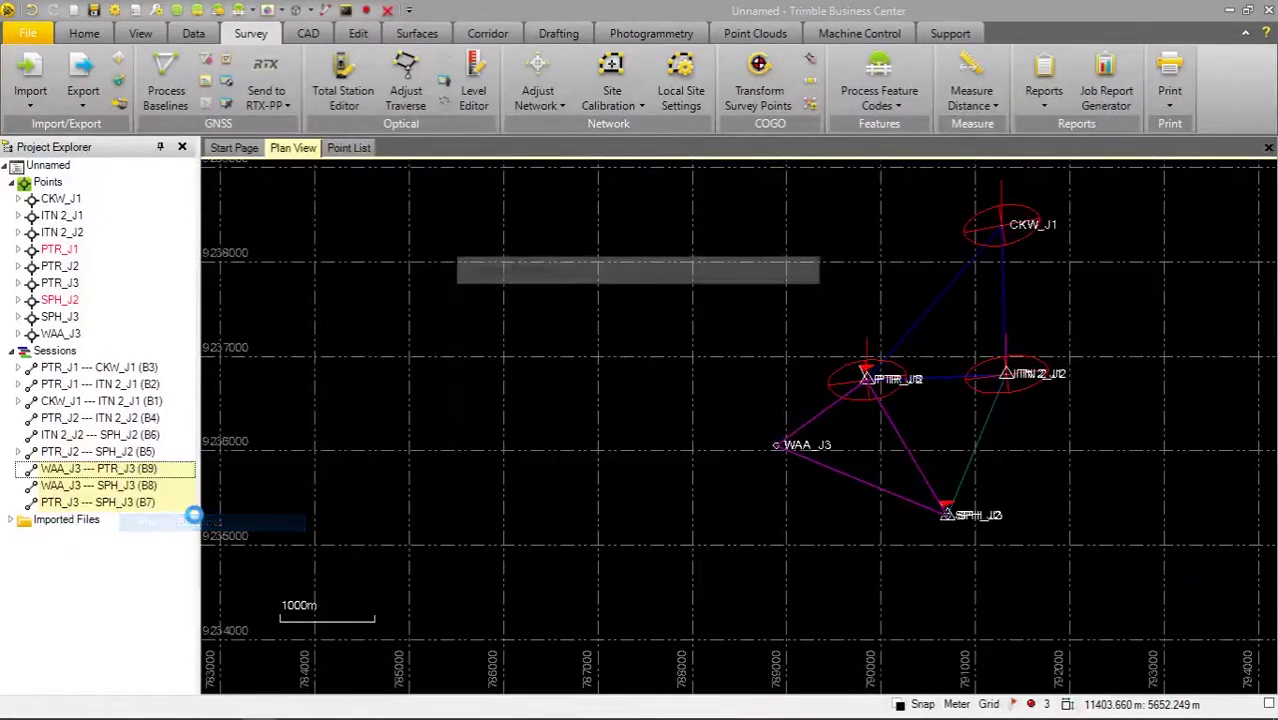
click(762, 400)
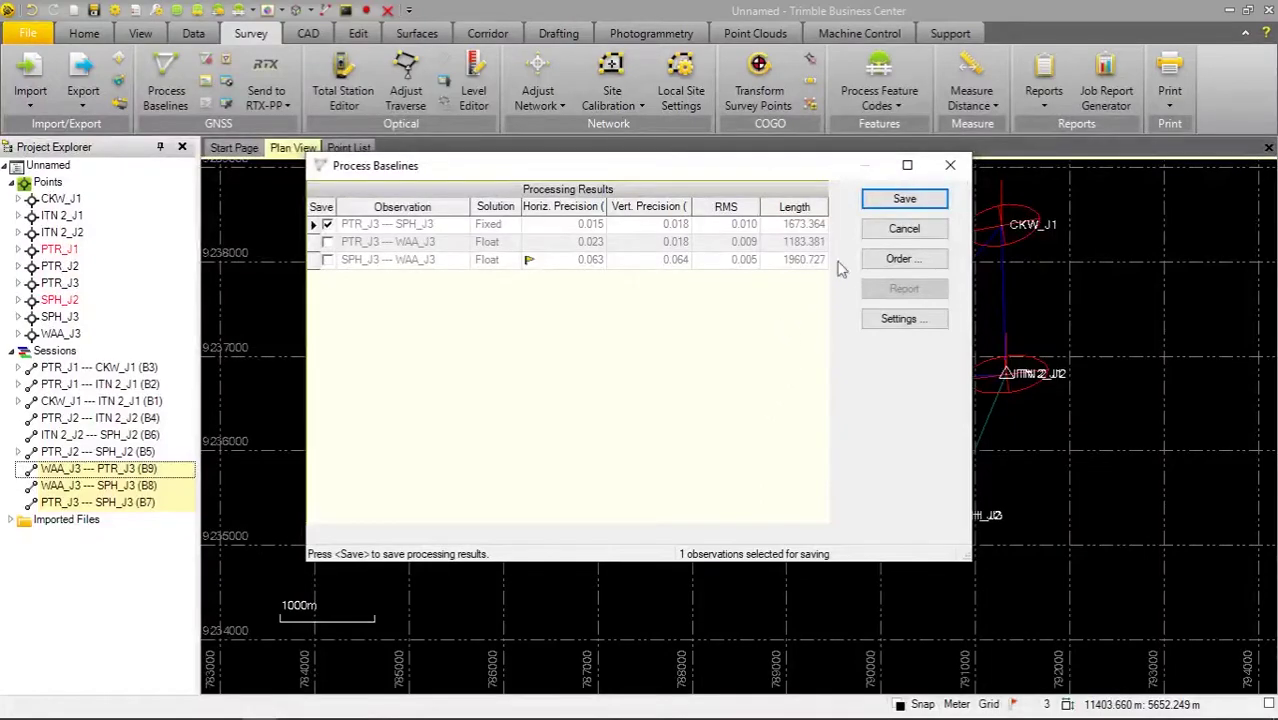
click(897, 199)
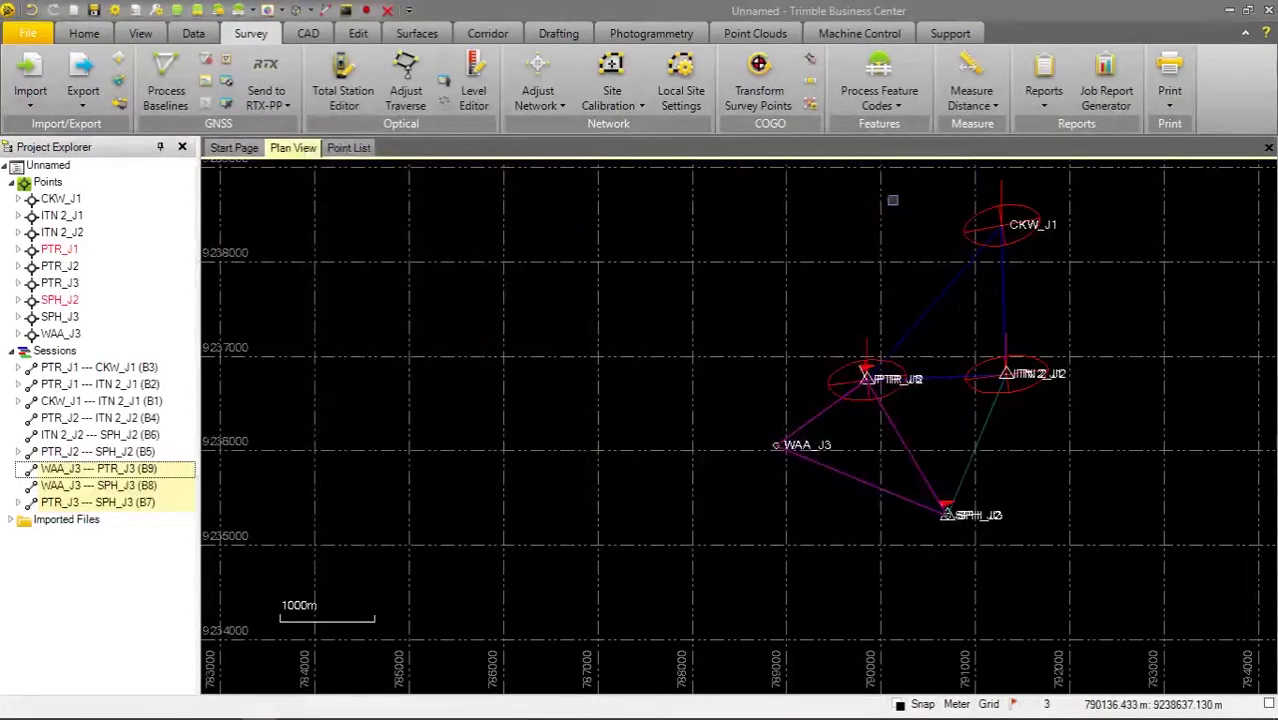
Run the network adjustment with the newly processed J3 baseline and accept its results.
drag(893, 200, 655, 268)
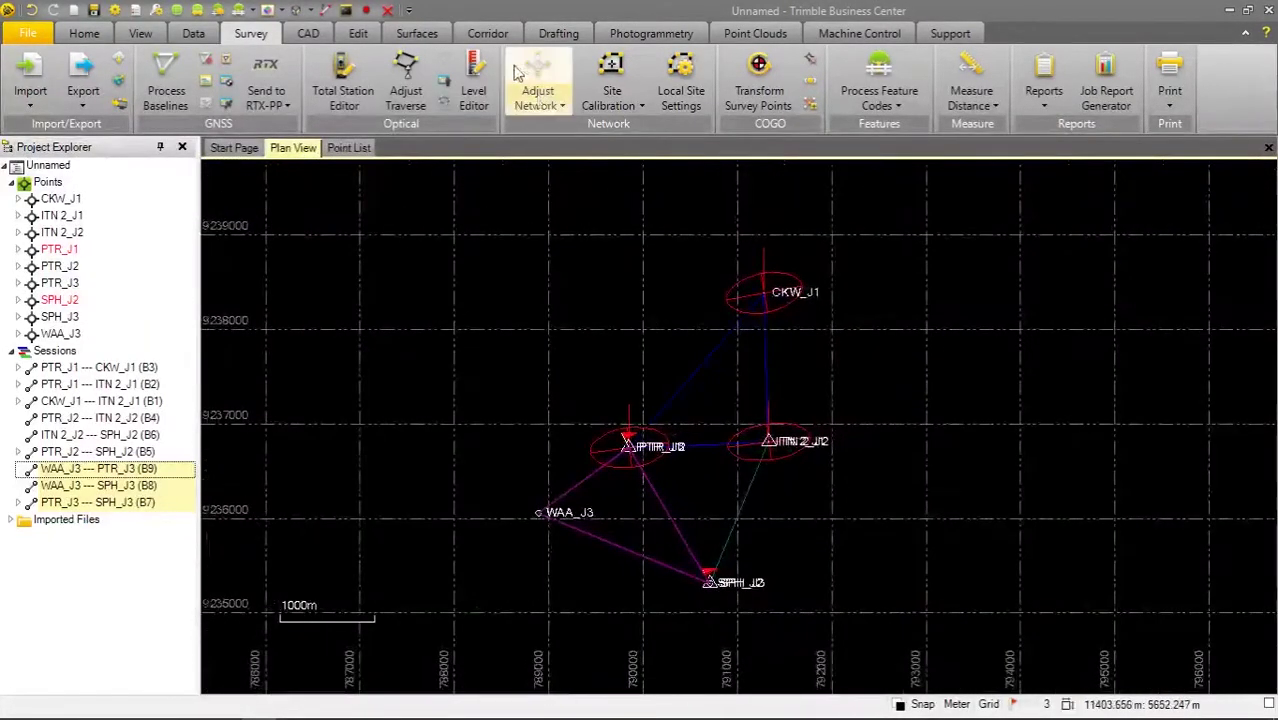
click(541, 77)
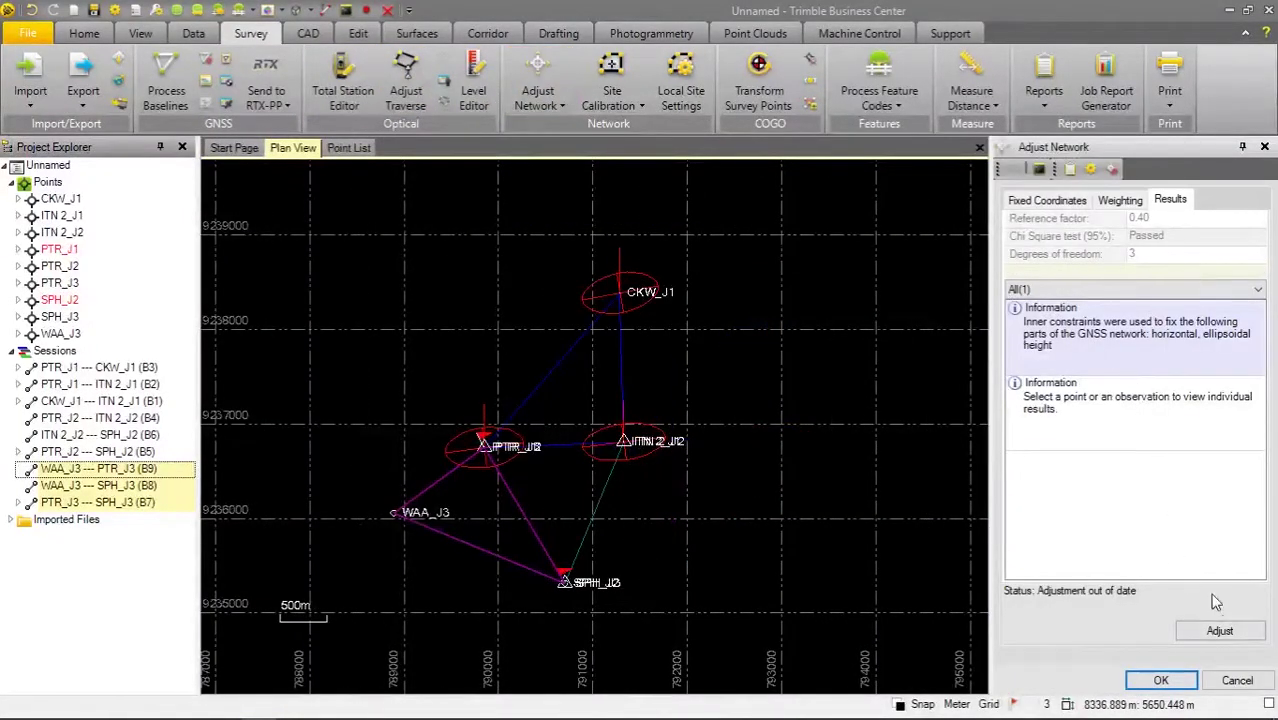
click(1220, 630)
click(785, 398)
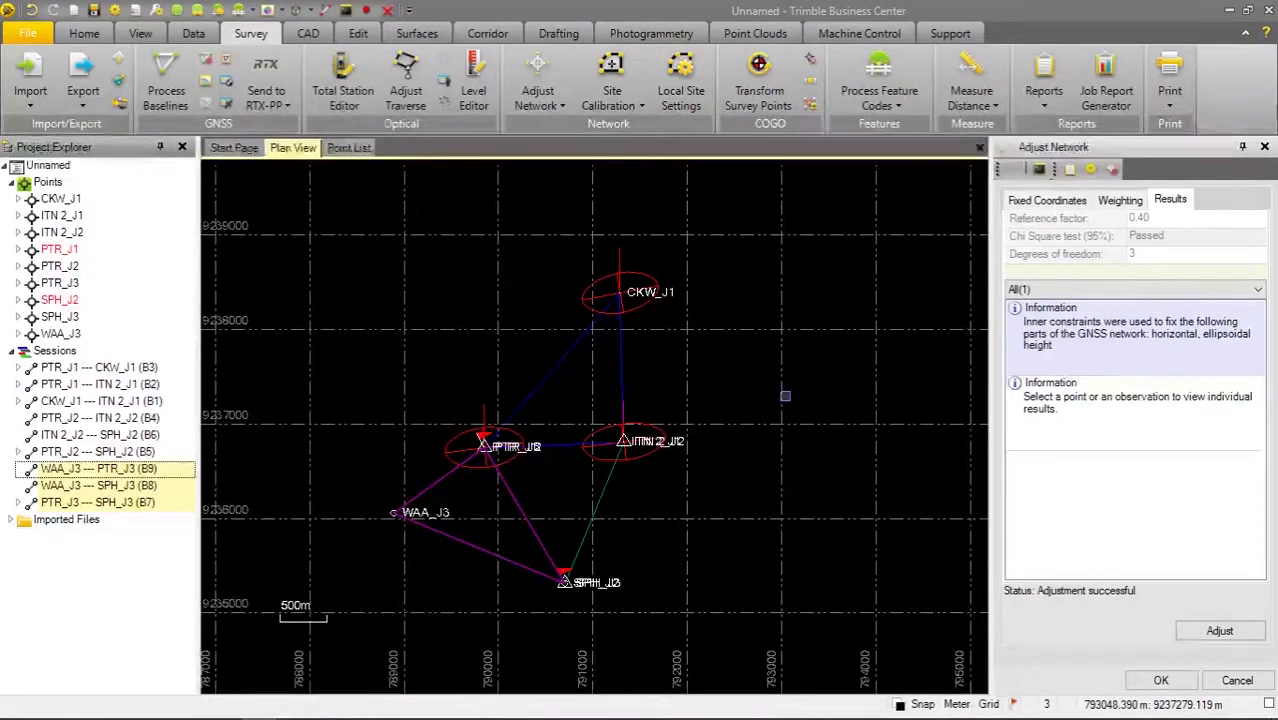
click(1152, 681)
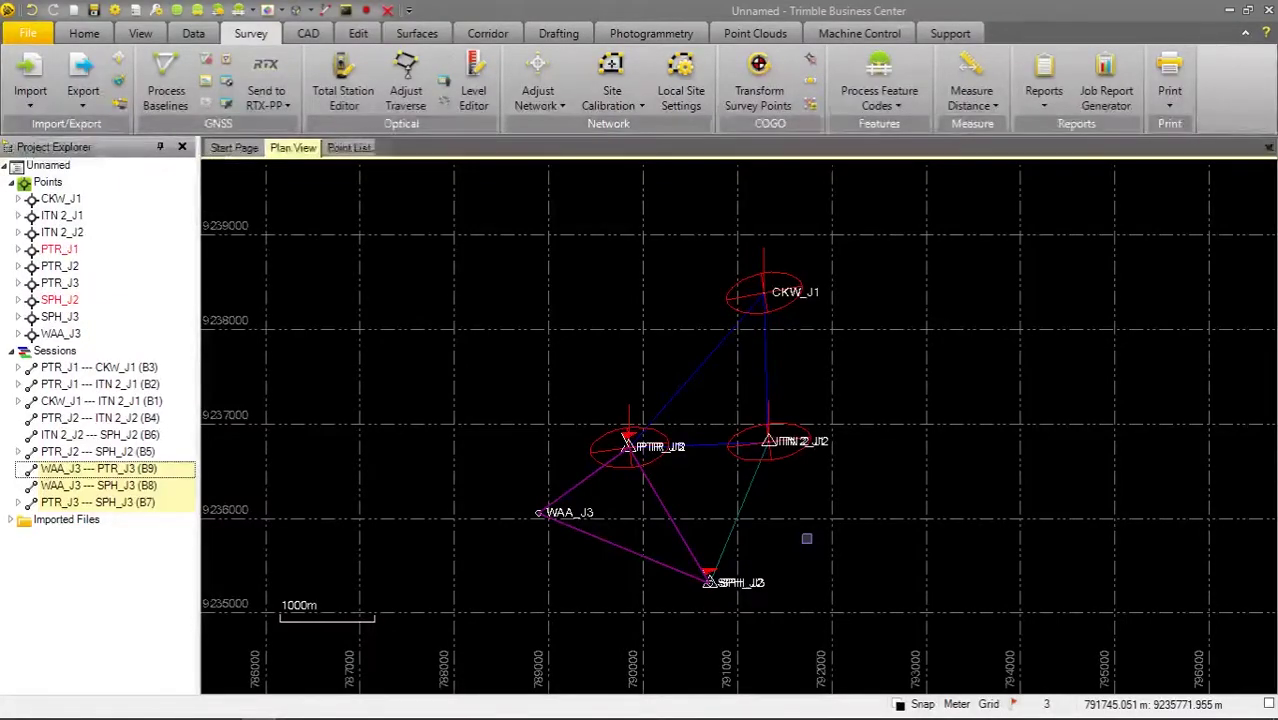
Generate the Baseline Processing Report for the J3 baselines, close the old Point List report, and review the processing summary.
click(1041, 100)
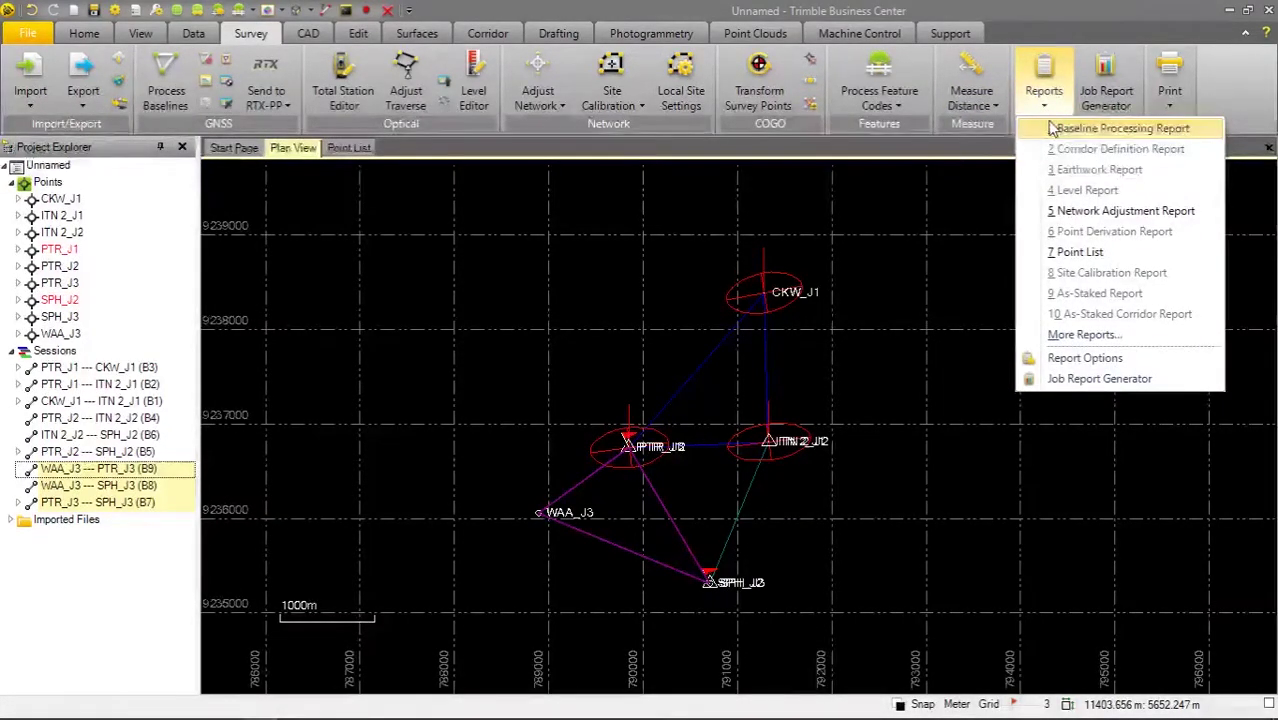
click(1052, 129)
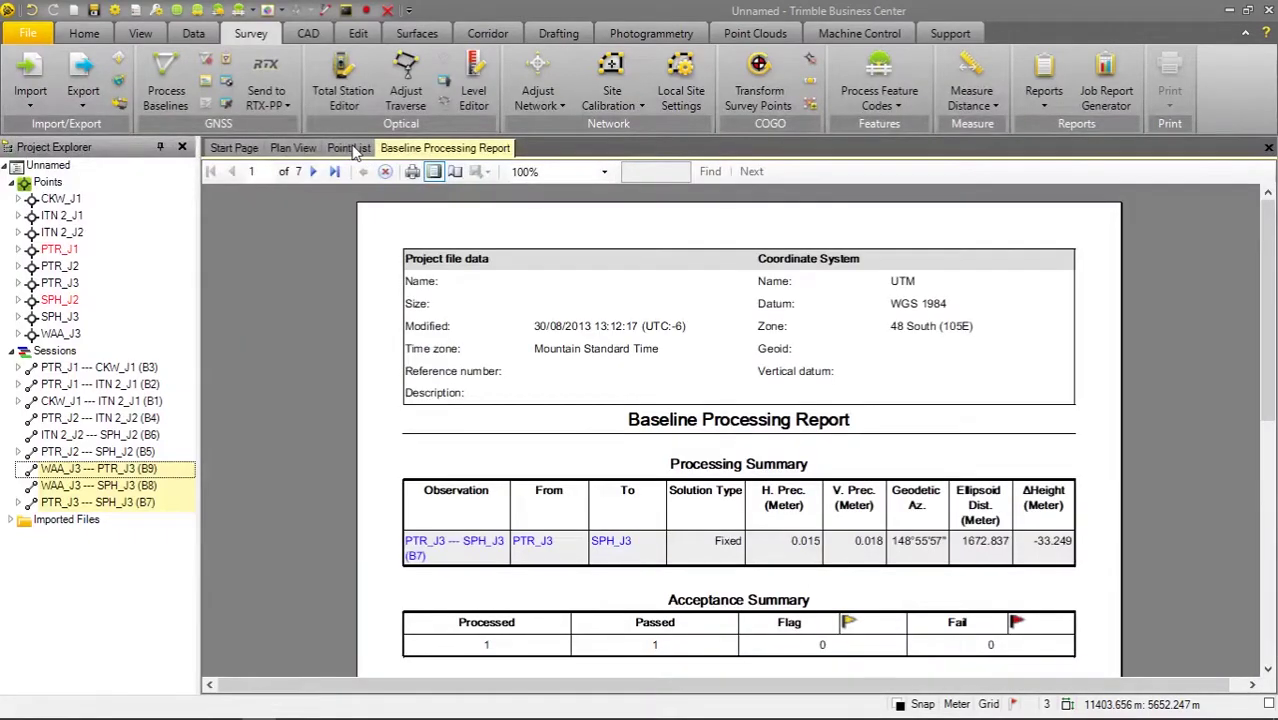
right_click(352, 150)
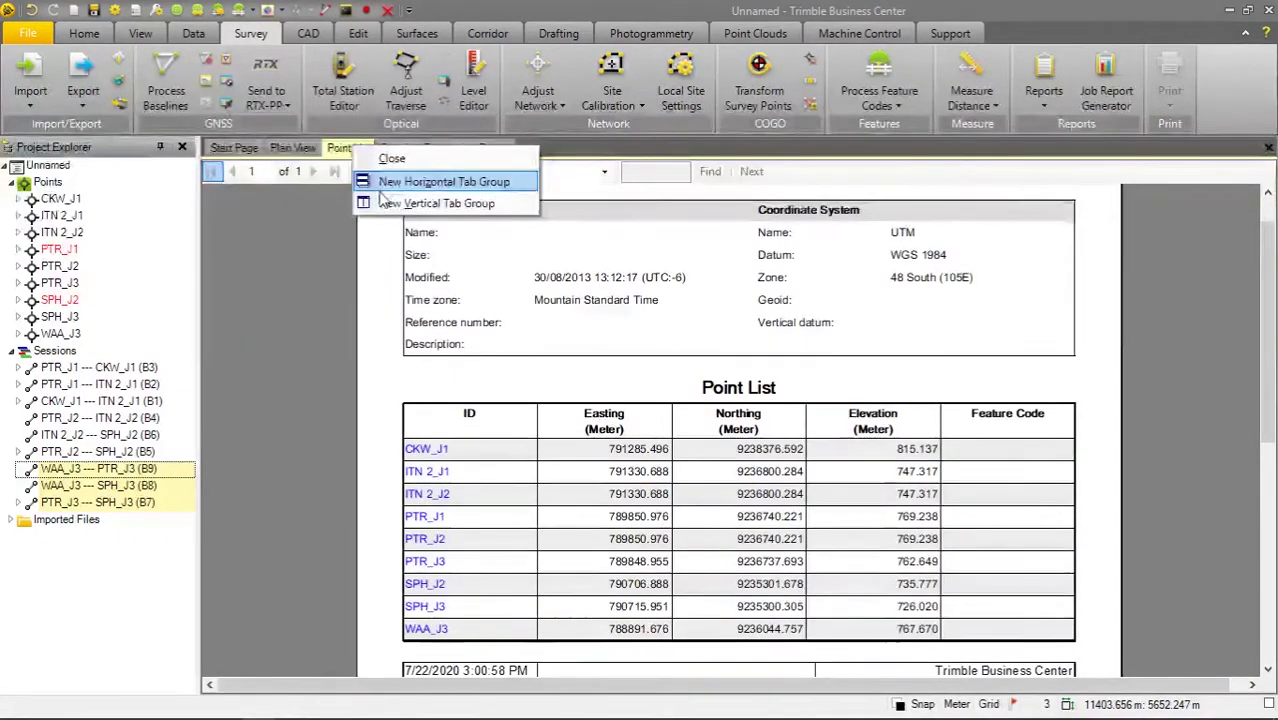
click(388, 161)
scroll(595, 275, down, 1)
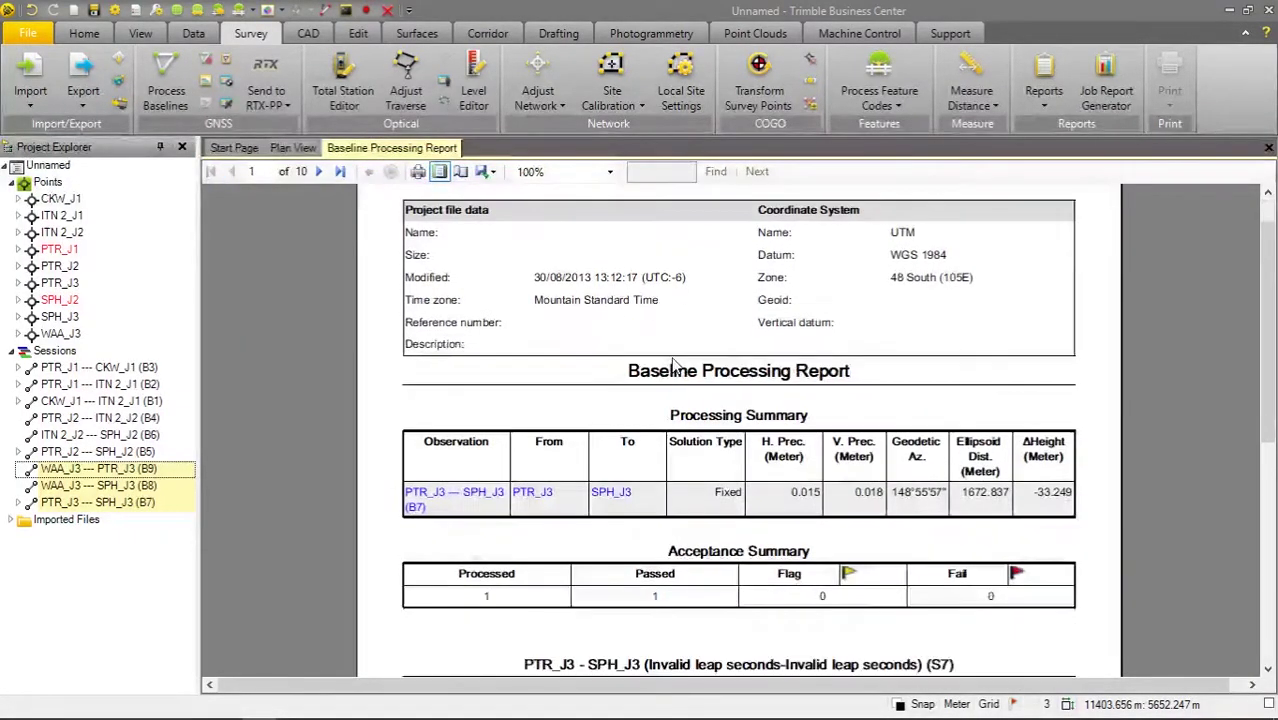
Clear the J3 baseline selection, close the J3-only report, and generate a new Baseline Processing Report covering all sessions.
click(135, 525)
click(130, 356)
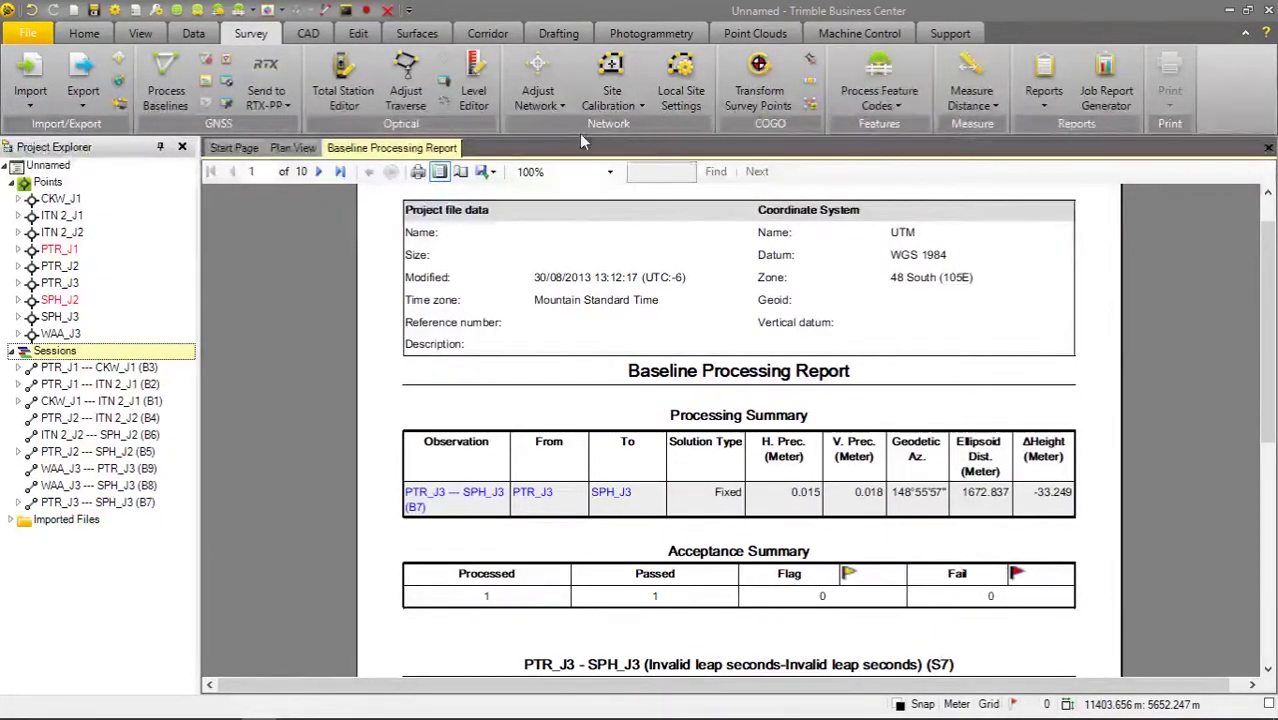
right_click(437, 152)
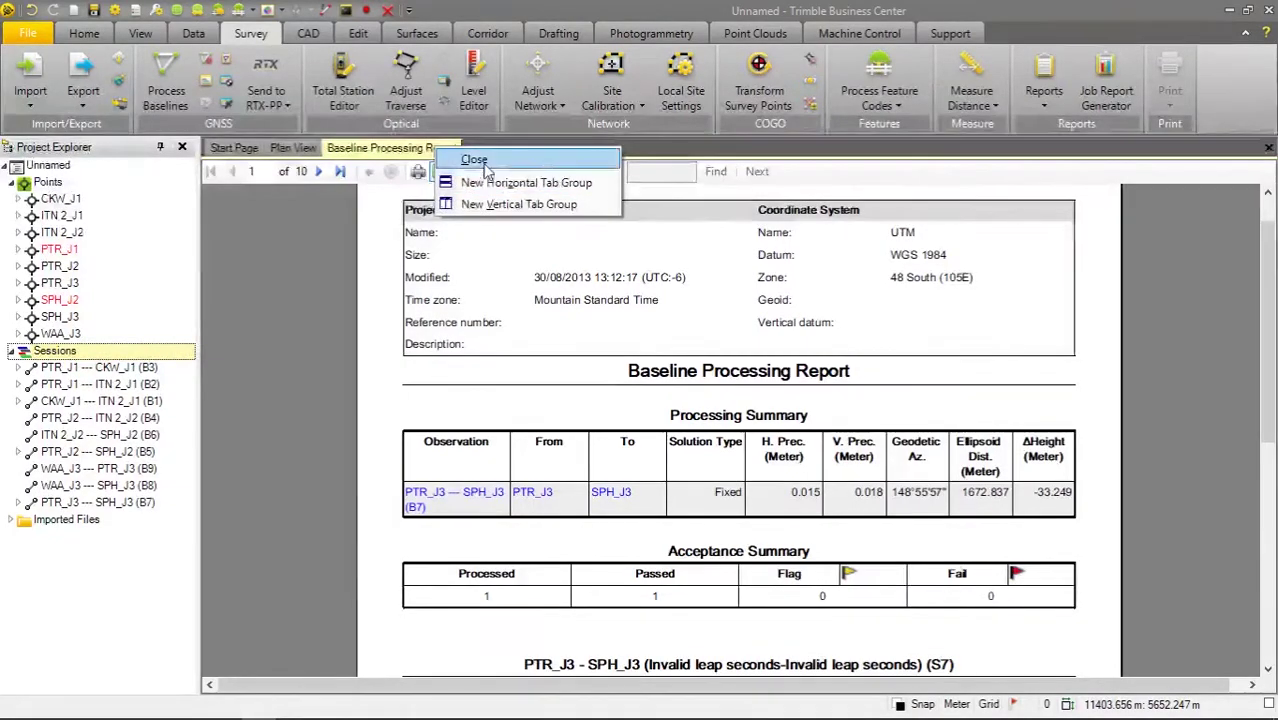
click(468, 162)
click(1045, 95)
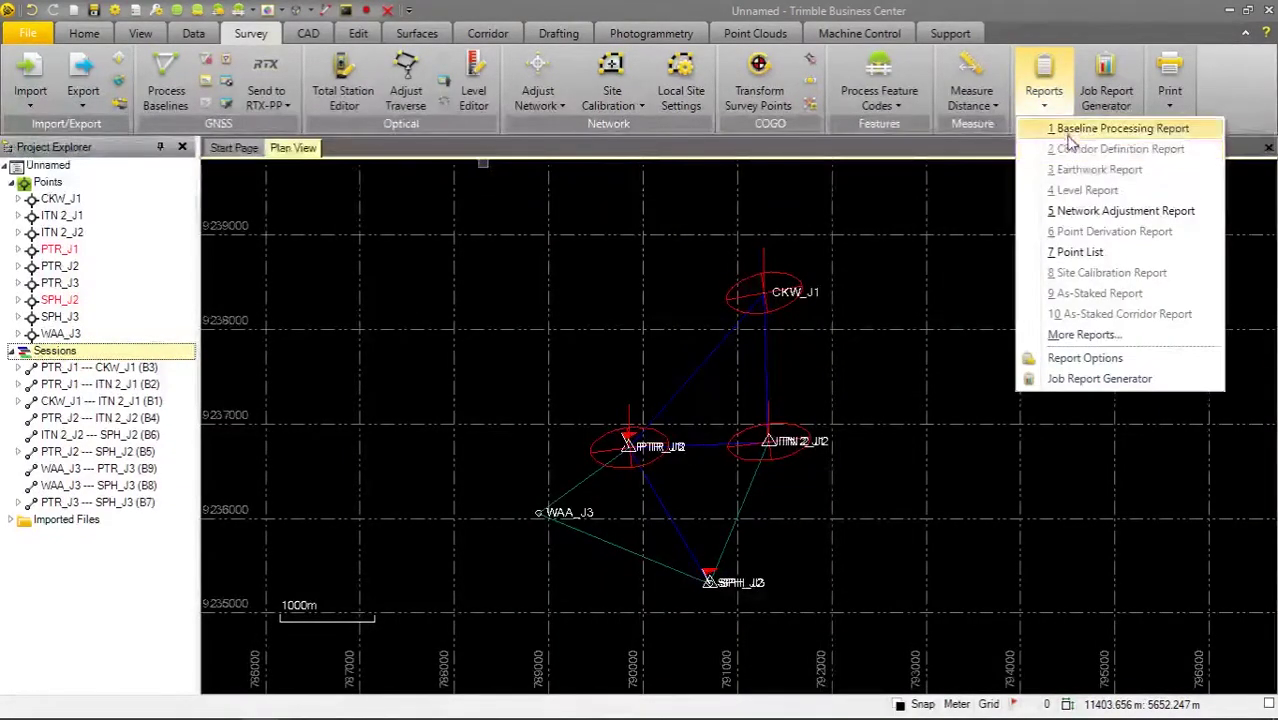
click(1065, 128)
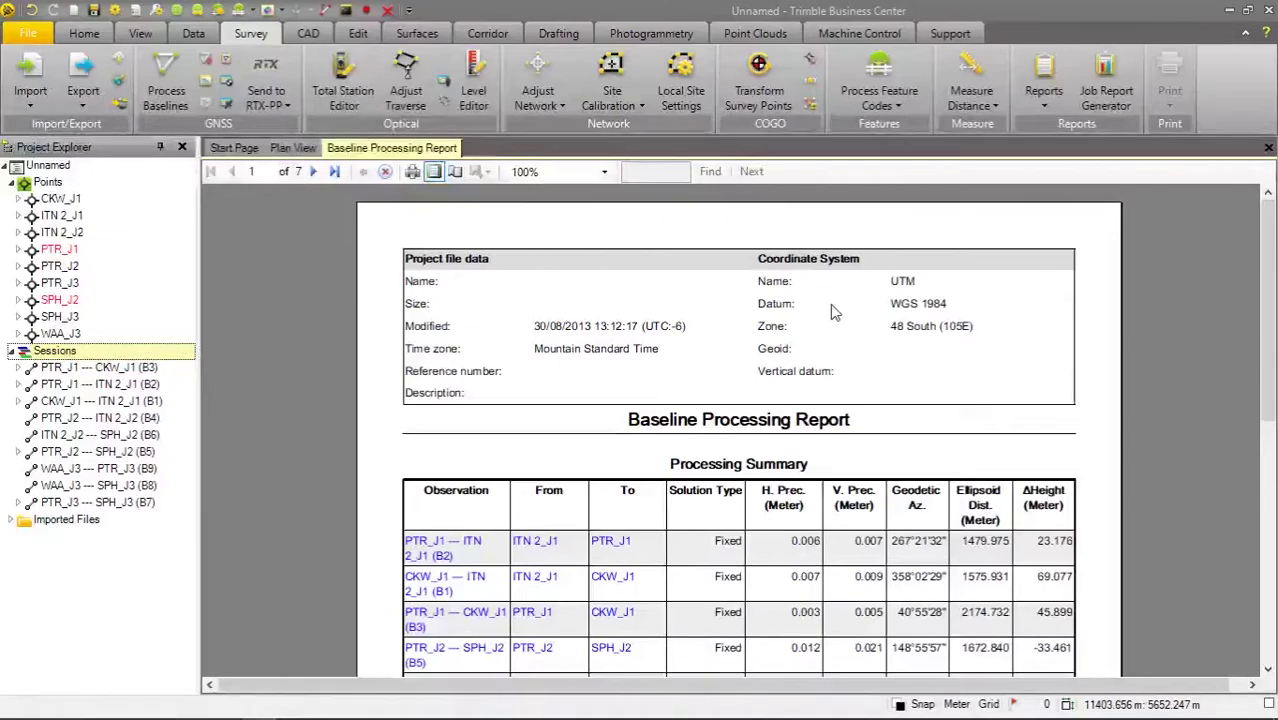
Examine the Baseline Processing Report's processing and acceptance summaries, then the first baseline's vector components, tracking summary and satellite residual plots.
scroll(815, 400, down, 2)
scroll(805, 455, down, 2)
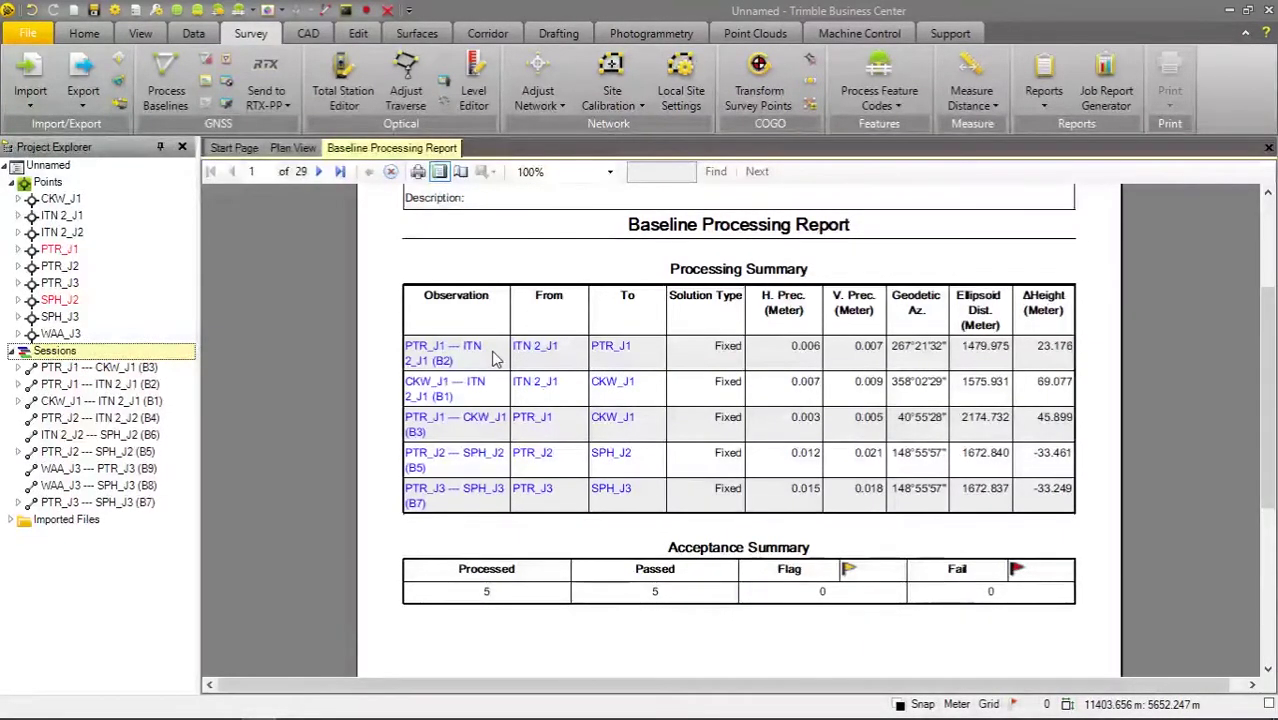
scroll(493, 360, down, 2)
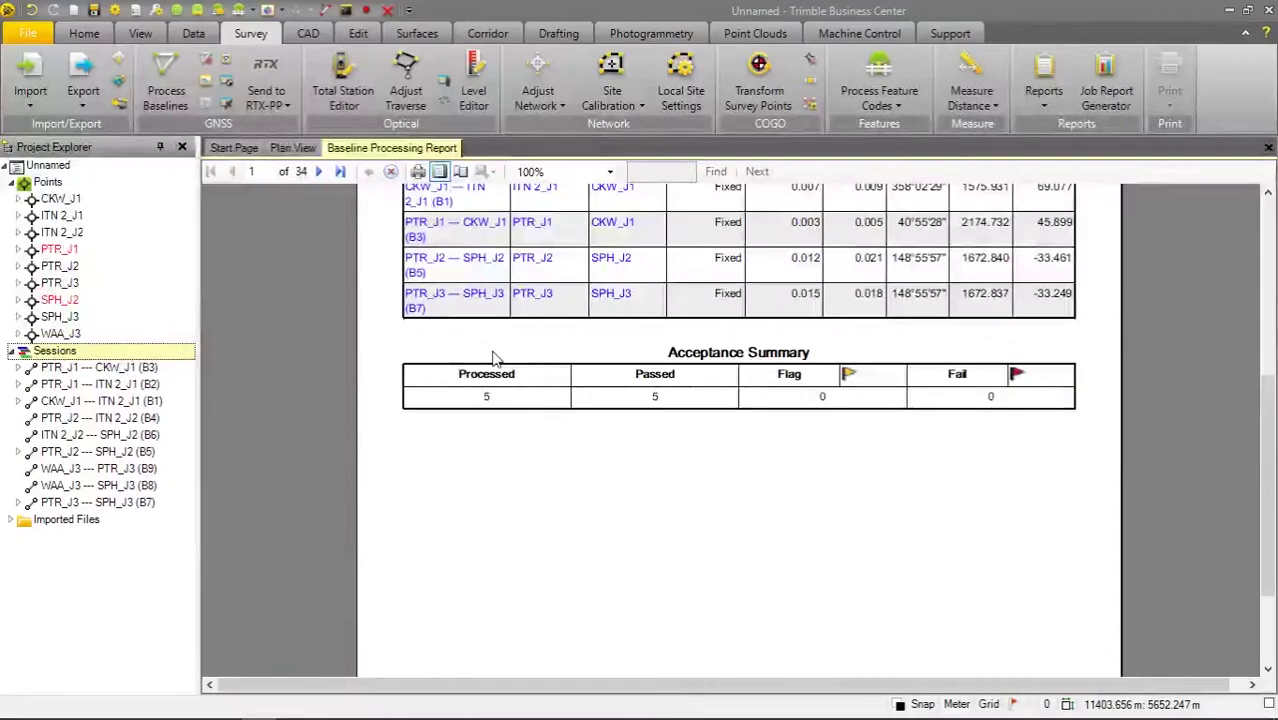
scroll(493, 360, down, 1)
scroll(493, 360, down, 3)
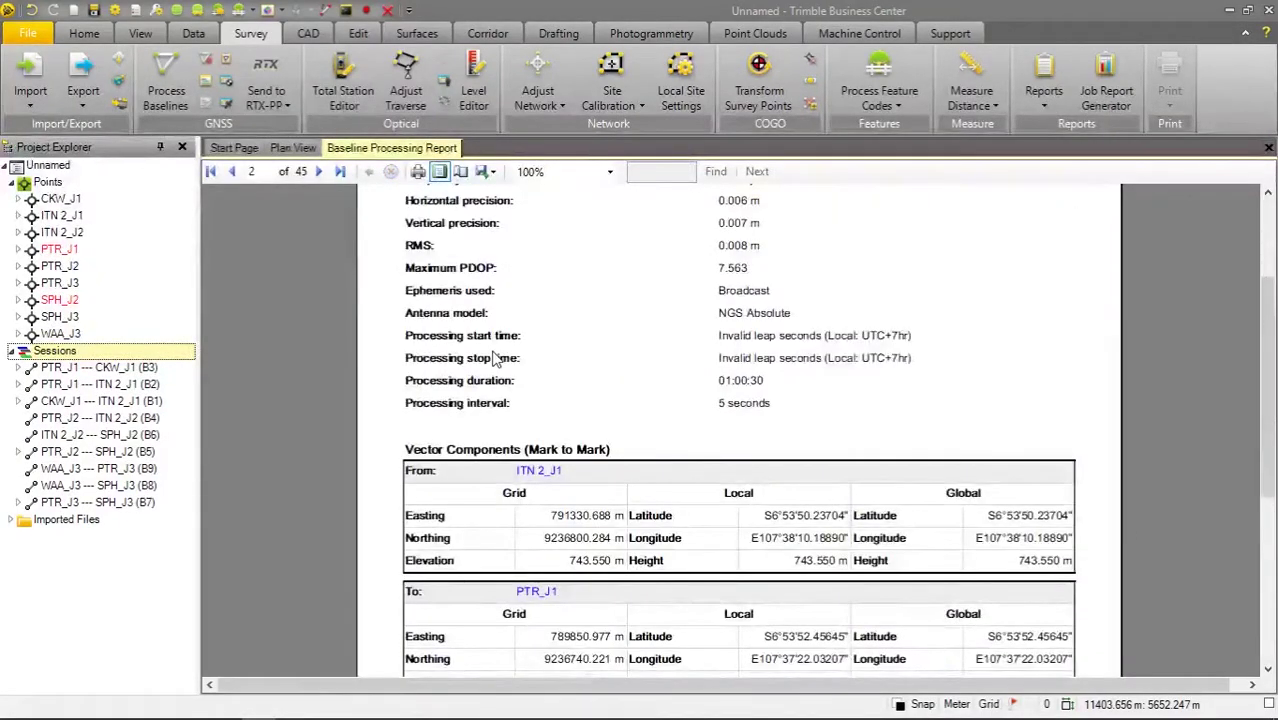
scroll(493, 360, down, 4)
scroll(493, 360, down, 5)
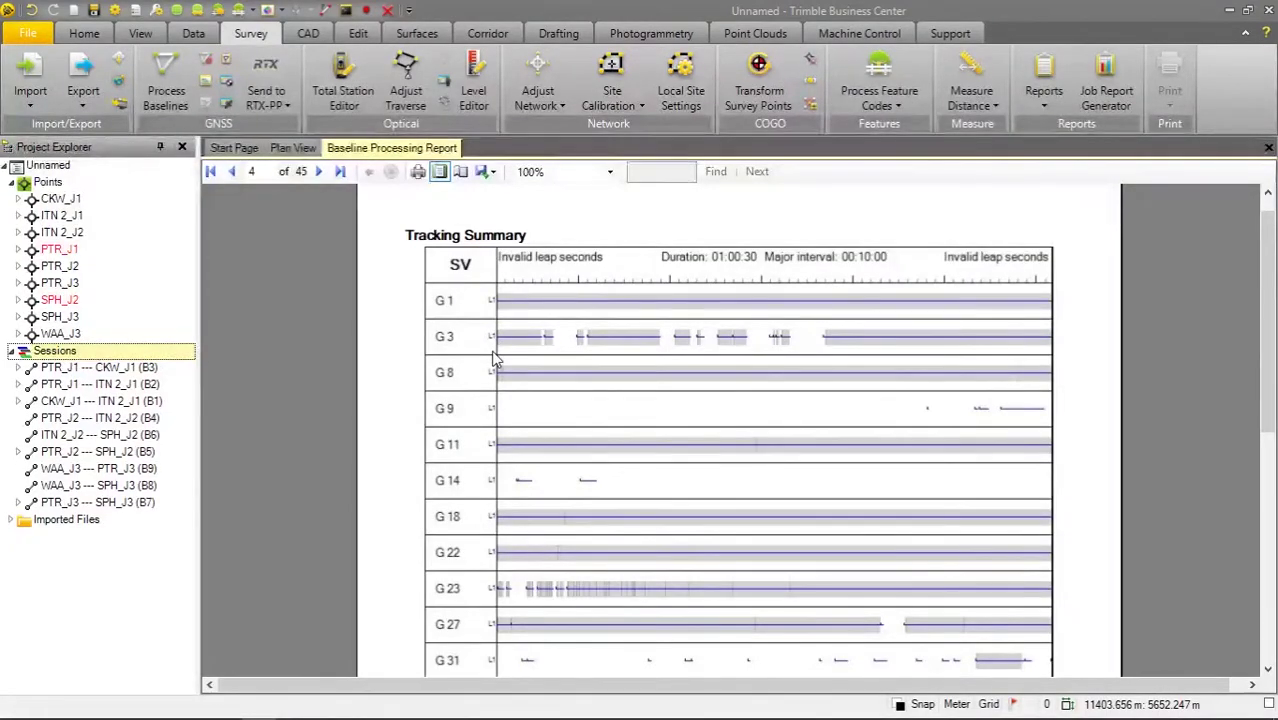
scroll(493, 360, down, 5)
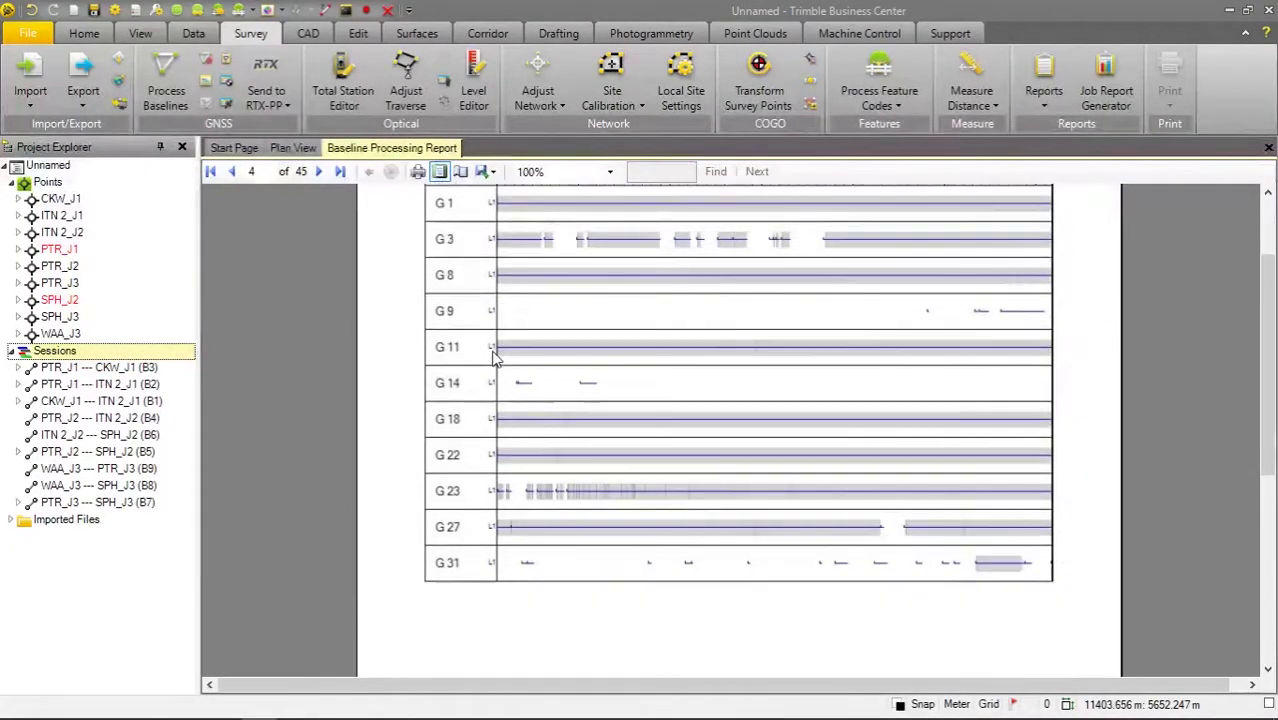
scroll(493, 360, down, 10)
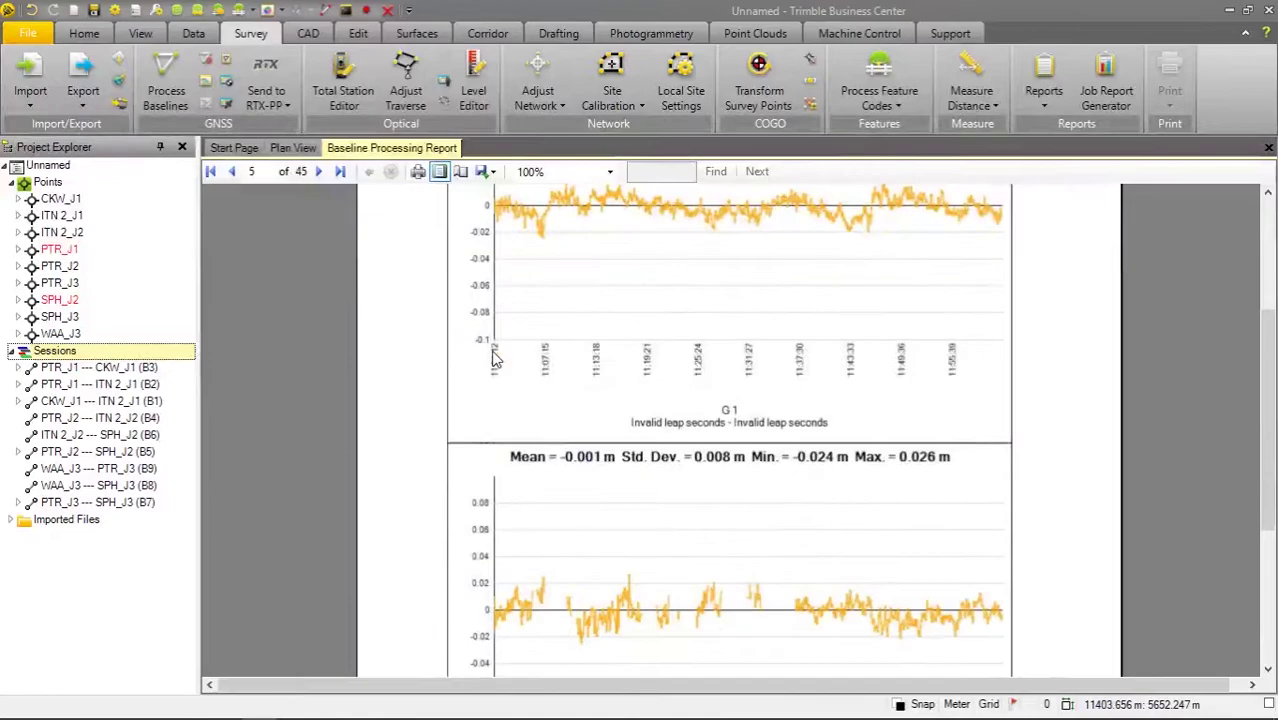
scroll(493, 360, down, 3)
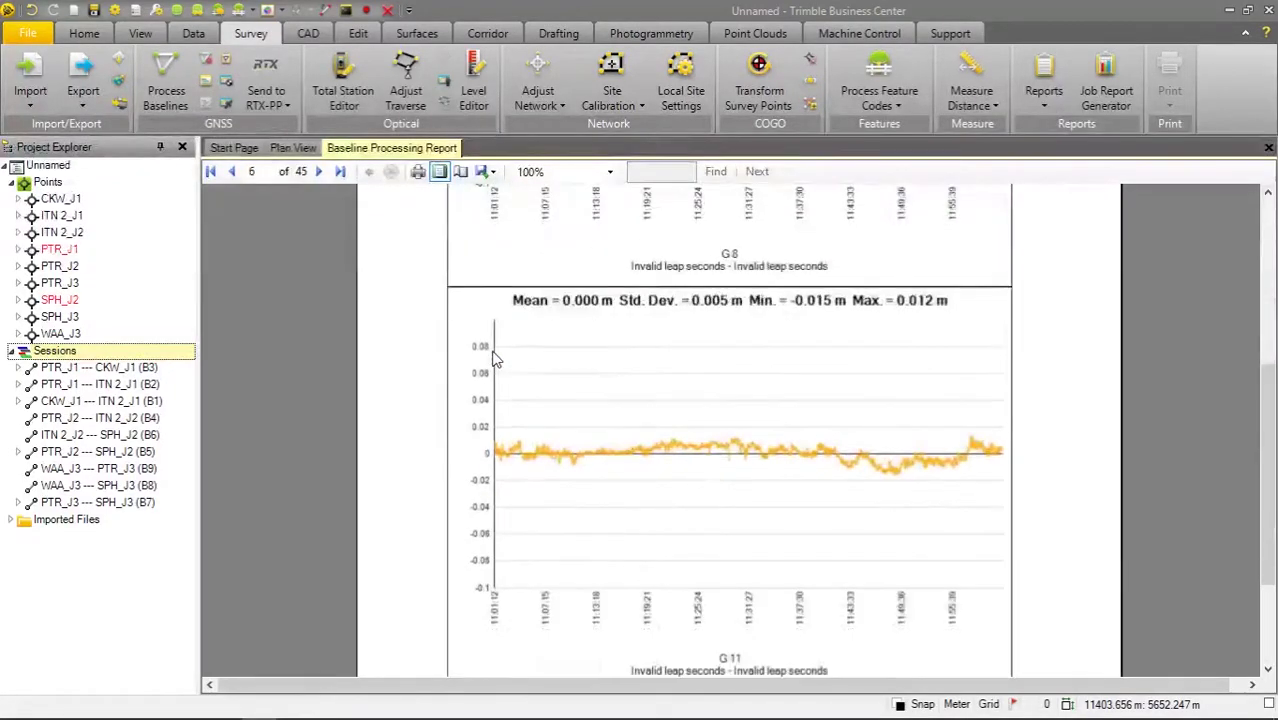
scroll(493, 360, down, 8)
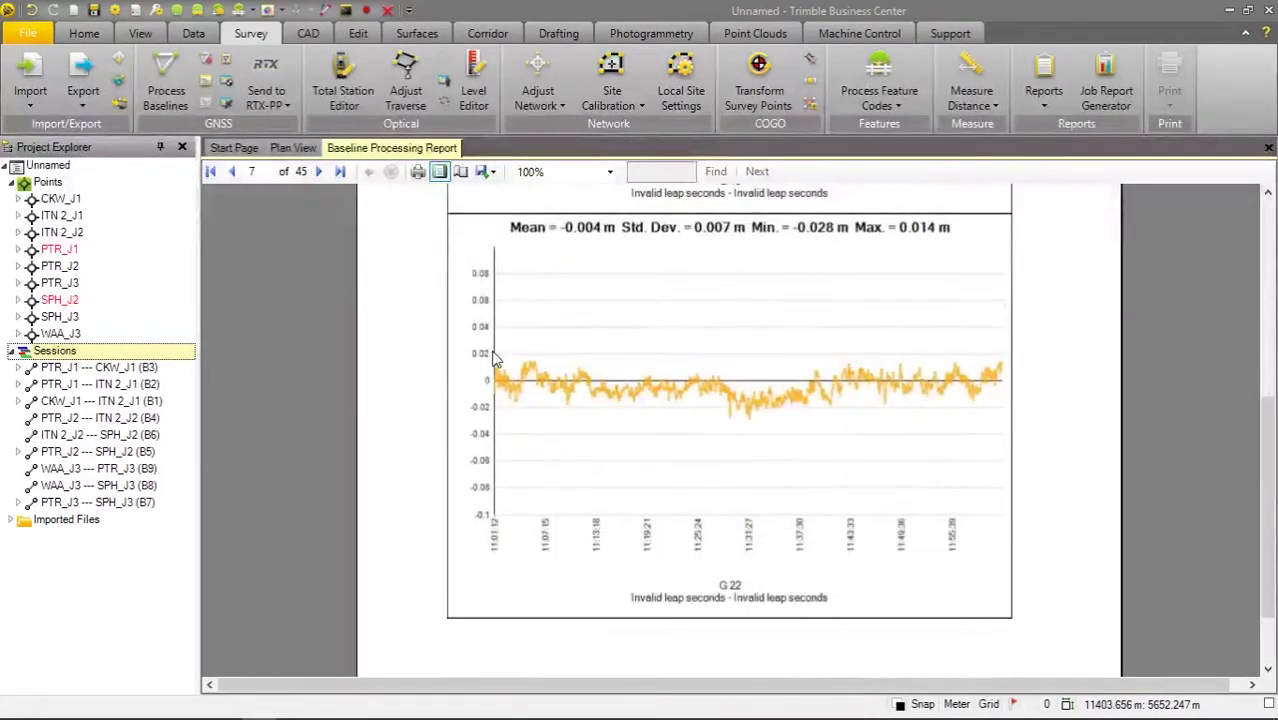
scroll(493, 360, up, 10)
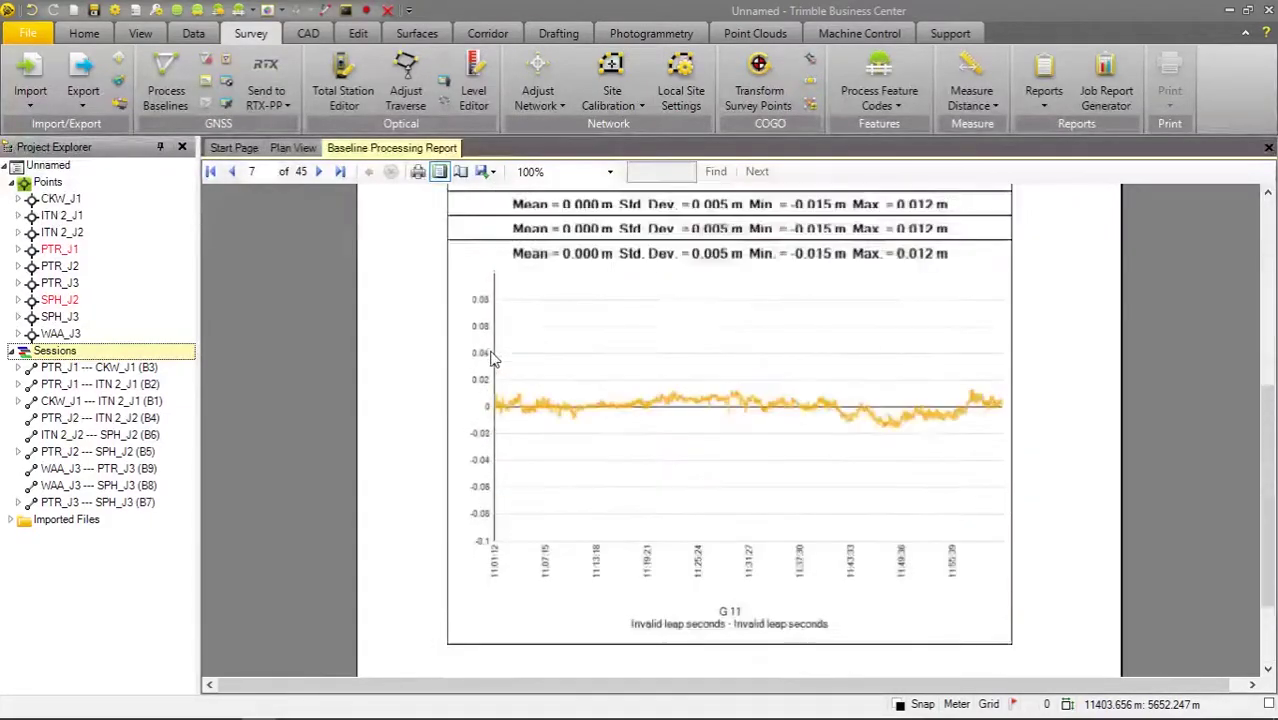
scroll(493, 360, up, 10)
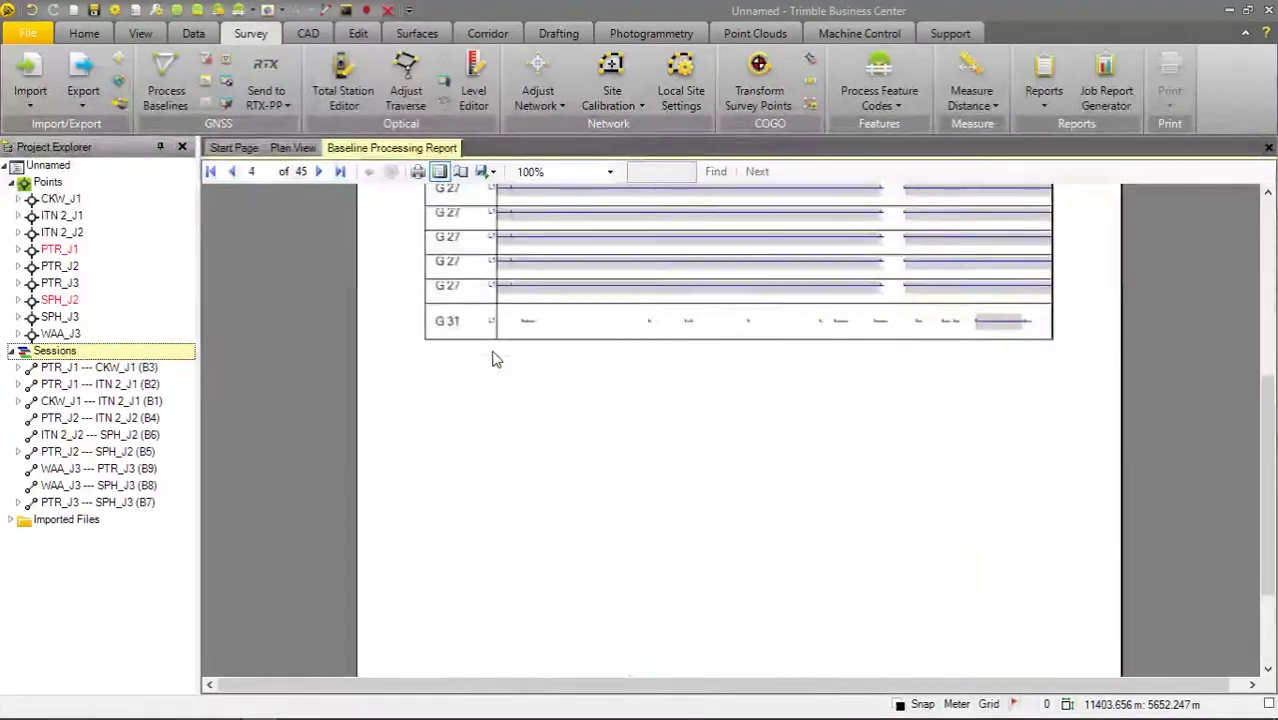
scroll(493, 360, up, 10)
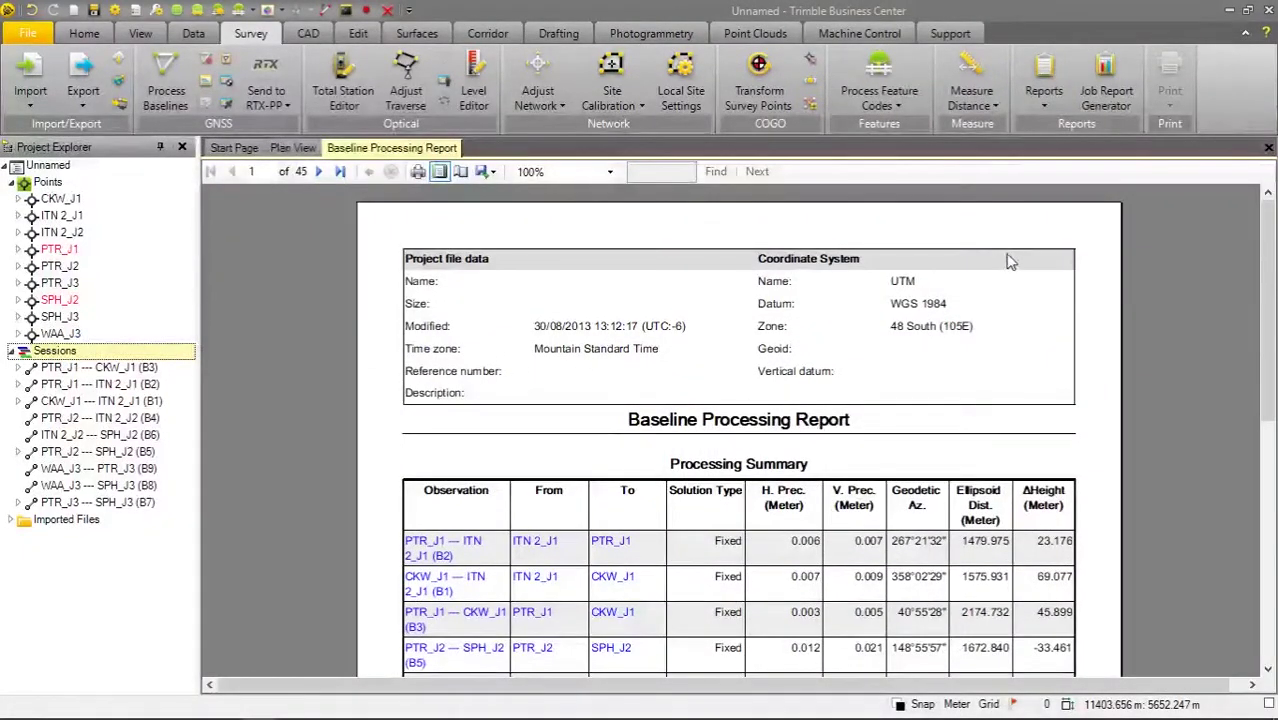
Generate the Point List report, acknowledging the free adjustment notice, and review the grid coordinates and elevations of the points.
click(1045, 92)
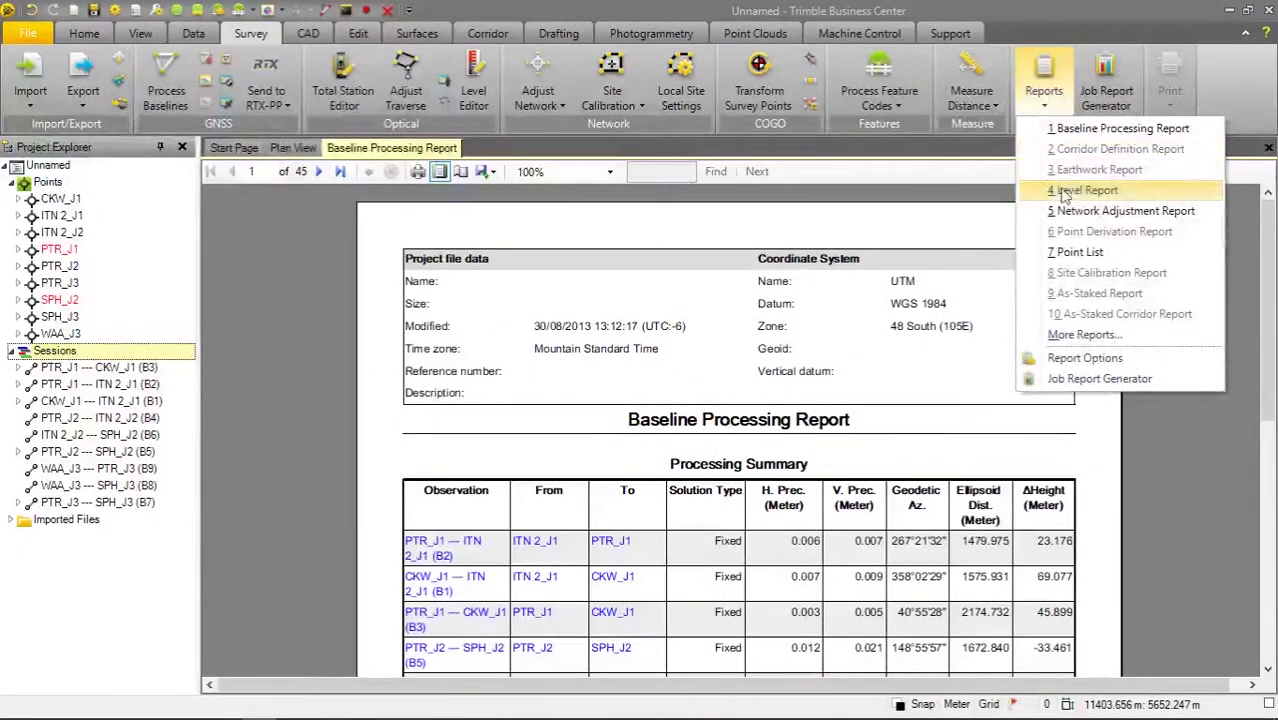
click(1066, 252)
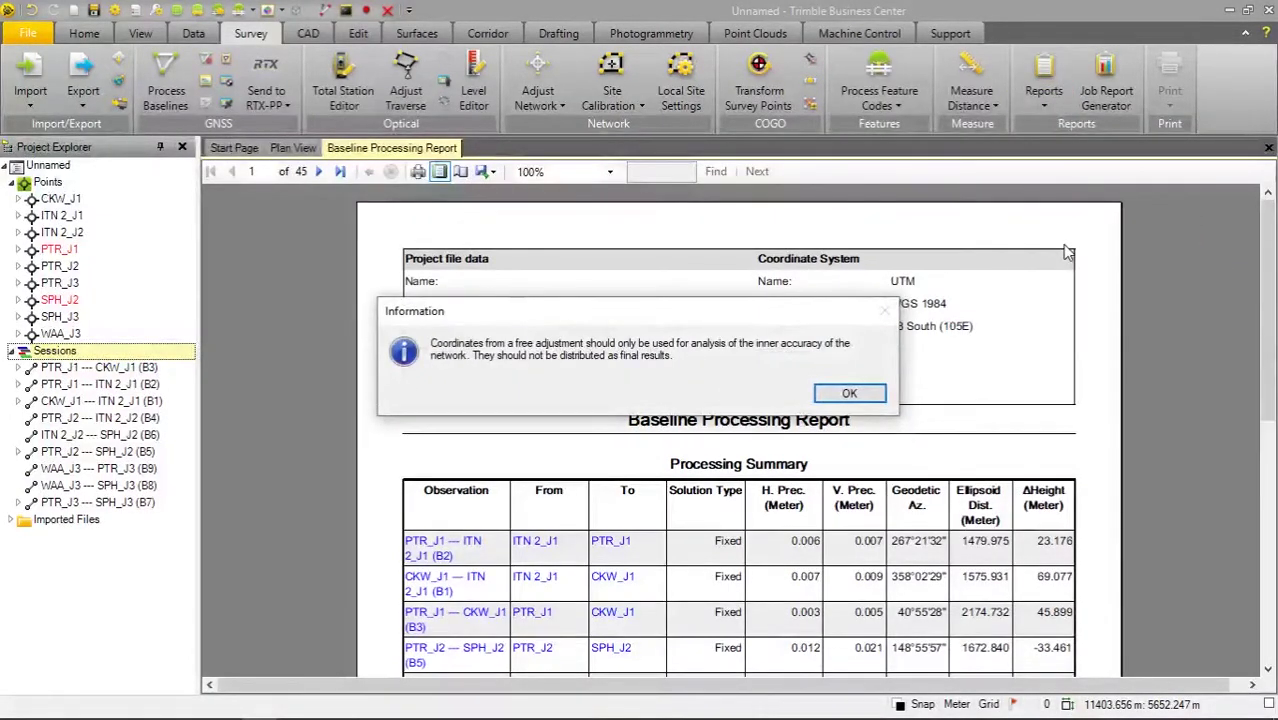
key(Return)
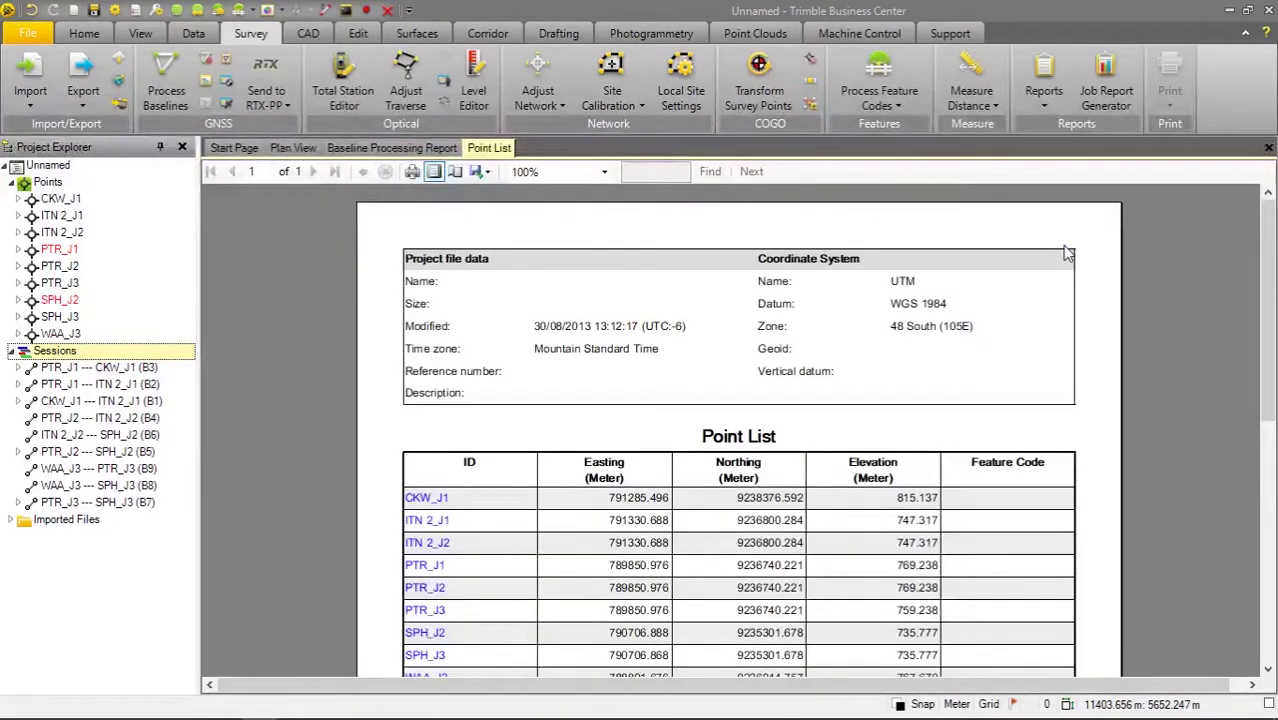
scroll(920, 332, down, 1)
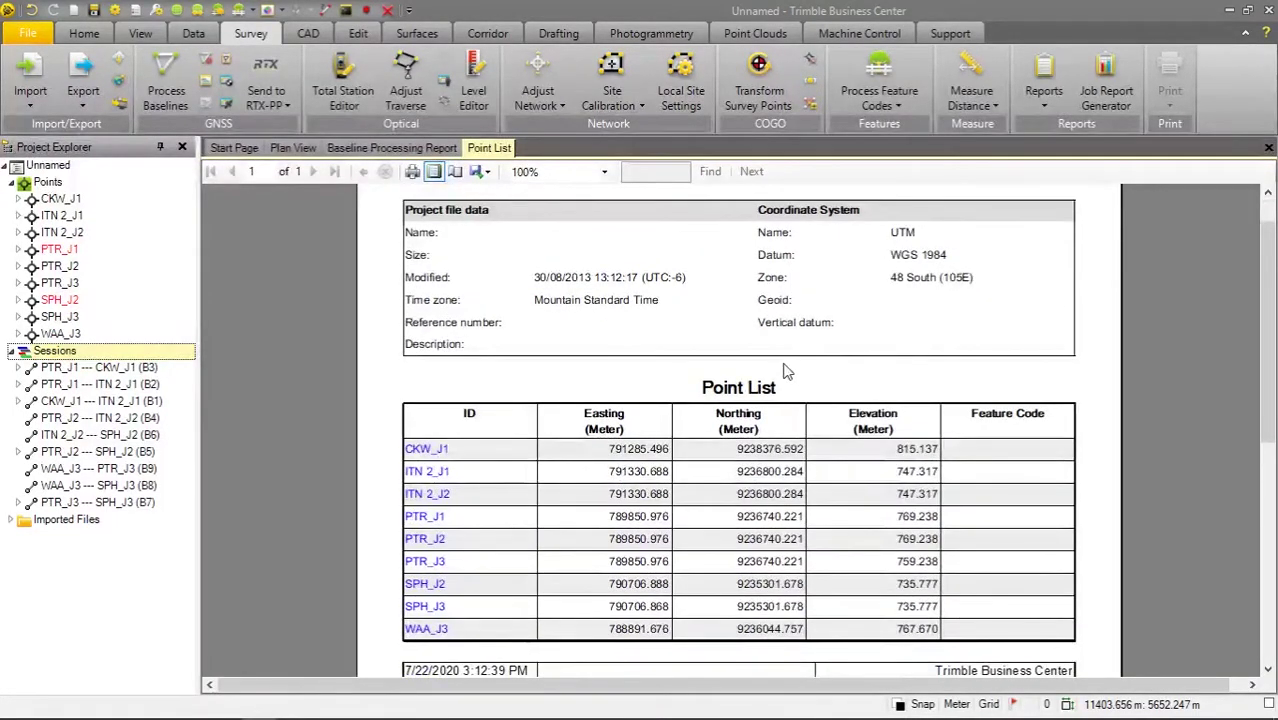
scroll(752, 403, down, 2)
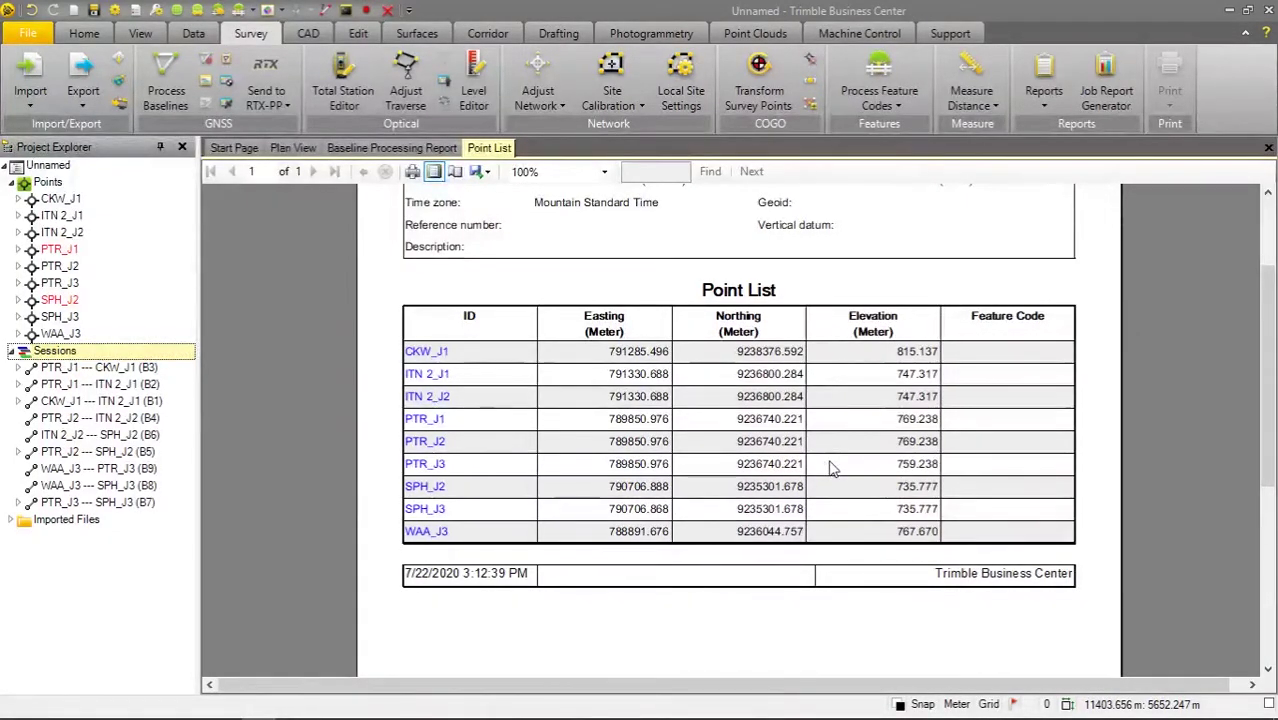
scroll(810, 455, down, 3)
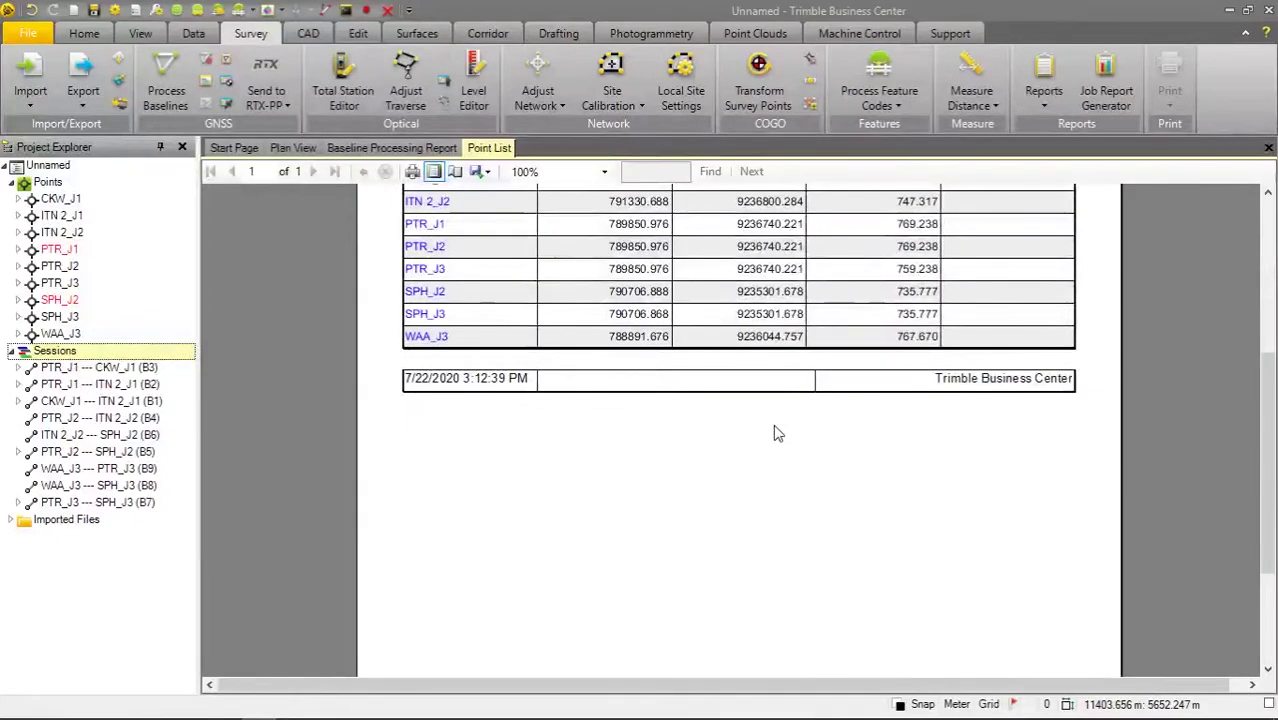
scroll(778, 433, up, 5)
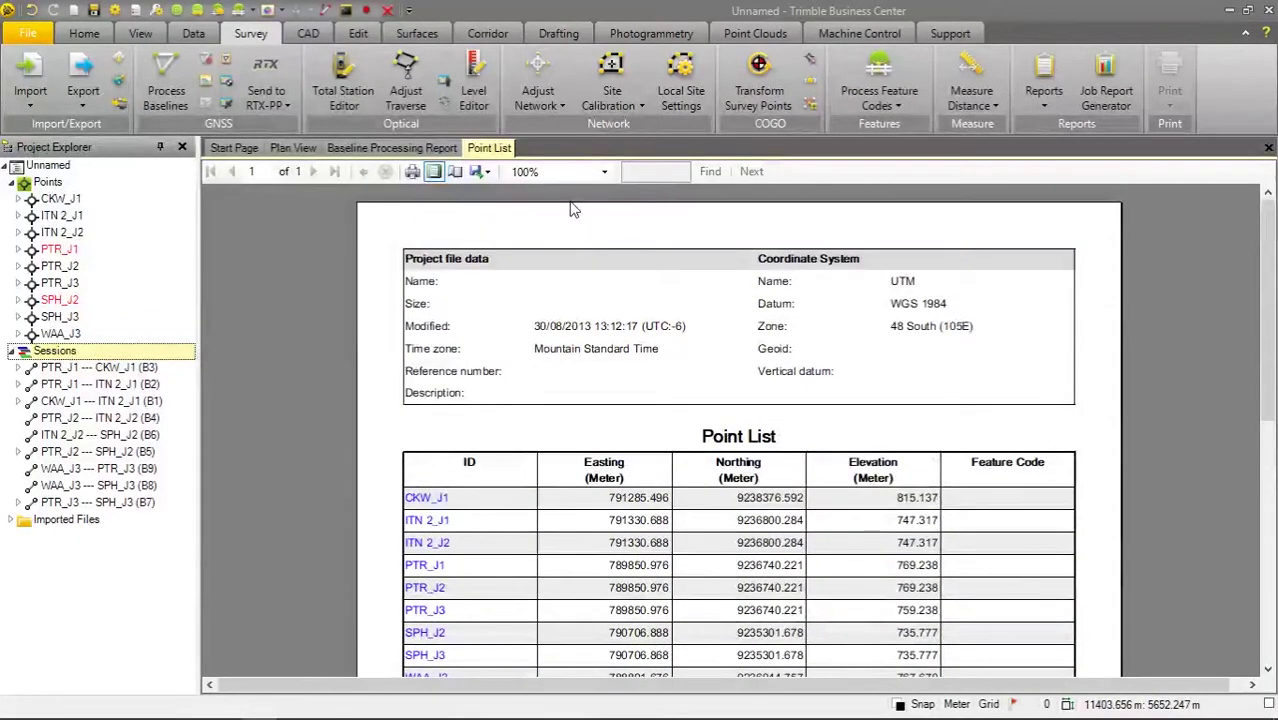
scroll(603, 360, down, 2)
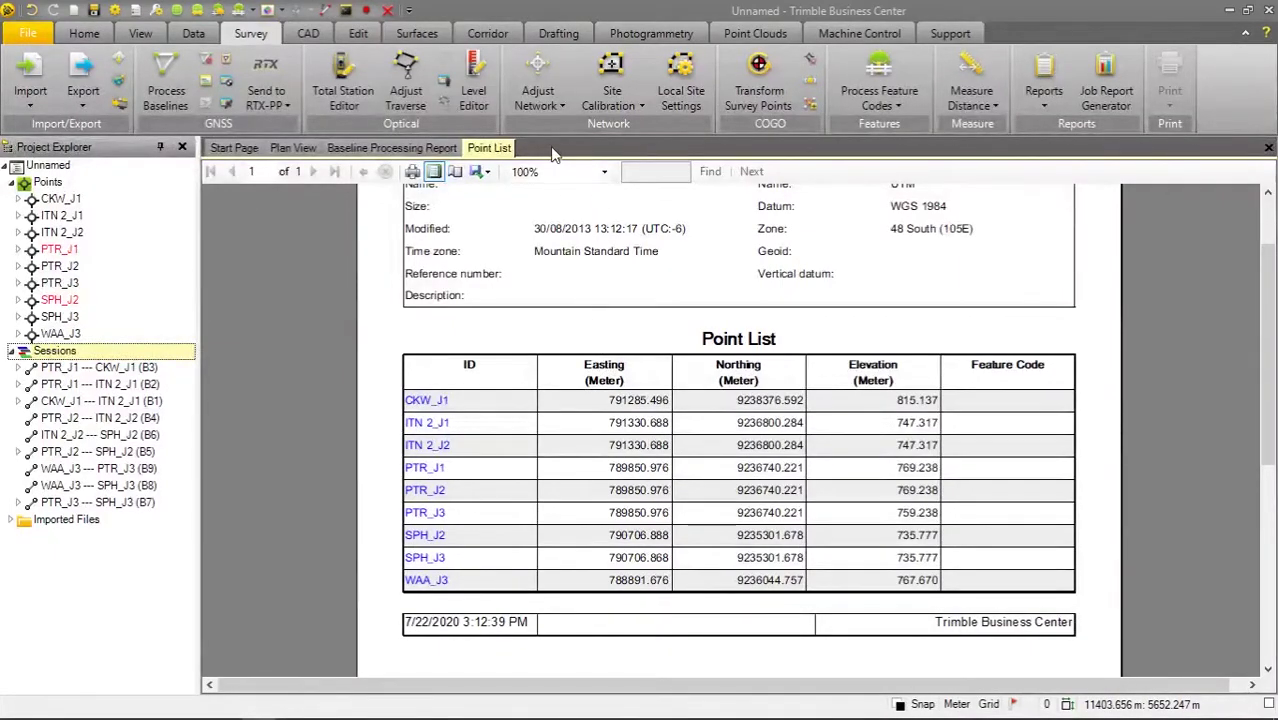
Open the export format choices for the Point List report.
click(486, 178)
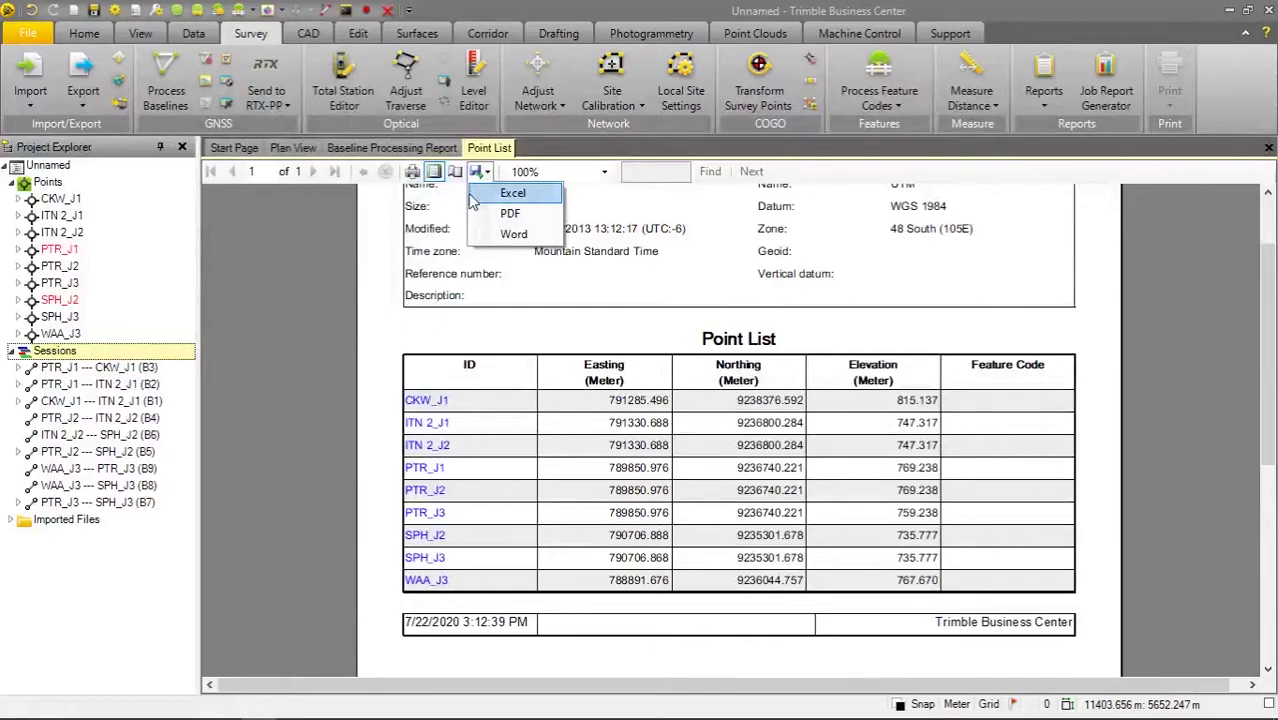